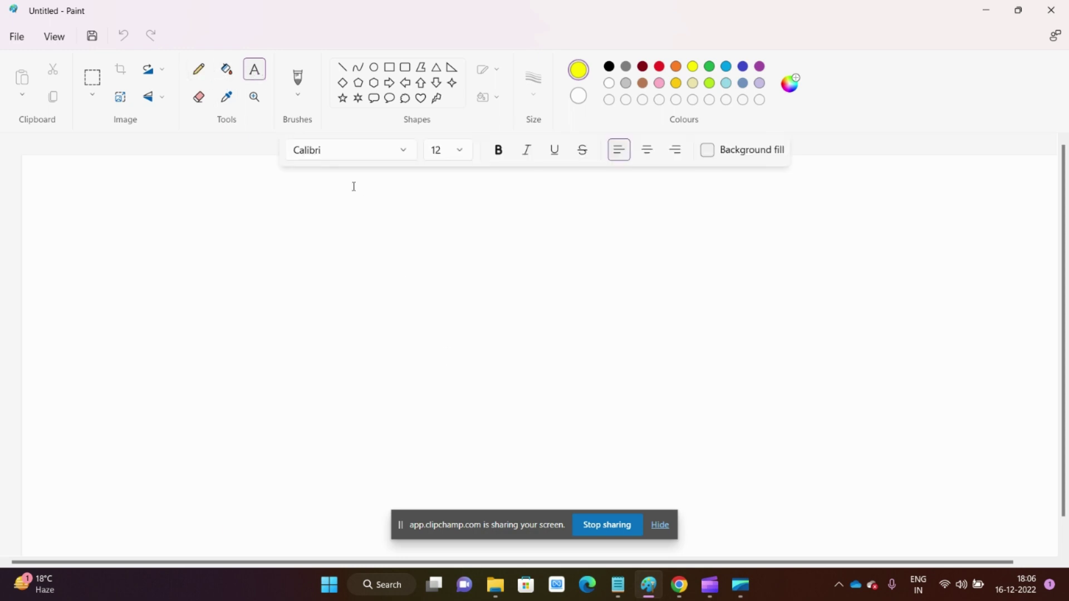
Start a text box near the top of the canvas, and copy the primary domain's part before .onmicrosoft.com from the Azure portal.
{"action": "left_click_drag", "start_coordinate": [414, 198], "coordinate": [602, 216]}
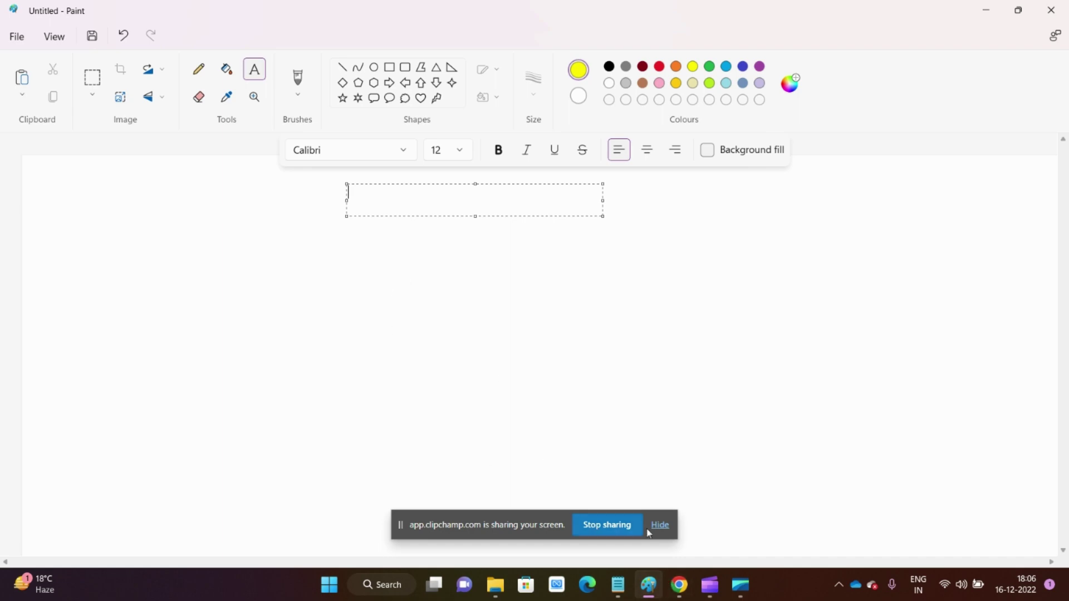
{"action": "left_click", "coordinate": [671, 592]}
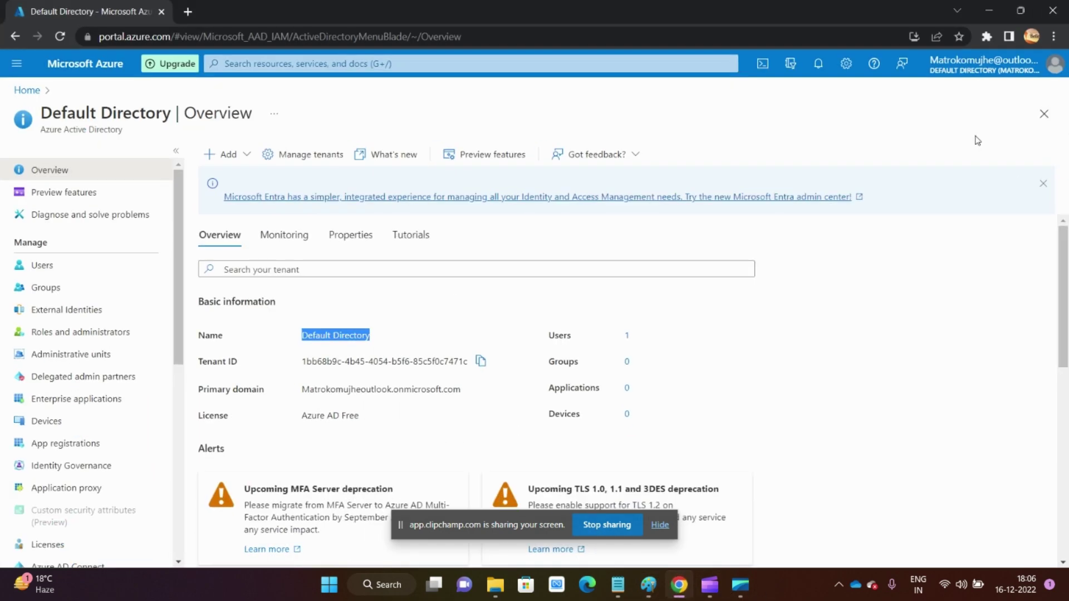
{"action": "left_click", "coordinate": [974, 64]}
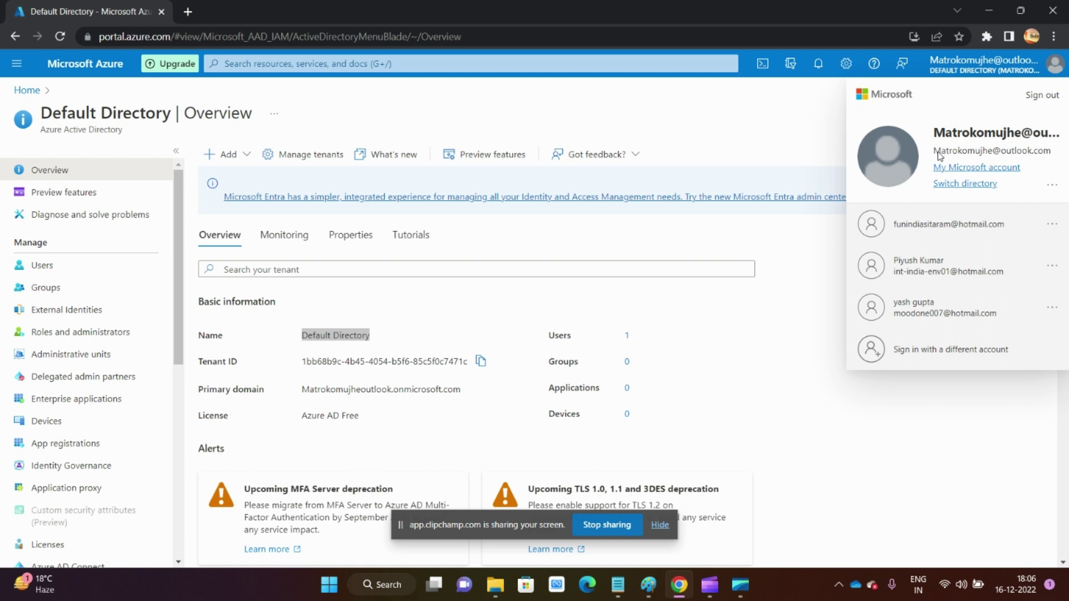
{"action": "left_click_drag", "start_coordinate": [392, 389], "coordinate": [298, 390]}
{"action": "key", "text": "ctrl+c"}
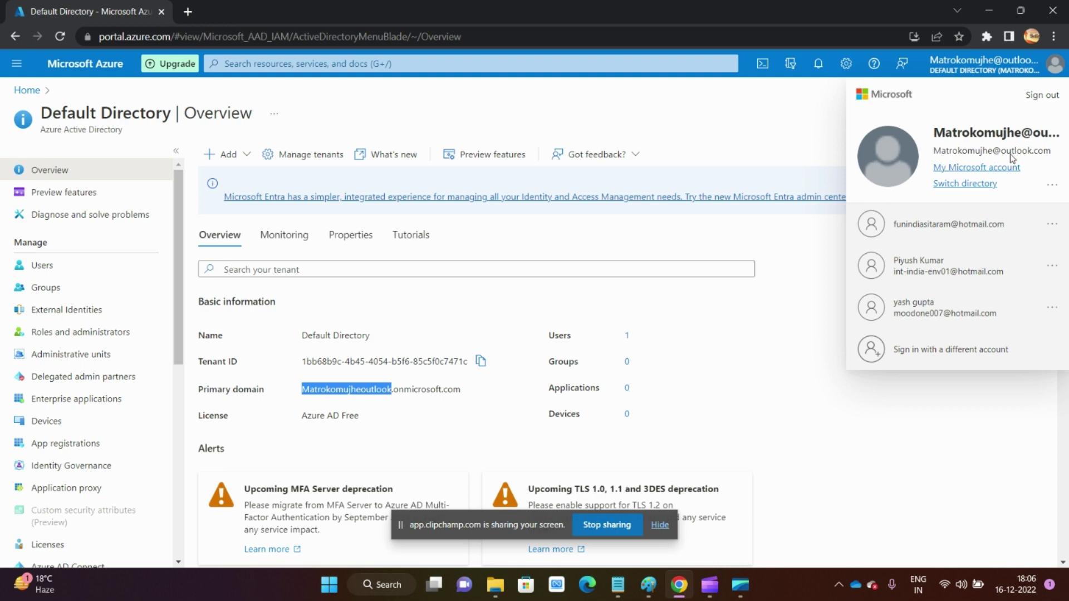
Back in Paint, paste the copied domain part into the text box and edit it into the account's full e-mail address.
{"action": "left_click", "coordinate": [998, 7]}
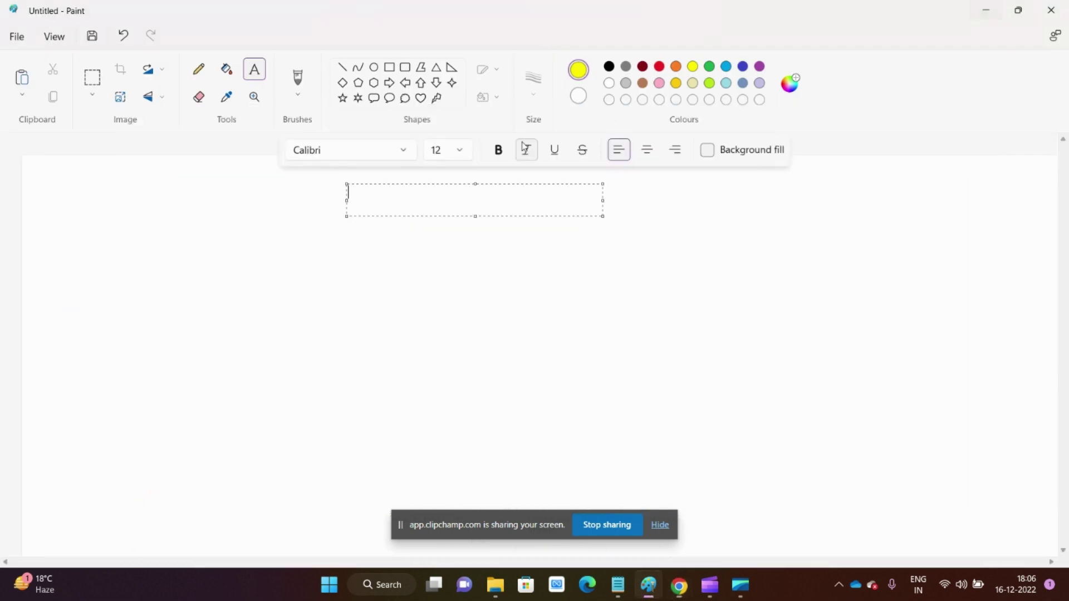
{"action": "key", "text": "ctrl+v"}
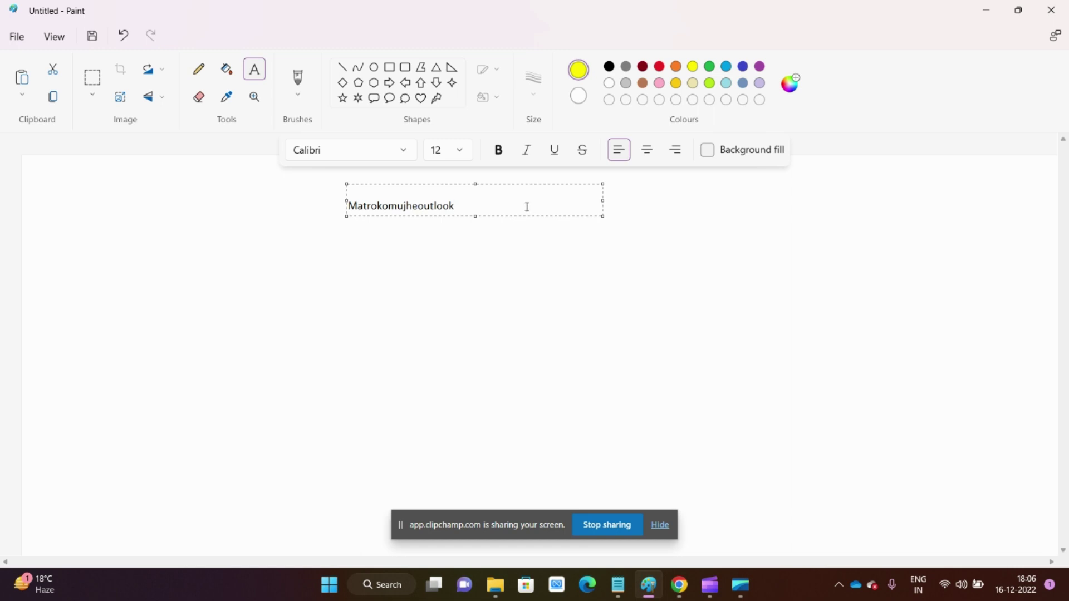
{"action": "type", "text": "@"}
{"action": "type", "text": ".com"}
{"action": "left_click", "coordinate": [305, 197]}
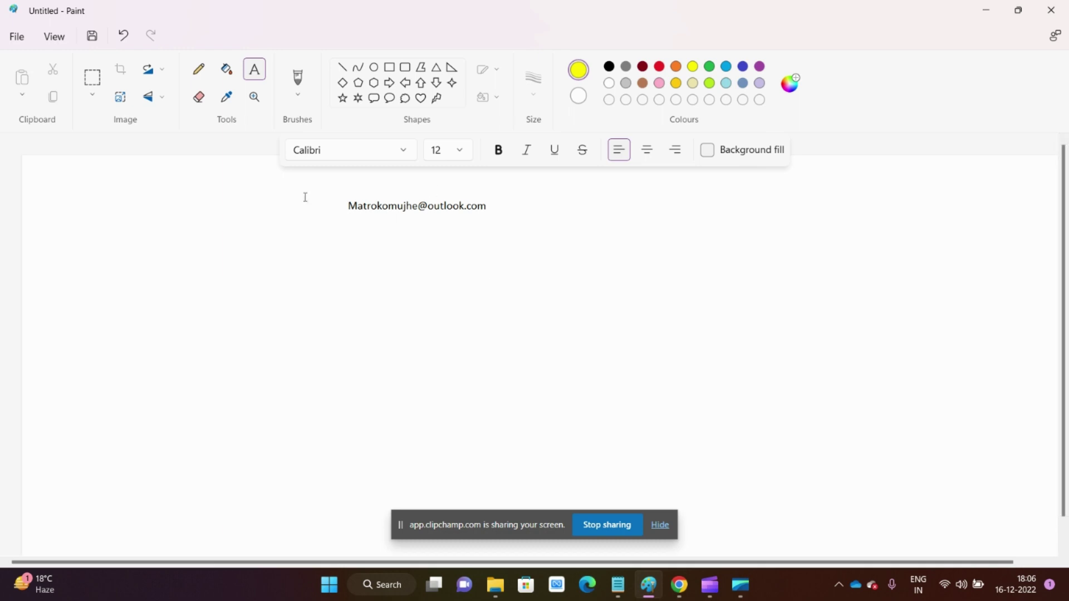
Select the e-mail text with a rectangular selection and move it up to the canvas's upper edge.
{"action": "left_click", "coordinate": [323, 190]}
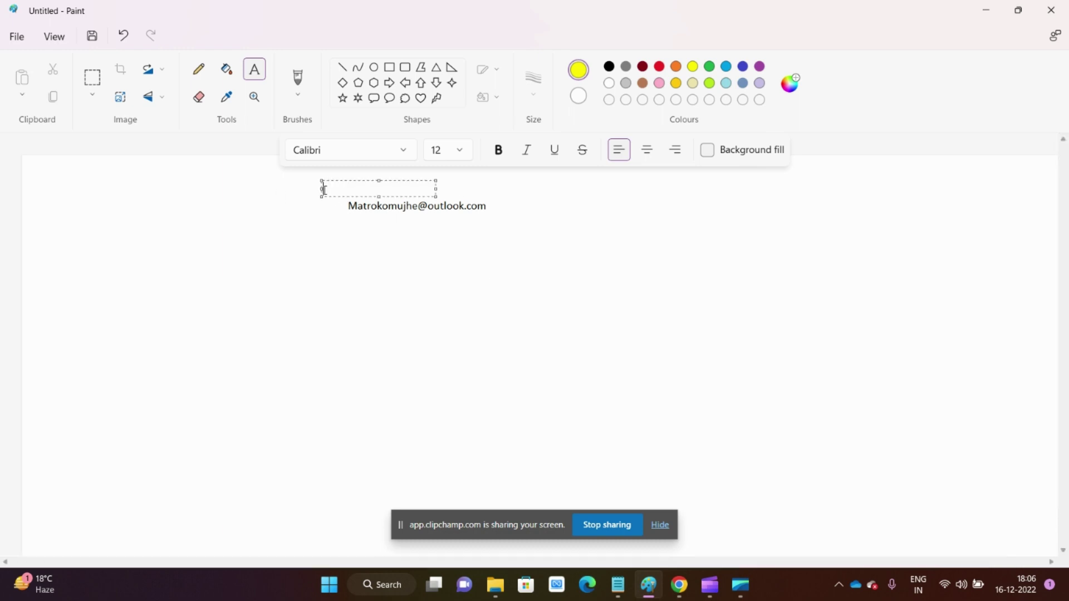
{"action": "left_click", "coordinate": [92, 78]}
{"action": "left_click_drag", "start_coordinate": [323, 190], "coordinate": [538, 221]}
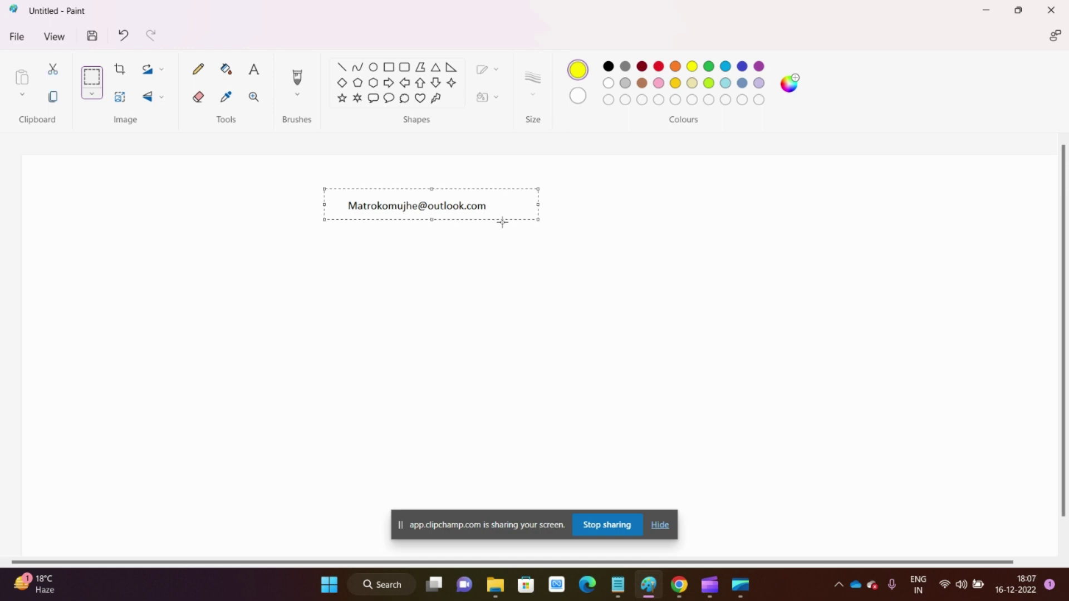
{"action": "left_click_drag", "start_coordinate": [416, 189], "coordinate": [430, 166]}
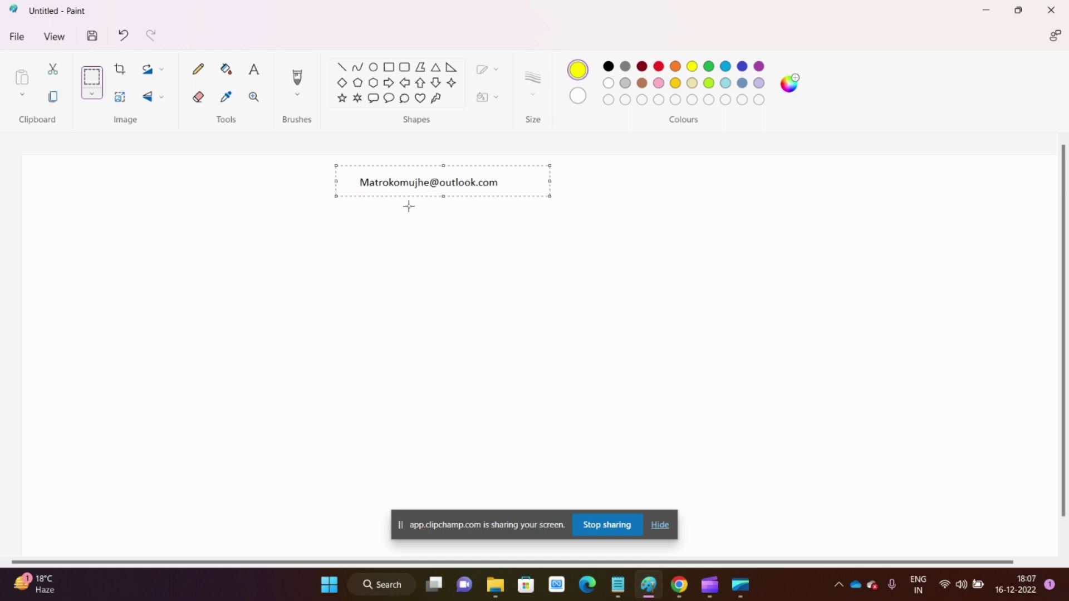
{"action": "left_click", "coordinate": [409, 266]}
Switch to the Azure portal and check the notifications for the subscription's credit.
{"action": "left_click", "coordinate": [670, 579]}
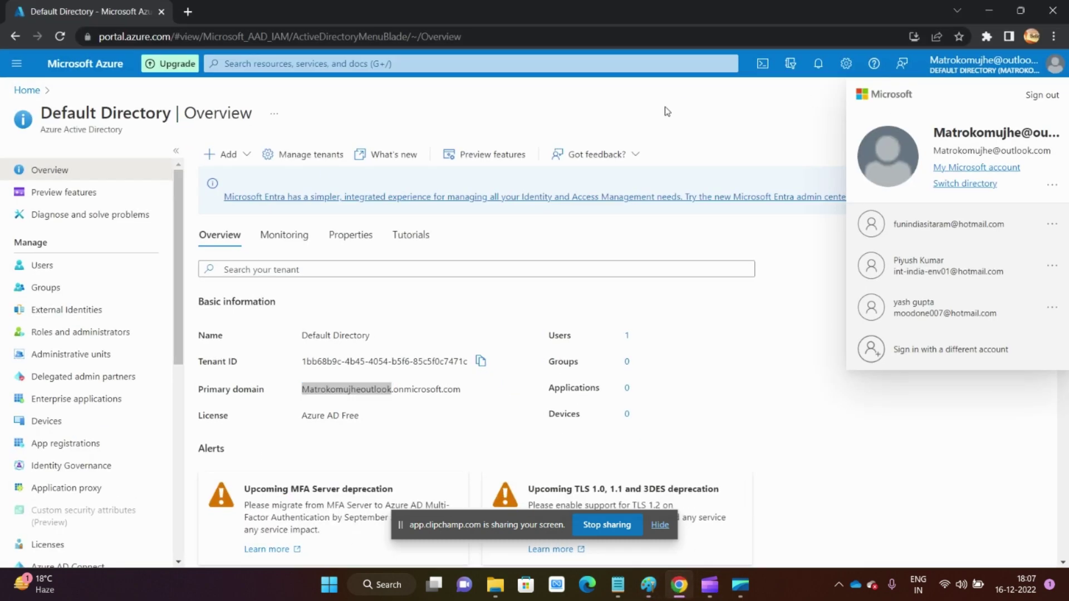
{"action": "left_click", "coordinate": [668, 111]}
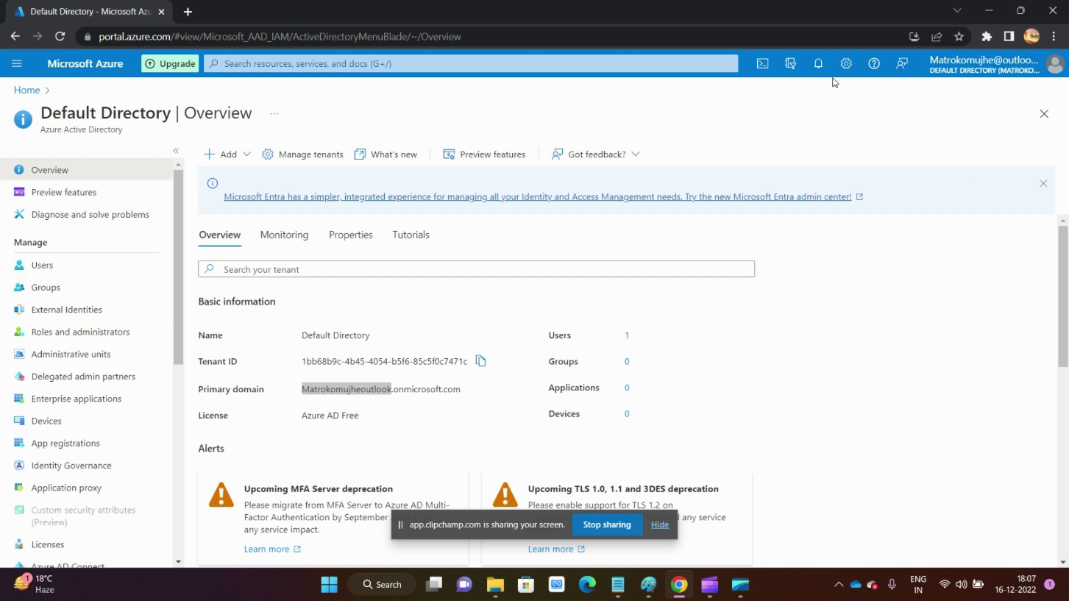
{"action": "left_click", "coordinate": [816, 70]}
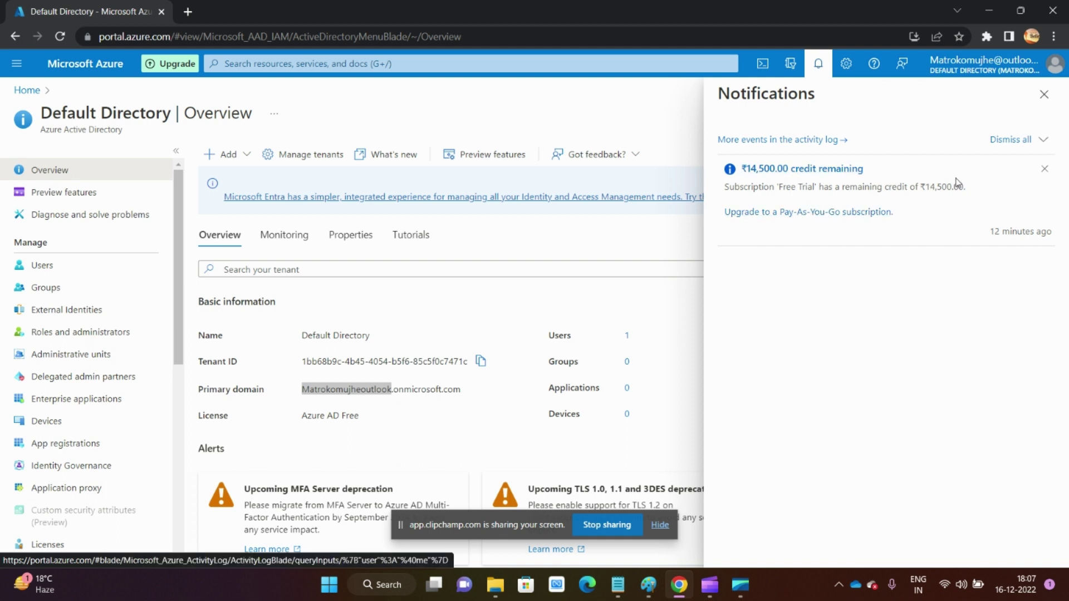
{"action": "left_click", "coordinate": [1044, 94]}
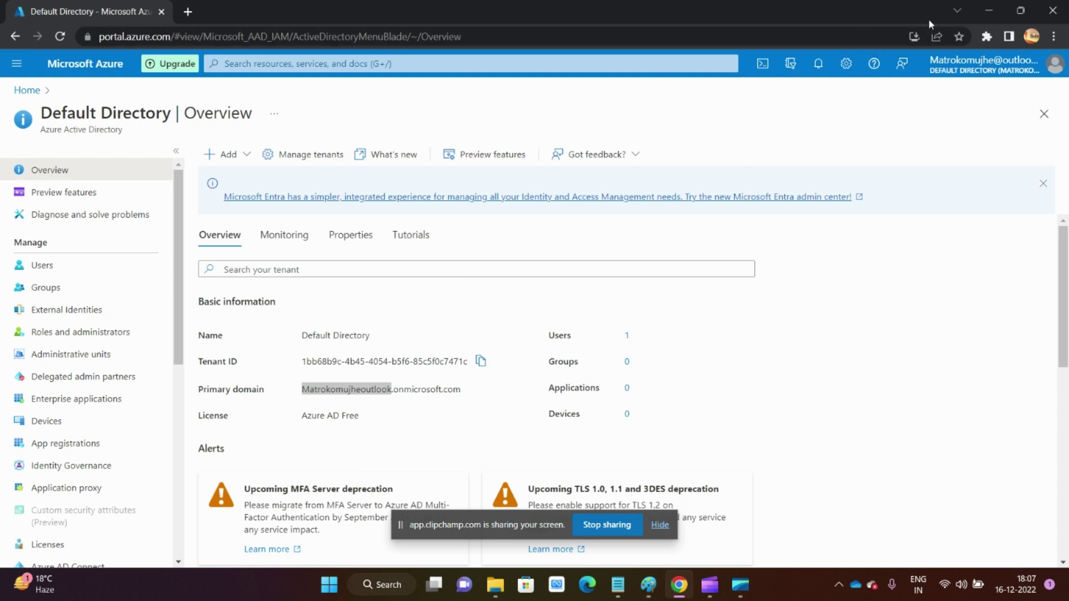
Return to Paint and draw a black rectangle tightly around the e-mail text.
{"action": "left_click", "coordinate": [989, 10]}
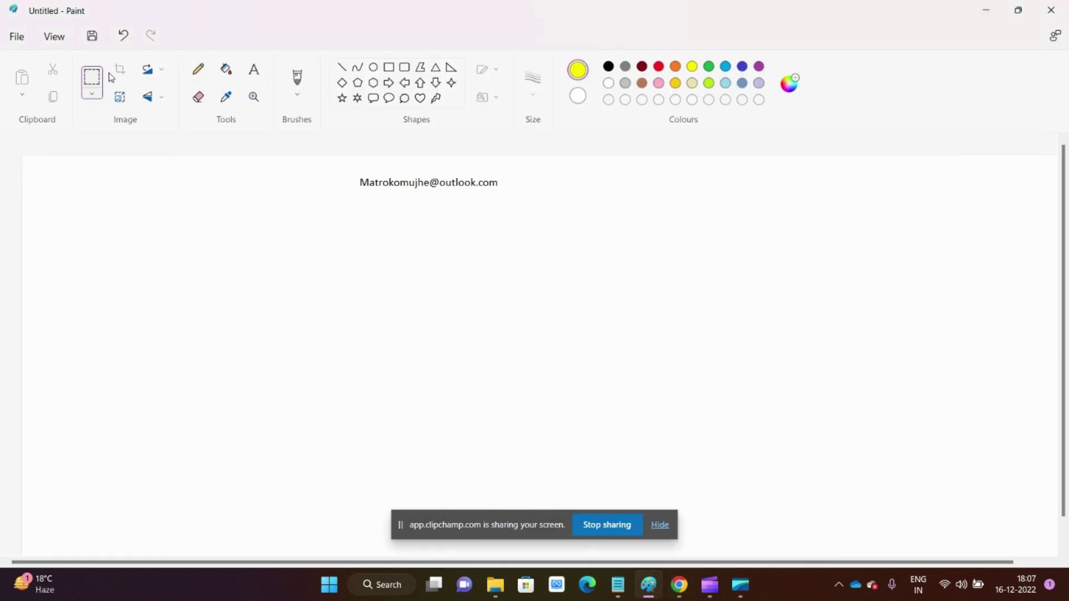
{"action": "left_click", "coordinate": [389, 68]}
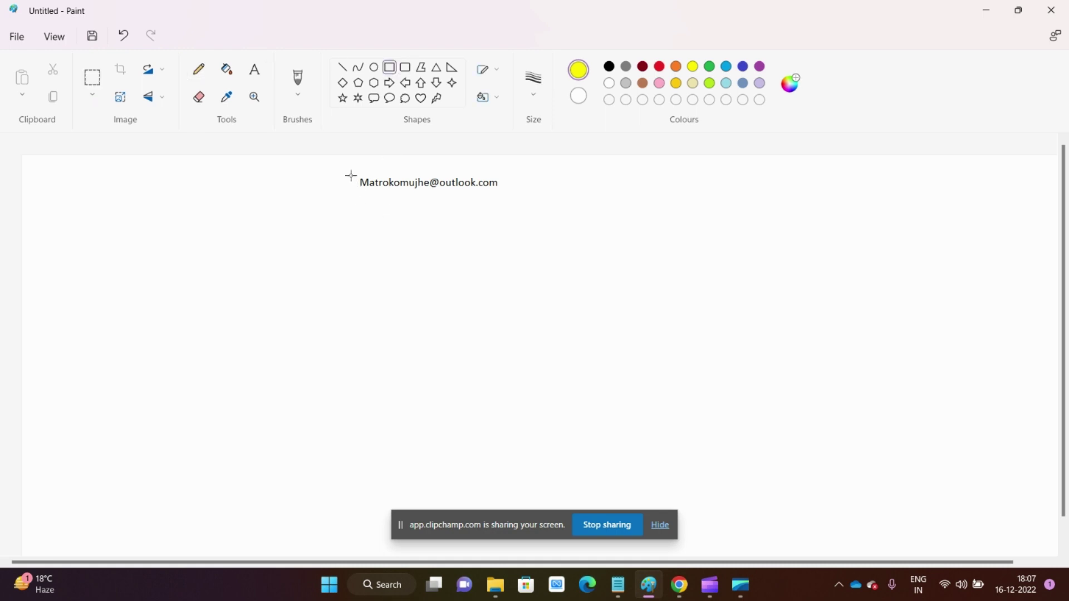
{"action": "left_click_drag", "start_coordinate": [351, 175], "coordinate": [522, 193]}
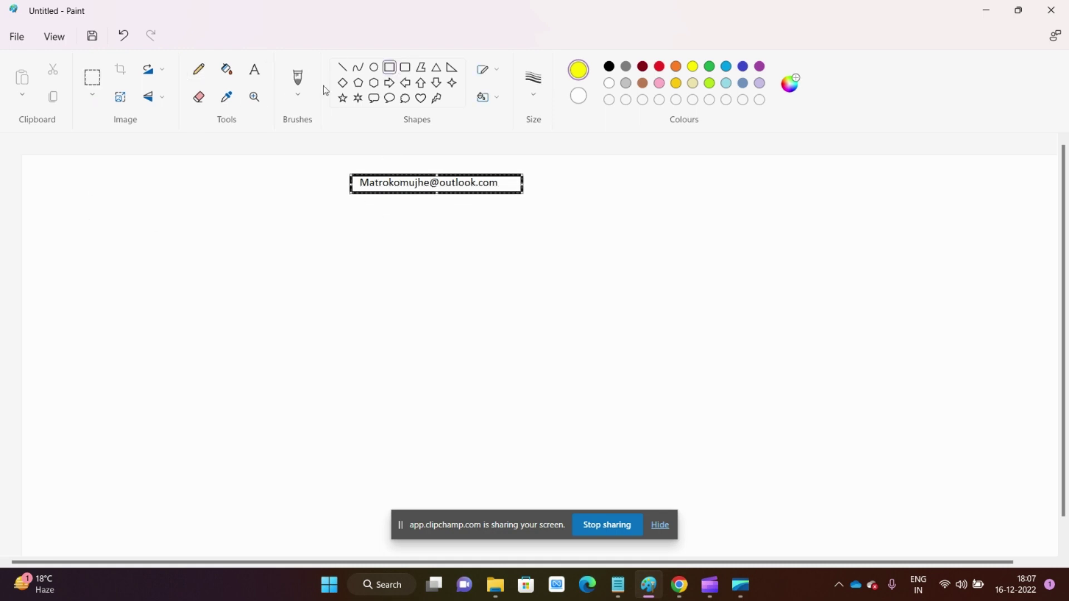
Draw a large yellow rectangle across most of the canvas below the boxed e-mail text.
{"action": "left_click", "coordinate": [404, 67]}
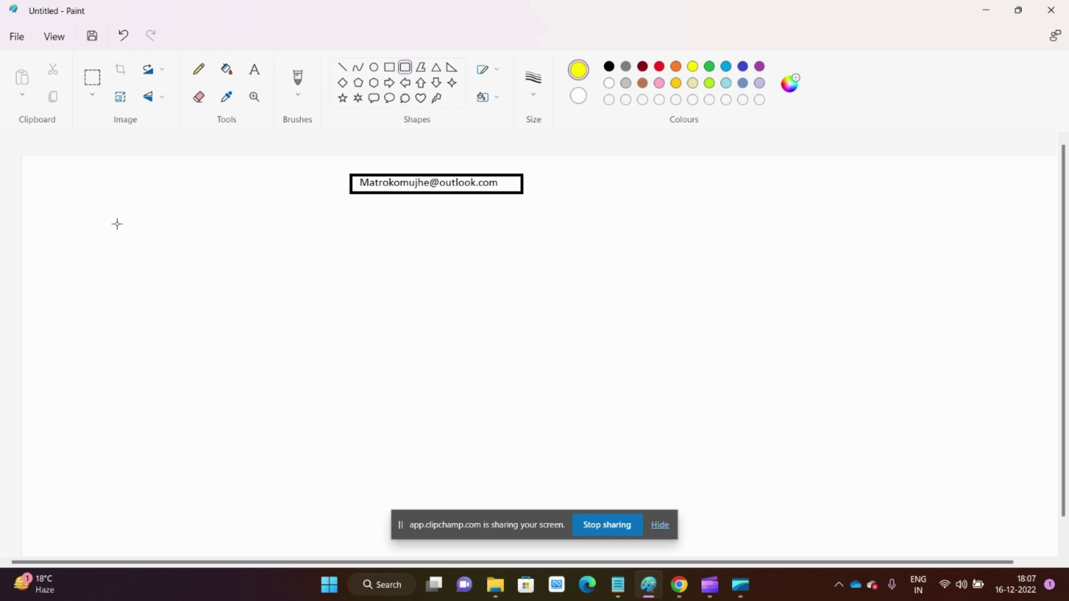
{"action": "mouse_move", "coordinate": [107, 217]}
{"action": "left_mouse_down"}
{"action": "mouse_move", "coordinate": [493, 316]}
{"action": "mouse_move", "coordinate": [189, 275]}
{"action": "mouse_move", "coordinate": [112, 240]}
{"action": "mouse_move", "coordinate": [109, 222]}
{"action": "left_mouse_up"}
{"action": "left_click", "coordinate": [389, 66]}
{"action": "left_click_drag", "start_coordinate": [79, 241], "coordinate": [1018, 500]}
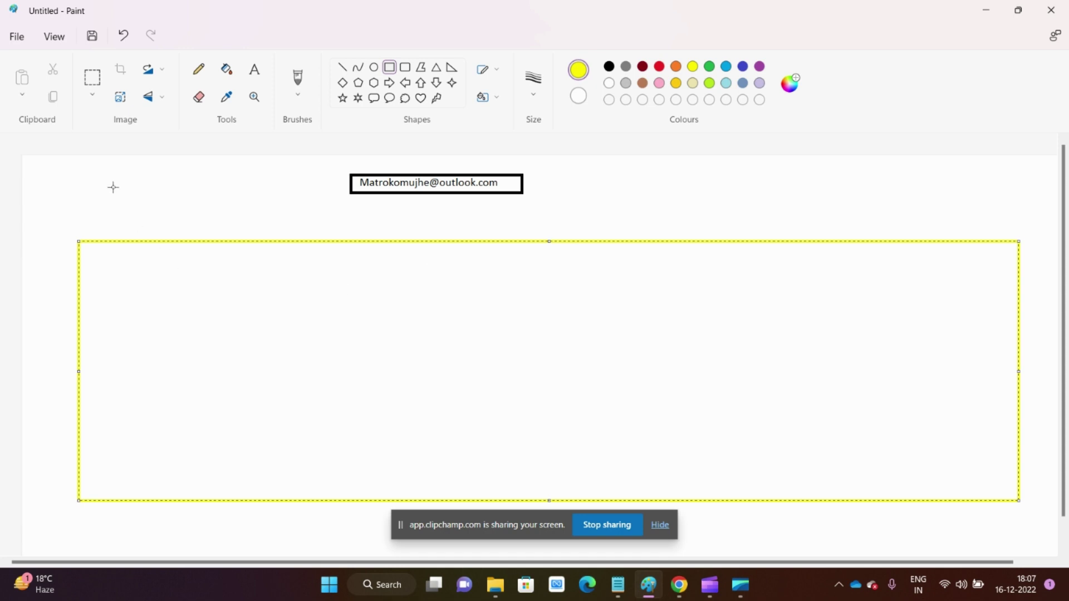
{"action": "left_click", "coordinate": [126, 199]}
Switch to Notepad and copy the term "Default Directory" from the list.
{"action": "left_click", "coordinate": [617, 585]}
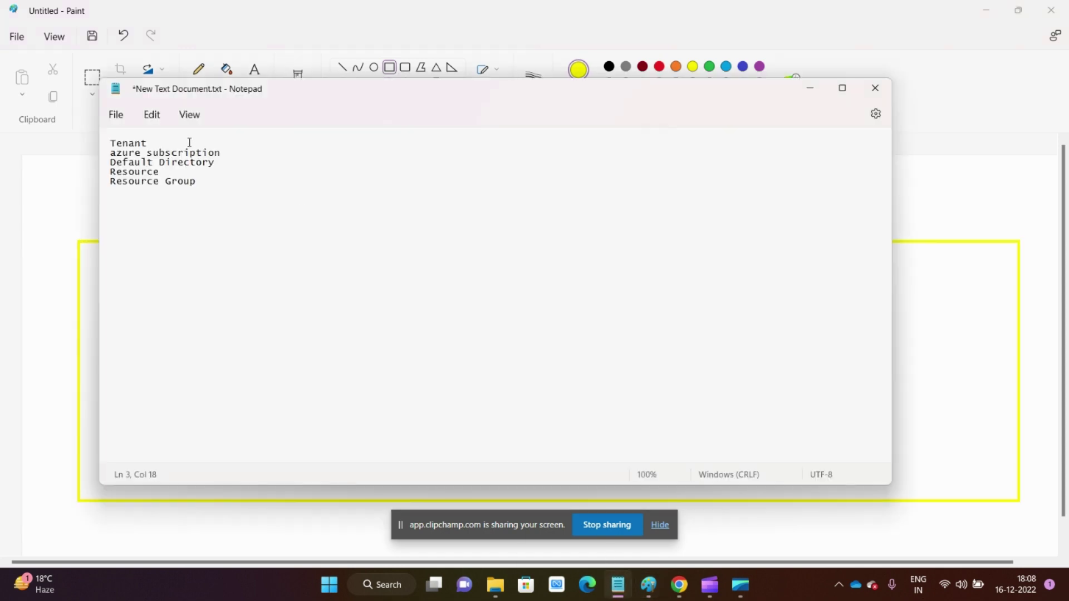
{"action": "left_click_drag", "start_coordinate": [229, 162], "coordinate": [111, 164]}
{"action": "key", "text": "ctrl+c"}
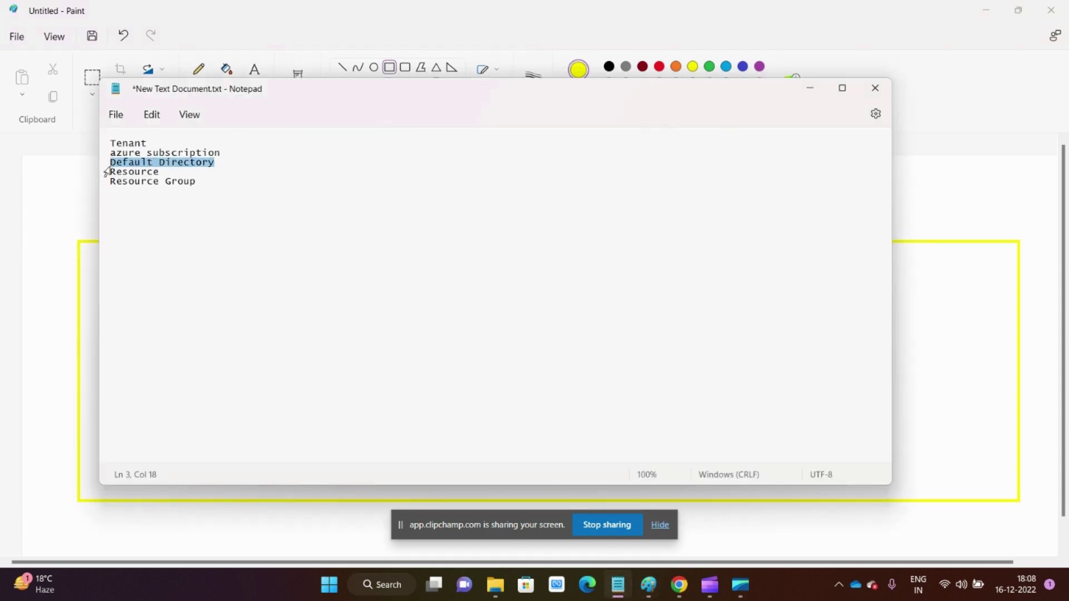
In Paint, add the black text label "Default Directory :-" just above the yellow rectangle's upper edge.
{"action": "left_click", "coordinate": [78, 213]}
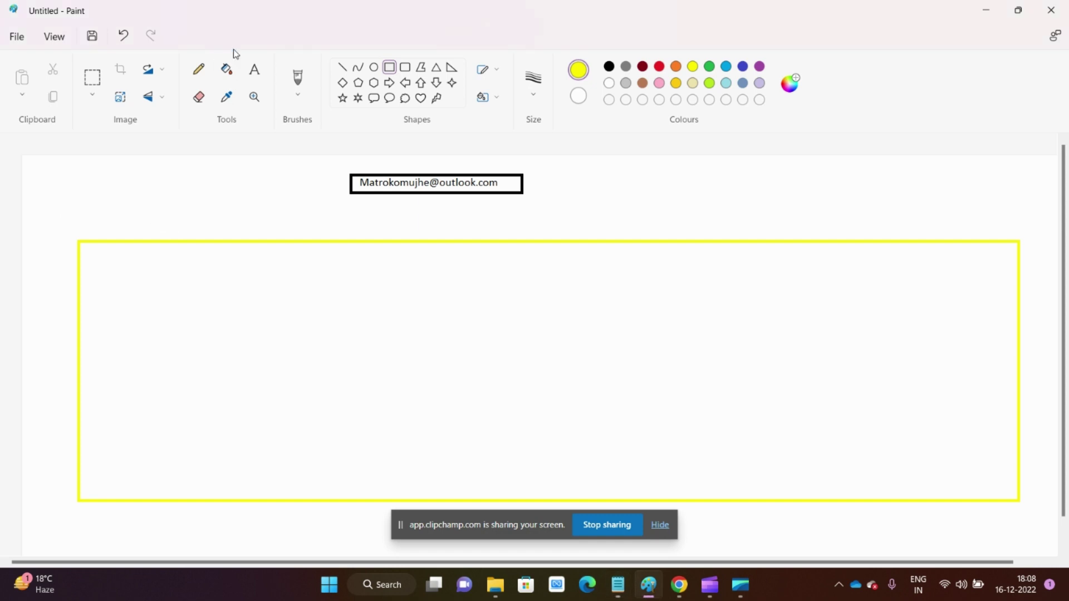
{"action": "left_click", "coordinate": [254, 69]}
{"action": "left_click_drag", "start_coordinate": [151, 223], "coordinate": [1, 219]}
{"action": "key", "text": "ctrl+v"}
{"action": "left_click", "coordinate": [609, 67]}
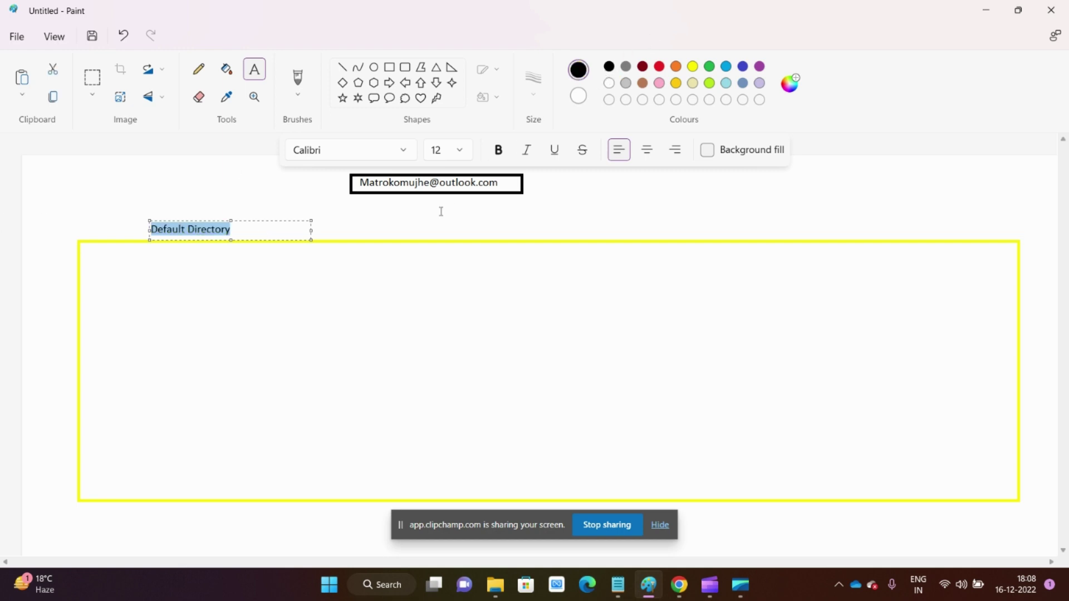
{"action": "left_click", "coordinate": [246, 230]}
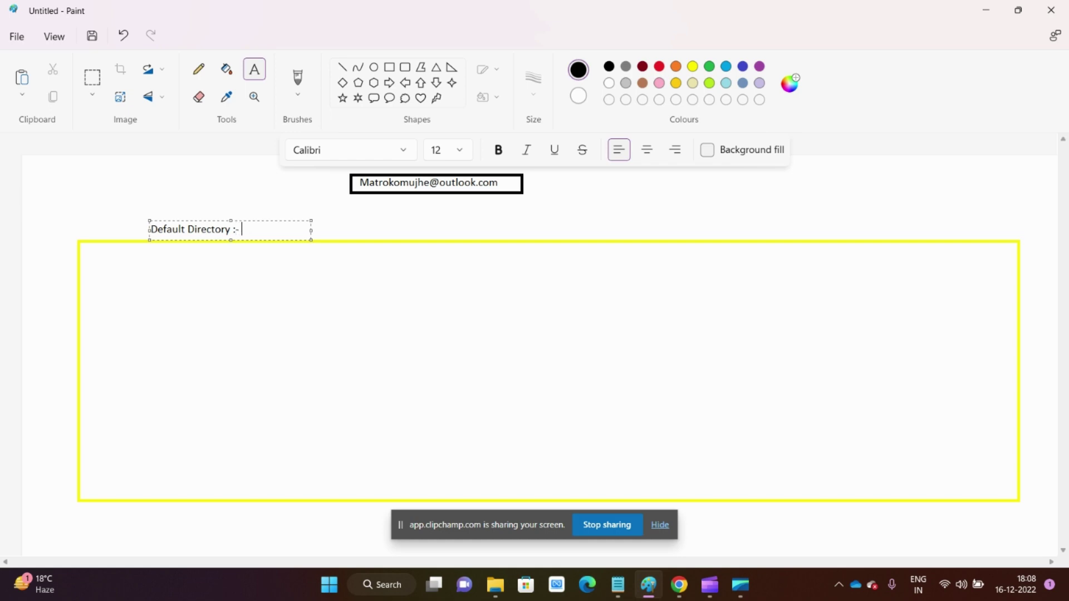
Switch to the Azure portal and copy the directory's full primary domain.
{"action": "left_click", "coordinate": [679, 585]}
{"action": "left_click", "coordinate": [239, 372]}
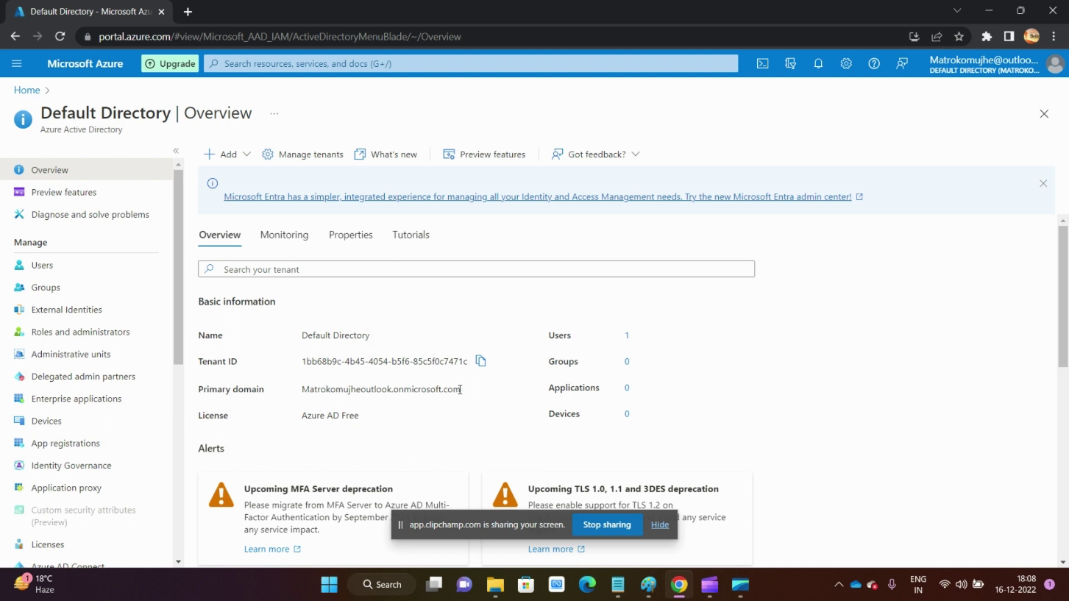
{"action": "left_click_drag", "start_coordinate": [462, 390], "coordinate": [301, 389]}
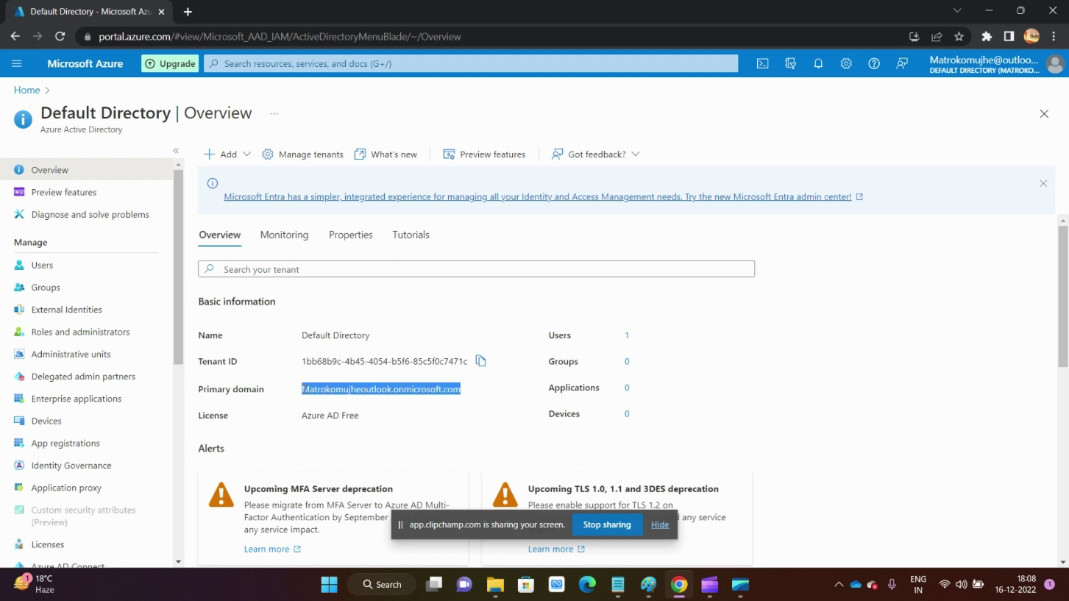
{"action": "left_click", "coordinate": [349, 413]}
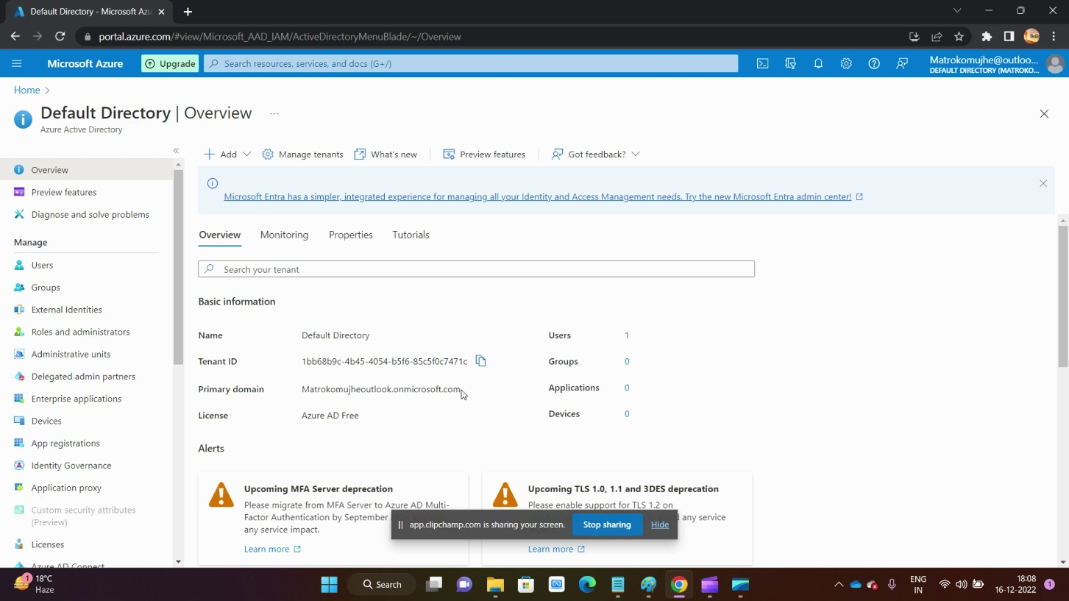
{"action": "left_click_drag", "start_coordinate": [461, 390], "coordinate": [320, 394]}
{"action": "key", "text": "ctrl+c"}
{"action": "left_click", "coordinate": [427, 404]}
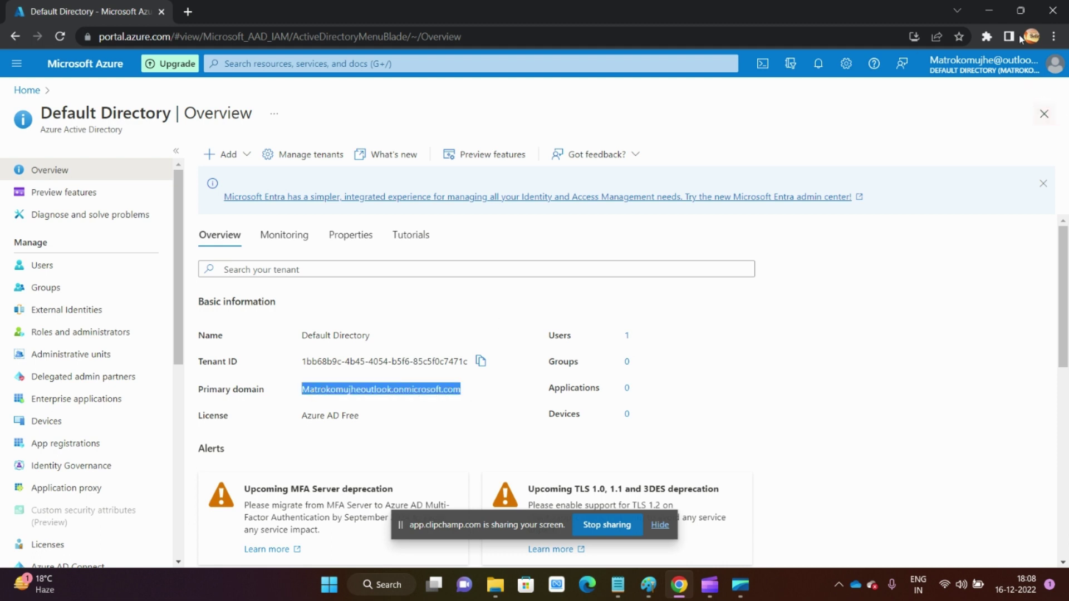
Back in Paint, paste the primary domain after "Default Directory :-" and widen the text box to fit it on one line.
{"action": "left_click", "coordinate": [989, 10]}
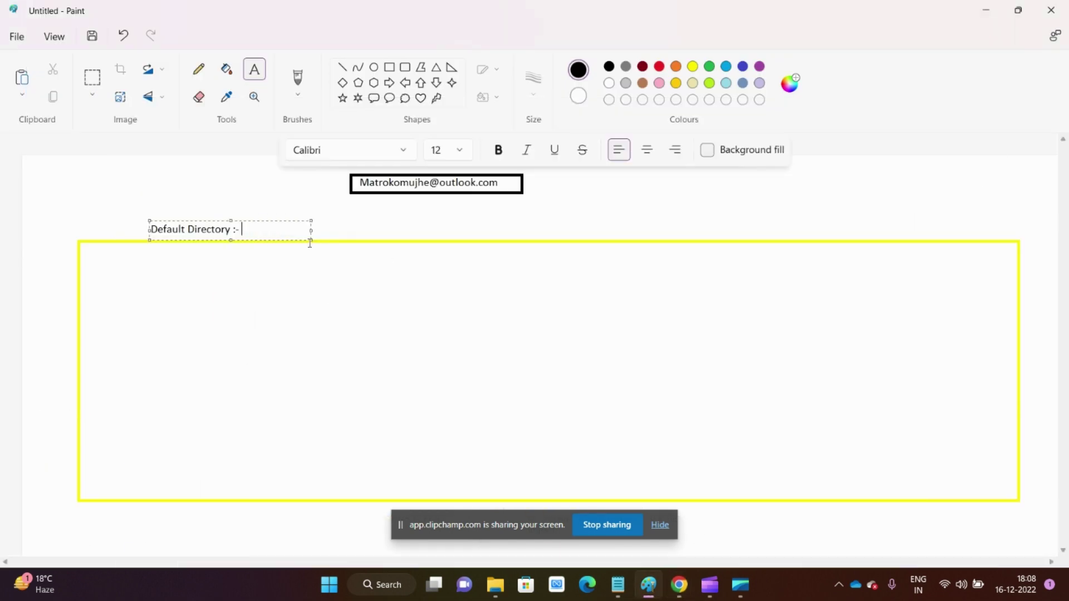
{"action": "key", "text": "ctrl+v"}
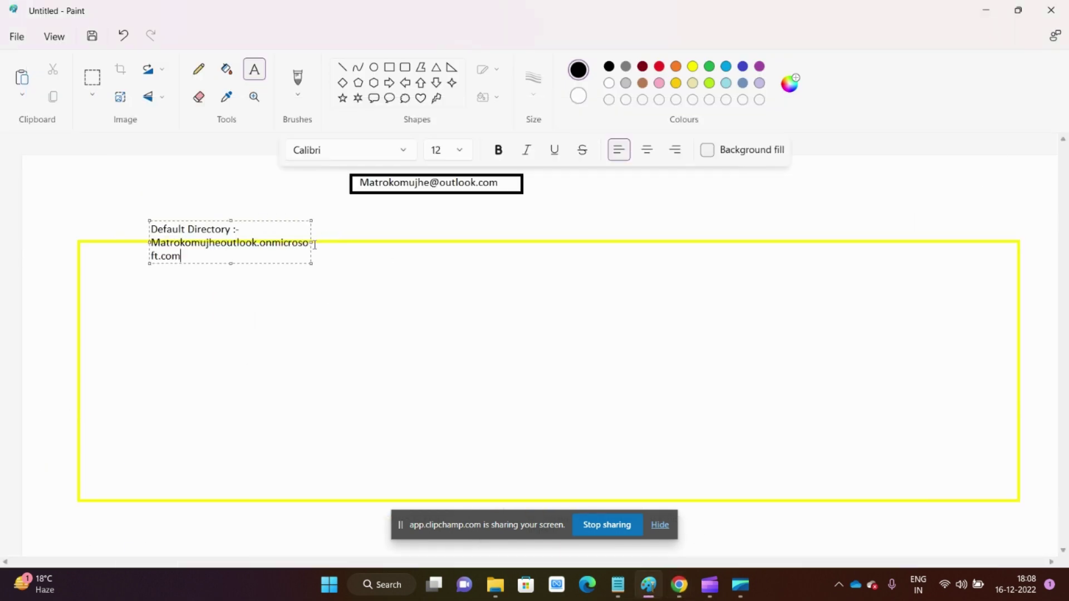
{"action": "left_click_drag", "start_coordinate": [311, 242], "coordinate": [436, 169]}
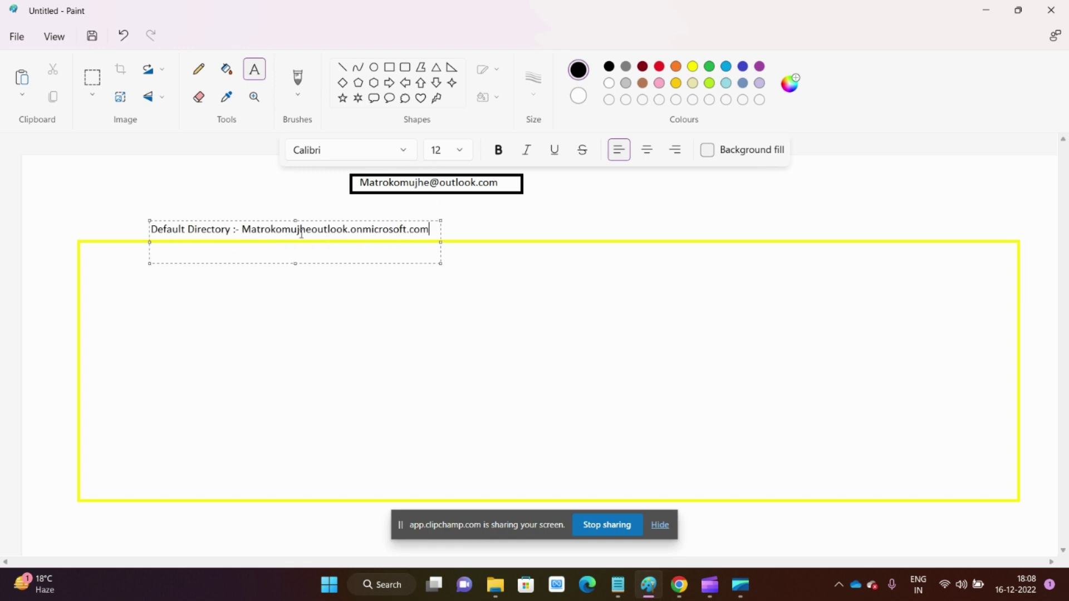
Colour the domain's part before .onmicrosoft.com orange in the Default Directory label.
{"action": "left_click_drag", "start_coordinate": [347, 228], "coordinate": [246, 232]}
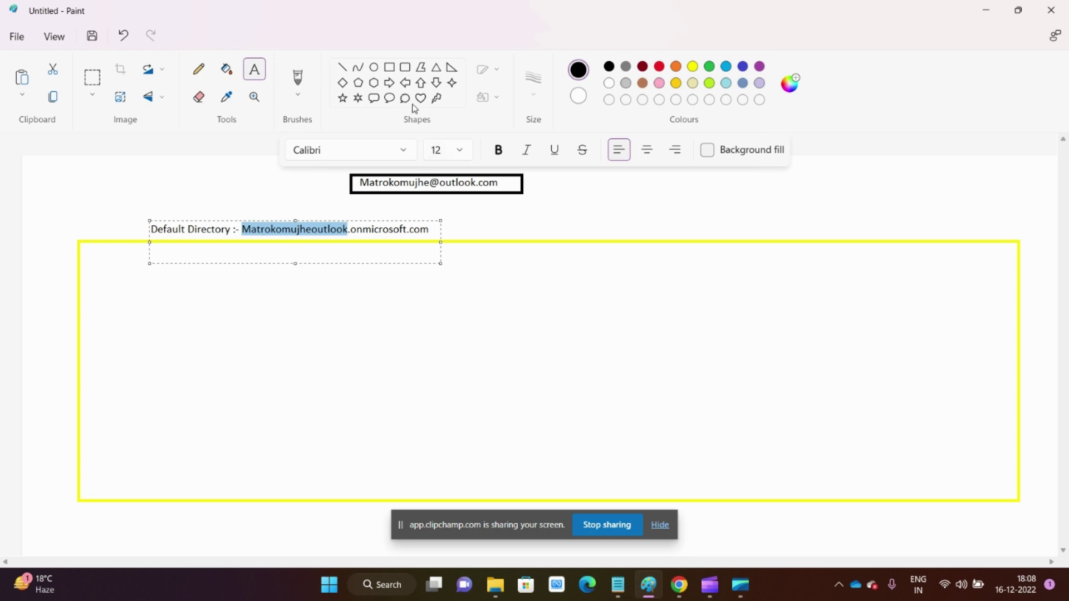
{"action": "left_click", "coordinate": [676, 66]}
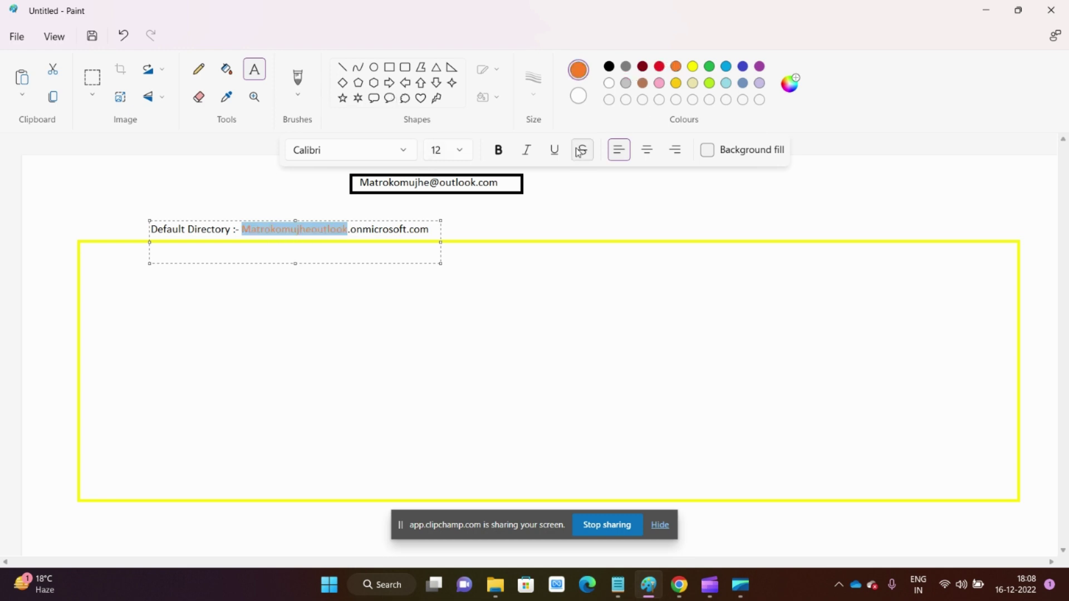
{"action": "left_click", "coordinate": [356, 230]}
Make "onmicrosoft.com" in the Default Directory label green and bold.
{"action": "left_click_drag", "start_coordinate": [352, 230], "coordinate": [434, 230]}
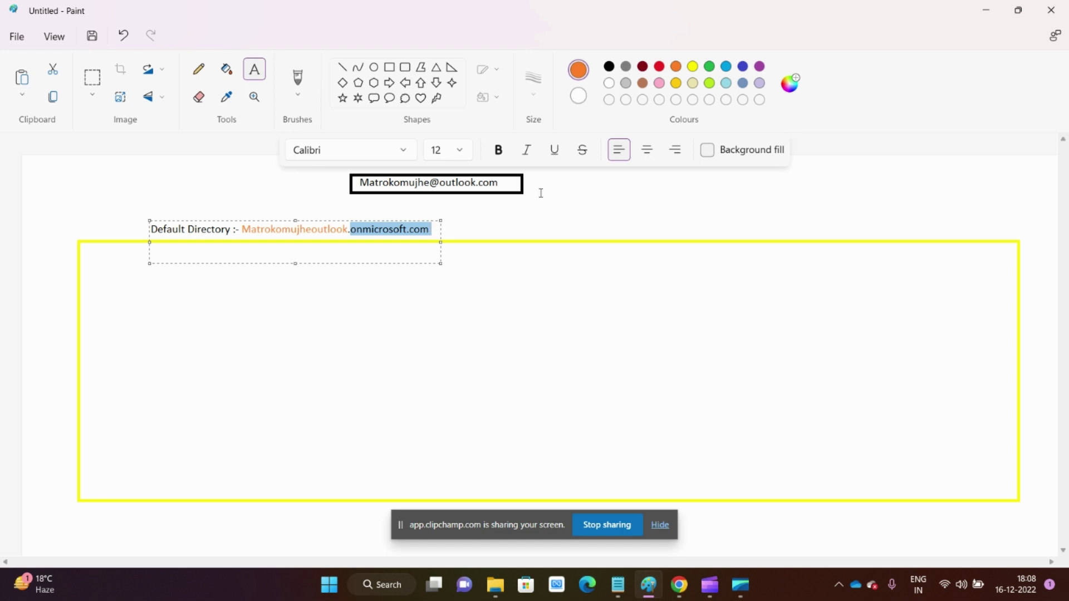
{"action": "left_click", "coordinate": [709, 67]}
{"action": "left_click", "coordinate": [499, 151]}
{"action": "left_click", "coordinate": [342, 232]}
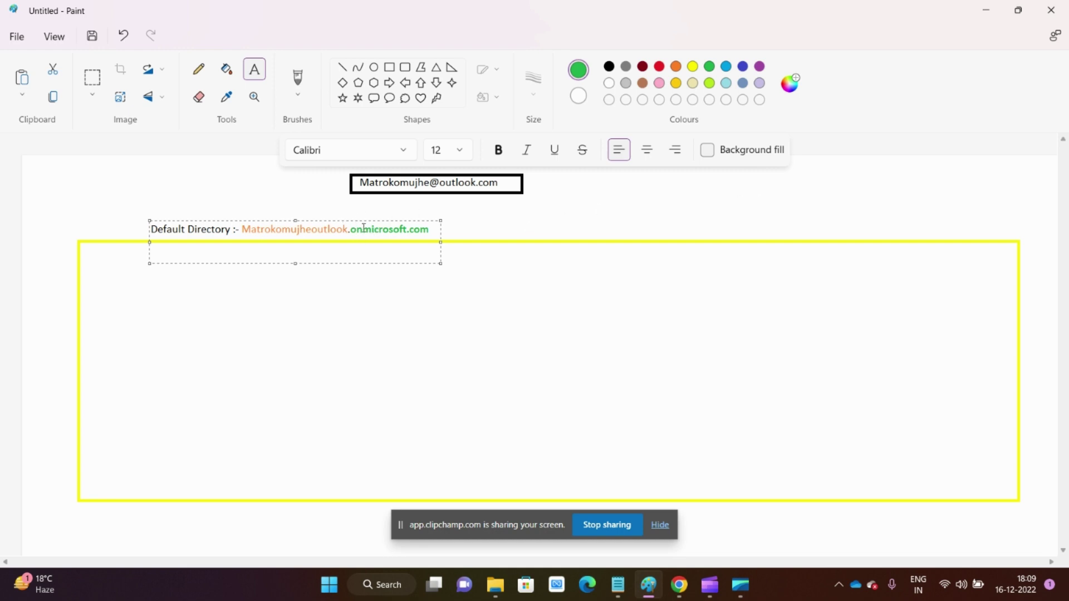
Make the words "Default Directory" in the label brown and bold, and finish editing that text.
{"action": "left_click_drag", "start_coordinate": [351, 228], "coordinate": [430, 225]}
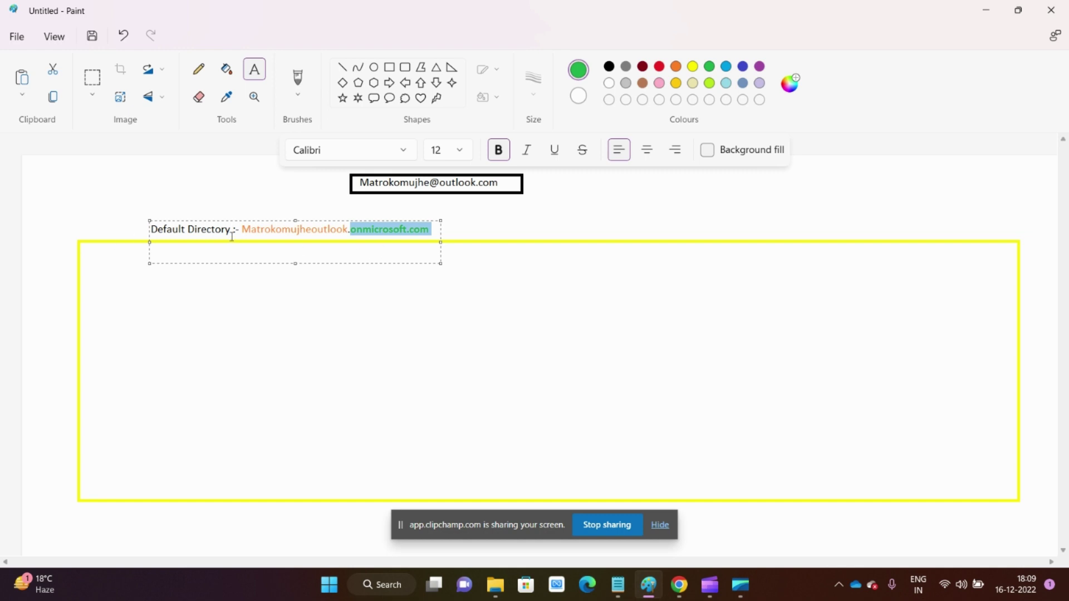
{"action": "left_click_drag", "start_coordinate": [233, 230], "coordinate": [155, 229]}
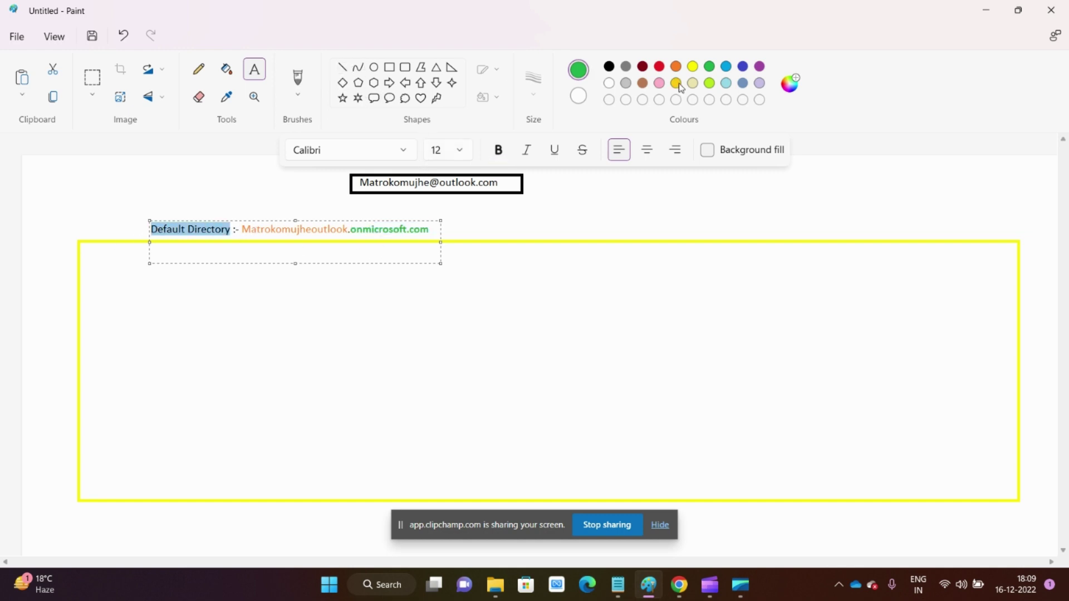
{"action": "left_click", "coordinate": [641, 83]}
{"action": "left_click", "coordinate": [499, 150]}
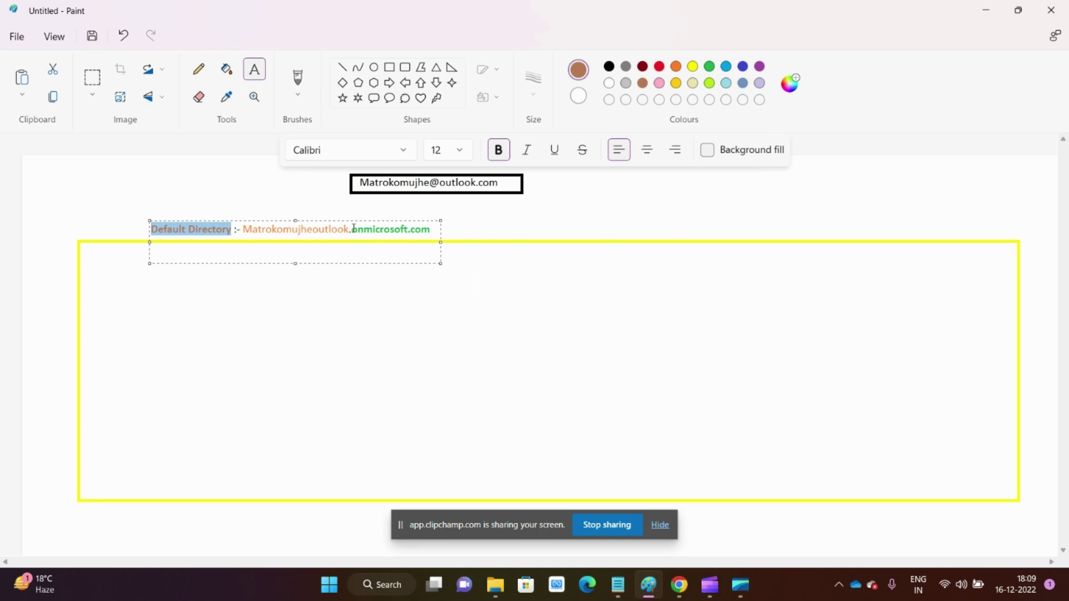
{"action": "left_click_drag", "start_coordinate": [352, 228], "coordinate": [443, 228]}
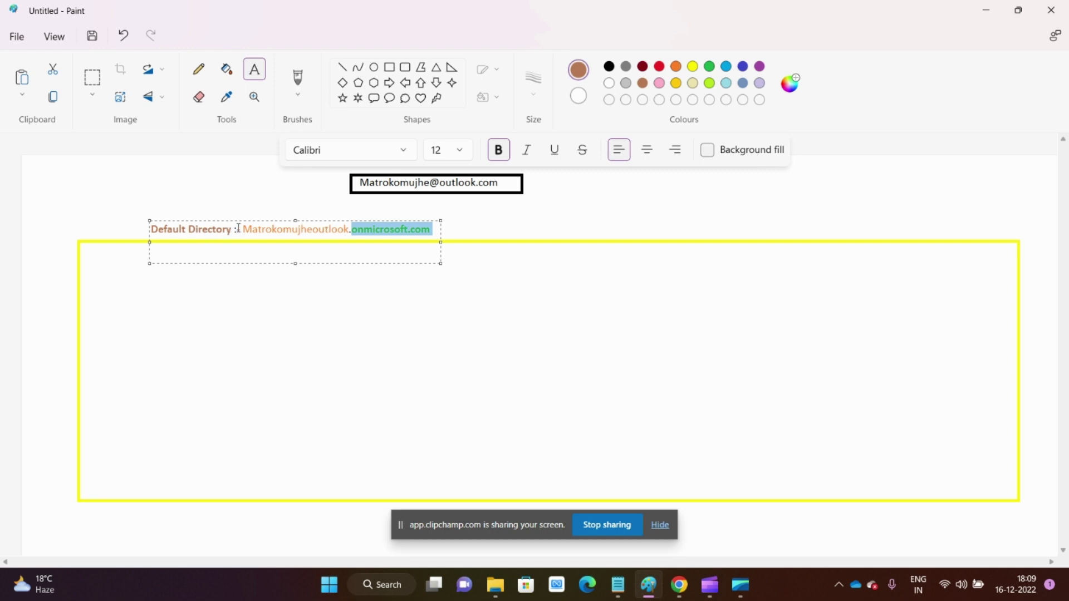
{"action": "left_click_drag", "start_coordinate": [243, 228], "coordinate": [434, 220]}
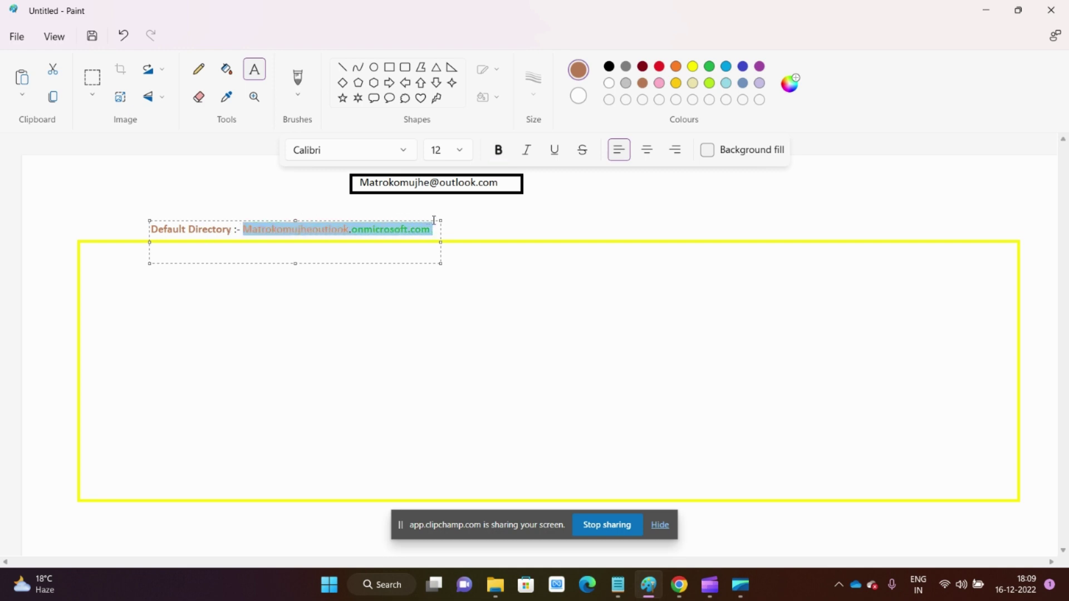
{"action": "left_click", "coordinate": [347, 315]}
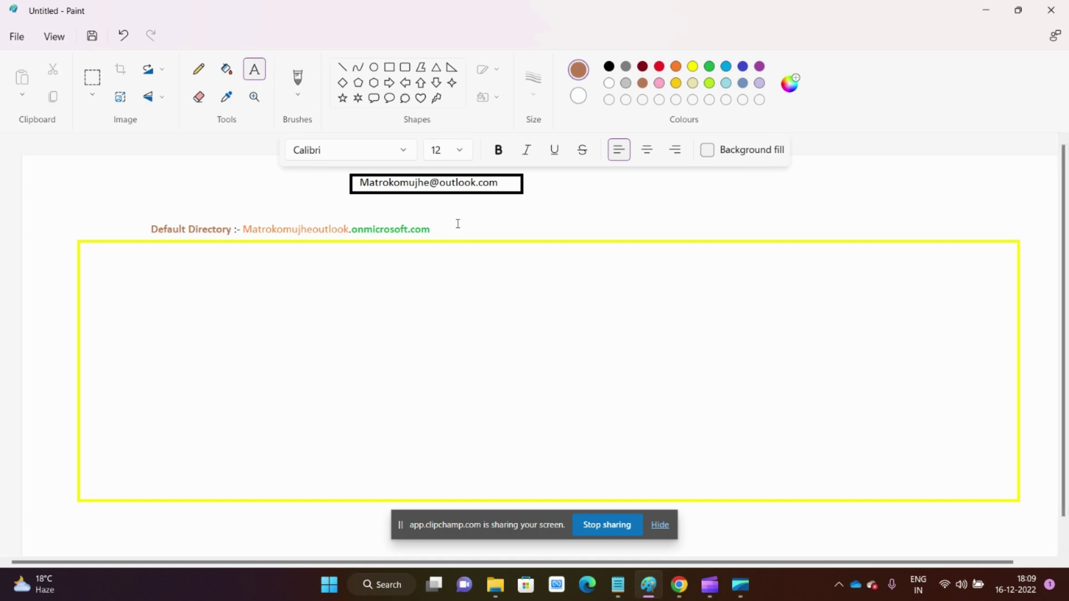
Check the Tenant term in Notepad, and add a "Tenant :-" label in Paint just after the Default Directory label.
{"action": "left_click", "coordinate": [616, 585]}
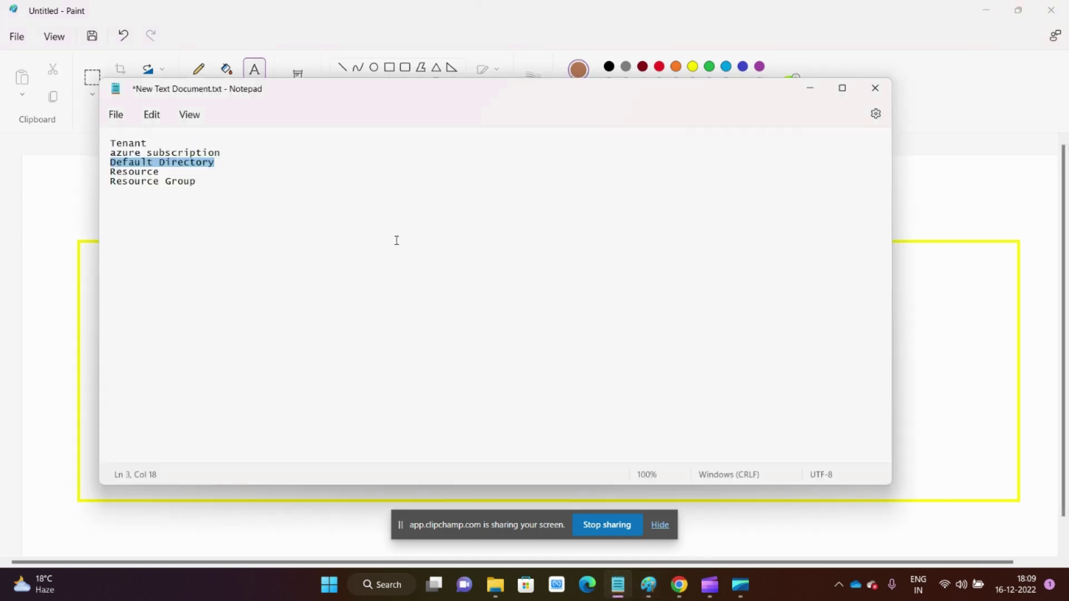
{"action": "left_click_drag", "start_coordinate": [180, 141], "coordinate": [93, 139]}
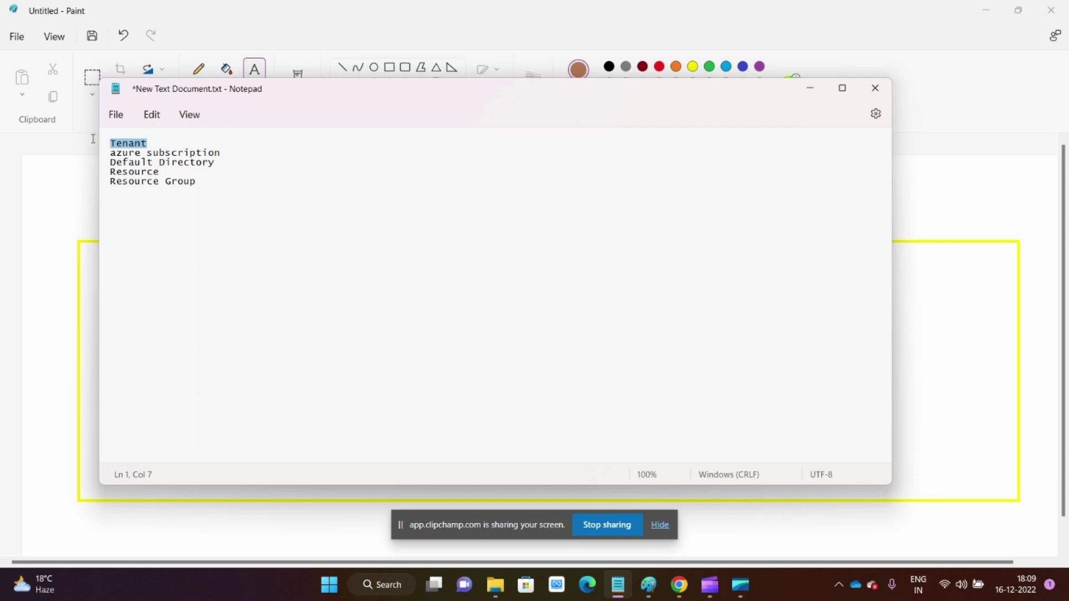
{"action": "left_click", "coordinate": [50, 192]}
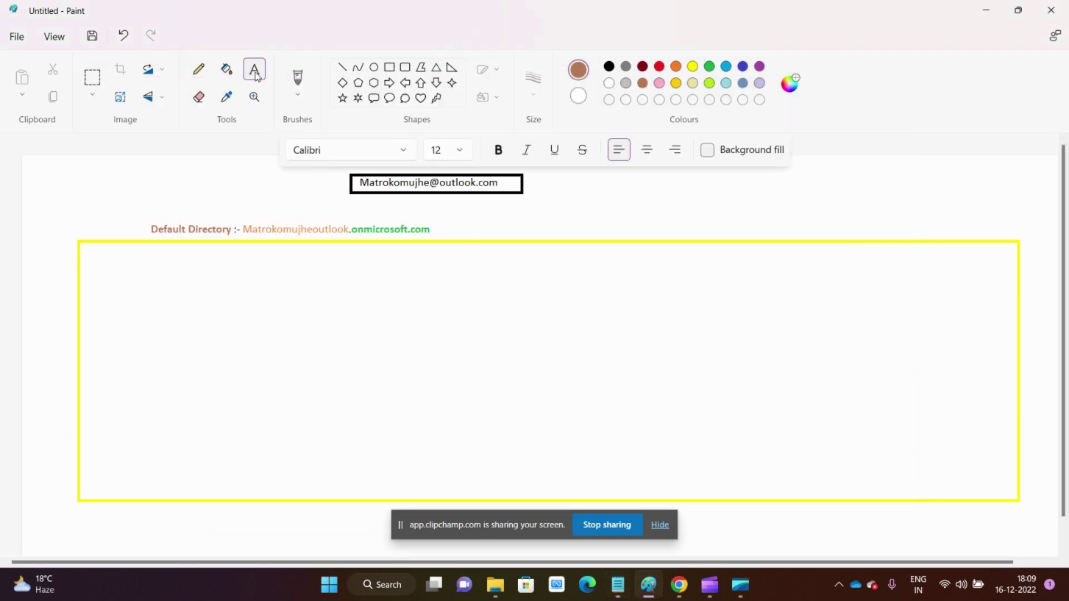
{"action": "left_click_drag", "start_coordinate": [451, 225], "coordinate": [592, 232]}
{"action": "type", "text": "Tenant"}
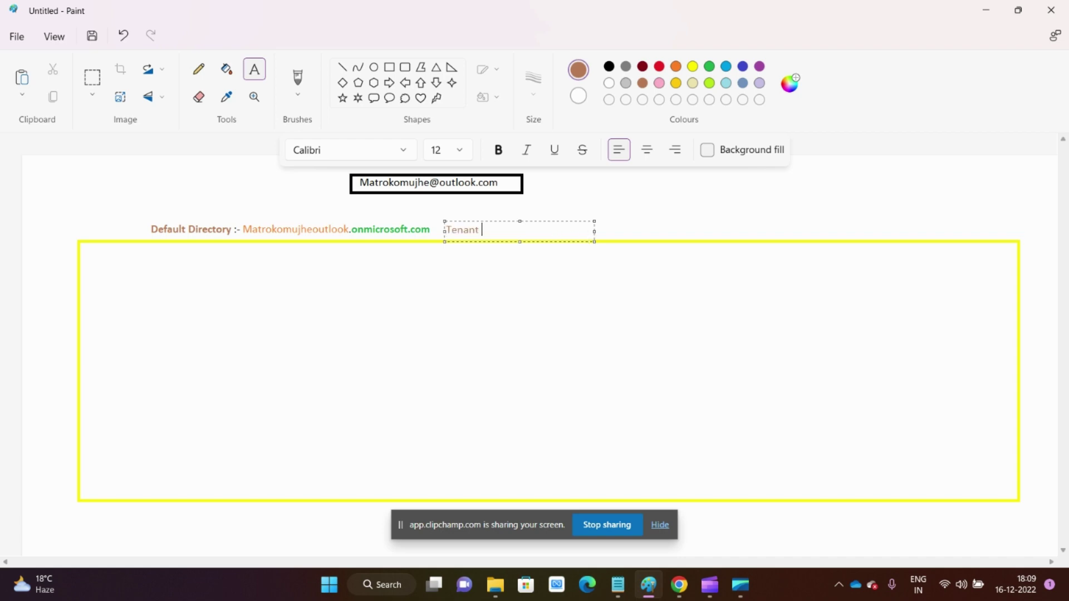
{"action": "type", "text": " :-"}
Copy the tenant ID from the Azure portal's directory overview and paste it after "Tenant :-" in Paint.
{"action": "left_click", "coordinate": [679, 584]}
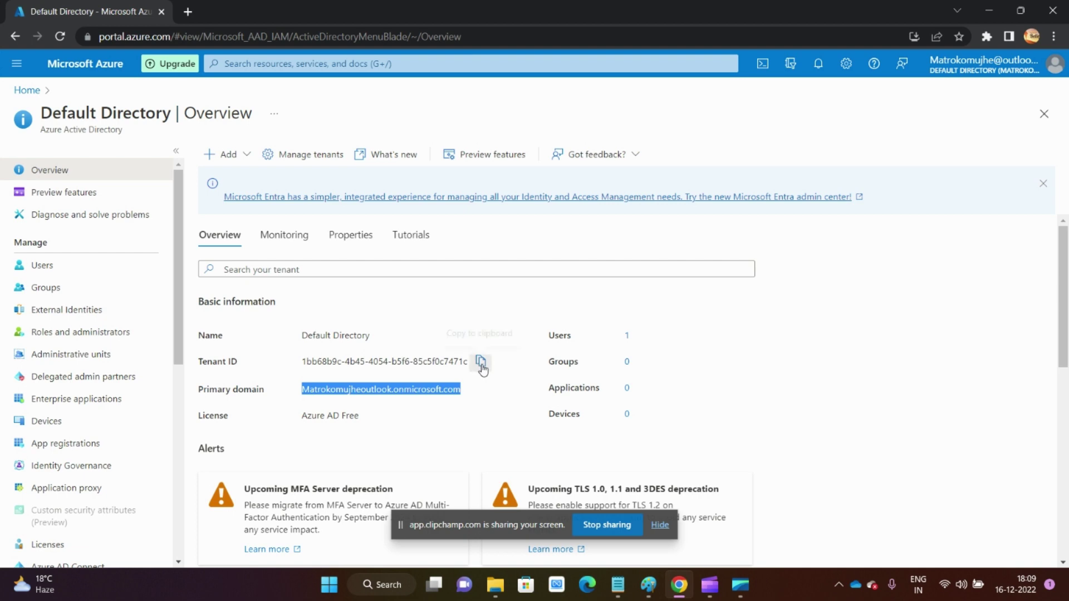
{"action": "left_click", "coordinate": [990, 8]}
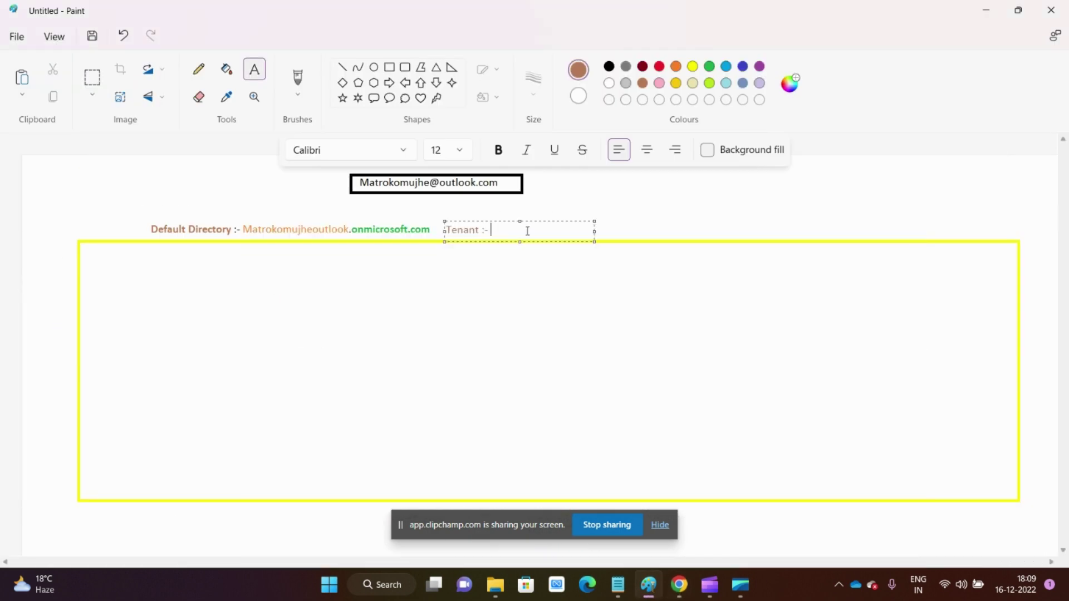
{"action": "type", "text": "1bb68b9c-4b45-4054-b5f6-85c5f0c7471c"}
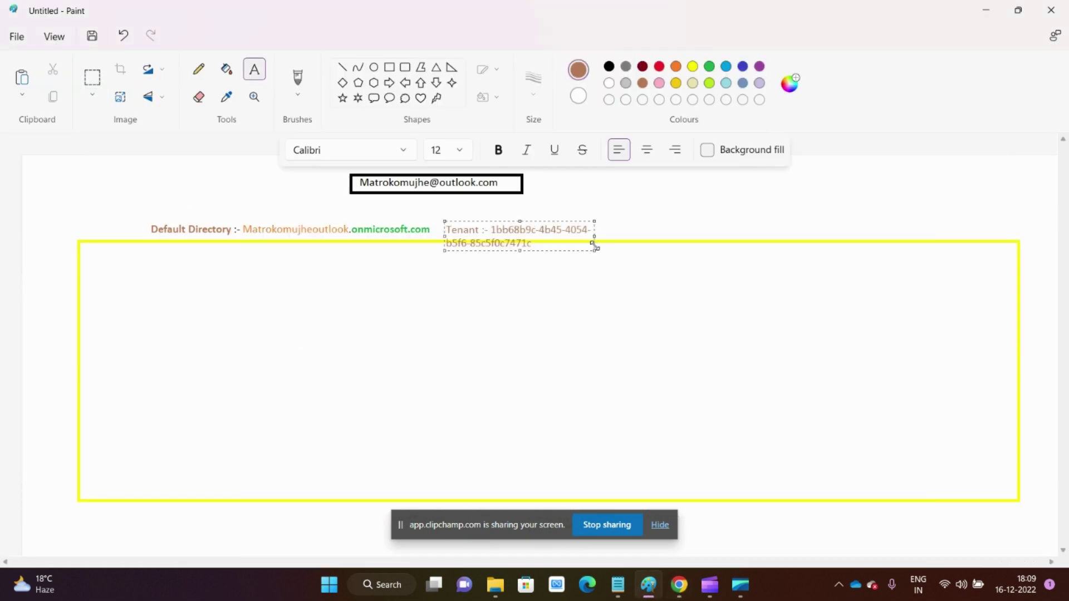
Widen the Tenant text box to fit one line and colour the tenant ID black.
{"action": "left_click_drag", "start_coordinate": [594, 237], "coordinate": [491, 230]}
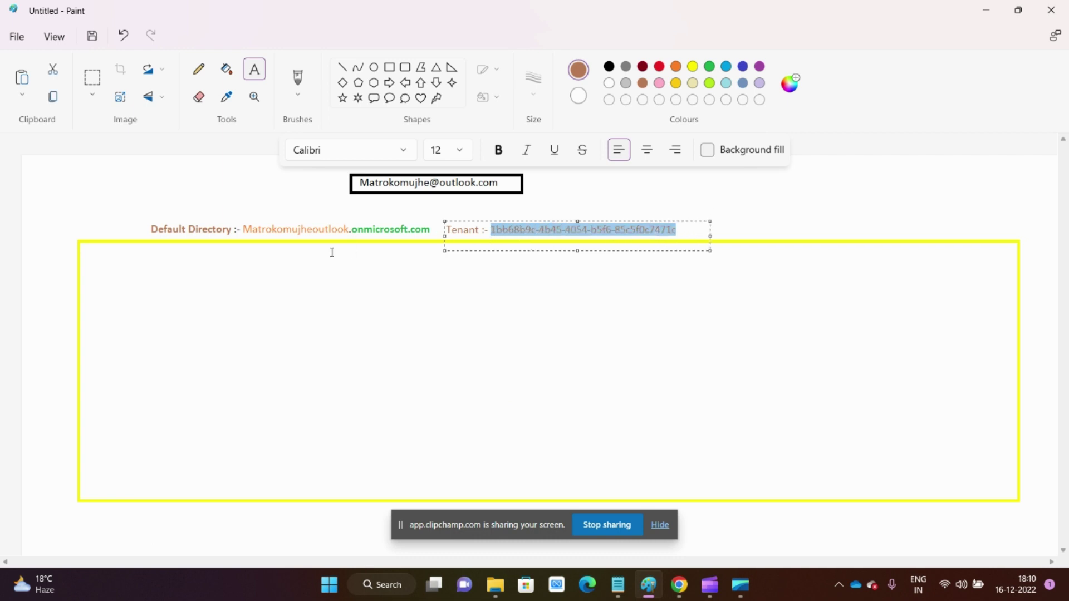
{"action": "left_click", "coordinate": [609, 67]}
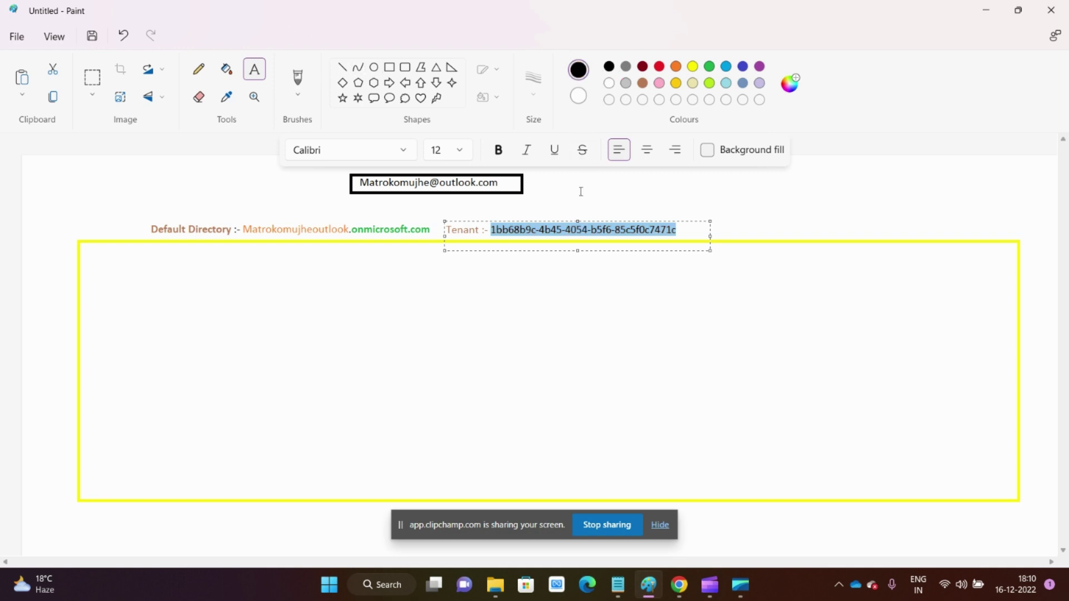
{"action": "left_click", "coordinate": [760, 237]}
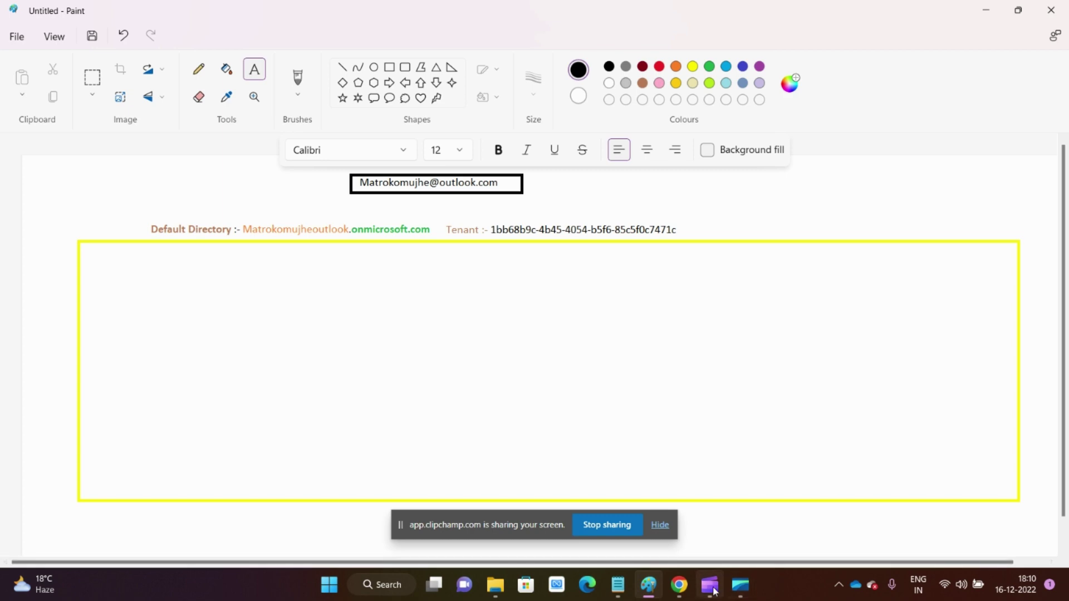
Examine the directory's License entry in the Azure portal and return to Paint.
{"action": "mouse_move", "coordinate": [713, 589]}
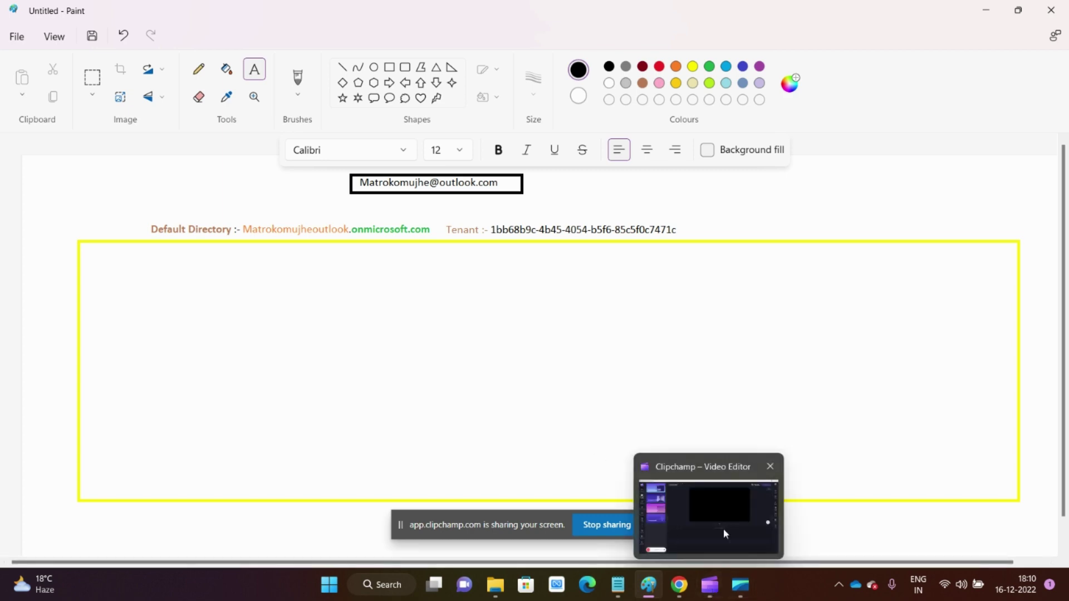
{"action": "left_click", "coordinate": [679, 584]}
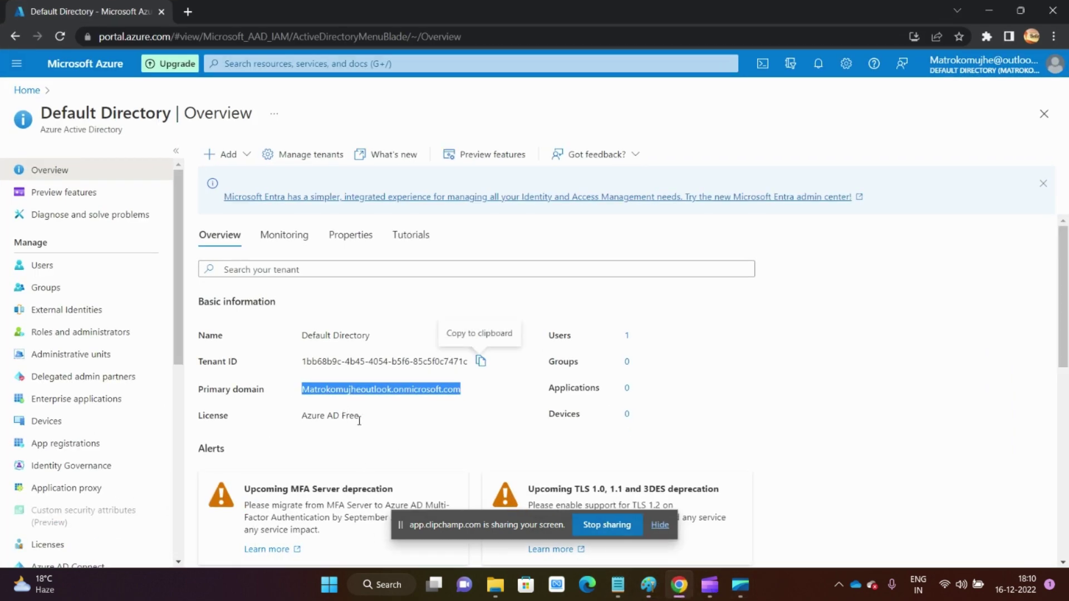
{"action": "left_click_drag", "start_coordinate": [359, 420], "coordinate": [299, 416]}
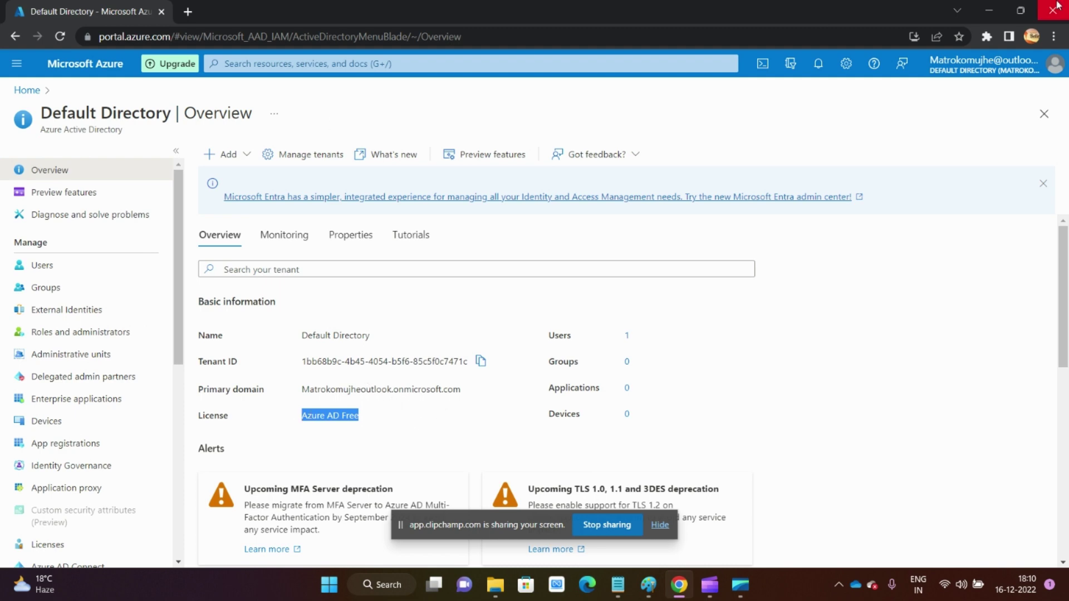
{"action": "left_click", "coordinate": [1000, 17]}
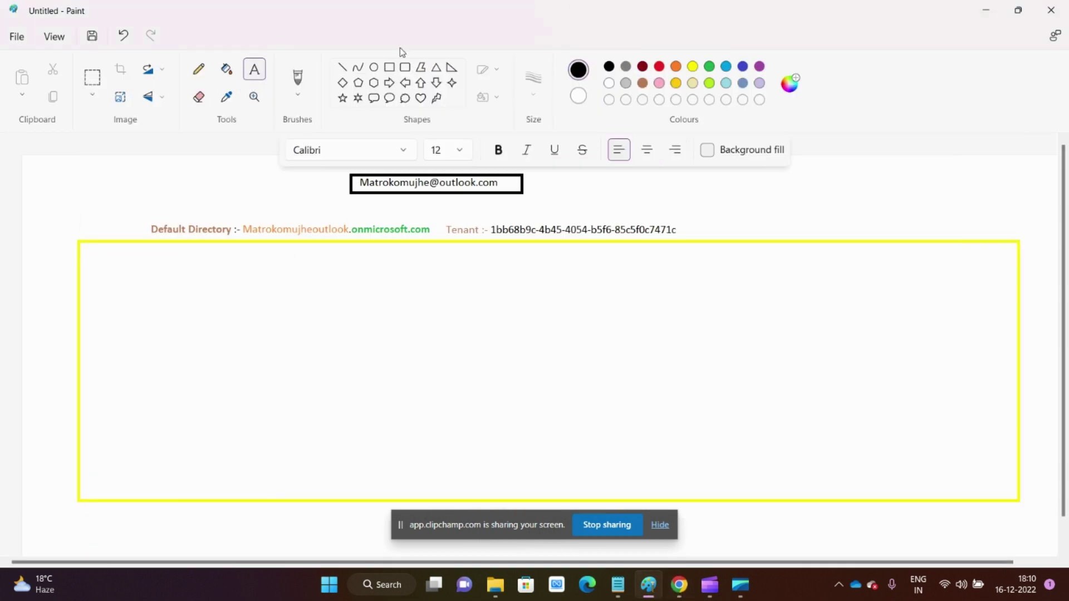
Draw a tall black rectangle near the left side inside the yellow box and label it "Sub1" above.
{"action": "left_click", "coordinate": [381, 67]}
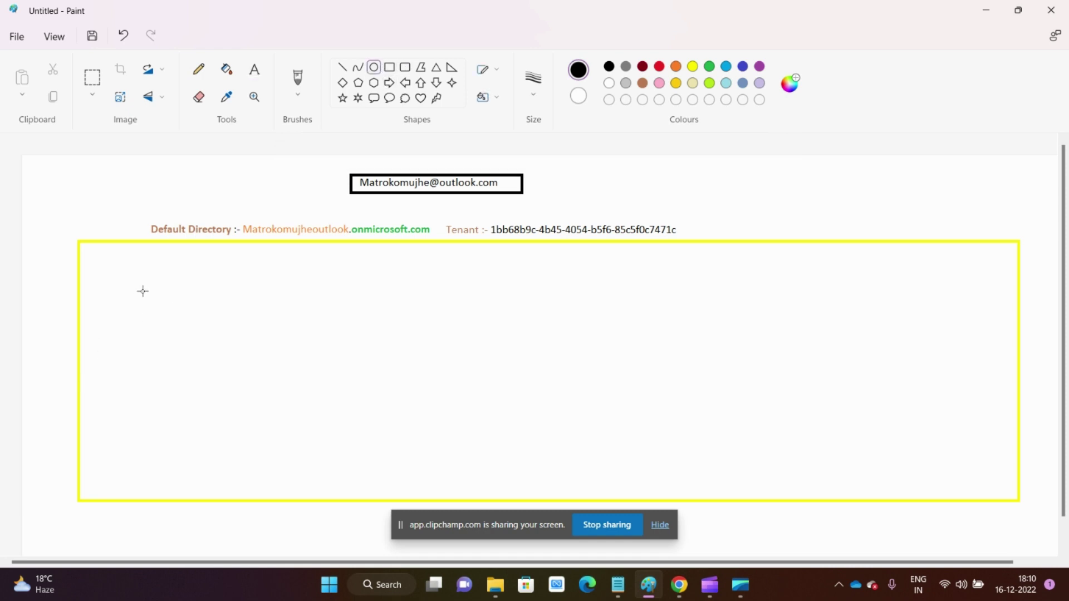
{"action": "left_click", "coordinate": [389, 67]}
{"action": "left_click_drag", "start_coordinate": [146, 287], "coordinate": [251, 447]}
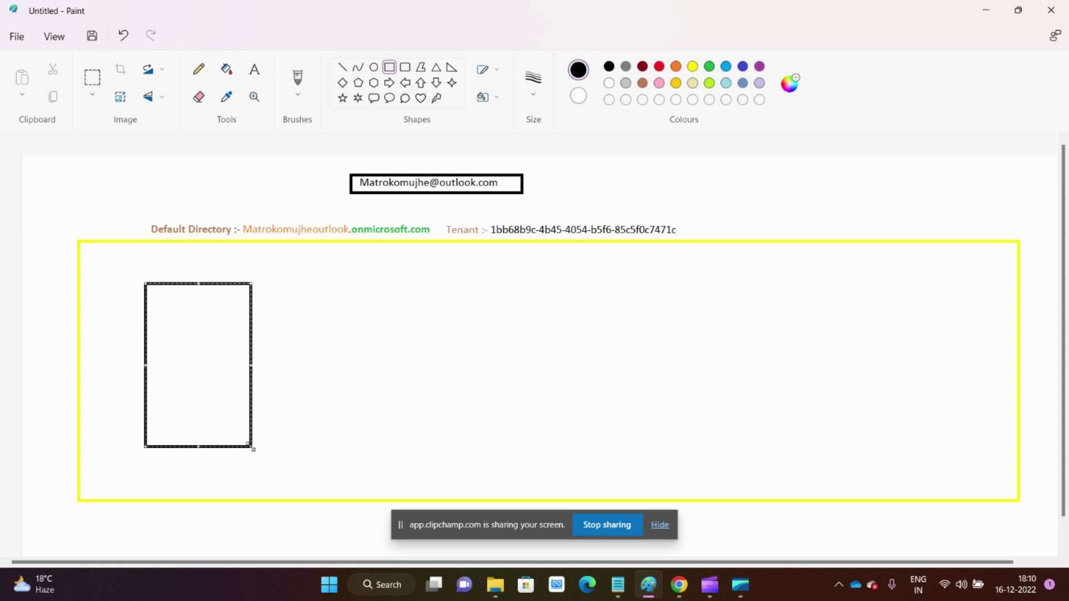
{"action": "left_click", "coordinate": [256, 67]}
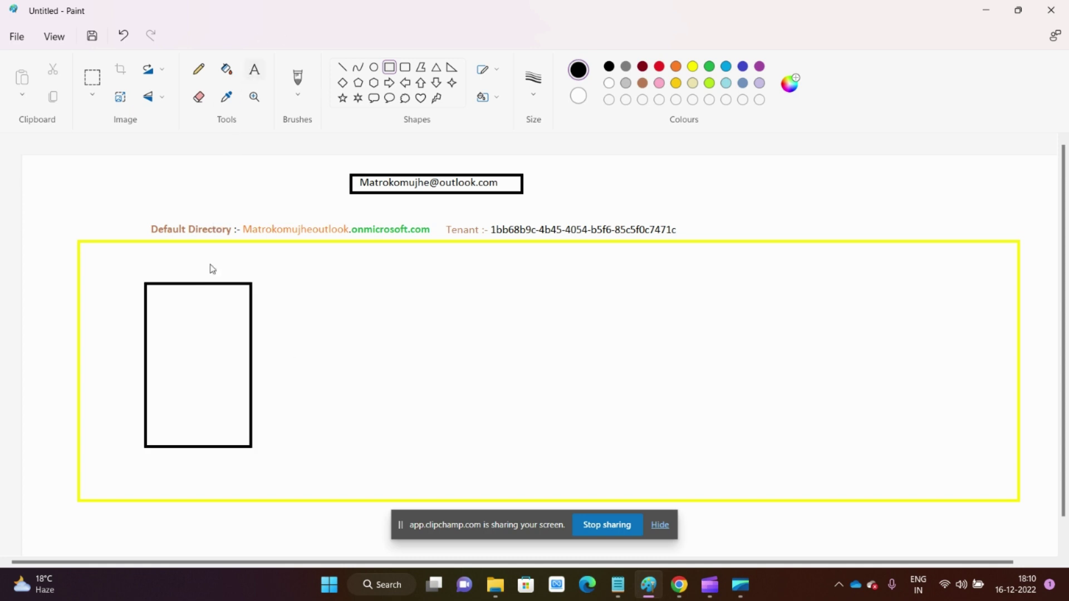
{"action": "left_click_drag", "start_coordinate": [161, 250], "coordinate": [230, 274]}
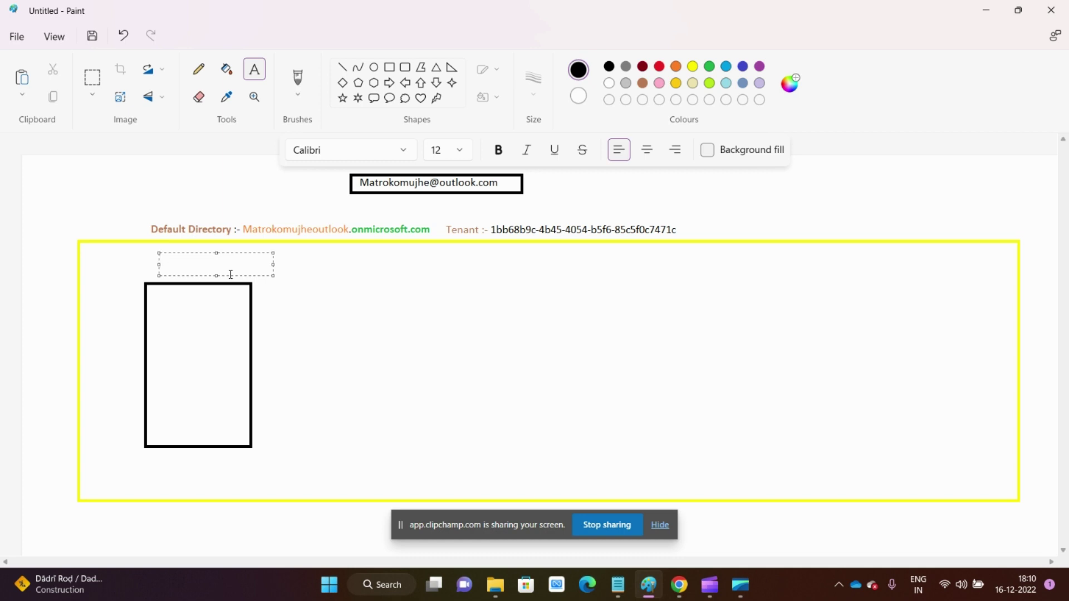
{"action": "type", "text": "Sub1"}
{"action": "left_click", "coordinate": [405, 67]}
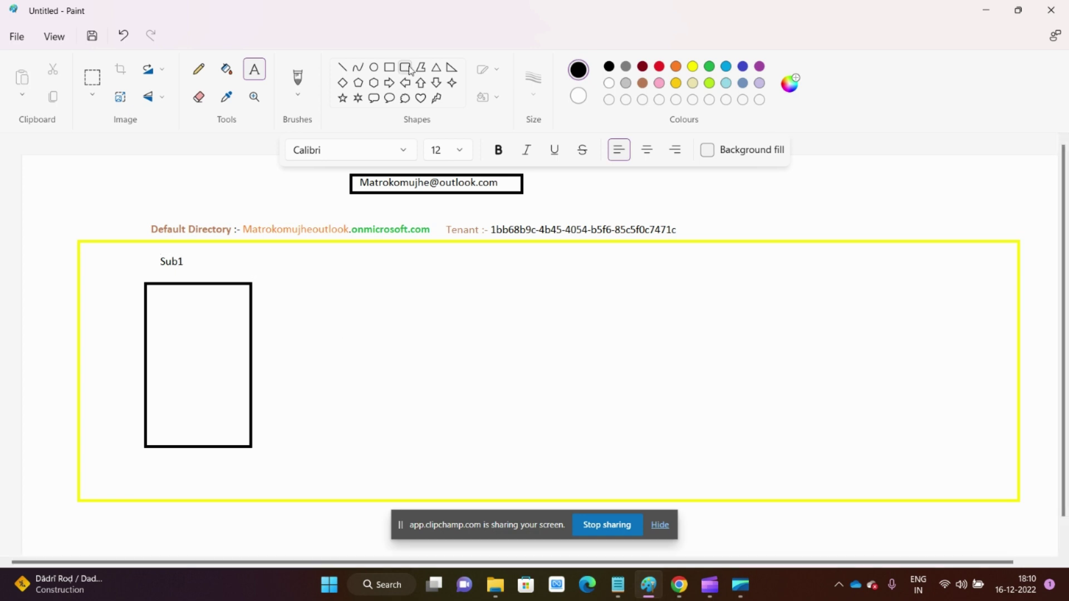
{"action": "left_click_drag", "start_coordinate": [288, 289], "coordinate": [414, 446]}
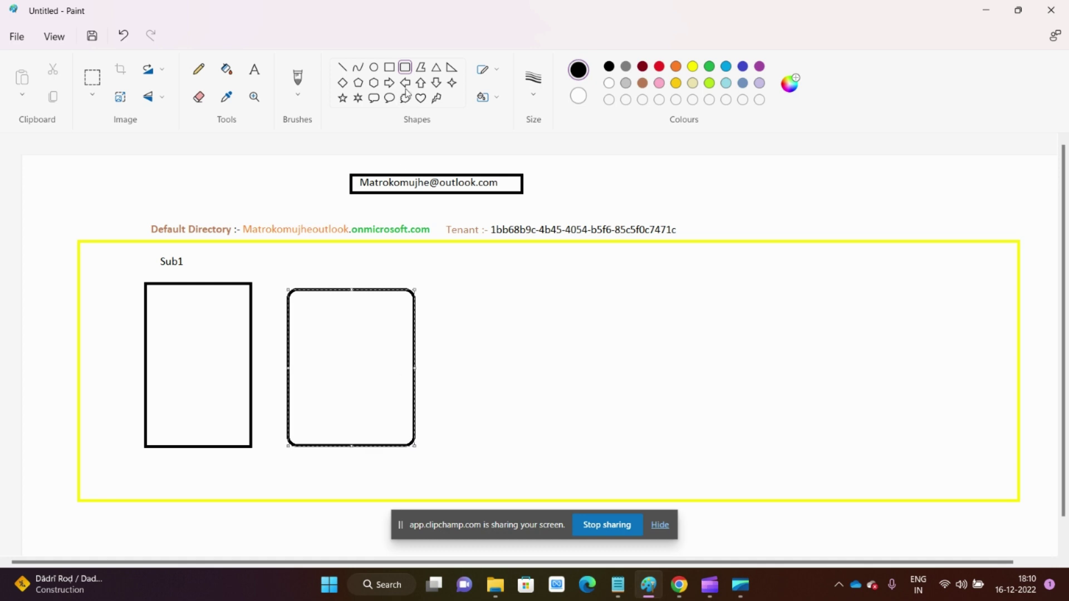
{"action": "key", "text": "ctrl+z"}
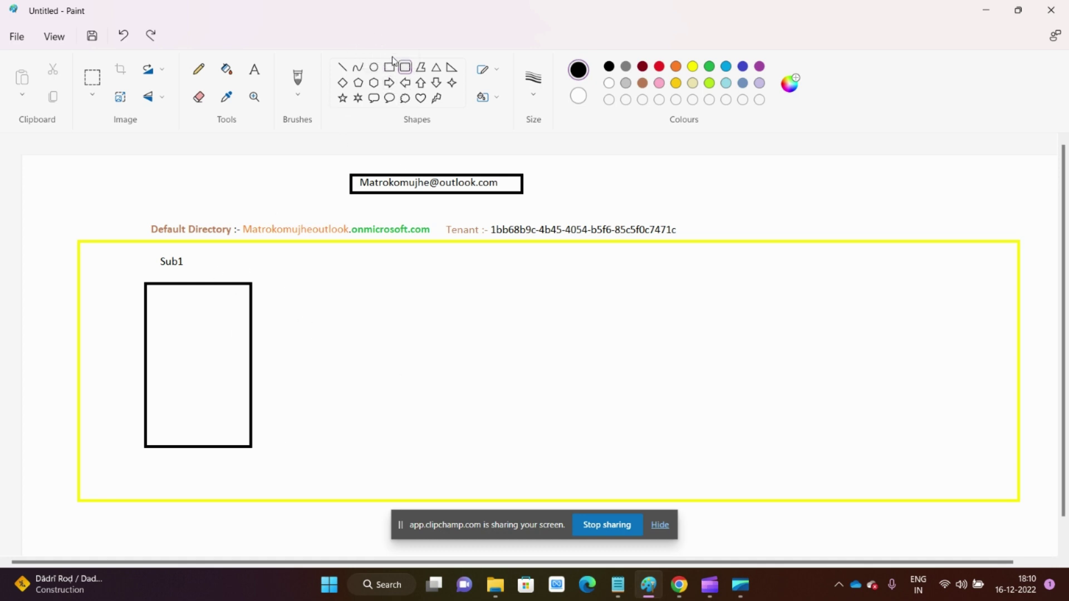
Draw a second black rectangle of similar size to the right of the Sub1 one and label it "Sub2" above.
{"action": "left_click", "coordinate": [390, 67]}
{"action": "left_click_drag", "start_coordinate": [306, 284], "coordinate": [413, 447]}
{"action": "left_click", "coordinate": [256, 72]}
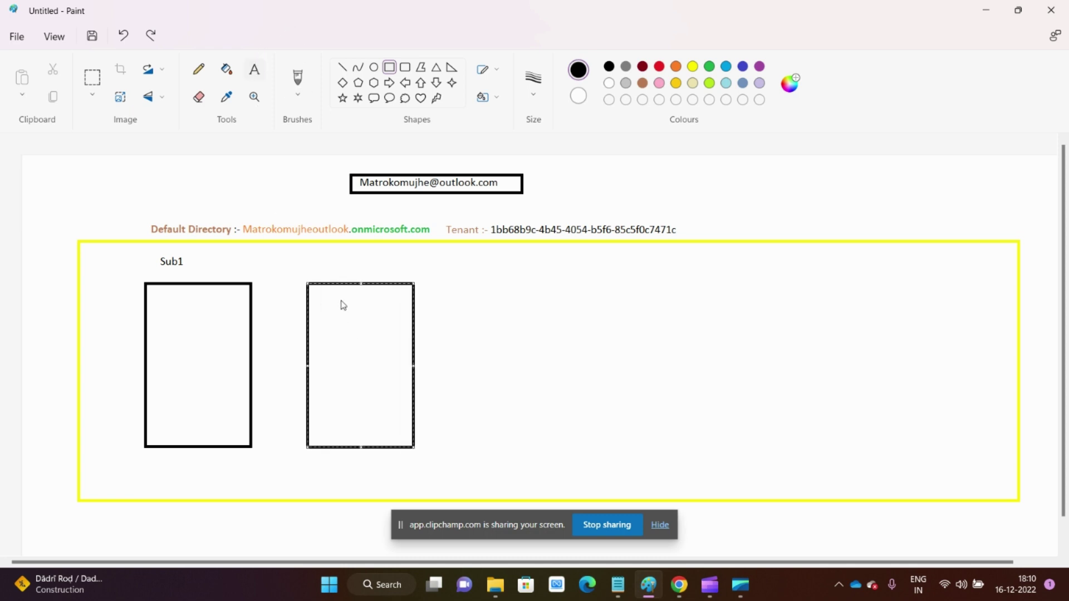
{"action": "left_click_drag", "start_coordinate": [315, 248], "coordinate": [389, 271]}
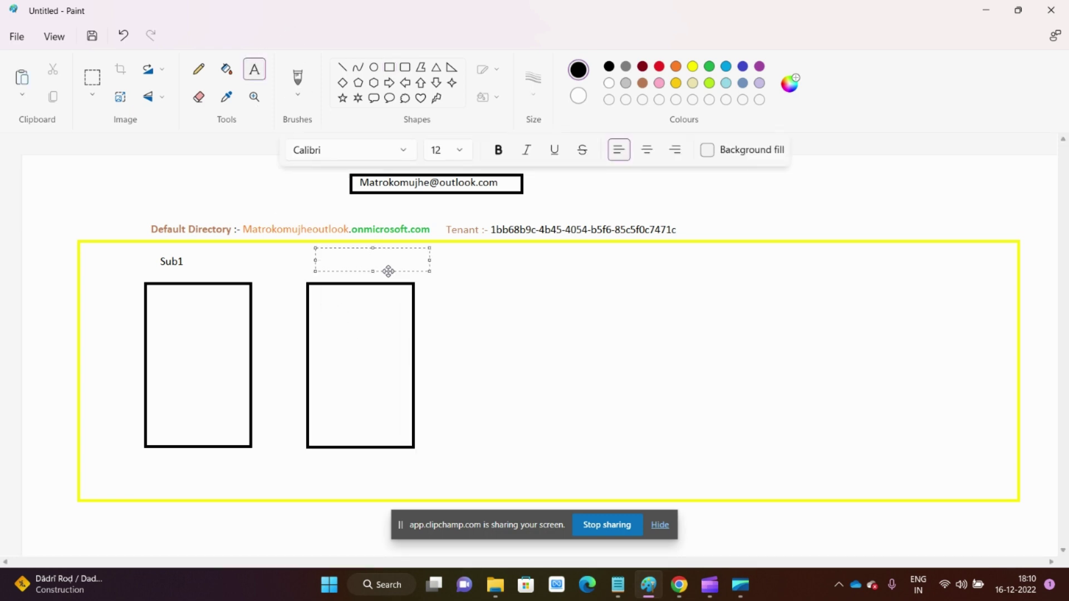
{"action": "type", "text": "Sub2"}
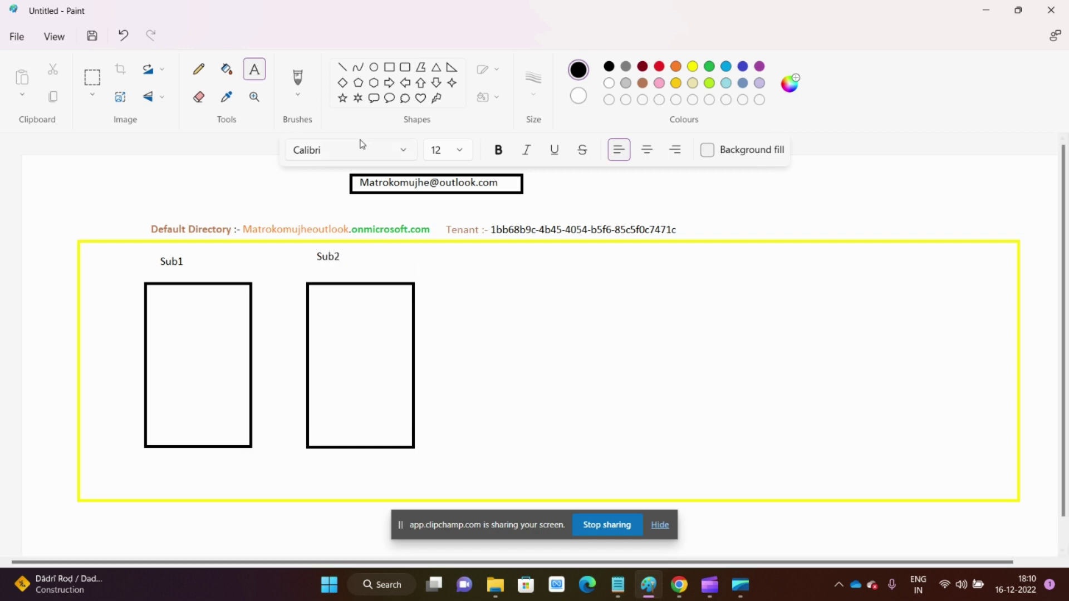
Draw a third black rectangle of similar size to the right of the Sub2 one and label it "Sub3" above.
{"action": "left_click", "coordinate": [389, 67]}
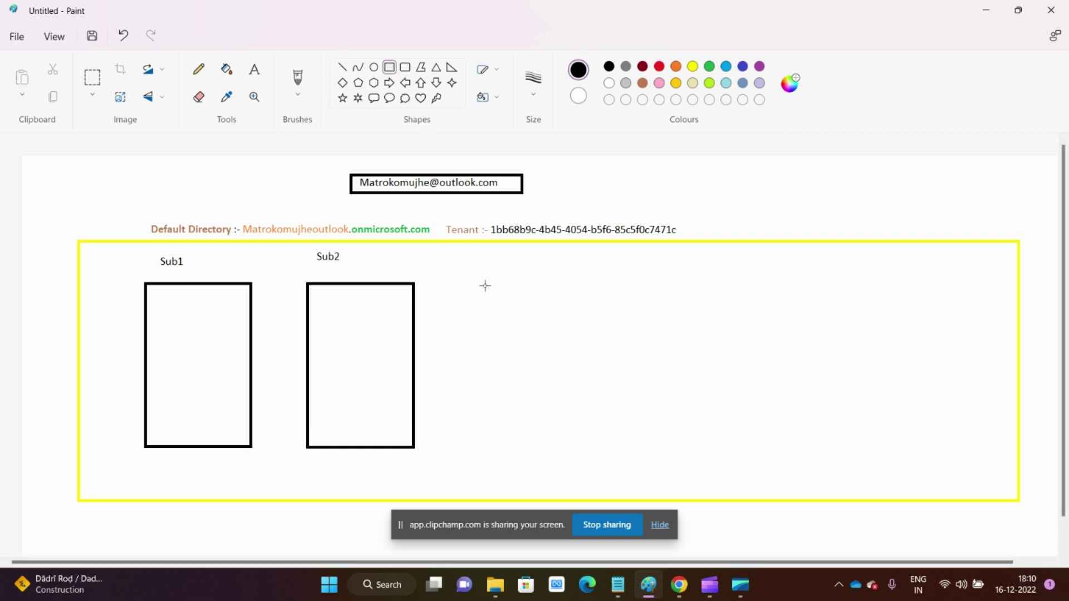
{"action": "left_click_drag", "start_coordinate": [484, 285], "coordinate": [598, 448]}
{"action": "left_click", "coordinate": [245, 62]}
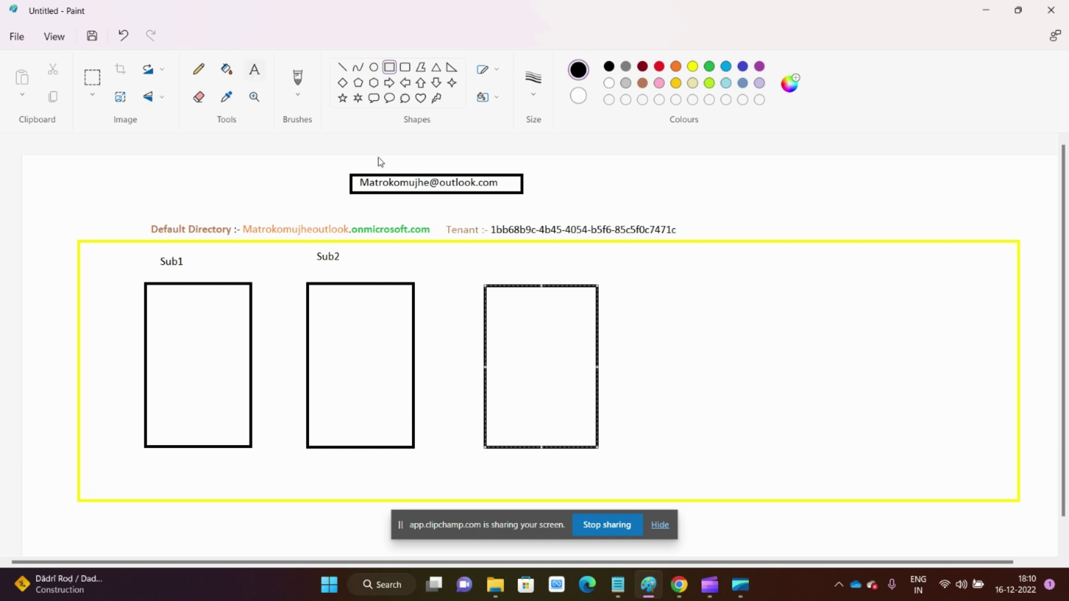
{"action": "left_click_drag", "start_coordinate": [490, 255], "coordinate": [554, 277]}
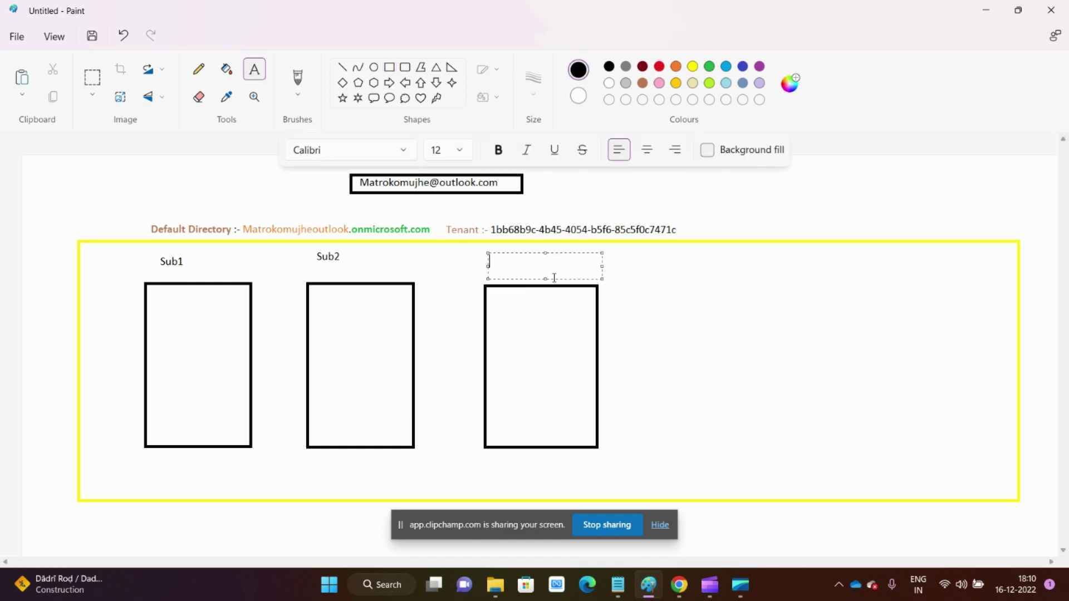
{"action": "type", "text": "Sub3"}
{"action": "left_click", "coordinate": [702, 367]}
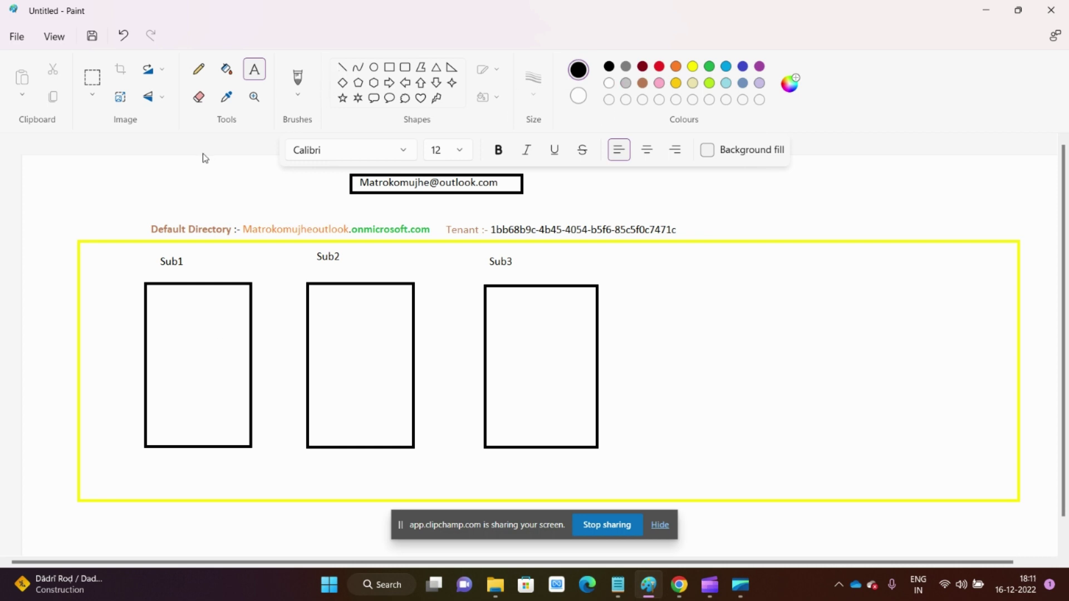
Draw an orange rectangle inside the upper part of the Sub1 box.
{"action": "left_click", "coordinate": [389, 68]}
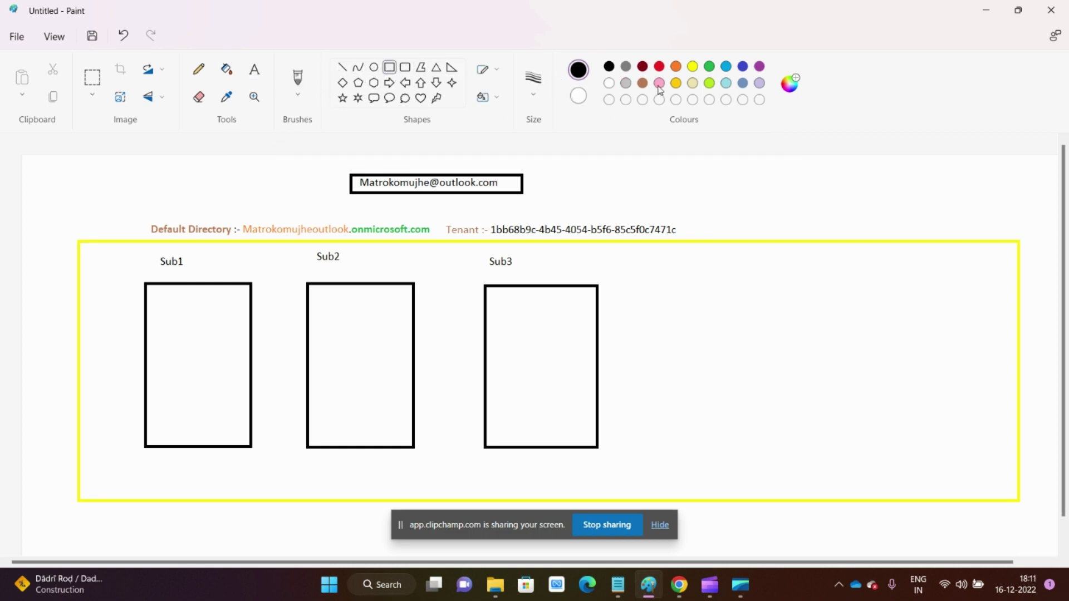
{"action": "left_click", "coordinate": [675, 66]}
{"action": "left_click_drag", "start_coordinate": [160, 305], "coordinate": [228, 369]}
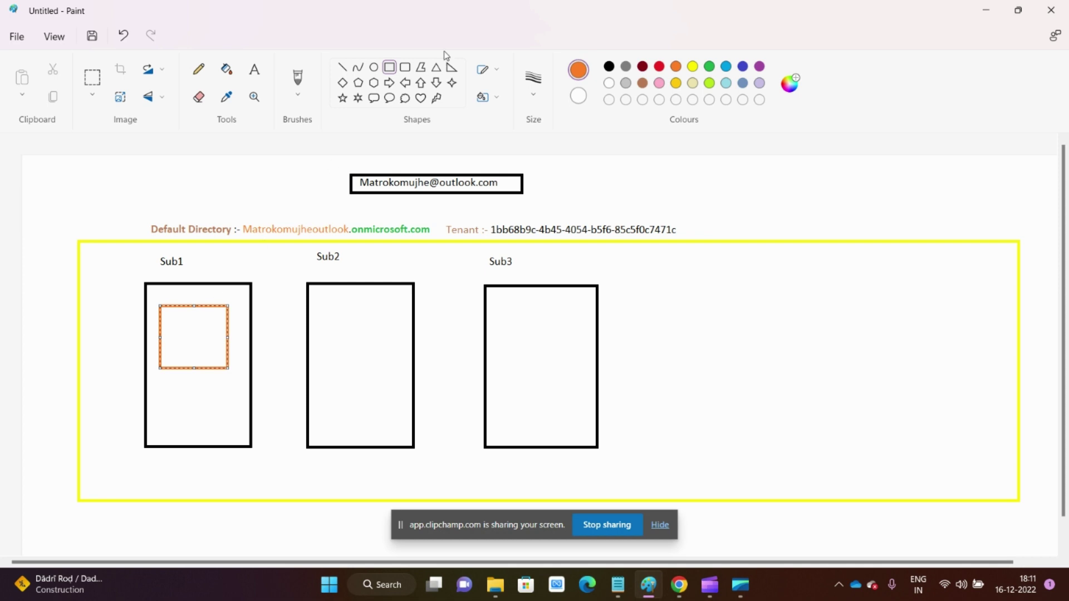
Label the orange rectangle "Resource Group" in orange using the term copied from Notepad, wrapping the text on two lines inside it.
{"action": "left_click", "coordinate": [254, 69]}
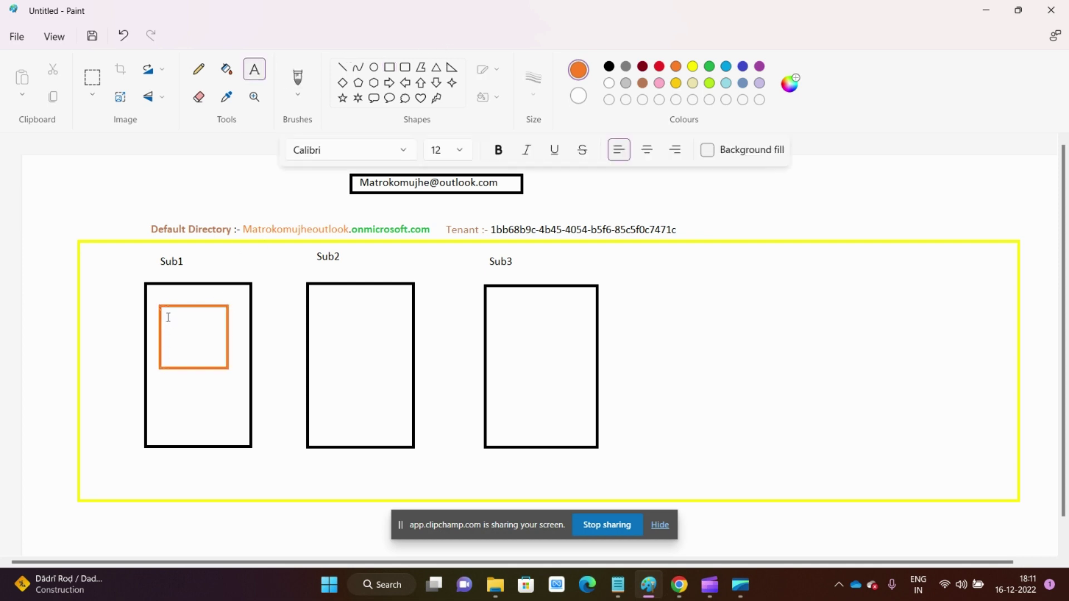
{"action": "left_click_drag", "start_coordinate": [168, 317], "coordinate": [217, 354]}
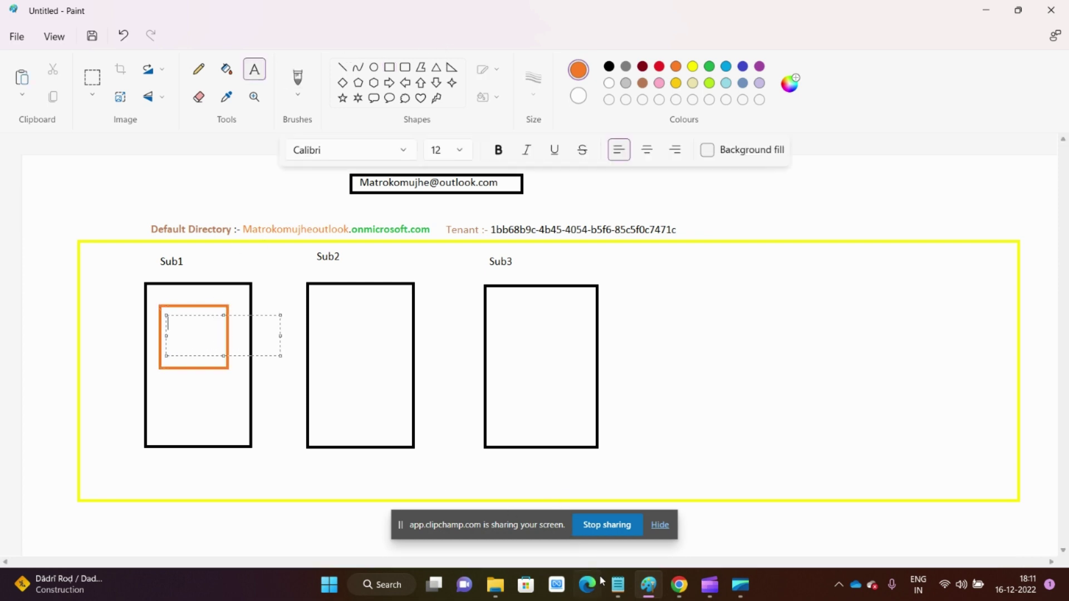
{"action": "left_click", "coordinate": [617, 584]}
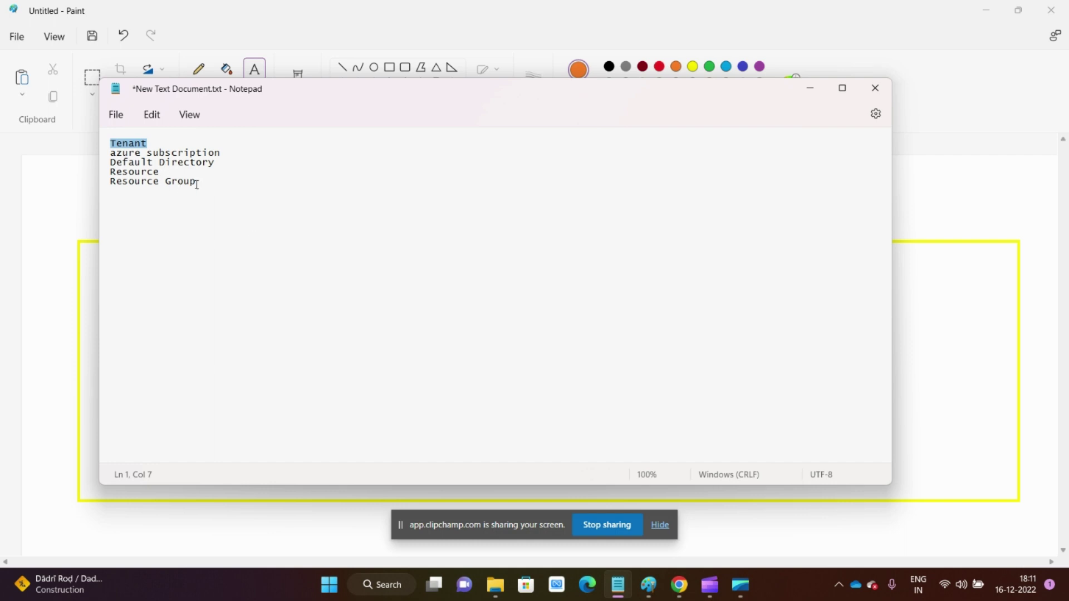
{"action": "left_click_drag", "start_coordinate": [196, 184], "coordinate": [112, 184]}
{"action": "key", "text": "ctrl+c"}
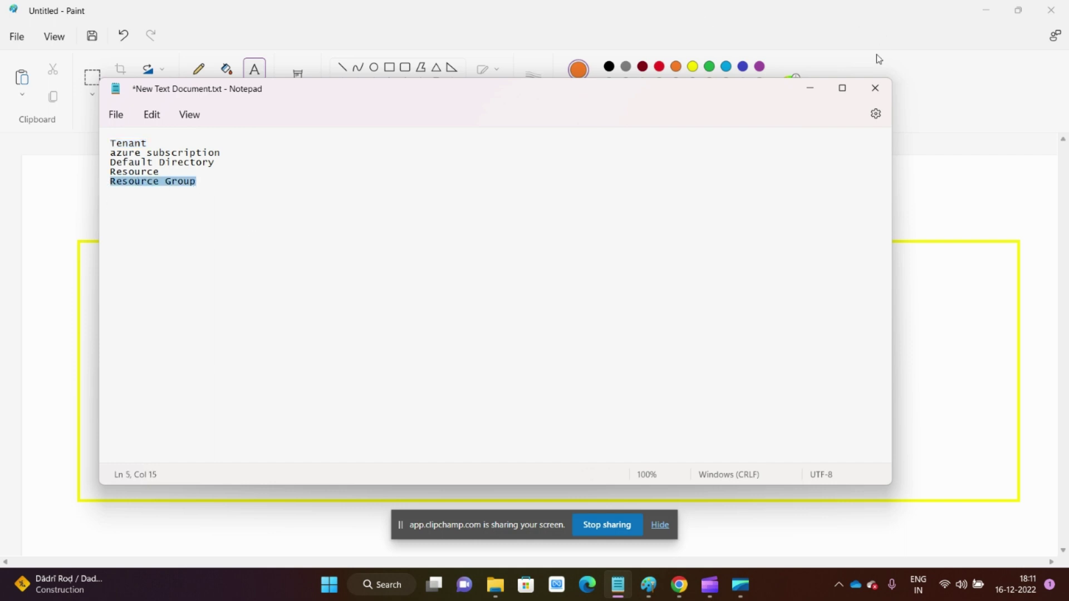
{"action": "left_click", "coordinate": [810, 88]}
{"action": "key", "text": "ctrl+v"}
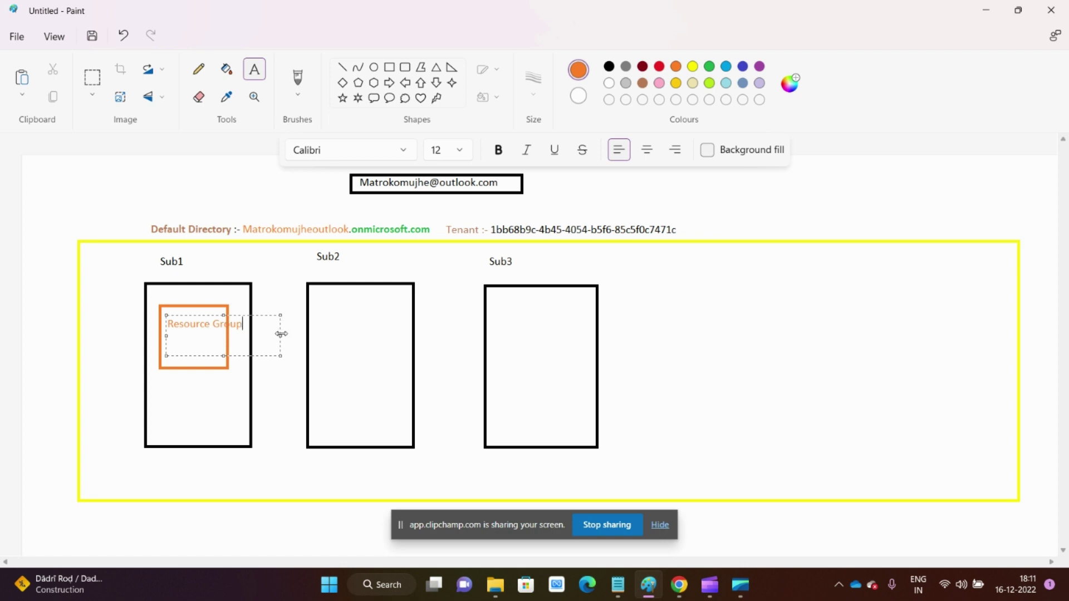
{"action": "left_click_drag", "start_coordinate": [281, 334], "coordinate": [230, 331]}
{"action": "left_click", "coordinate": [199, 391]}
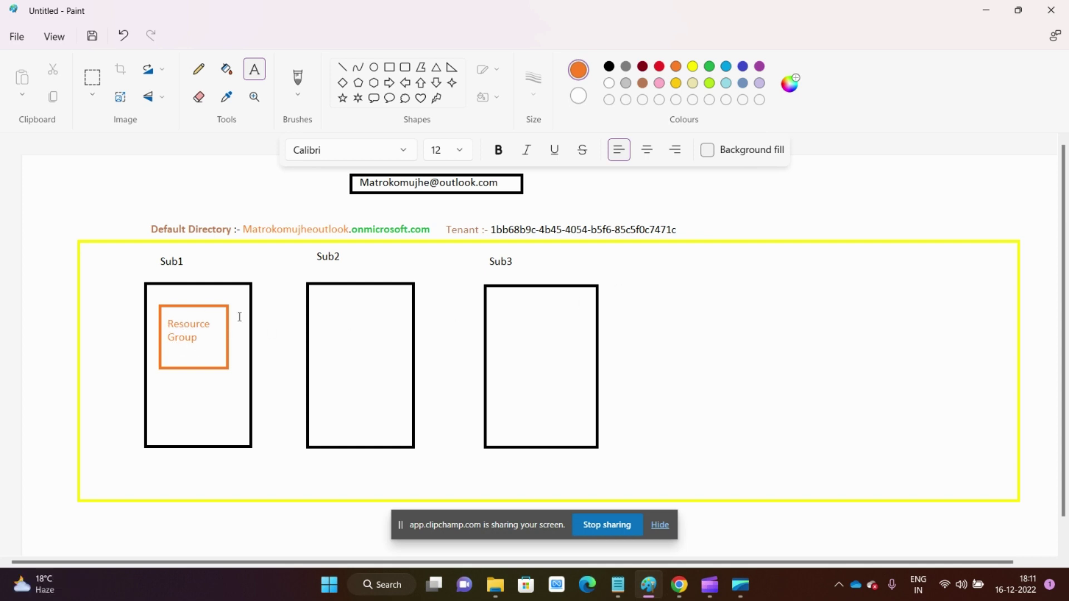
Copy the orange Resource Group box from Sub1 and place one copy in the Sub2 box and one in the Sub3 box.
{"action": "left_click", "coordinate": [92, 78]}
{"action": "left_click_drag", "start_coordinate": [151, 297], "coordinate": [235, 374]}
{"action": "key", "text": "ctrl+c"}
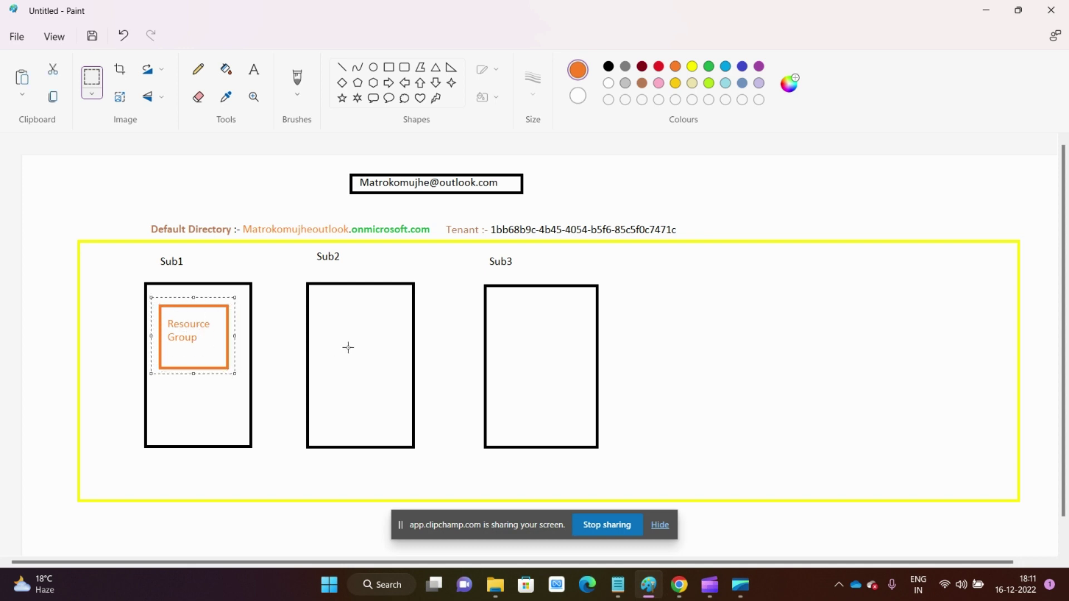
{"action": "left_click", "coordinate": [354, 328]}
{"action": "key", "text": "ctrl+v"}
{"action": "left_click_drag", "start_coordinate": [68, 187], "coordinate": [360, 330]}
{"action": "key", "text": "ctrl+v"}
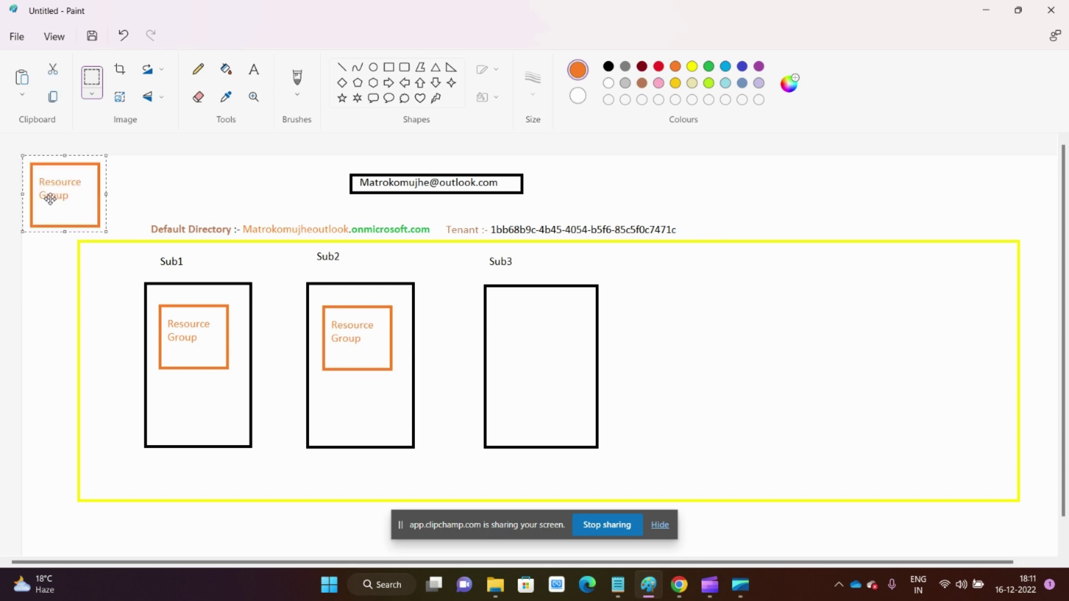
{"action": "left_click_drag", "start_coordinate": [50, 199], "coordinate": [530, 341]}
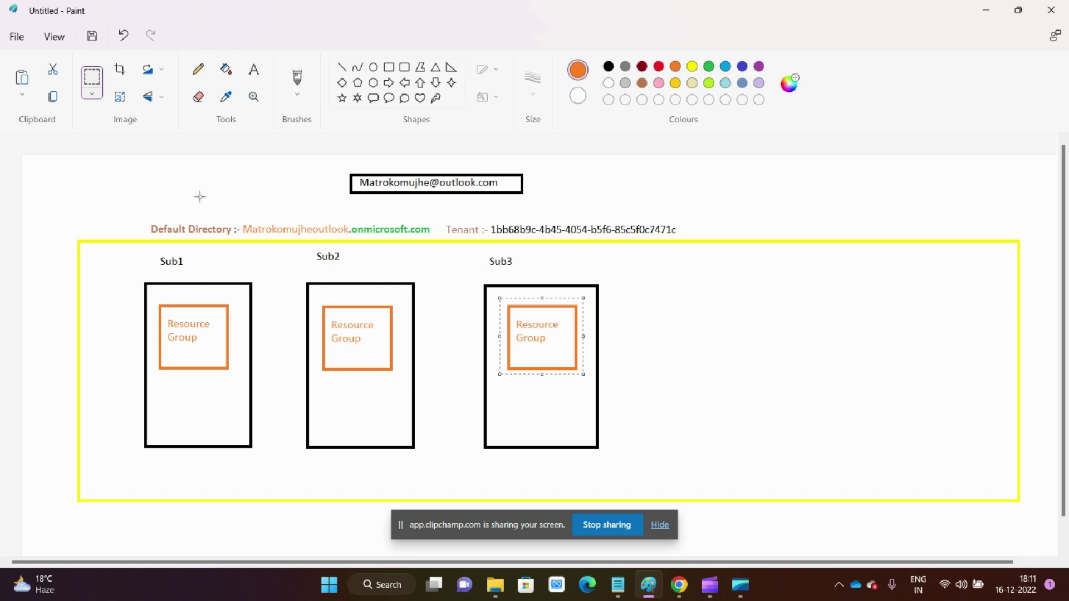
Draw a small green rectangle inside the lower part of the Resource Group box in Sub1.
{"action": "left_click", "coordinate": [253, 69]}
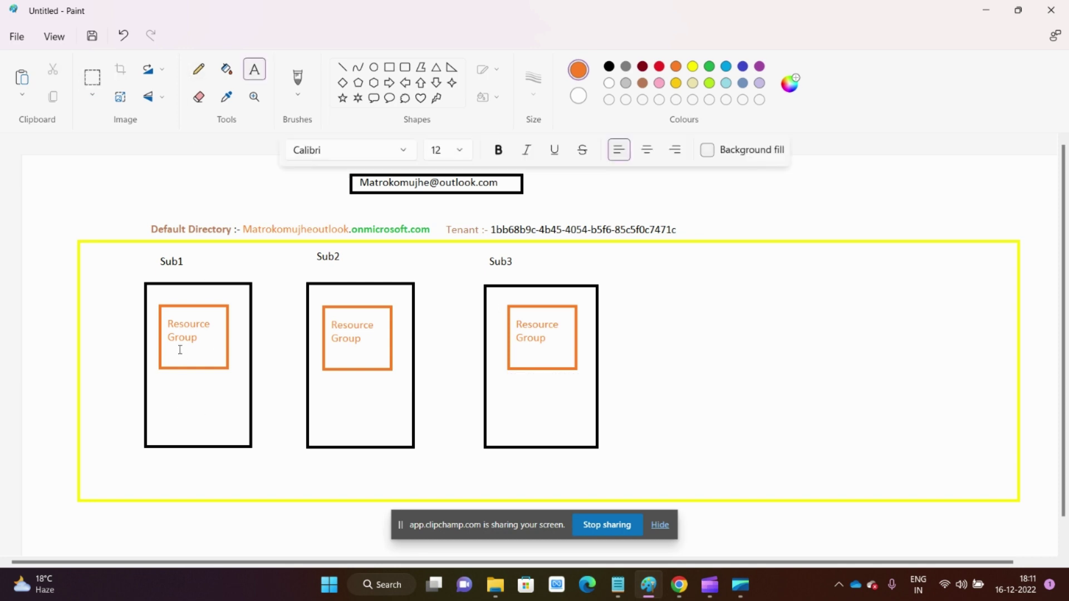
{"action": "left_click", "coordinate": [389, 67]}
{"action": "left_click_drag", "start_coordinate": [165, 345], "coordinate": [219, 361]}
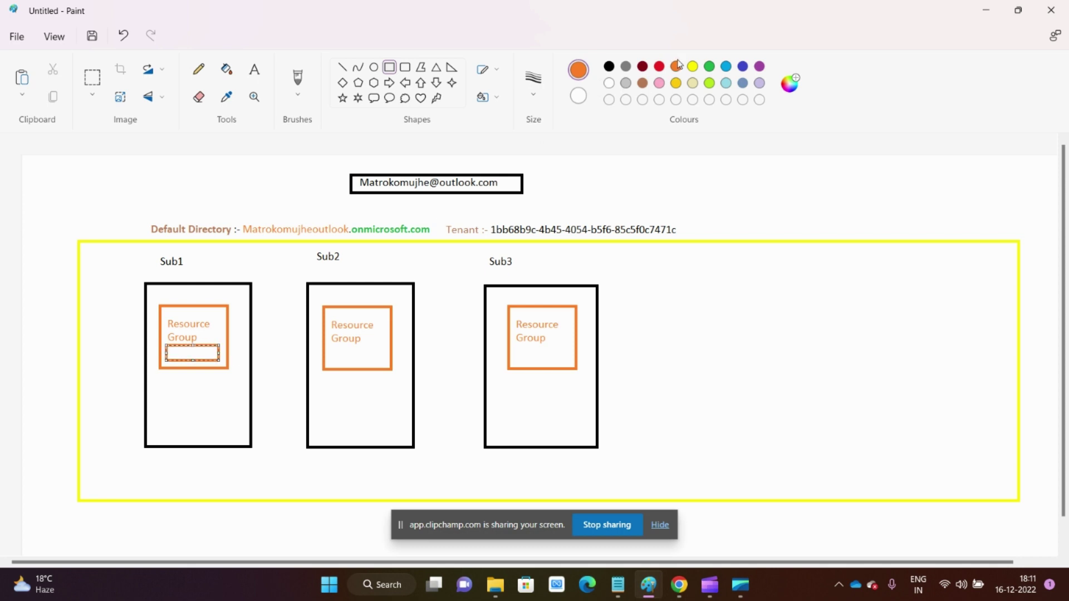
{"action": "left_click", "coordinate": [708, 67]}
{"action": "left_click_drag", "start_coordinate": [175, 356], "coordinate": [162, 352]}
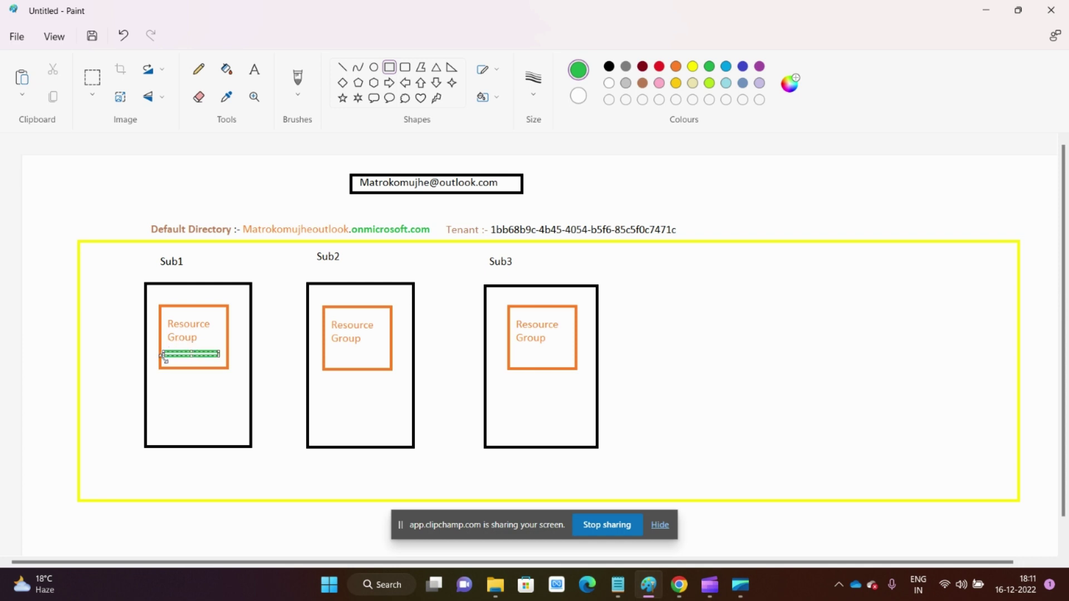
{"action": "key", "text": "ctrl+z"}
{"action": "left_click_drag", "start_coordinate": [167, 338], "coordinate": [223, 363]}
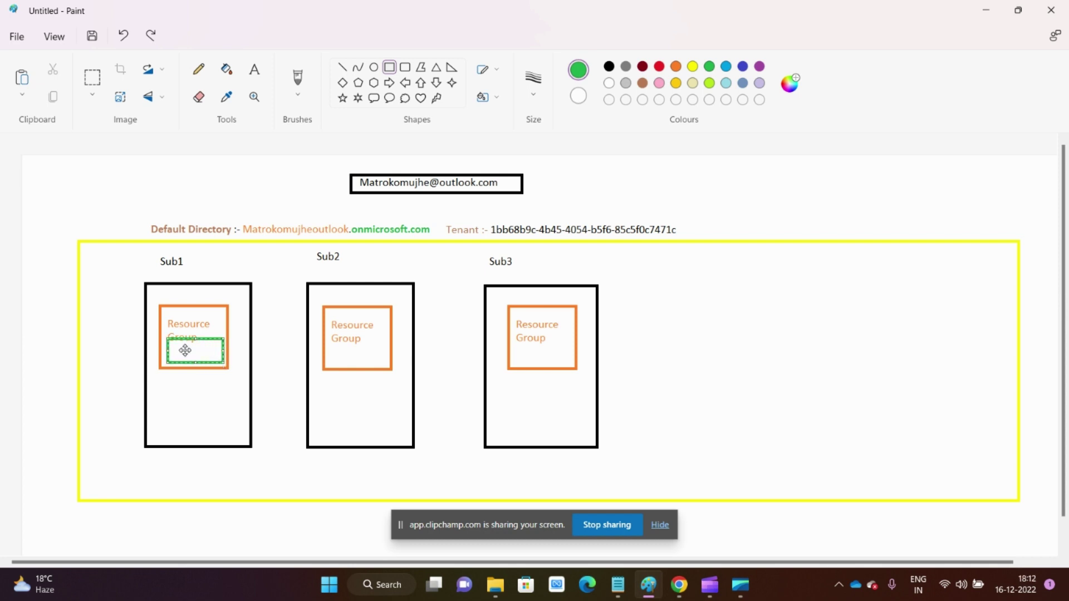
Label the green rectangle "Resource" using the term copied from Notepad and colour the text black.
{"action": "left_click", "coordinate": [254, 69]}
{"action": "left_click", "coordinate": [172, 353]}
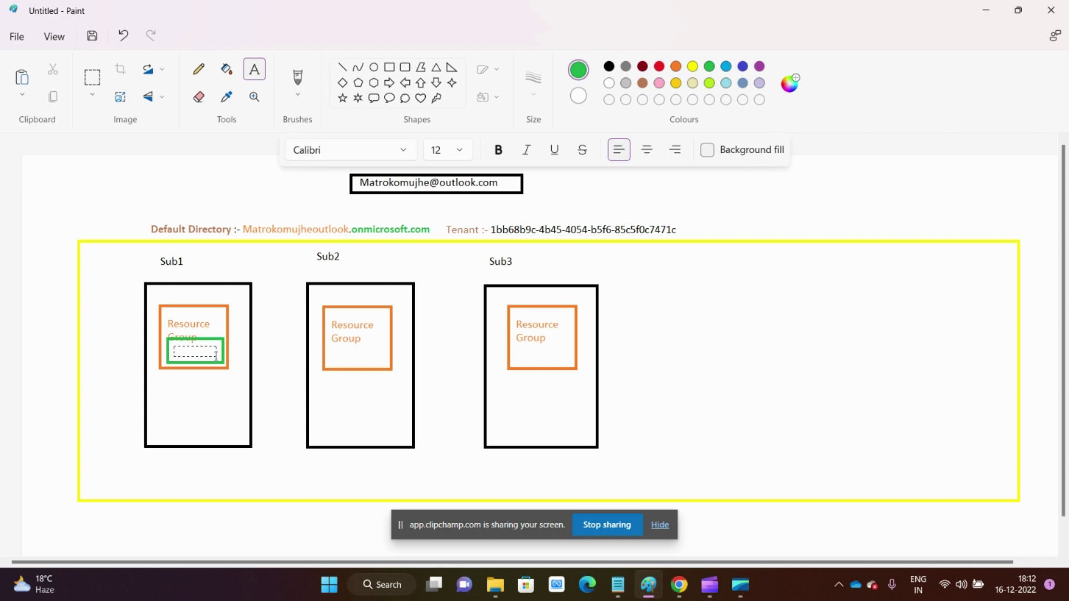
{"action": "left_click", "coordinate": [618, 585]}
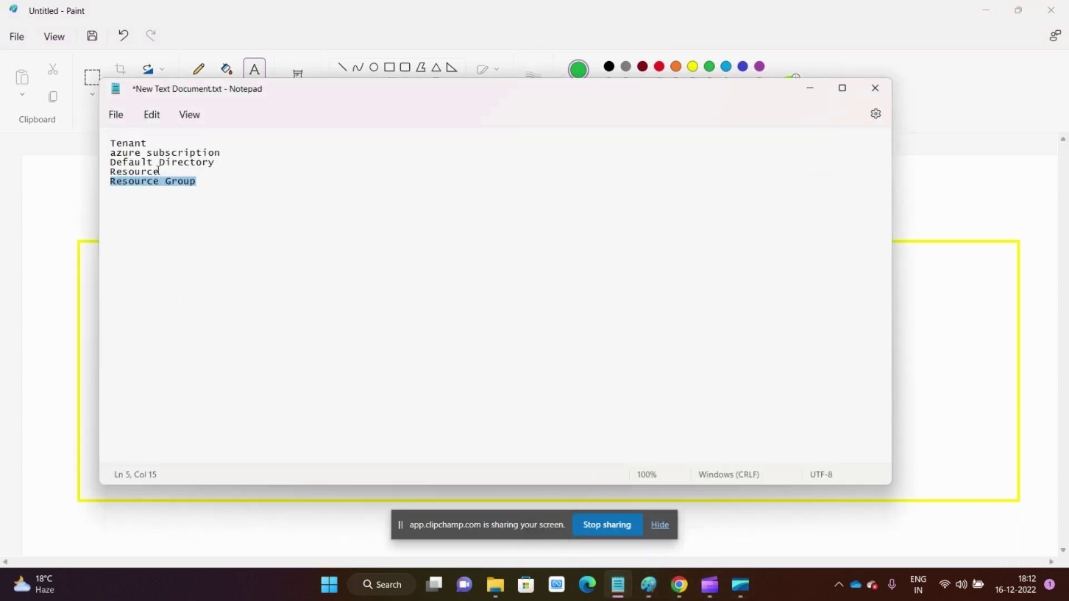
{"action": "double_click", "coordinate": [159, 170]}
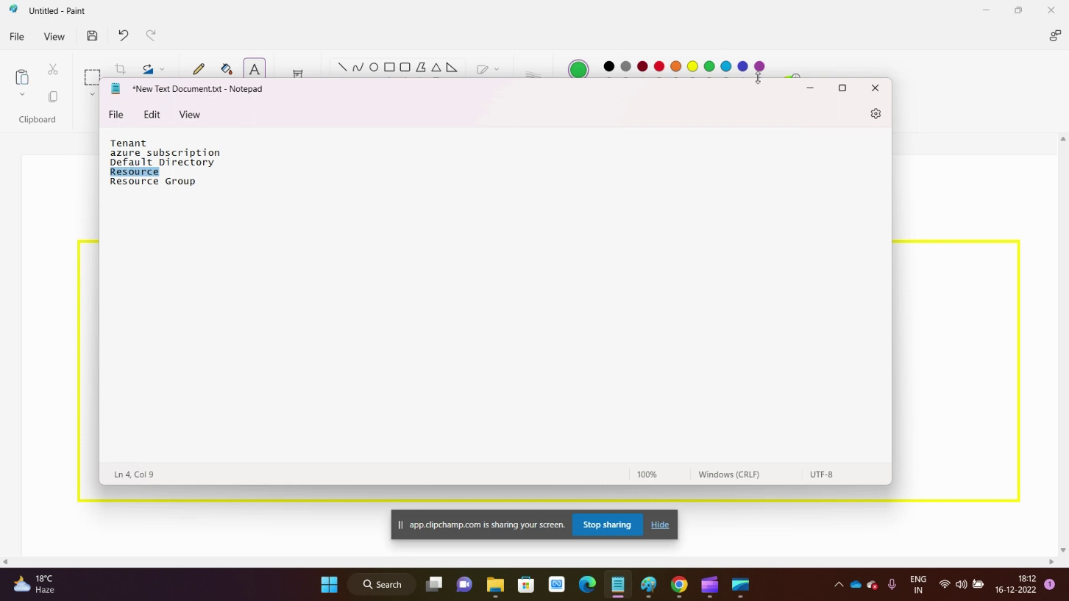
{"action": "left_click", "coordinate": [810, 88]}
{"action": "key", "text": "ctrl+v"}
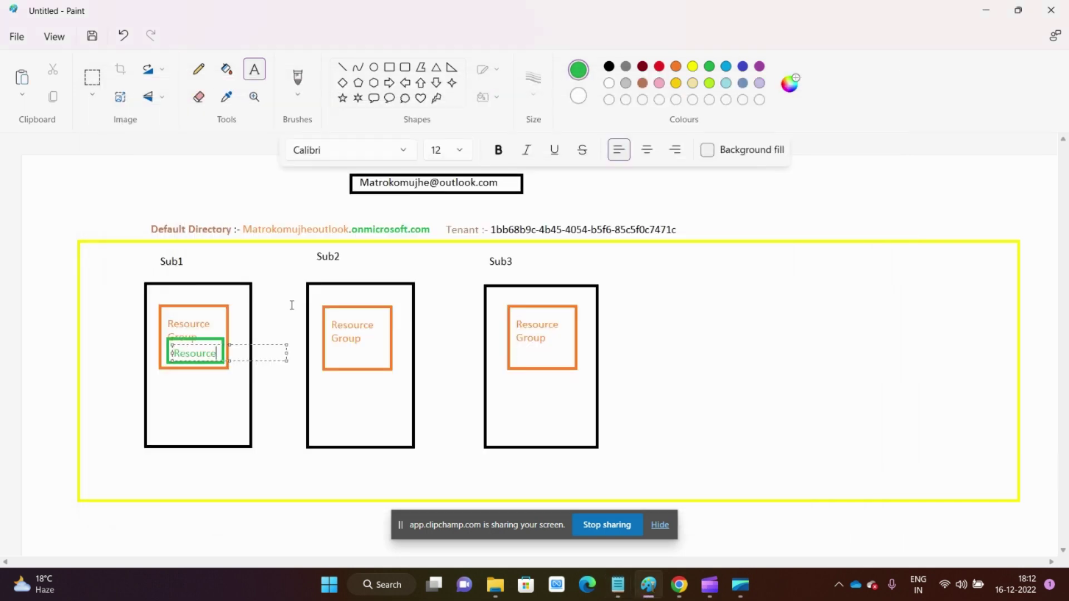
{"action": "left_click_drag", "start_coordinate": [217, 353], "coordinate": [173, 353]}
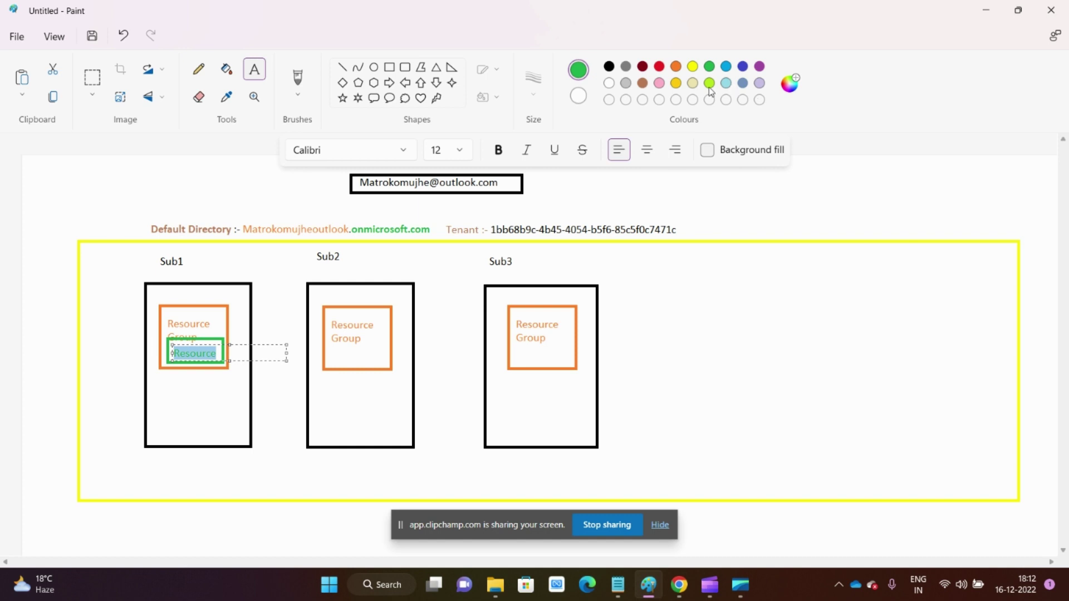
{"action": "left_click", "coordinate": [609, 67]}
{"action": "left_click", "coordinate": [102, 400]}
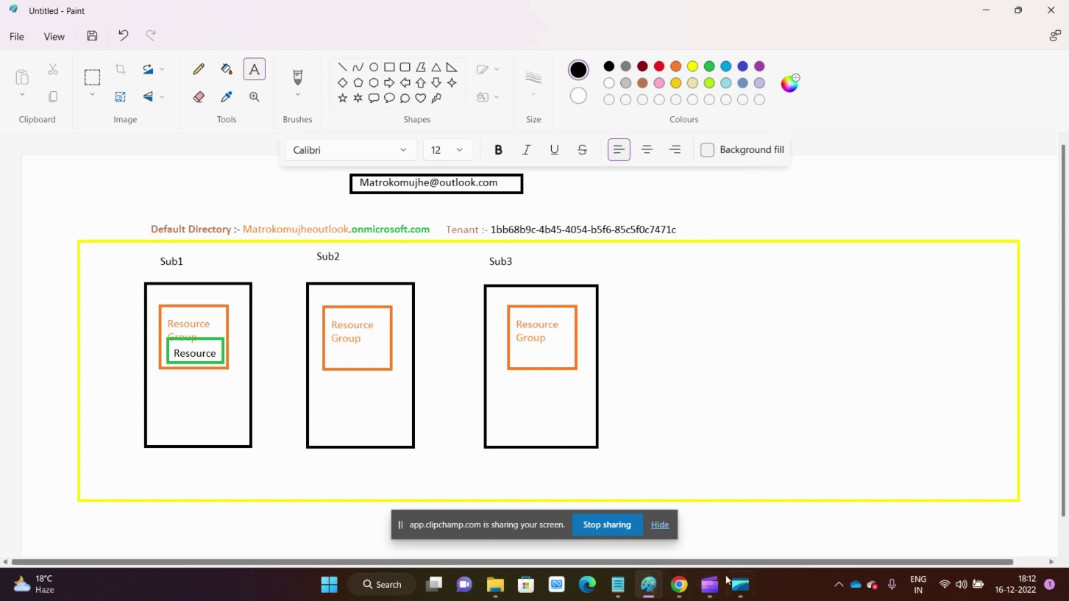
Switch to the Azure portal in Chrome and review the Azure Active Directory overview of the default directory.
{"action": "left_click", "coordinate": [679, 585]}
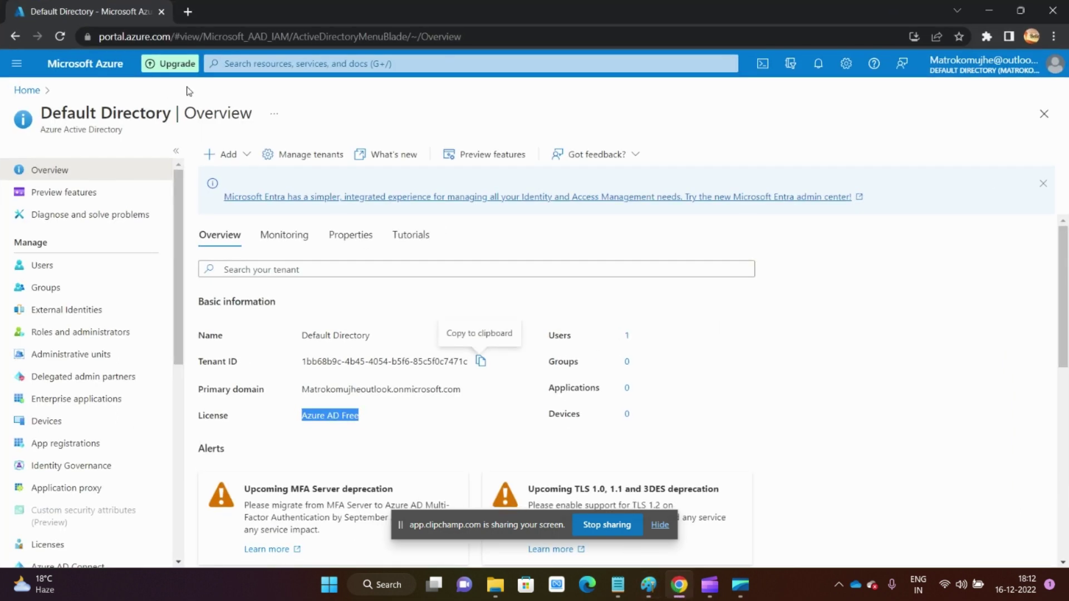
{"action": "left_click", "coordinate": [245, 63]}
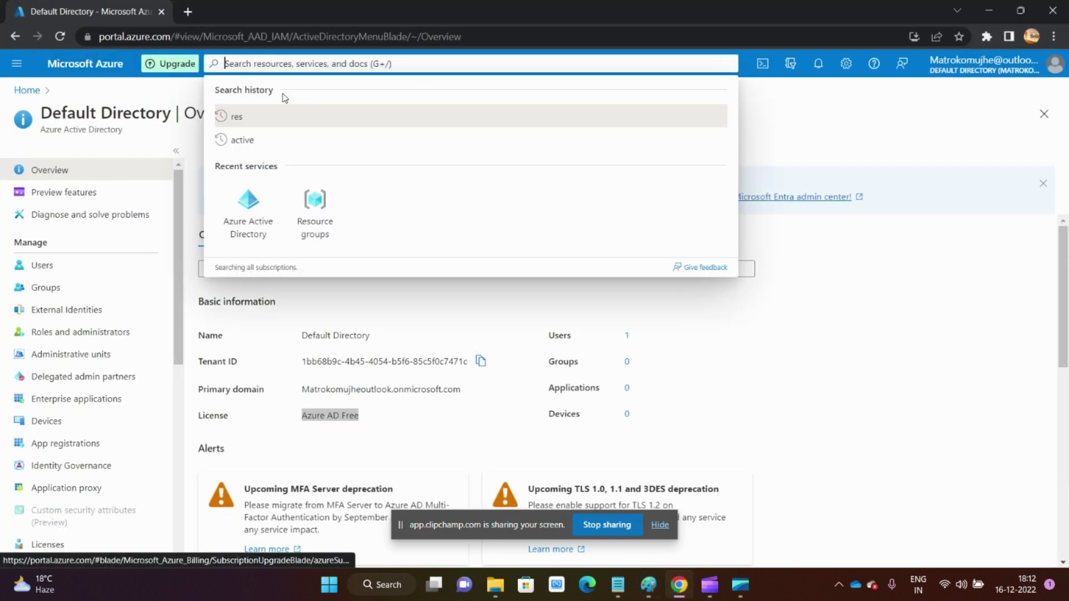
{"action": "left_click", "coordinate": [252, 218]}
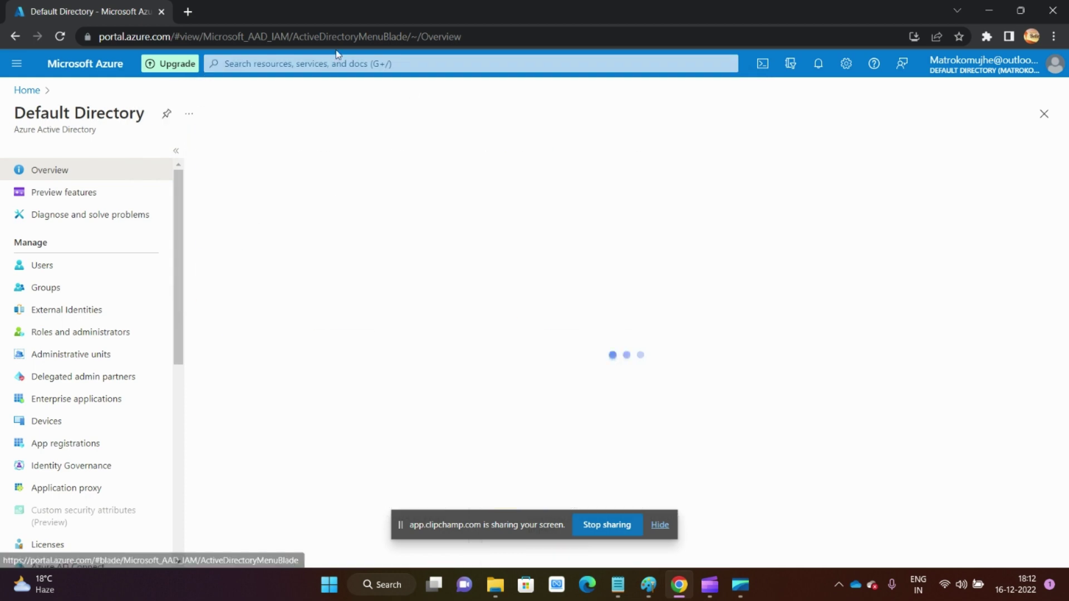
{"action": "scroll", "coordinate": [587, 361], "scroll_direction": "down", "scroll_amount": 5}
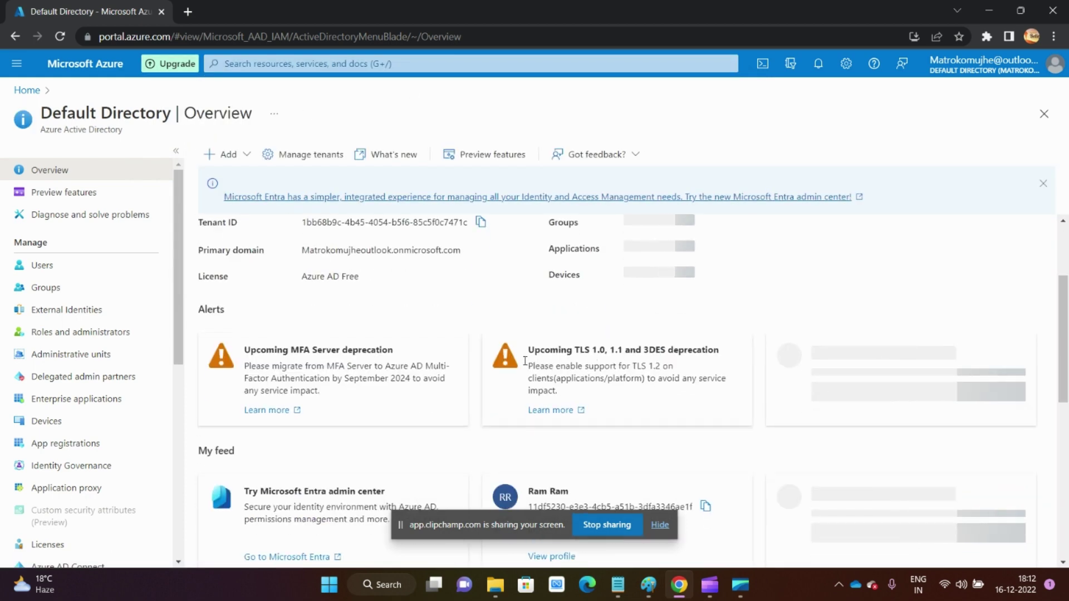
{"action": "scroll", "coordinate": [278, 408], "scroll_direction": "up", "scroll_amount": 5}
Search the portal for "sub", open Subscriptions and show the overview of the Free Trial subscription.
{"action": "left_click", "coordinate": [329, 64]}
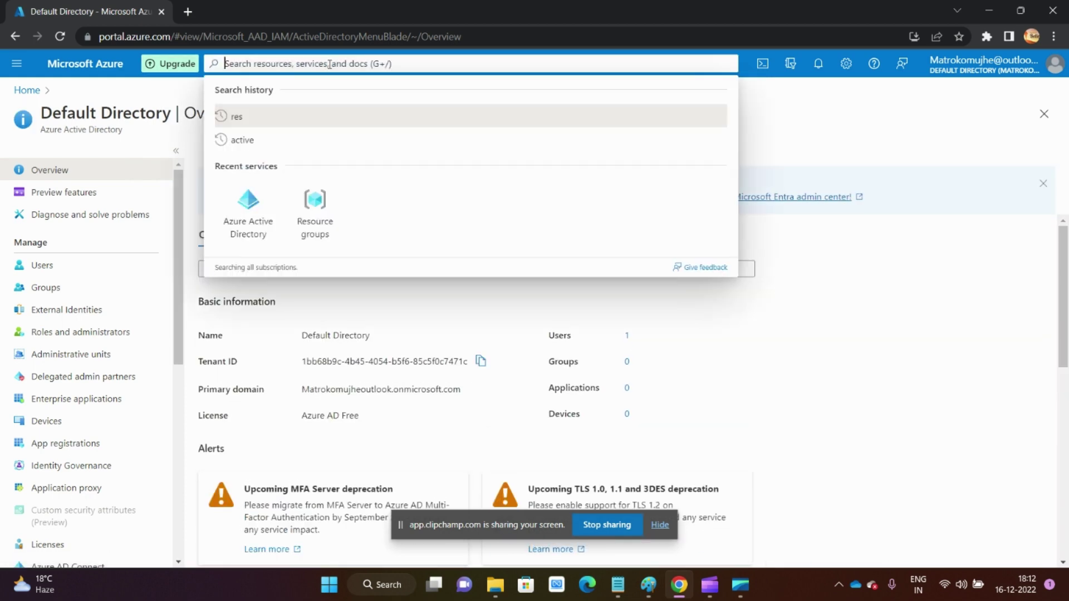
{"action": "type", "text": "sub"}
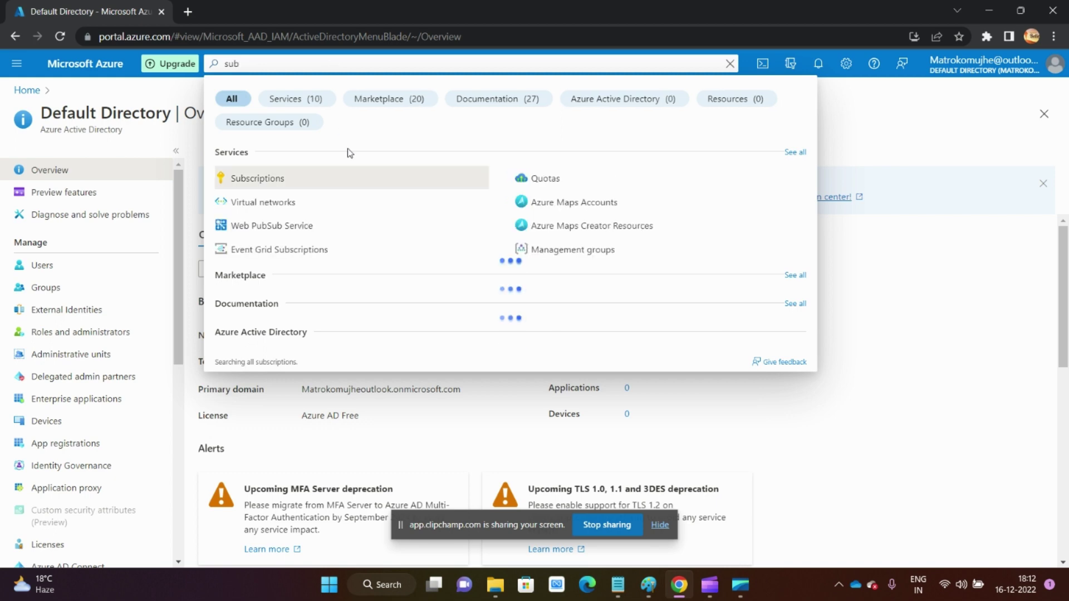
{"action": "left_click", "coordinate": [319, 180]}
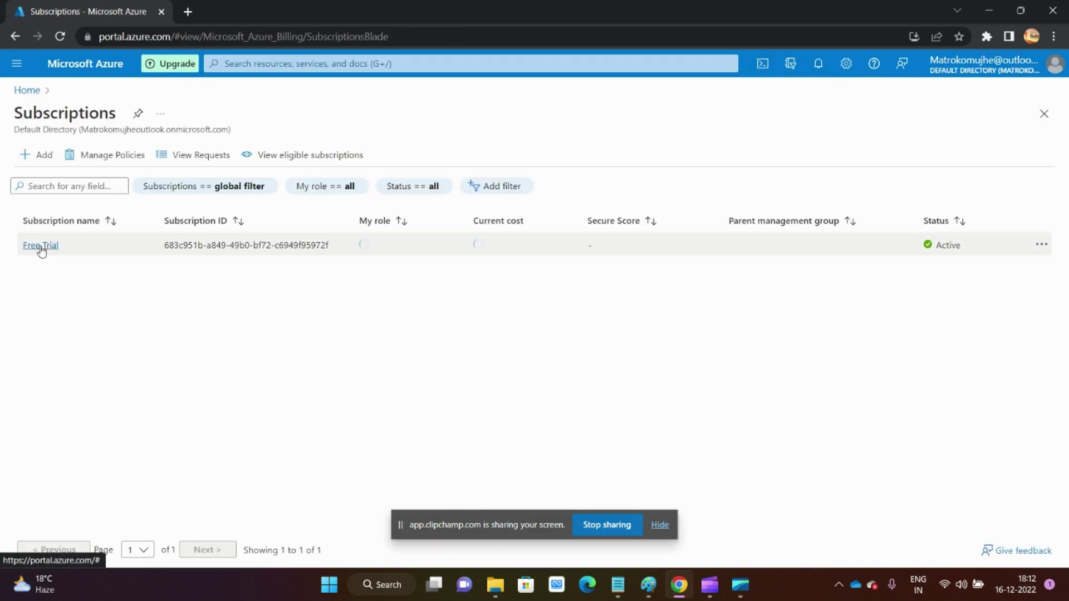
{"action": "left_click", "coordinate": [40, 245]}
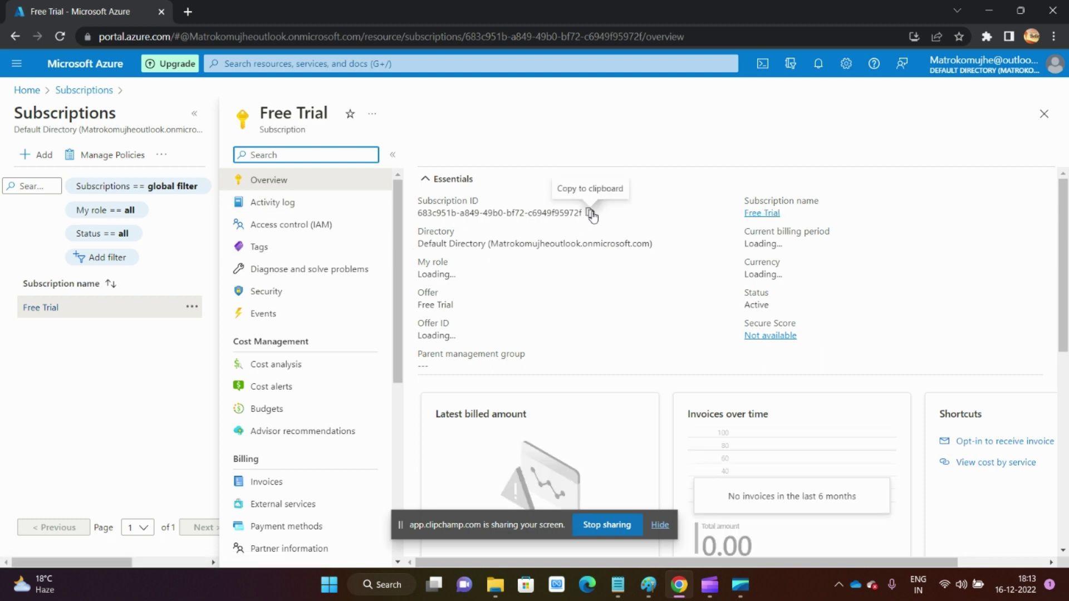
Examine the Free Trial subscription's directory, copy its subscription ID and return to Paint.
{"action": "left_click", "coordinate": [590, 214]}
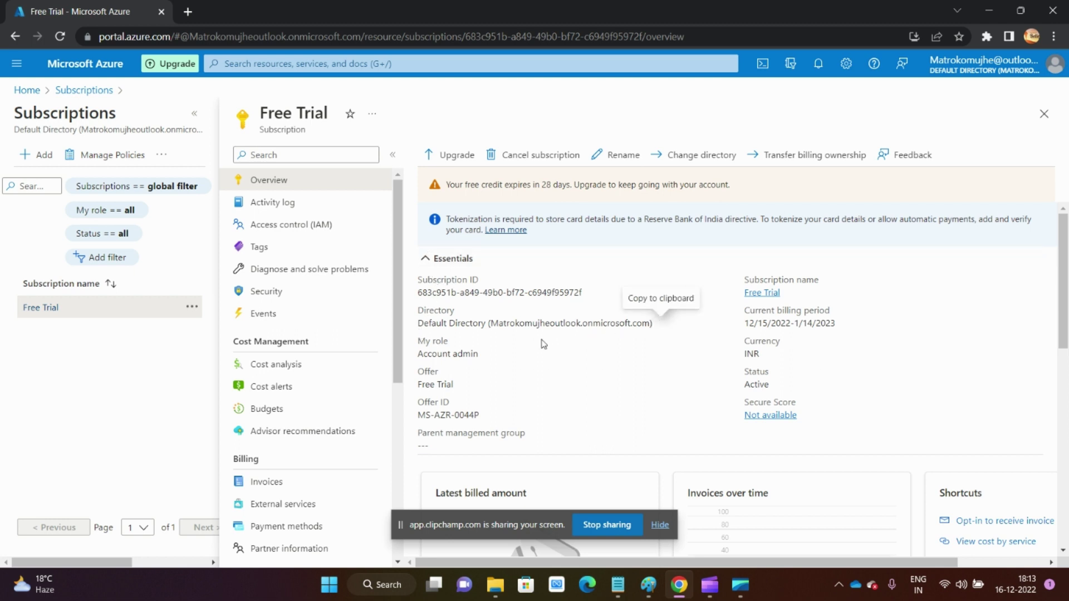
{"action": "left_click_drag", "start_coordinate": [417, 323], "coordinate": [649, 327]}
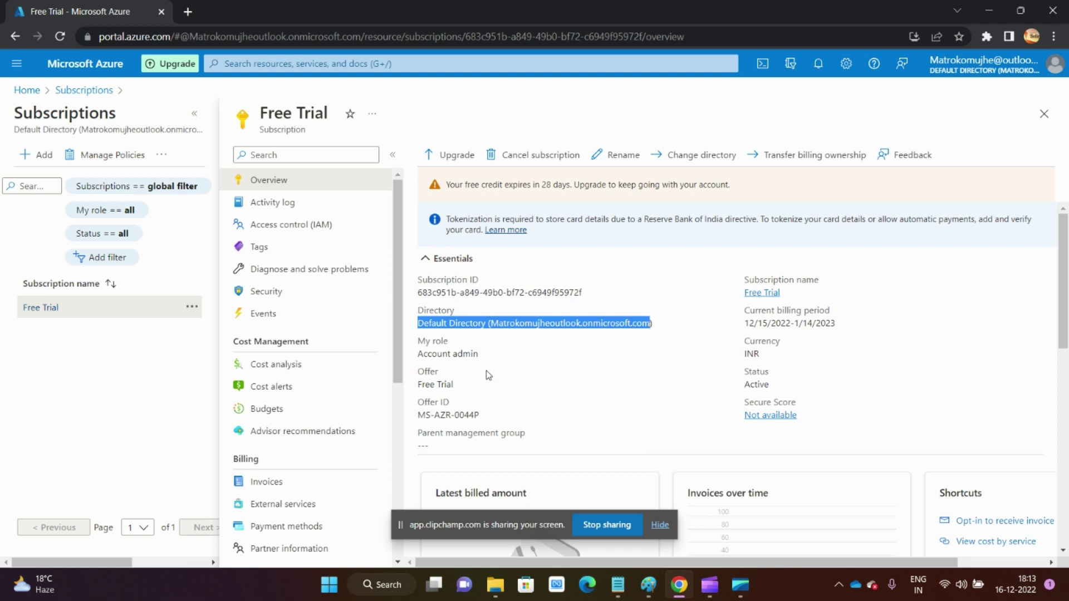
{"action": "scroll", "coordinate": [485, 370], "scroll_direction": "down", "scroll_amount": 1}
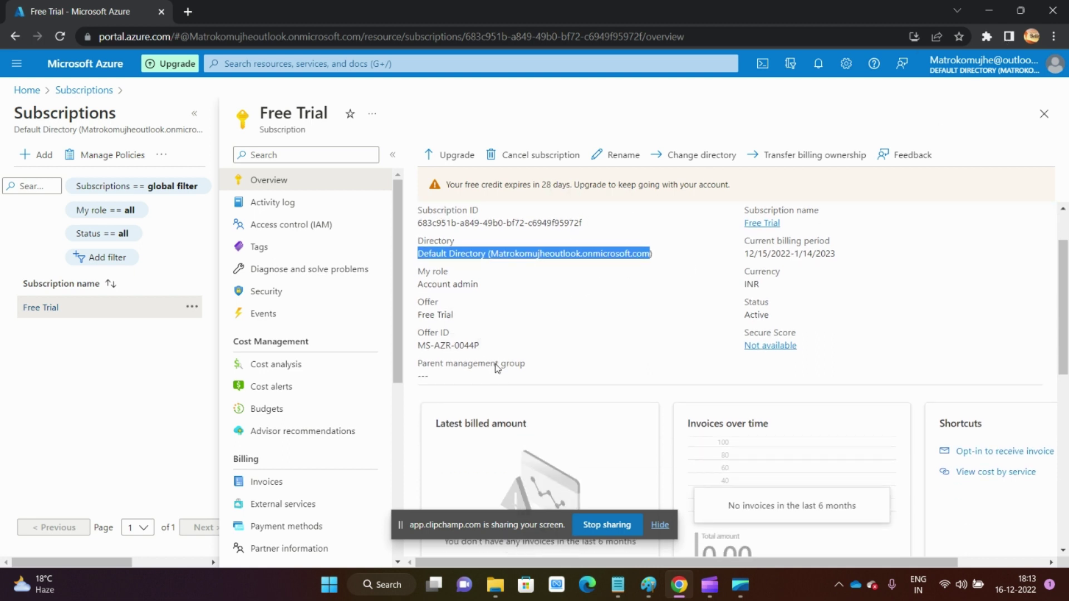
{"action": "scroll", "coordinate": [497, 367], "scroll_direction": "up", "scroll_amount": 1}
{"action": "left_click", "coordinate": [590, 292]}
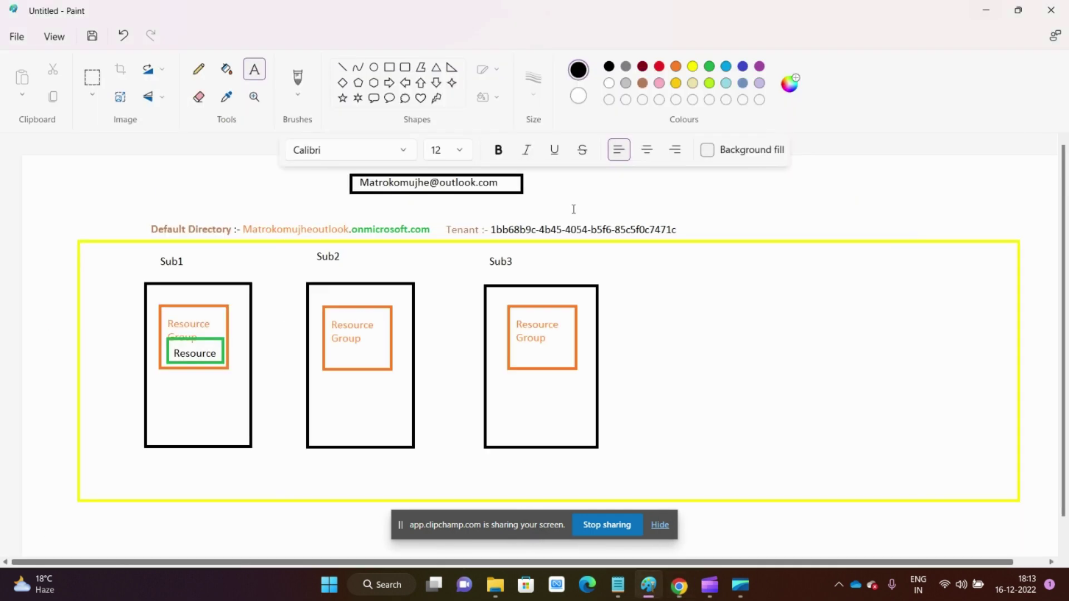
{"action": "left_click", "coordinate": [989, 10]}
Paste the copied subscription ID as text beneath the Sub1 label and widen its text box.
{"action": "left_click_drag", "start_coordinate": [192, 259], "coordinate": [305, 245]}
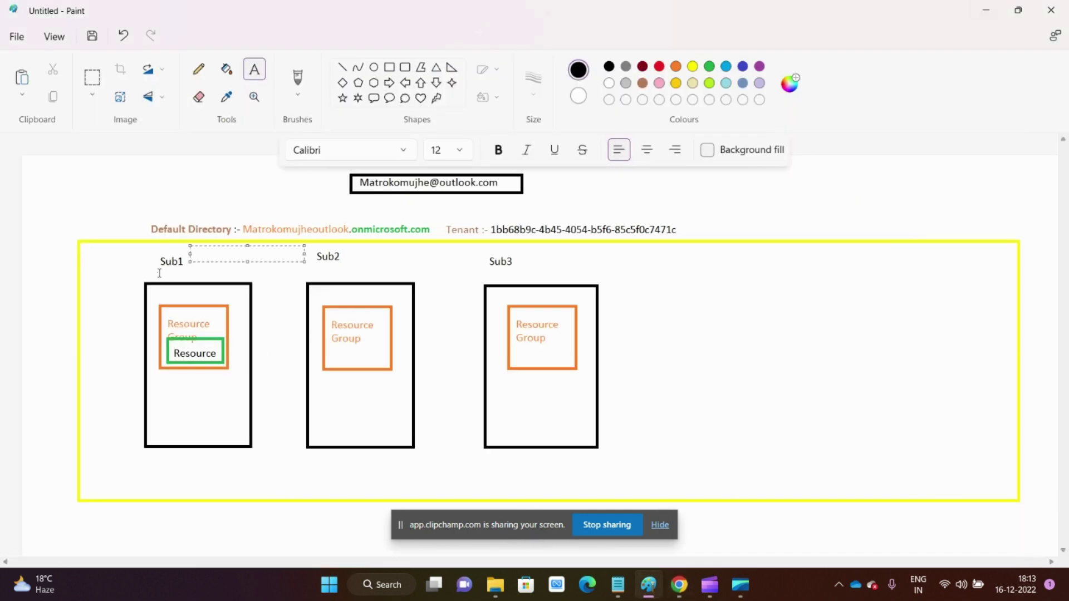
{"action": "left_click_drag", "start_coordinate": [159, 273], "coordinate": [268, 283]}
{"action": "key", "text": "ctrl+v"}
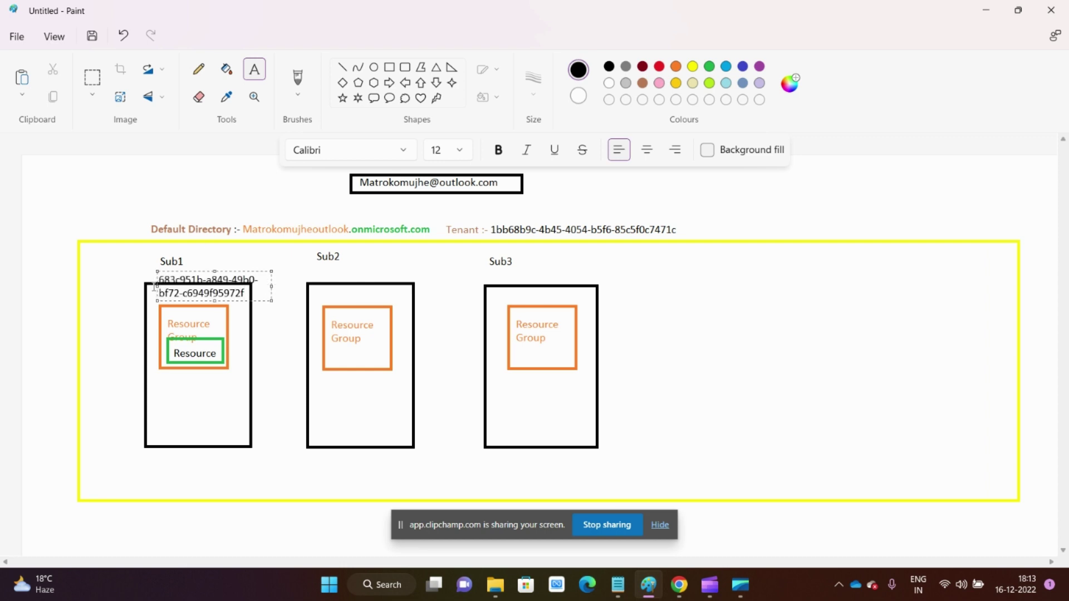
{"action": "left_click_drag", "start_coordinate": [156, 286], "coordinate": [108, 253]}
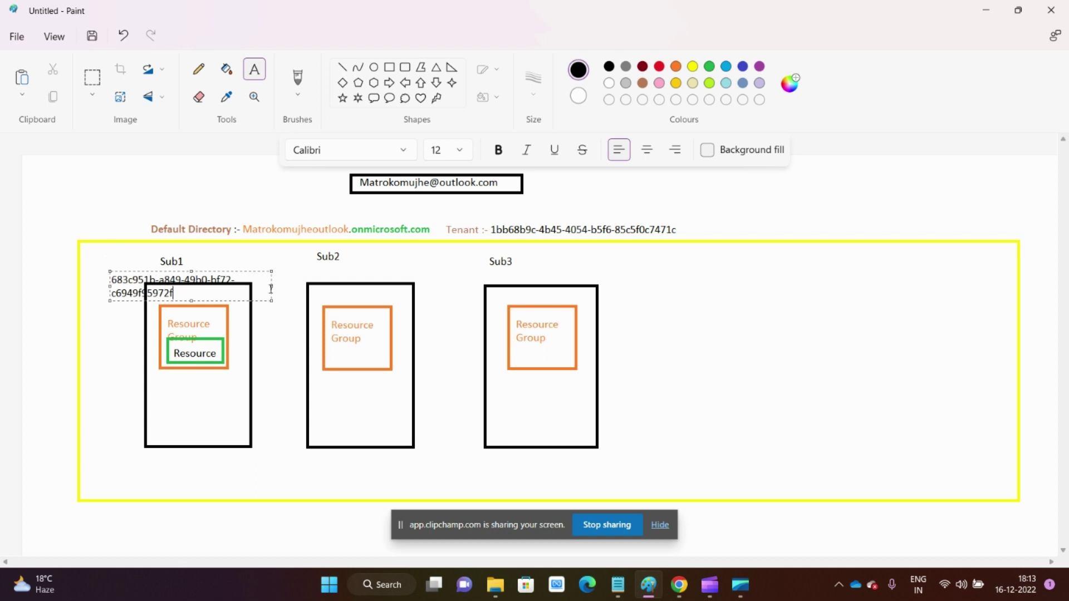
{"action": "left_click_drag", "start_coordinate": [271, 289], "coordinate": [295, 284]}
{"action": "left_click", "coordinate": [218, 282]}
{"action": "left_click", "coordinate": [284, 373]}
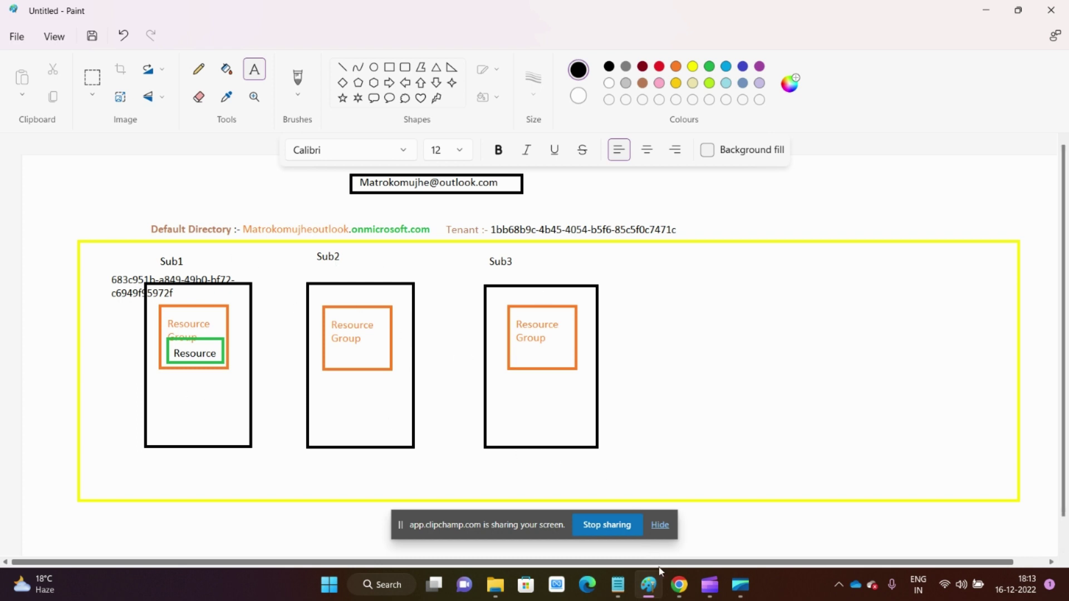
Switch to the Azure portal in Chrome, open the offer page for adding a subscription and return to the Subscriptions list.
{"action": "left_click", "coordinate": [678, 585]}
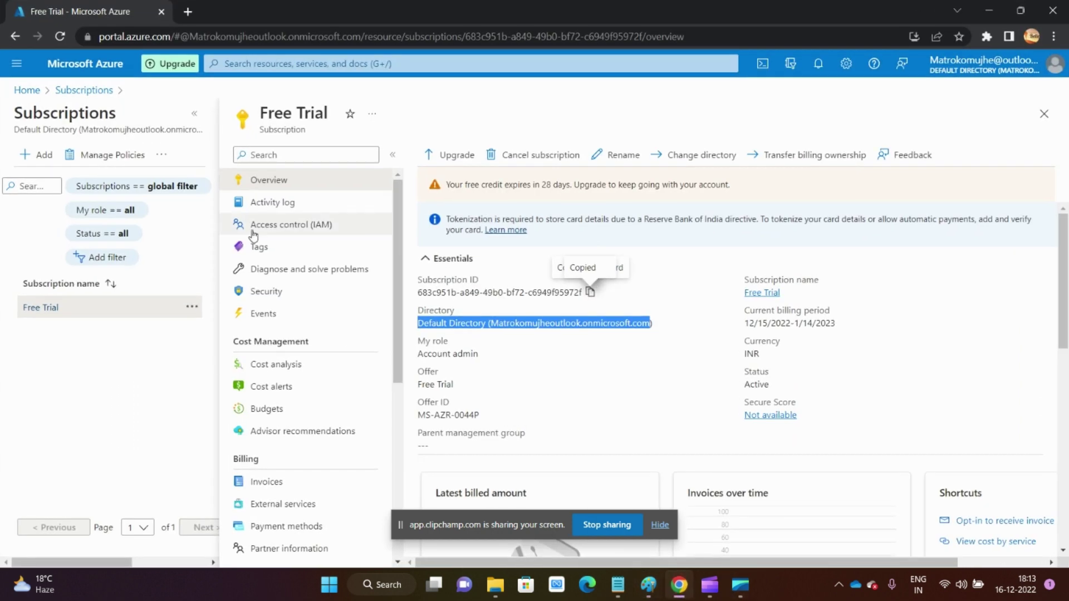
{"action": "left_click", "coordinate": [36, 155]}
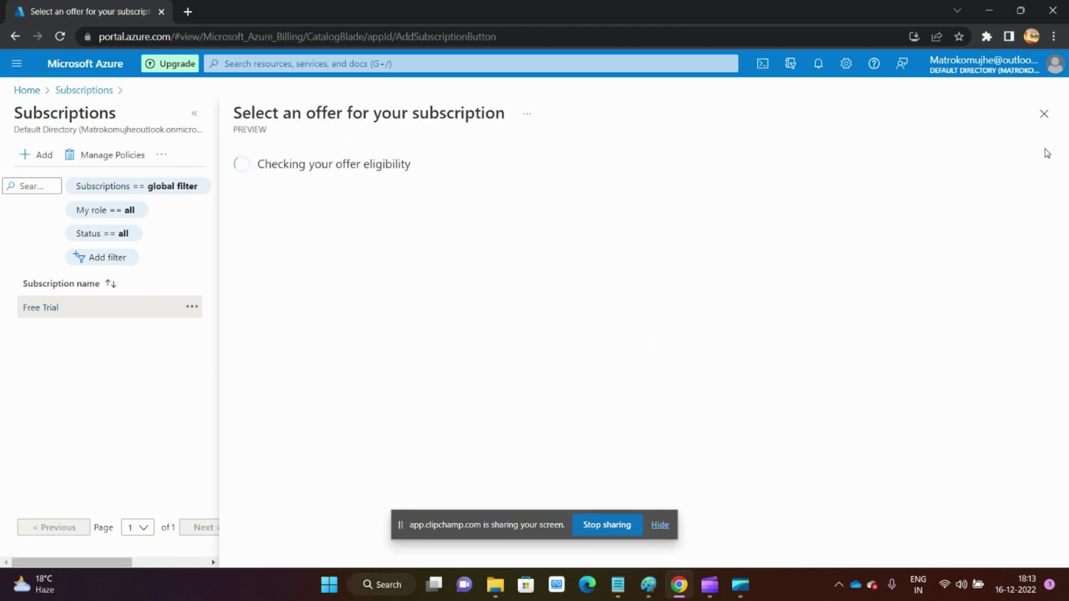
{"action": "left_click", "coordinate": [1044, 114]}
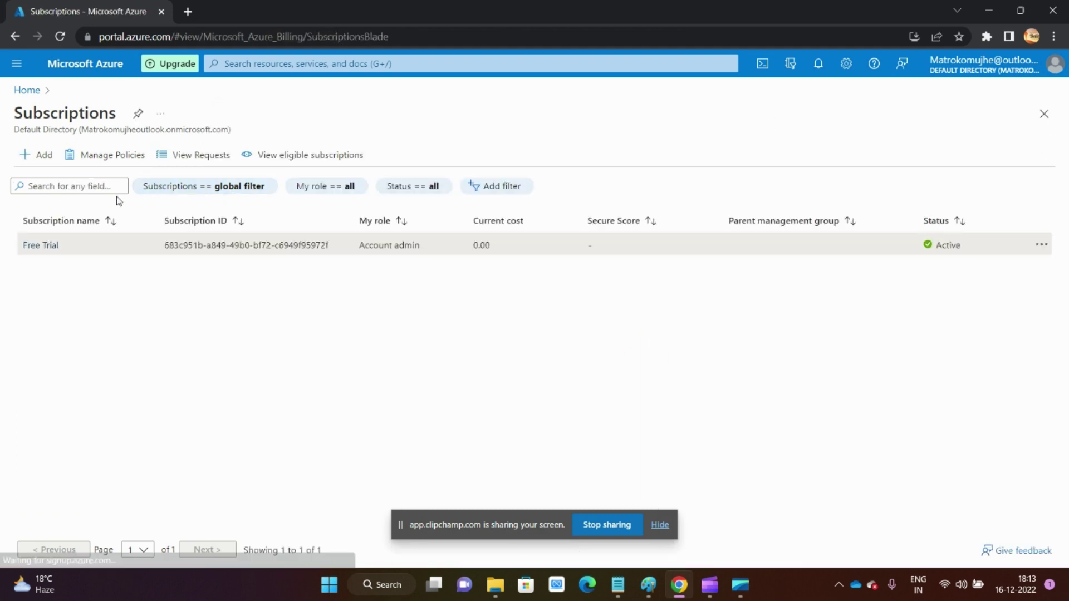
{"action": "left_click", "coordinate": [270, 64]}
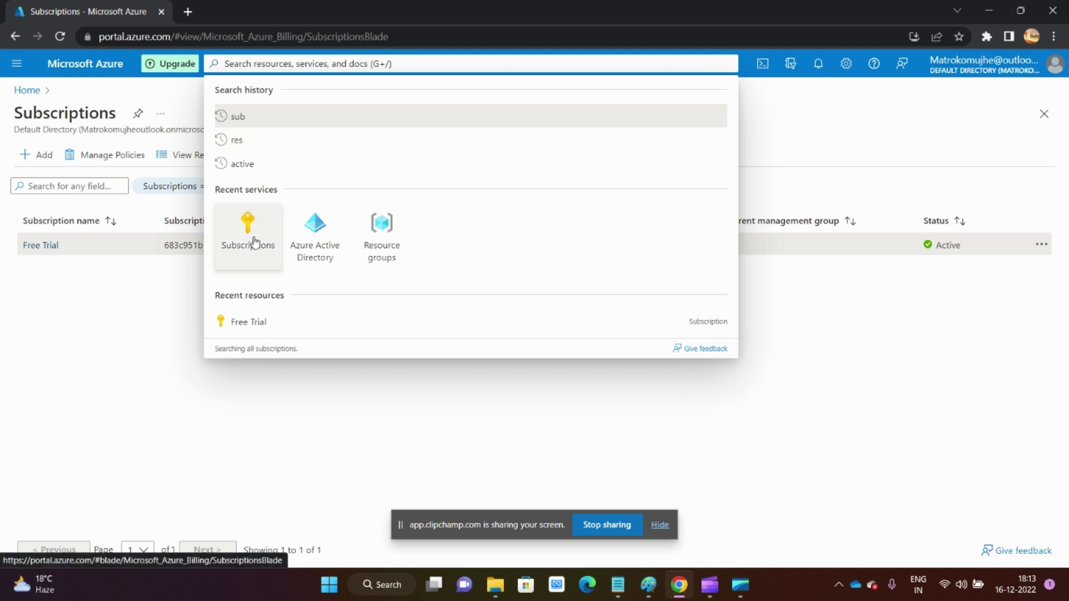
{"action": "left_click", "coordinate": [248, 241]}
Search the portal for "sub", open Subscriptions and review the offers for adding a subscription before closing them.
{"action": "left_click", "coordinate": [253, 63]}
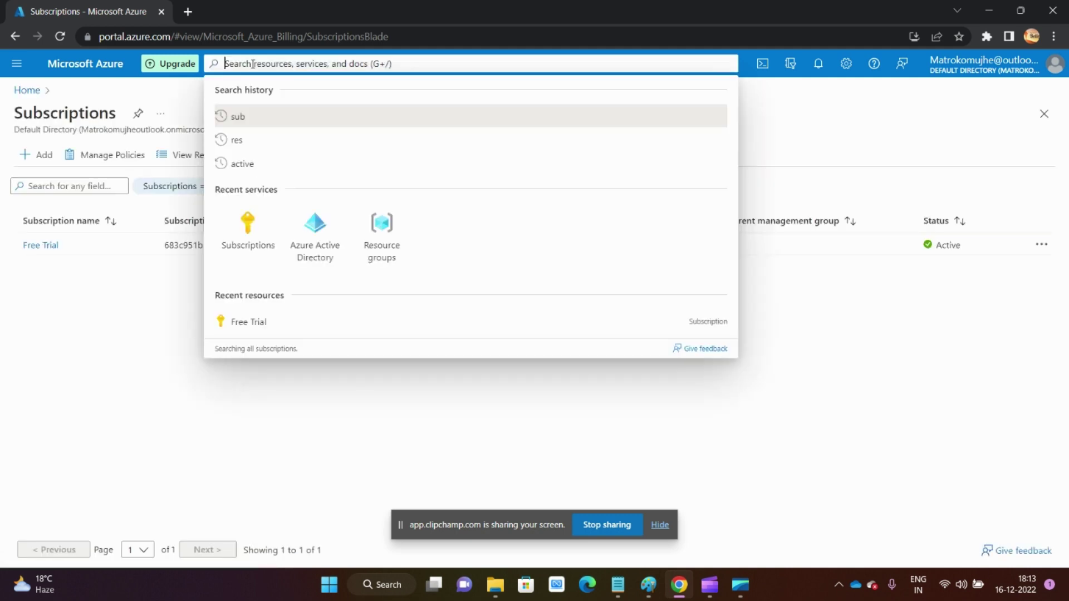
{"action": "type", "text": "sub"}
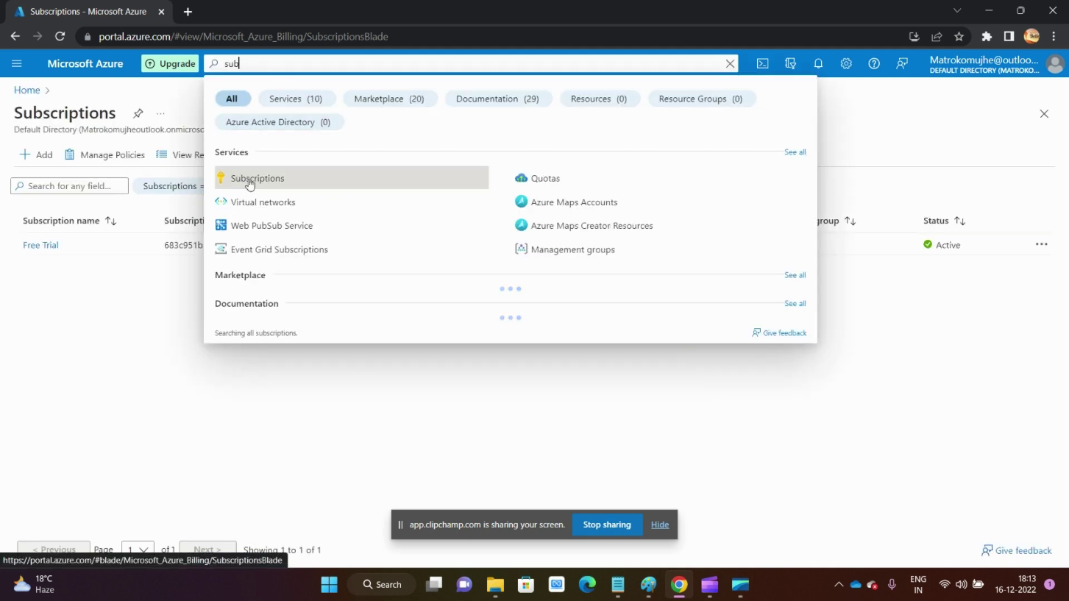
{"action": "left_click", "coordinate": [249, 179]}
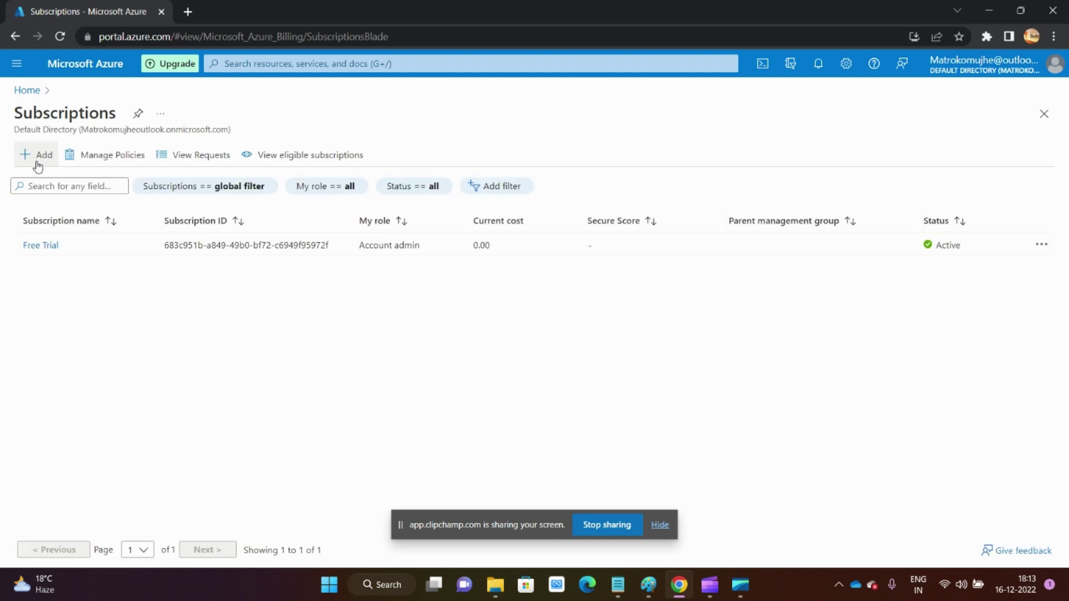
{"action": "left_click", "coordinate": [38, 161]}
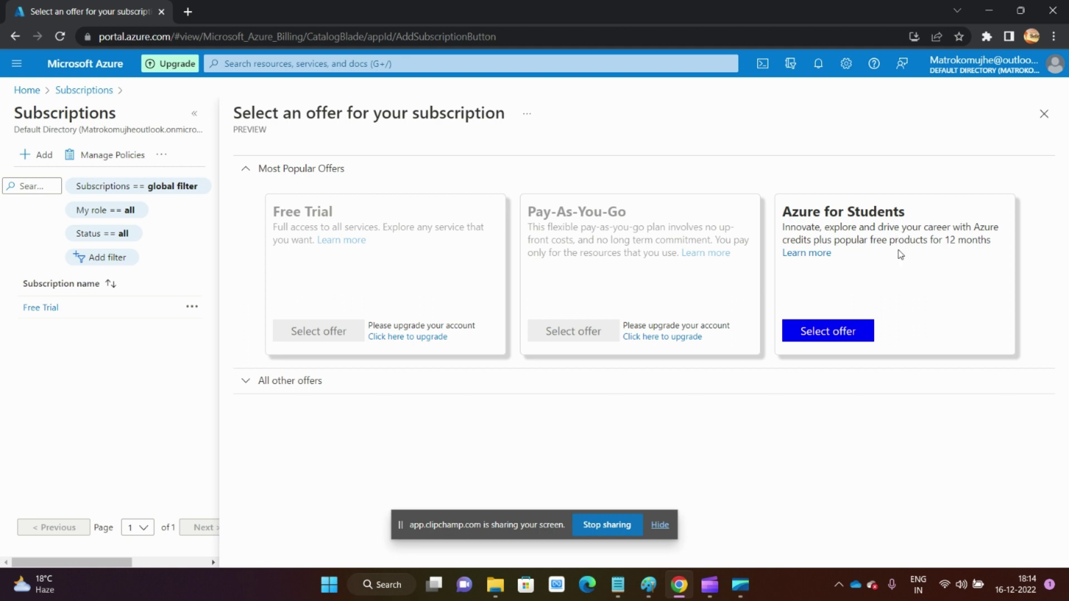
{"action": "left_click", "coordinate": [1044, 113]}
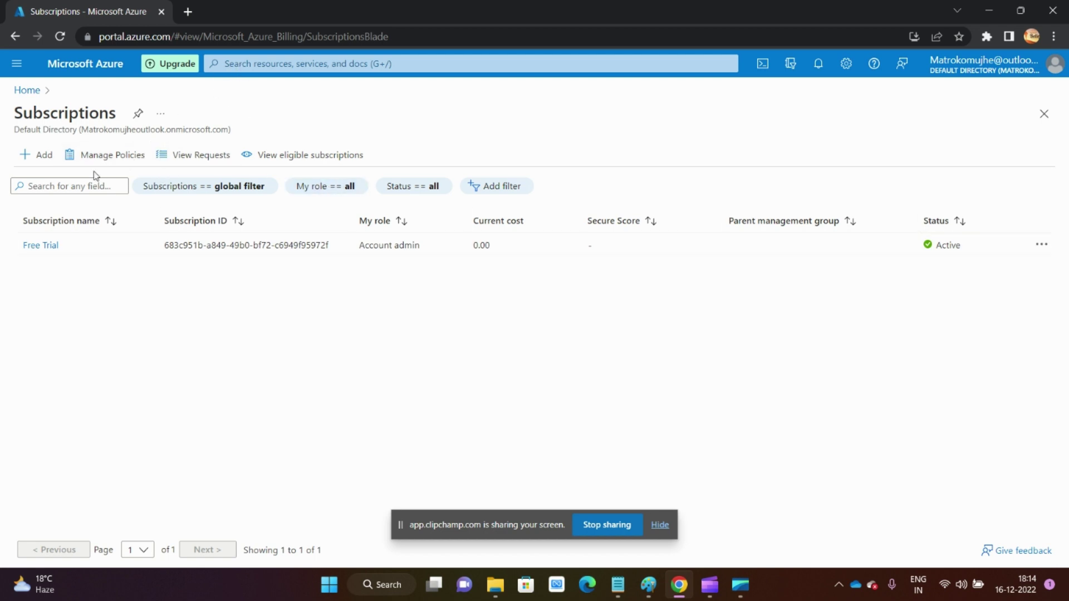
Switch to Paint to review the subscription diagram, and return to the Azure portal in Chrome.
{"action": "left_click", "coordinate": [741, 586]}
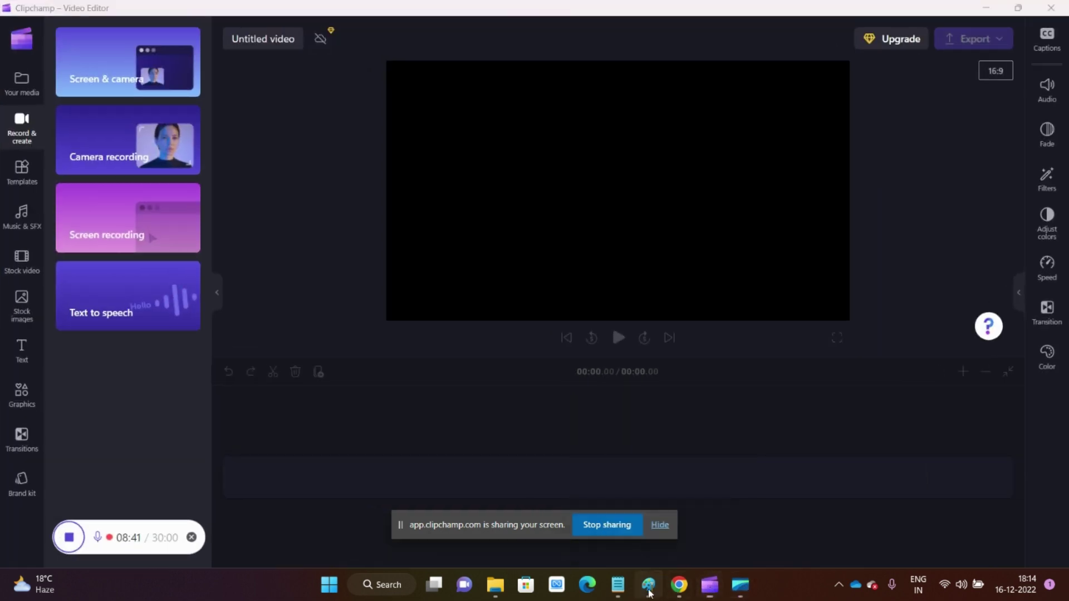
{"action": "left_click", "coordinate": [648, 588]}
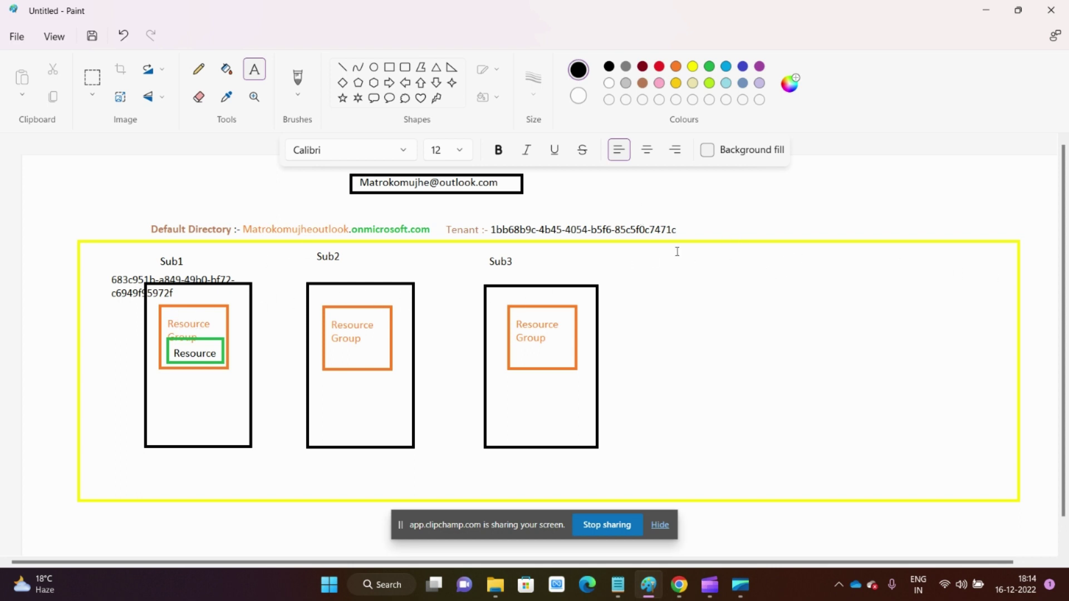
{"action": "left_click", "coordinate": [986, 11]}
{"action": "left_click", "coordinate": [986, 8]}
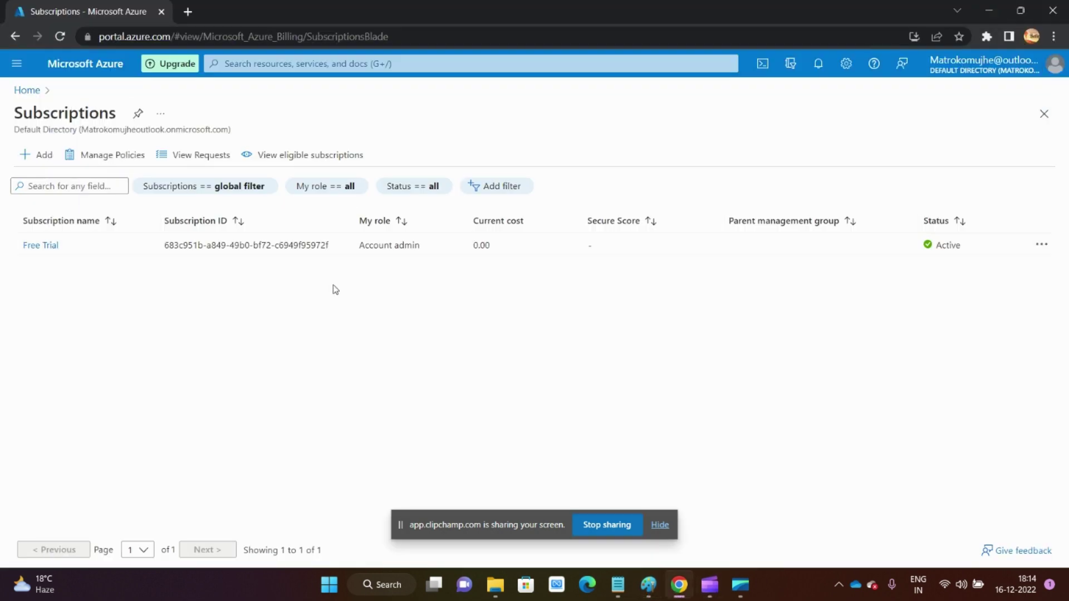
Open Azure Active Directory from the recent services and show the Manage tenants page of the default directory.
{"action": "left_click", "coordinate": [311, 64]}
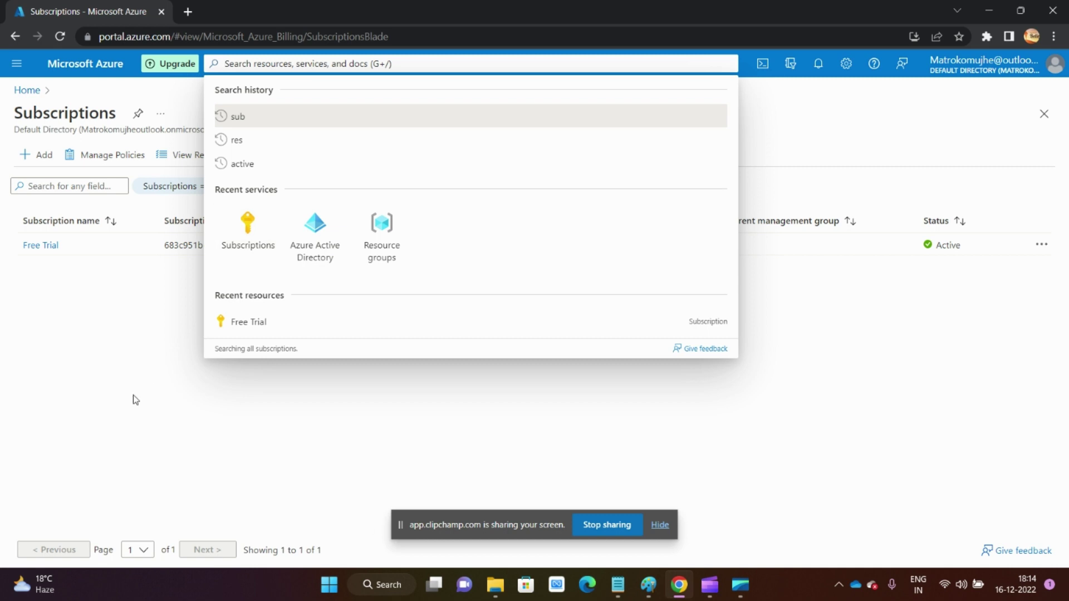
{"action": "left_click", "coordinate": [316, 303]}
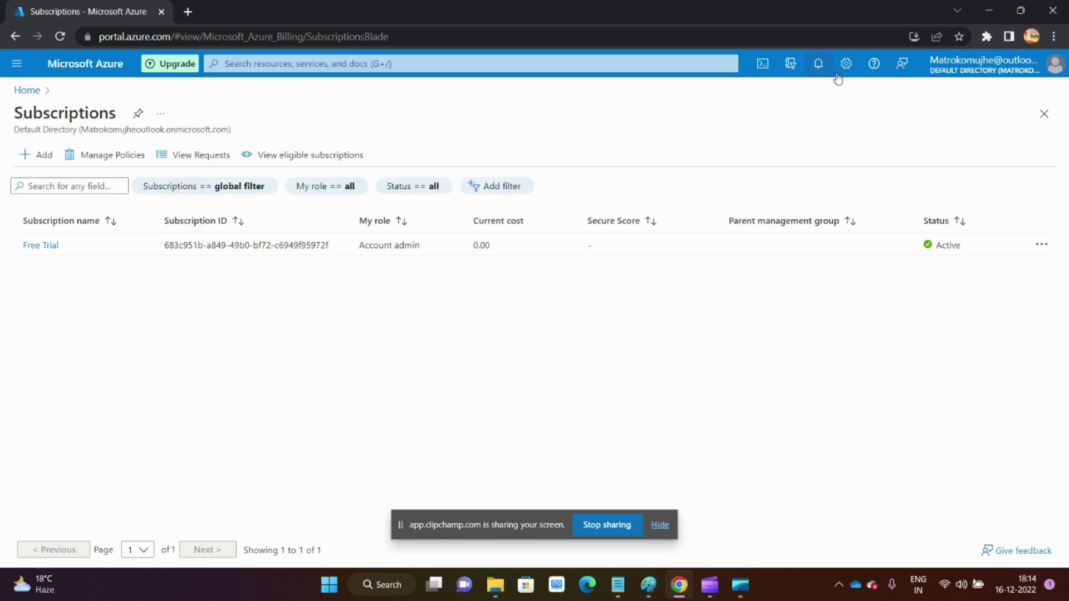
{"action": "left_click", "coordinate": [337, 65]}
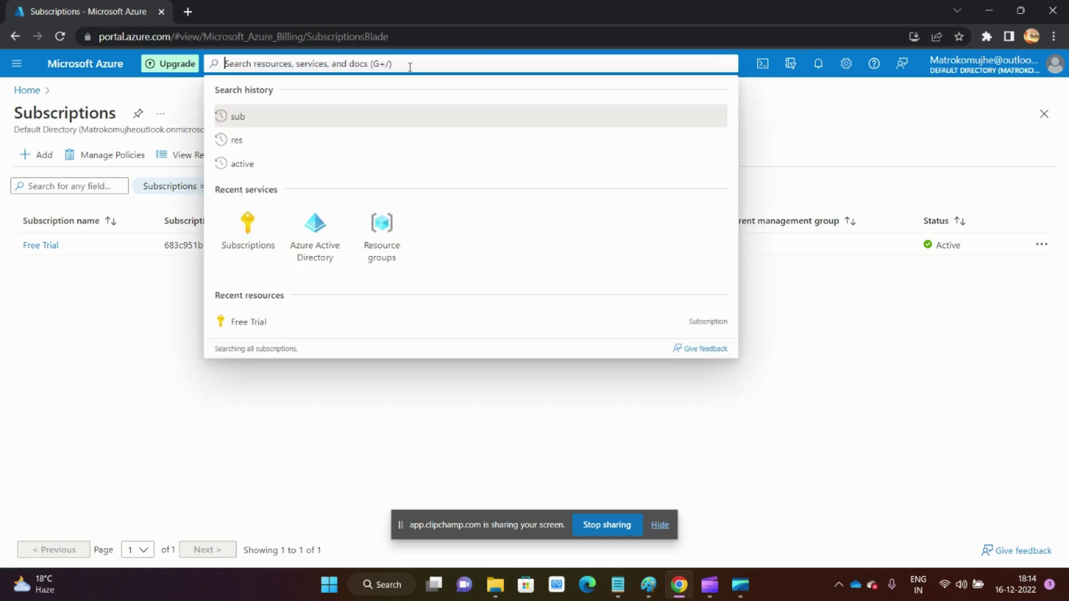
{"action": "left_click", "coordinate": [316, 239]}
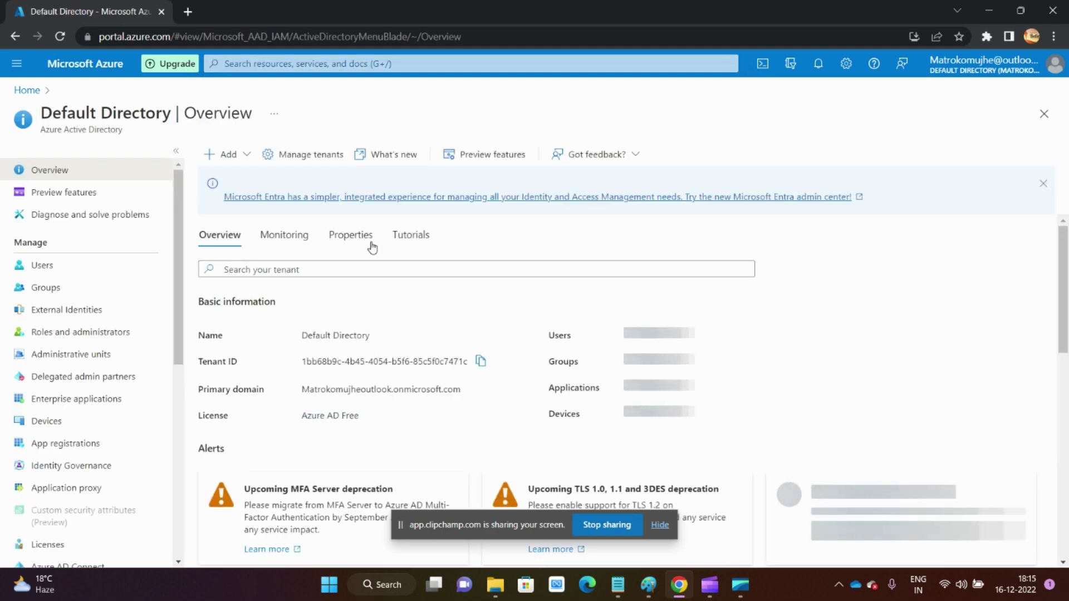
{"action": "left_click", "coordinate": [234, 158]}
{"action": "left_click", "coordinate": [294, 157]}
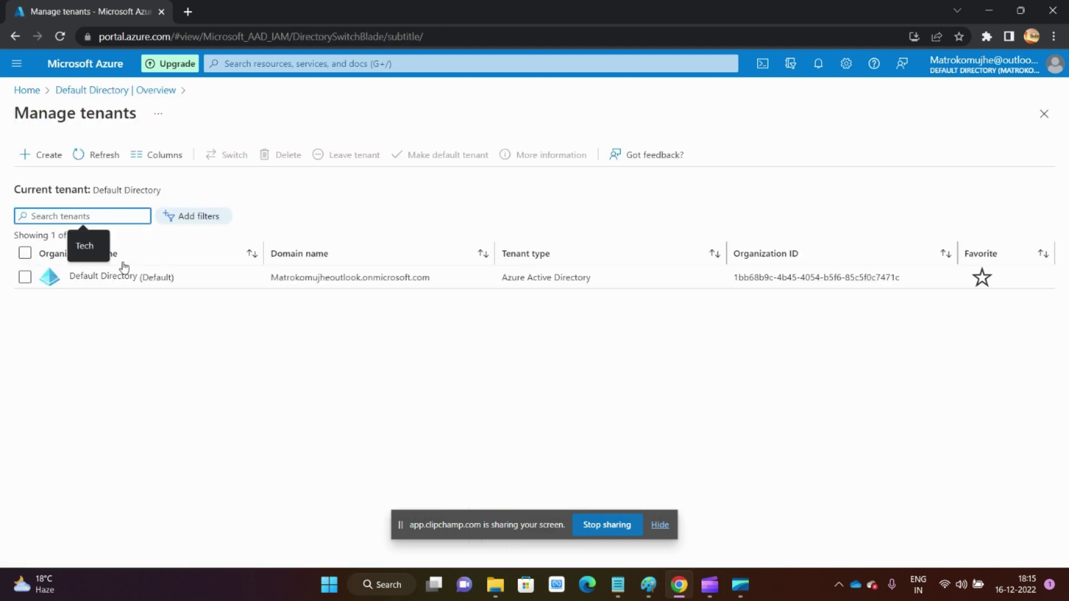
Start creating a tenant of type Azure Active Directory and set its organization name to XYZ.
{"action": "left_click", "coordinate": [49, 155]}
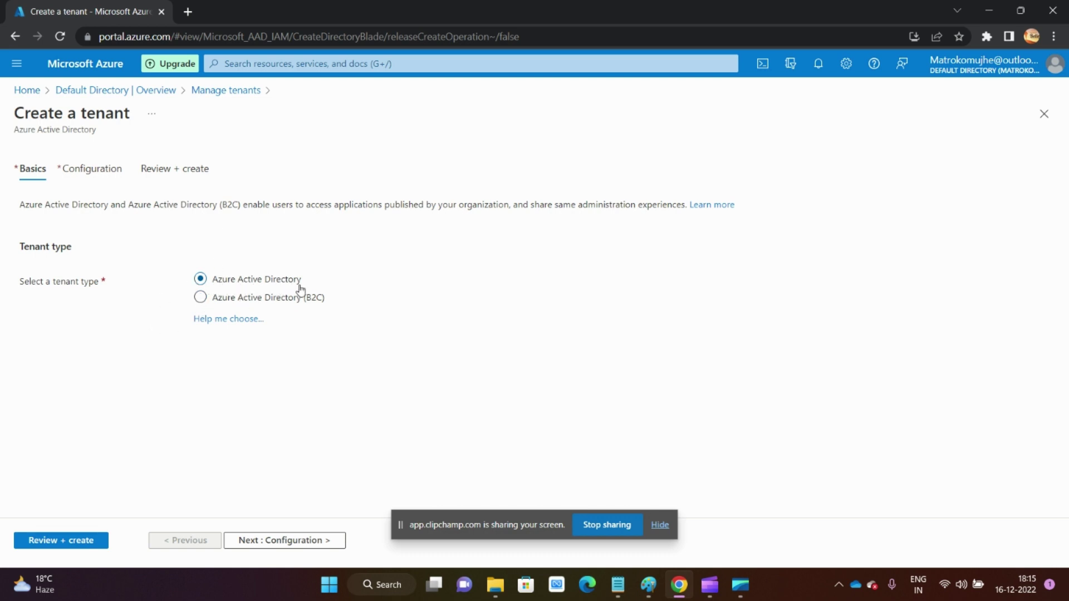
{"action": "left_click", "coordinate": [281, 548]}
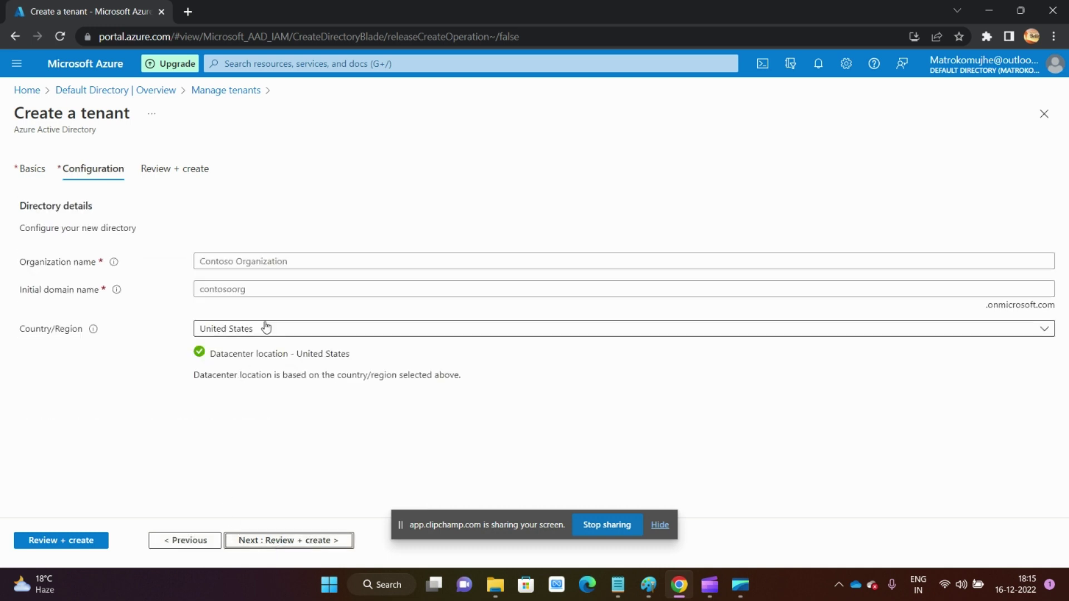
{"action": "left_click", "coordinate": [254, 262]}
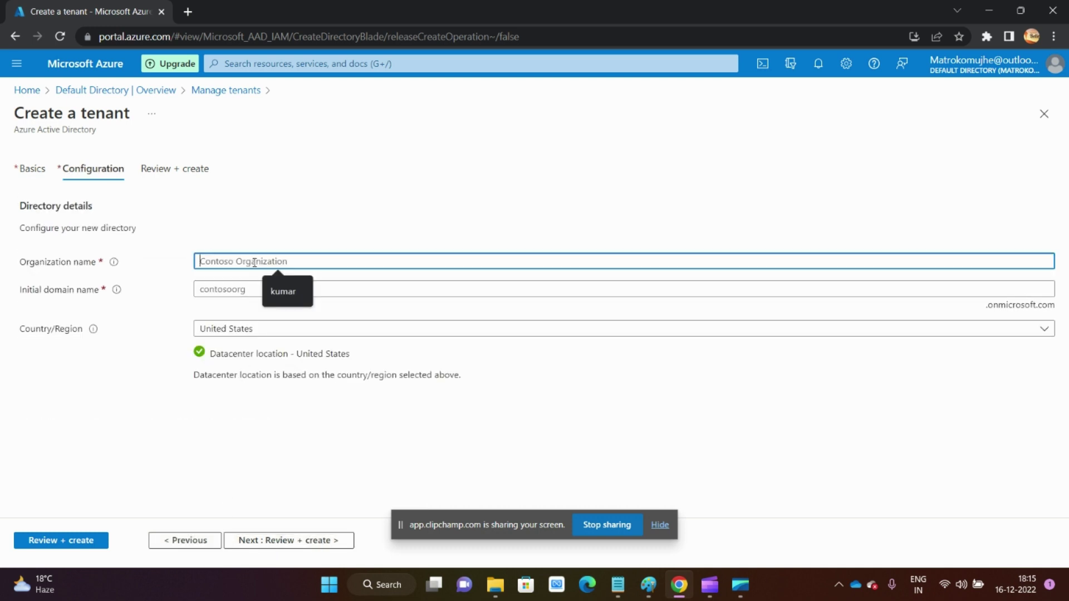
{"action": "type", "text": "XYZ"}
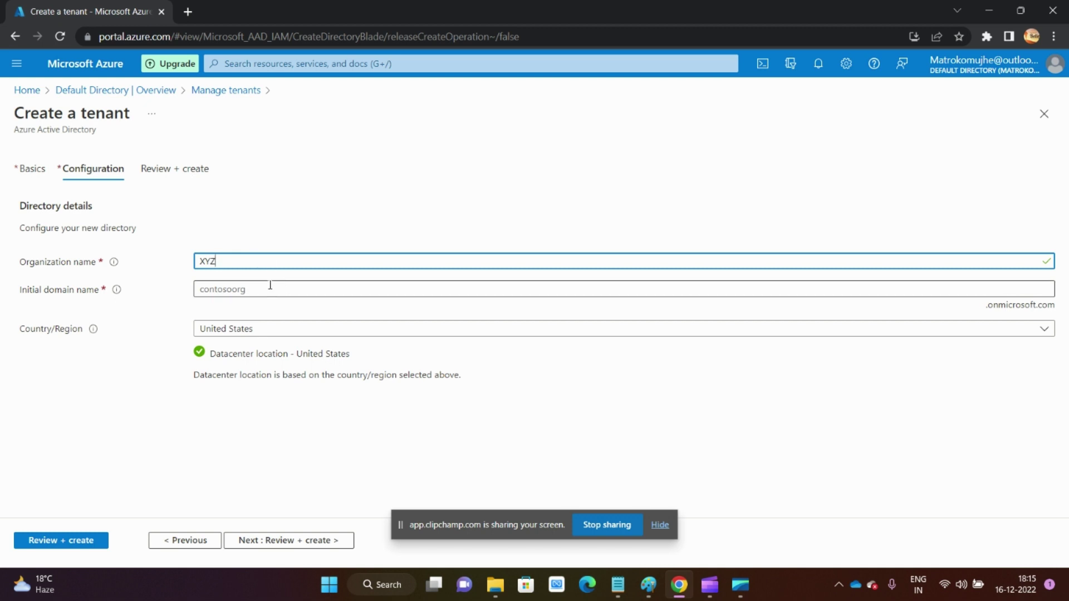
Try xyz.com as the new tenant's initial domain name and examine the validation message.
{"action": "left_click", "coordinate": [269, 290]}
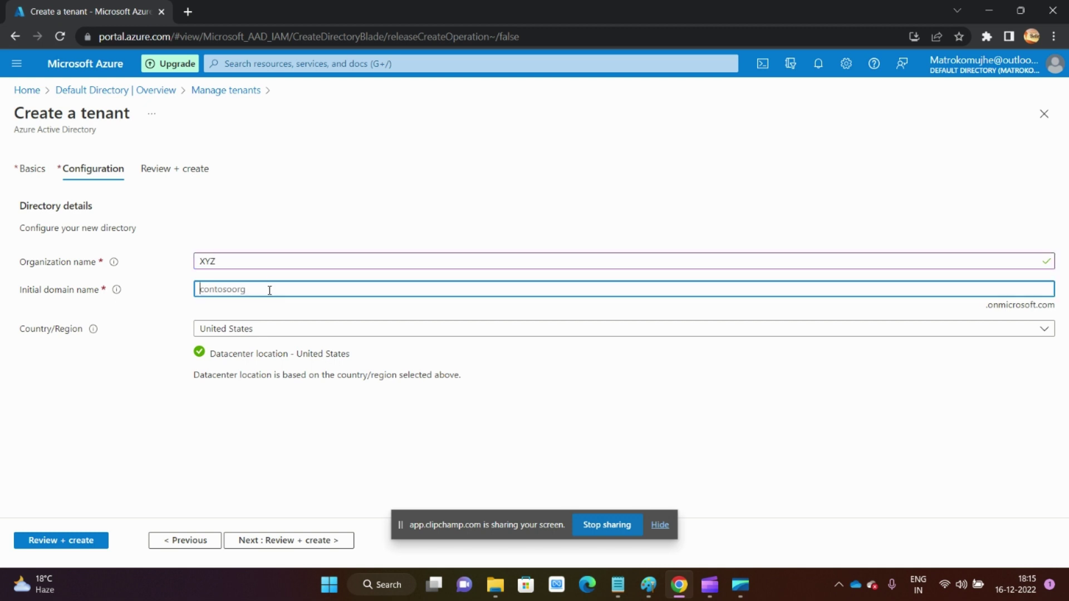
{"action": "type", "text": "xyz.com"}
{"action": "left_click", "coordinate": [476, 314]}
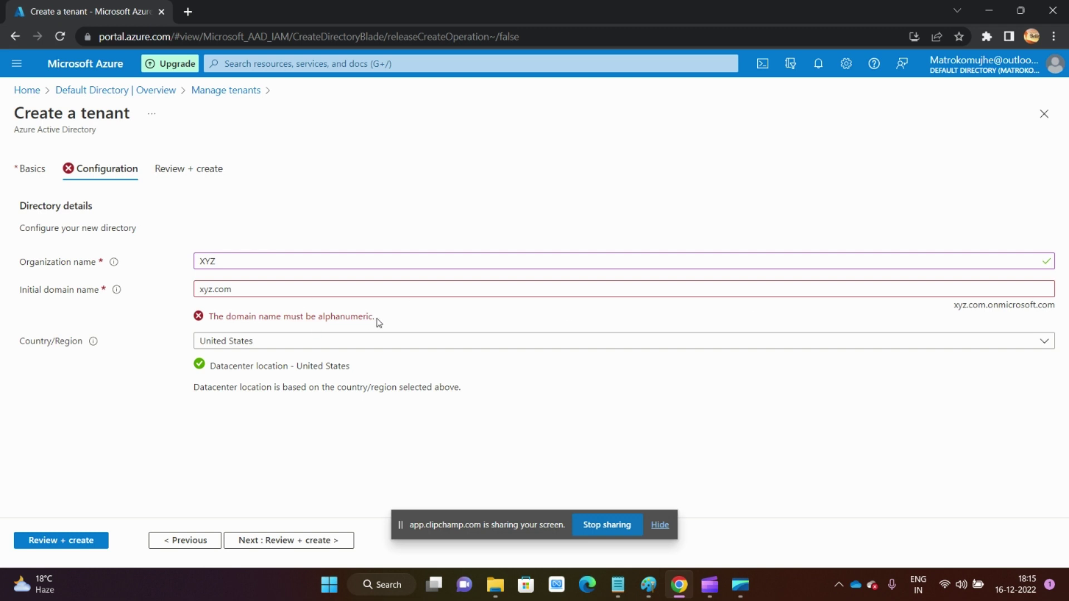
{"action": "left_click", "coordinate": [216, 290]}
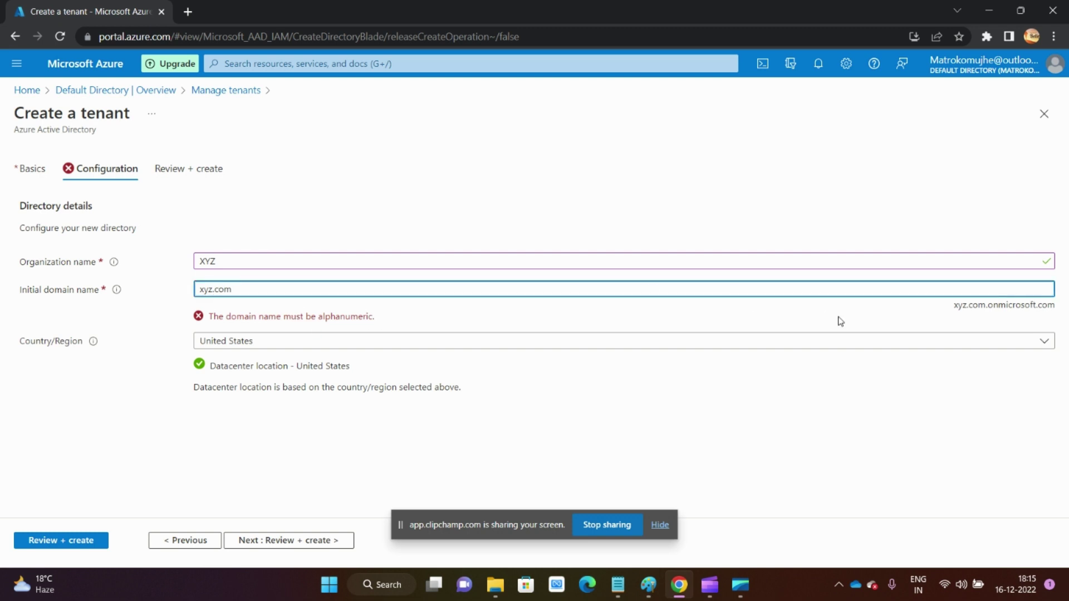
{"action": "left_click_drag", "start_coordinate": [380, 317], "coordinate": [219, 322]}
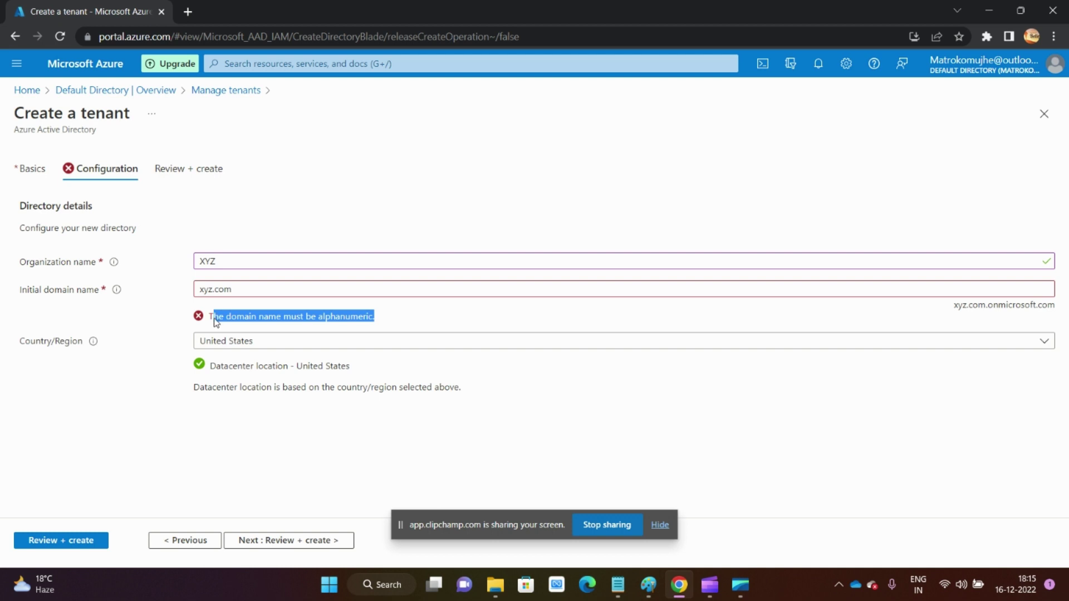
Try xyz00790.com as the initial domain name, and shorten it to xyz00790.
{"action": "left_click", "coordinate": [215, 289]}
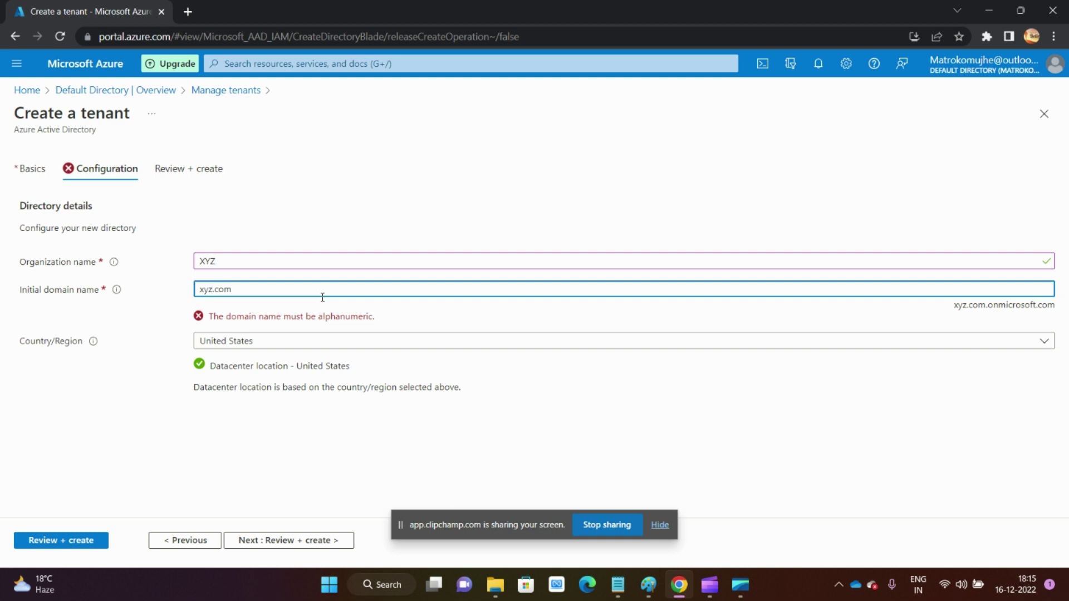
{"action": "type", "text": "00790"}
{"action": "left_click", "coordinate": [411, 224]}
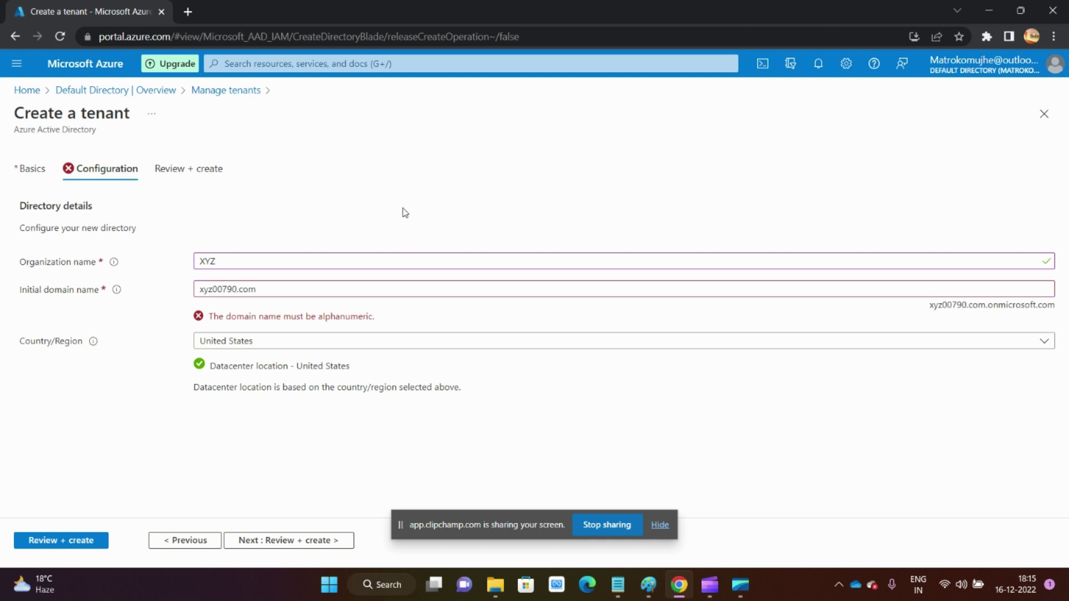
{"action": "left_click", "coordinate": [271, 290]}
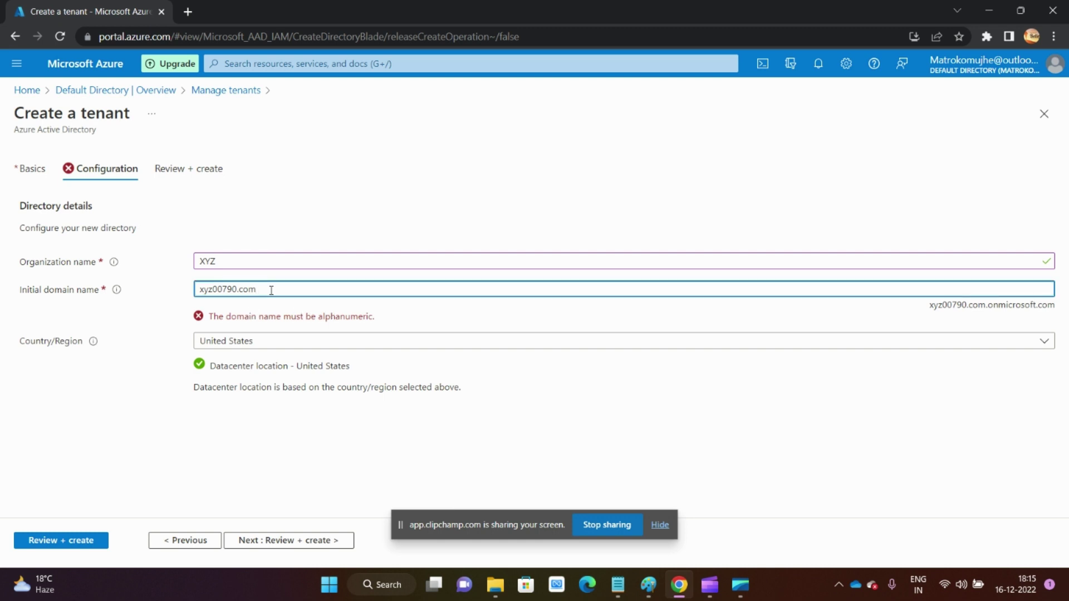
{"action": "left_click", "coordinate": [340, 320]}
Try xyz as the initial domain name, check its validation message and change the name to xyz00789.
{"action": "left_click", "coordinate": [298, 290]}
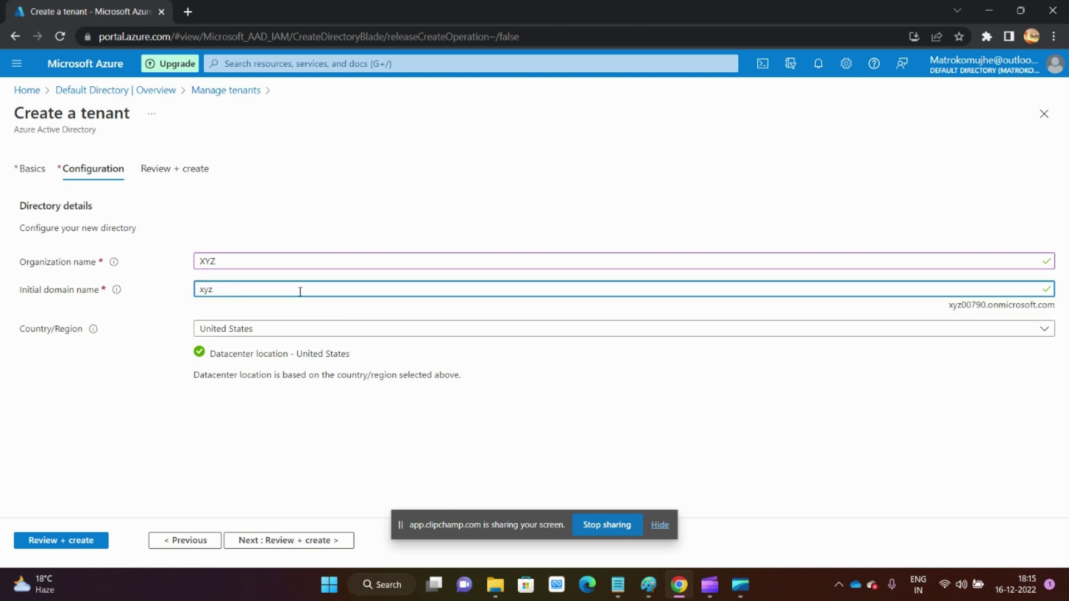
{"action": "left_click", "coordinate": [461, 191]}
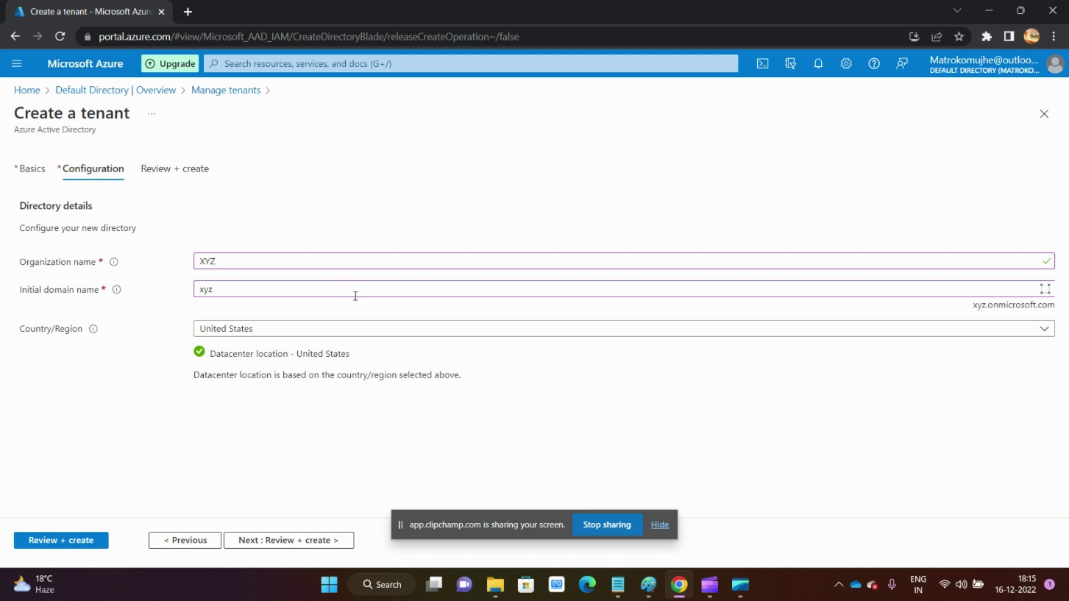
{"action": "left_click_drag", "start_coordinate": [218, 318], "coordinate": [329, 315]}
{"action": "left_click", "coordinate": [246, 291]}
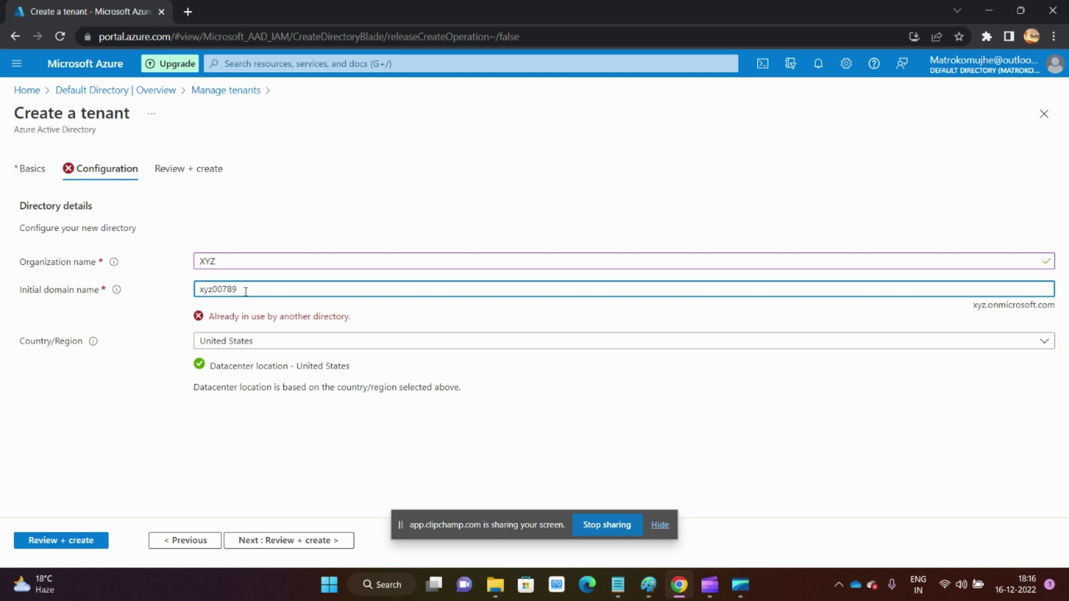
Validate the domain name xyz00789, set the country/region to India and proceed to the tenant review.
{"action": "left_click", "coordinate": [327, 191]}
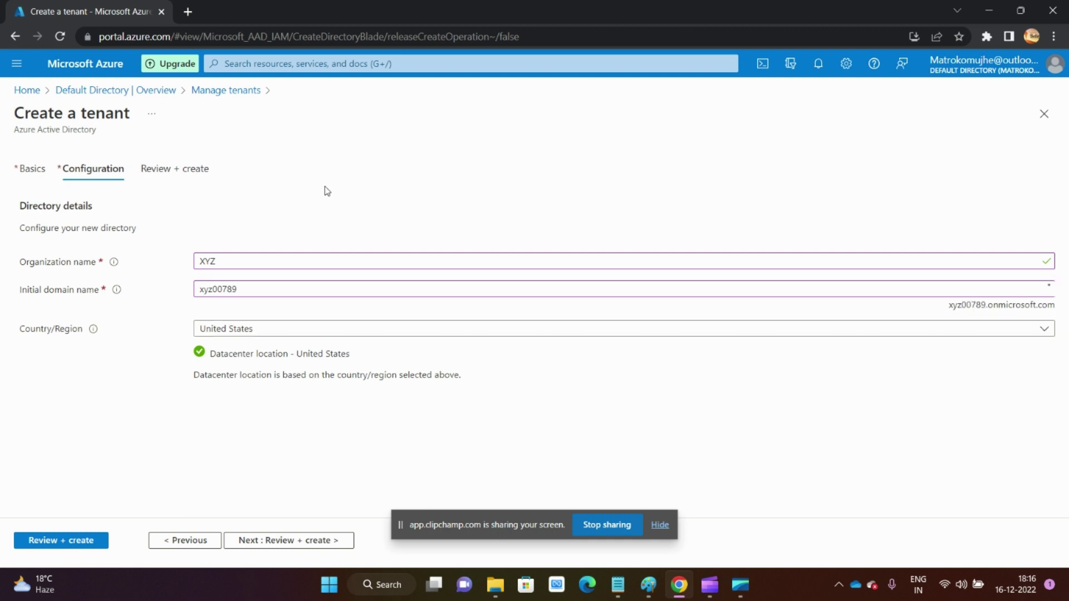
{"action": "left_click", "coordinate": [304, 335]}
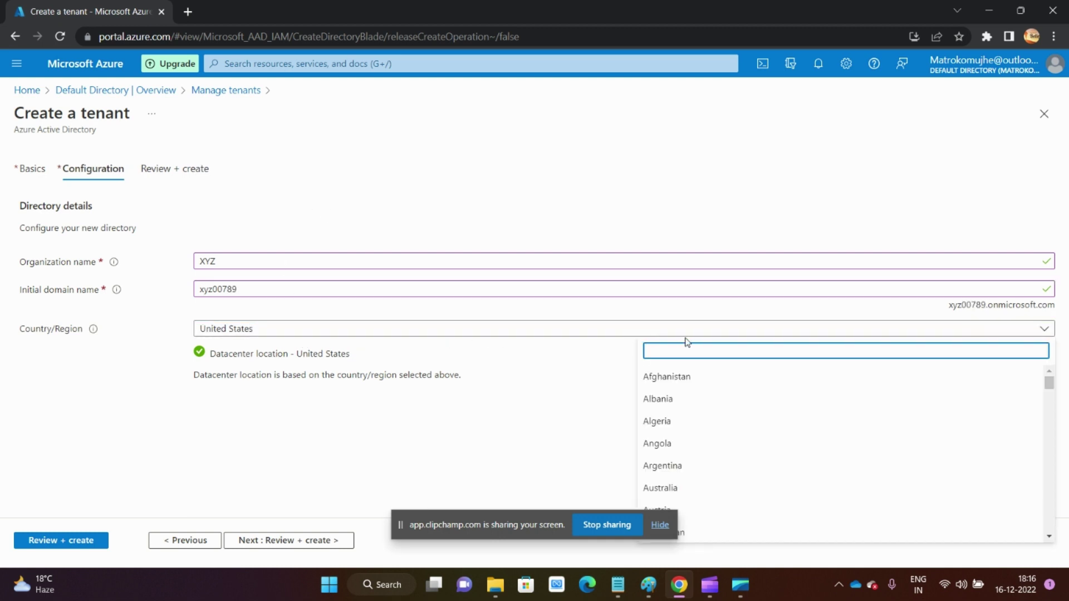
{"action": "type", "text": "Ind"}
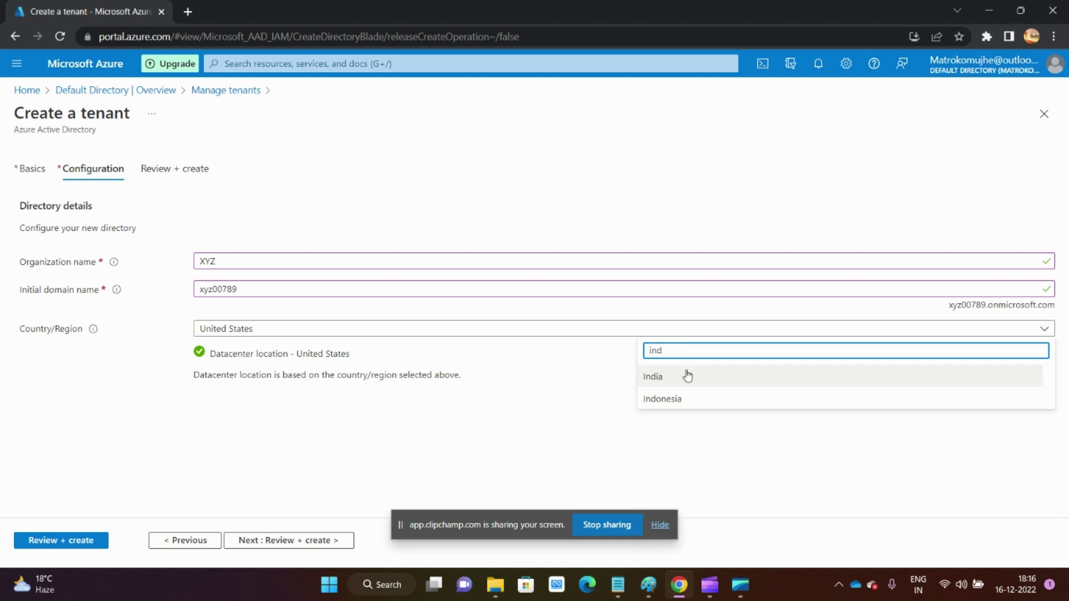
{"action": "left_click", "coordinate": [685, 376]}
{"action": "left_click", "coordinate": [301, 548]}
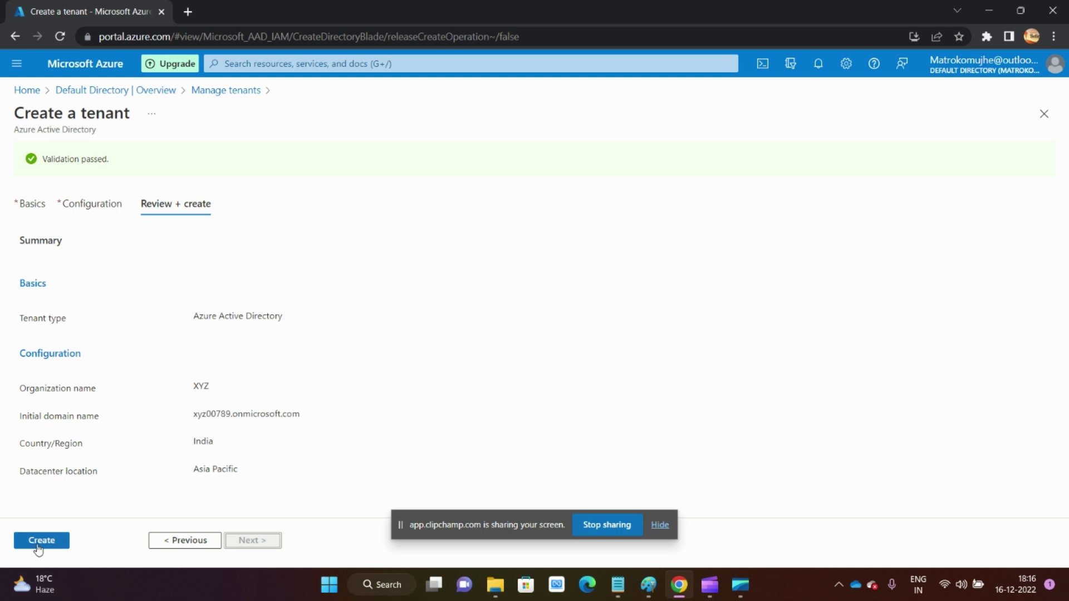
Create the XYZ tenant, submit the captcha letters and check the creation progress.
{"action": "left_click", "coordinate": [37, 547]}
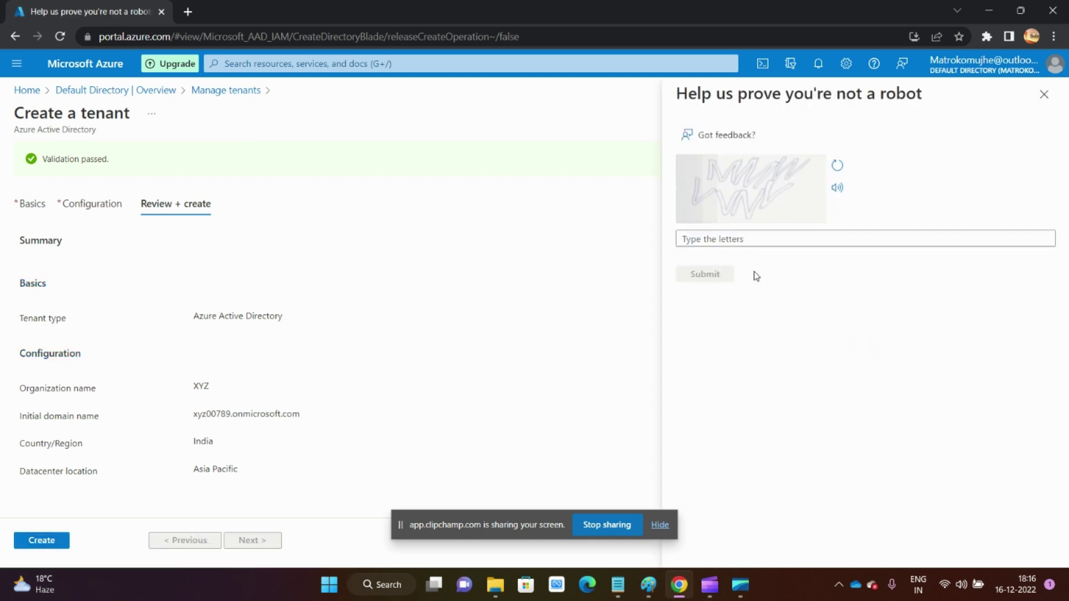
{"action": "left_click", "coordinate": [715, 239]}
{"action": "type", "text": "MMWVVN"}
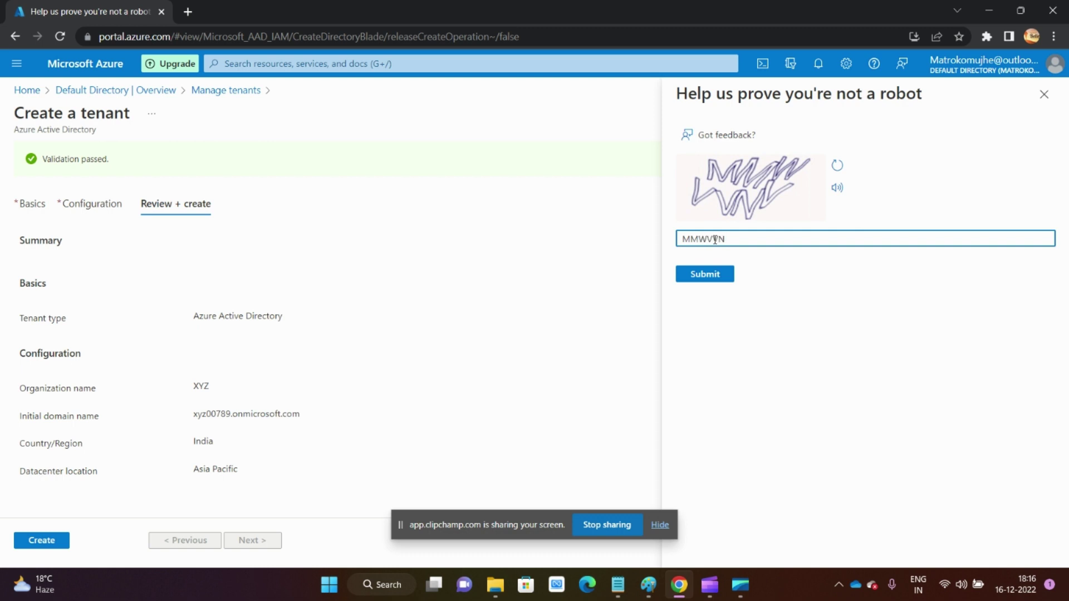
{"action": "type", "text": "V"}
{"action": "left_click", "coordinate": [707, 279]}
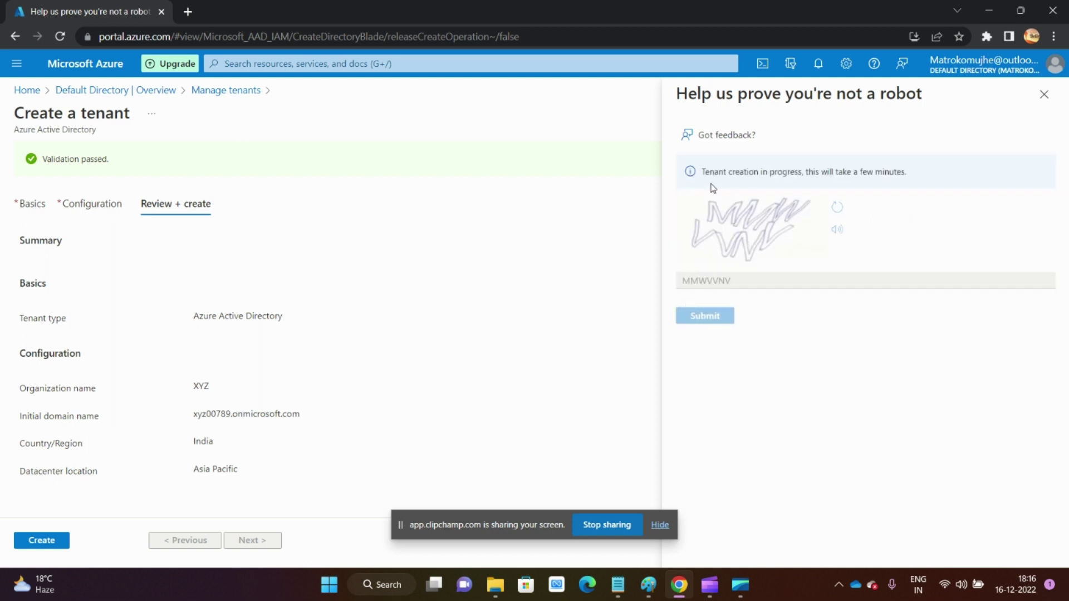
{"action": "left_click_drag", "start_coordinate": [708, 171], "coordinate": [908, 172]}
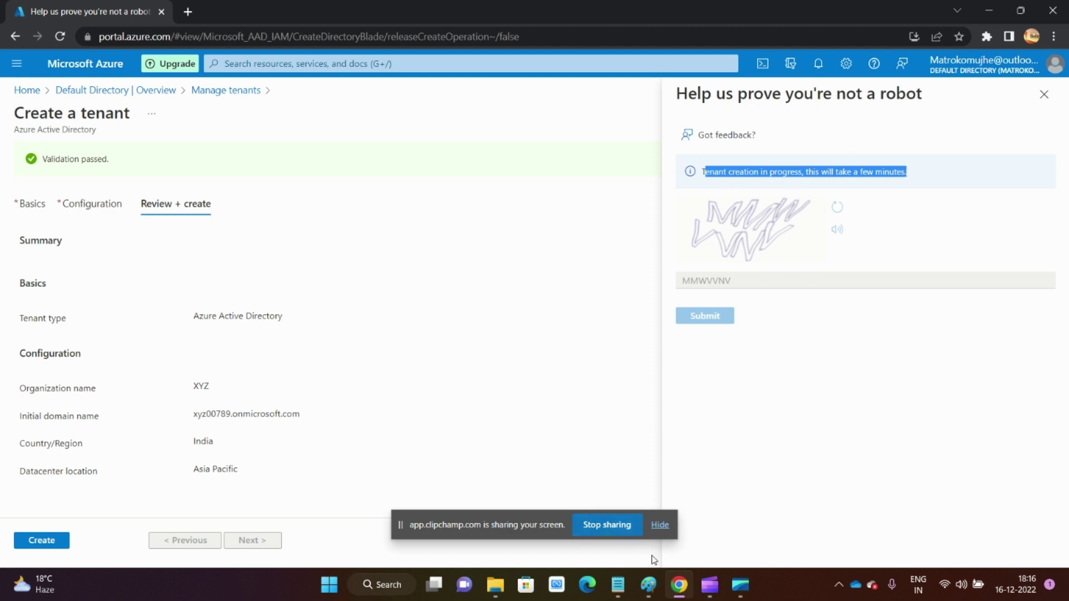
Switch to Paint and erase gaps in the upper and lower edges of the yellow rectangle, just beyond Sub3.
{"action": "left_click", "coordinate": [744, 595]}
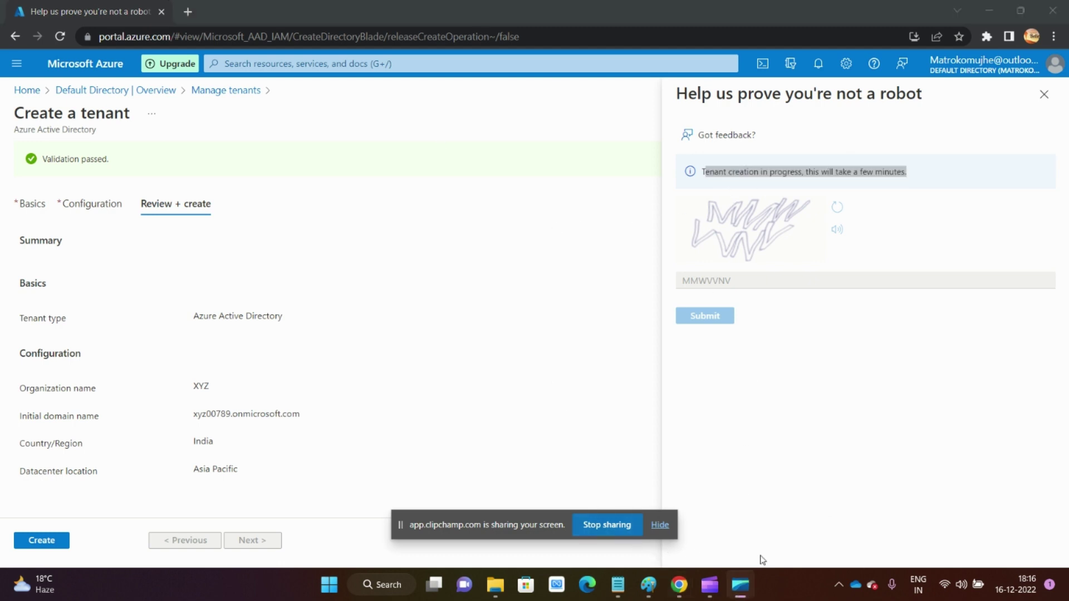
{"action": "left_click", "coordinate": [642, 592]}
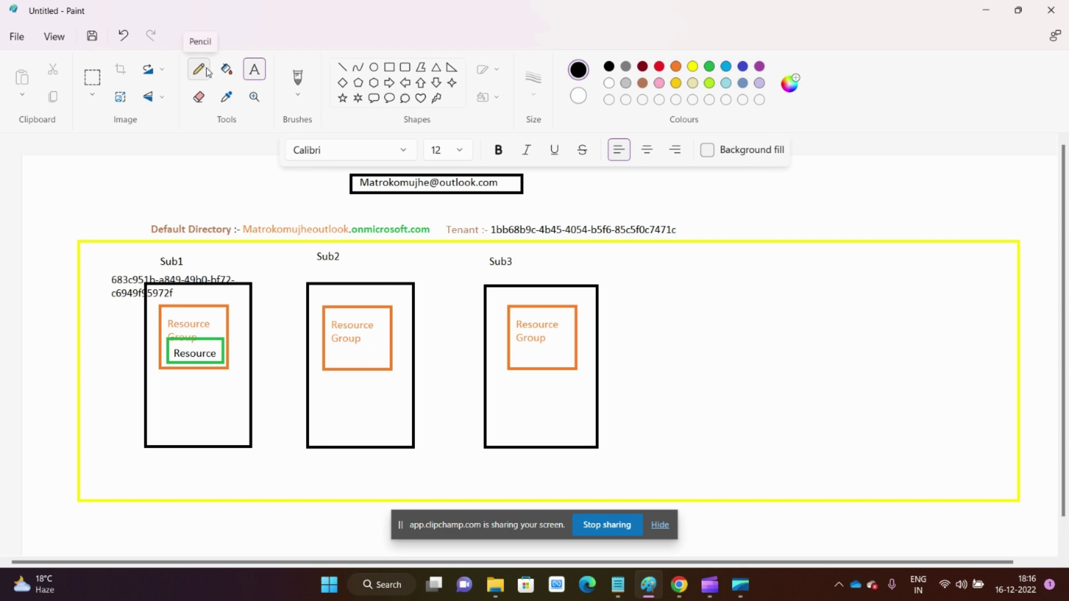
{"action": "left_click", "coordinate": [201, 98]}
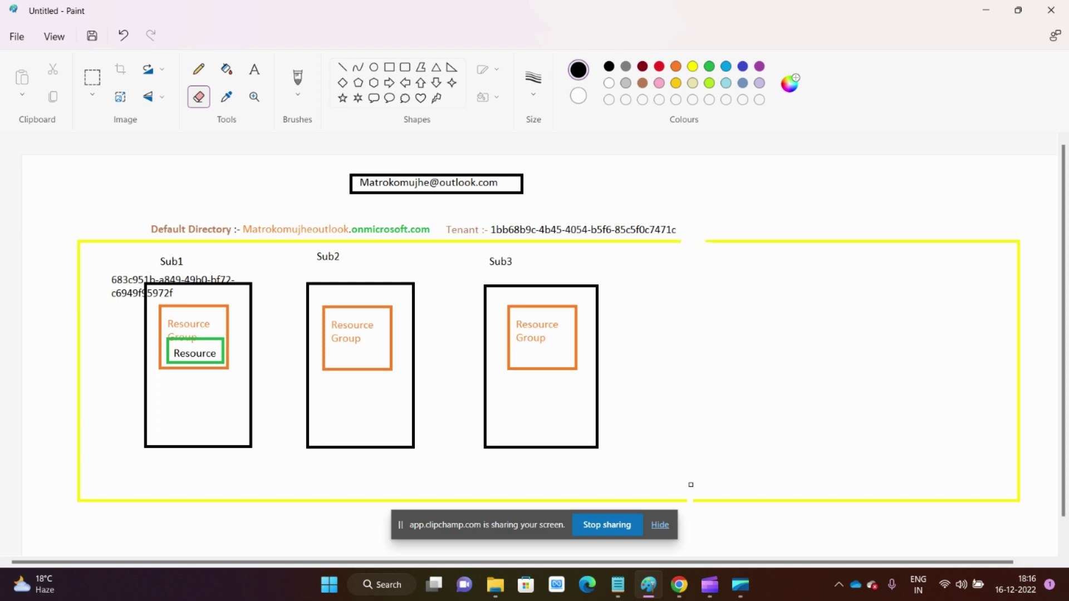
Draw two vertical yellow lines at the gaps to split the yellow rectangle into two separate boxes.
{"action": "left_click", "coordinate": [342, 67]}
{"action": "left_click", "coordinate": [693, 67]}
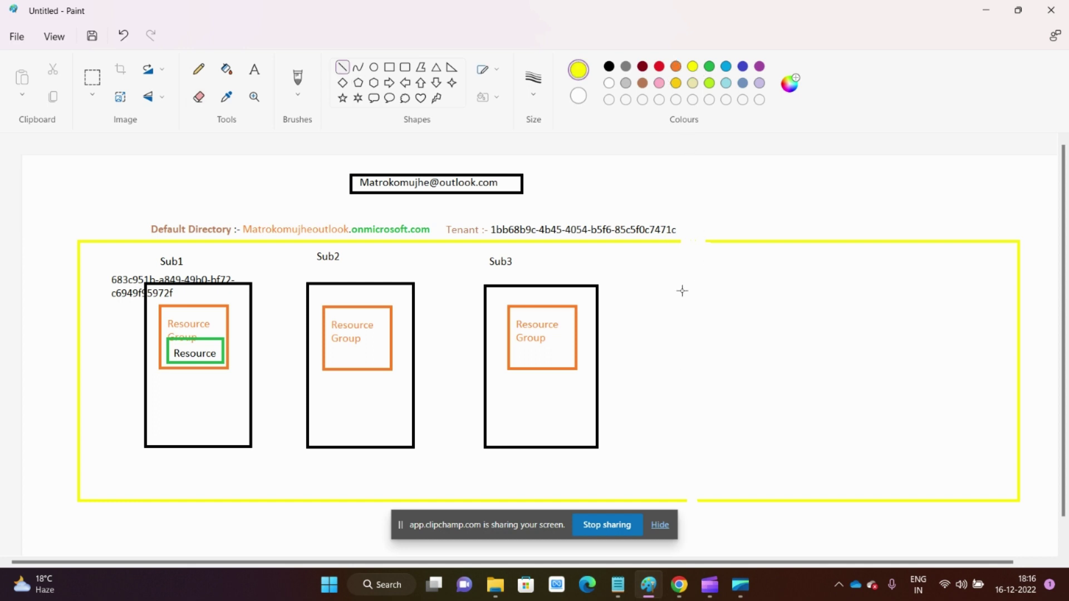
{"action": "left_click_drag", "start_coordinate": [681, 243], "coordinate": [685, 500]}
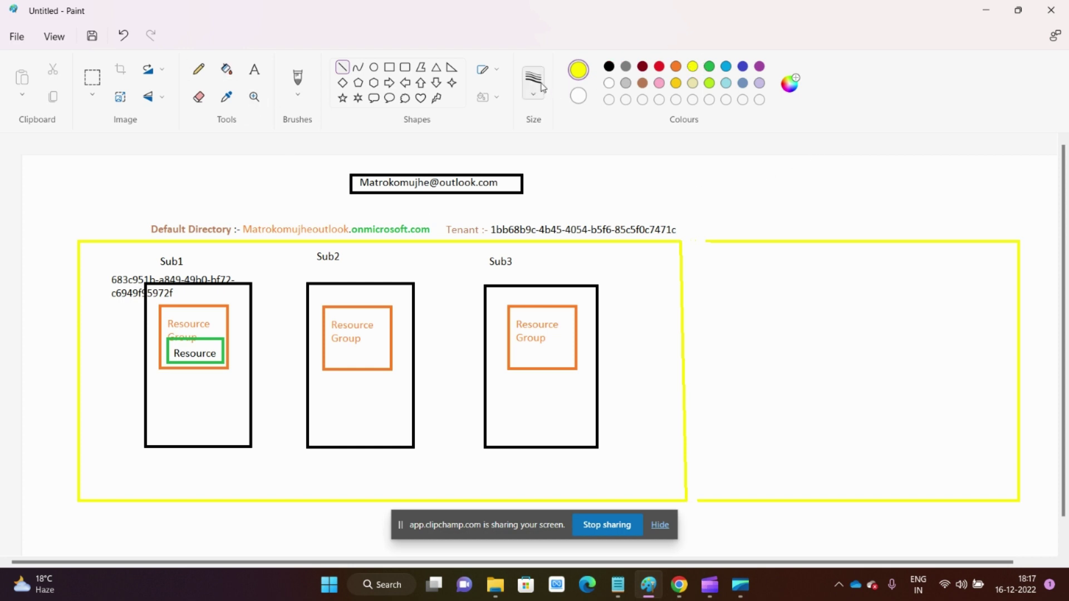
{"action": "left_click", "coordinate": [198, 69]}
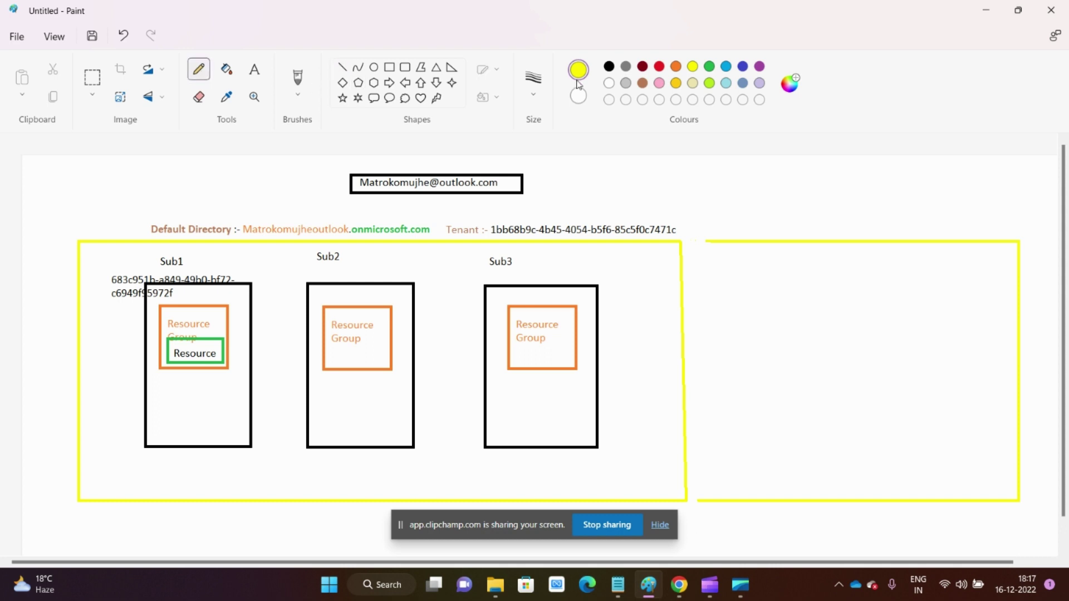
{"action": "left_click", "coordinate": [343, 68]}
{"action": "left_click_drag", "start_coordinate": [707, 241], "coordinate": [707, 503]}
{"action": "left_click", "coordinate": [777, 217]}
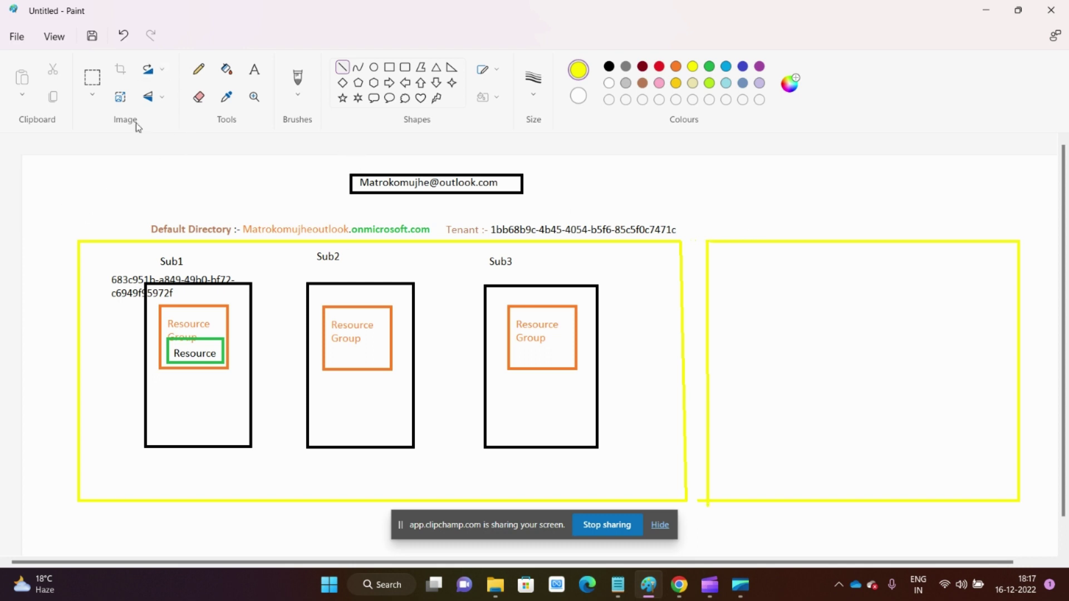
Start a yellow text label above the second yellow box and check the directory term in the Notepad list.
{"action": "left_click", "coordinate": [252, 73]}
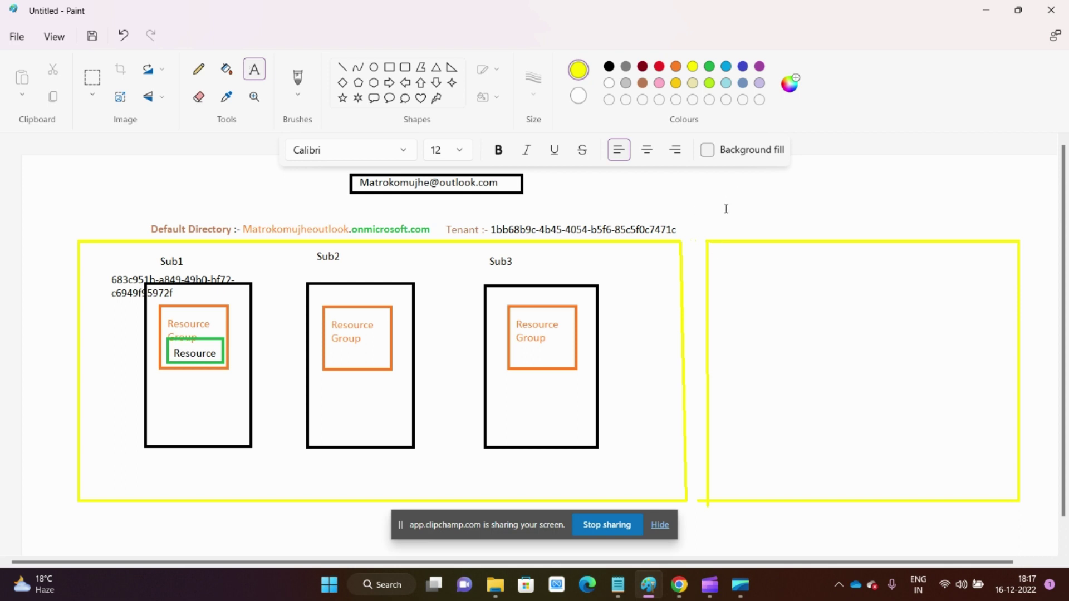
{"action": "left_click_drag", "start_coordinate": [724, 211], "coordinate": [812, 233]}
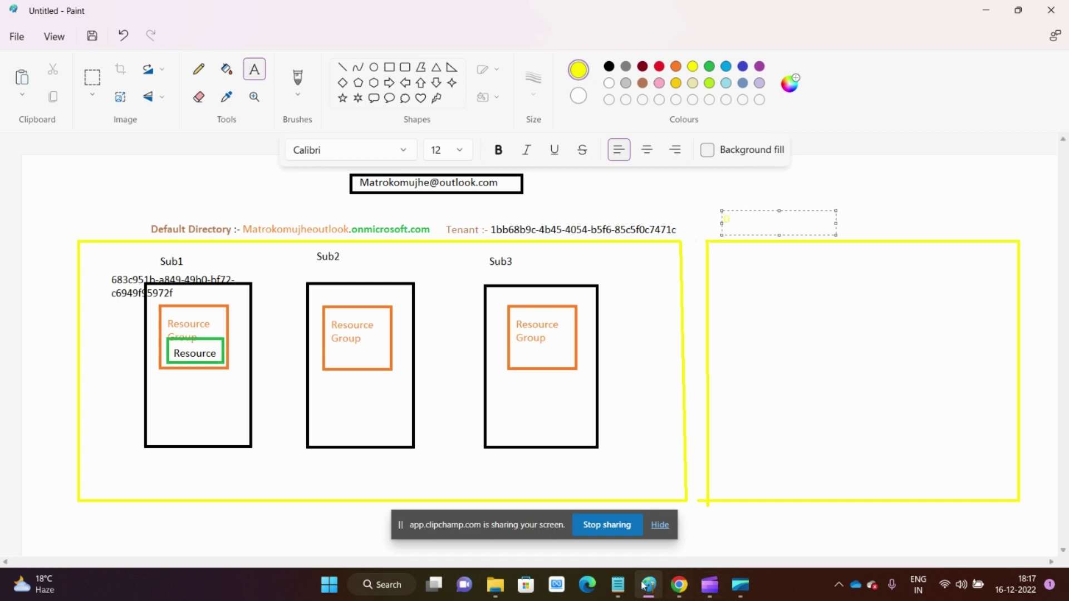
{"action": "left_click", "coordinate": [617, 584]}
{"action": "left_click", "coordinate": [183, 166]}
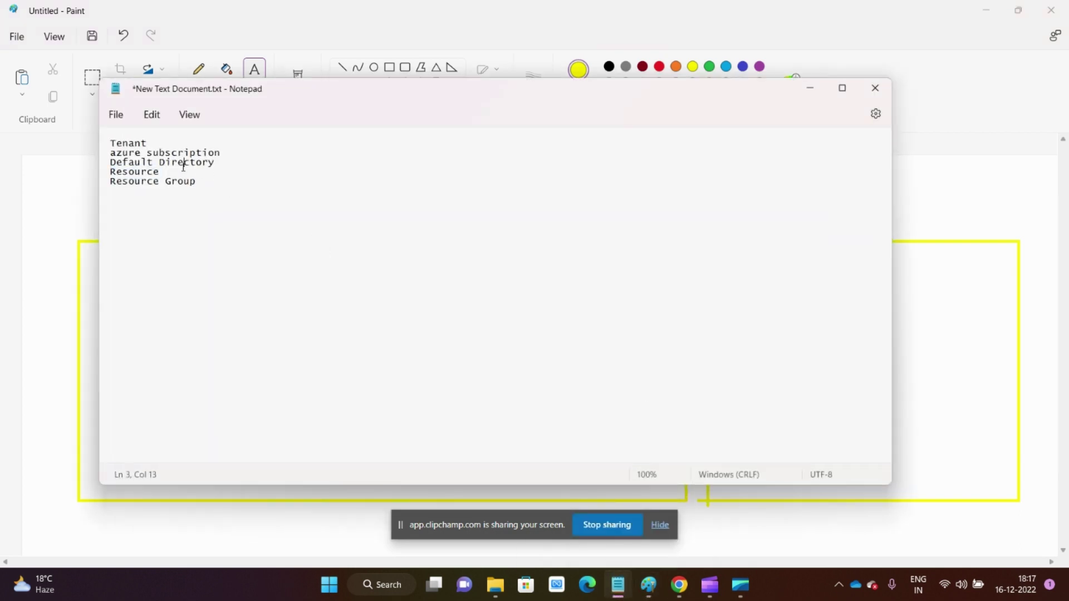
{"action": "left_click_drag", "start_coordinate": [212, 163], "coordinate": [165, 167]}
{"action": "left_click", "coordinate": [914, 214]}
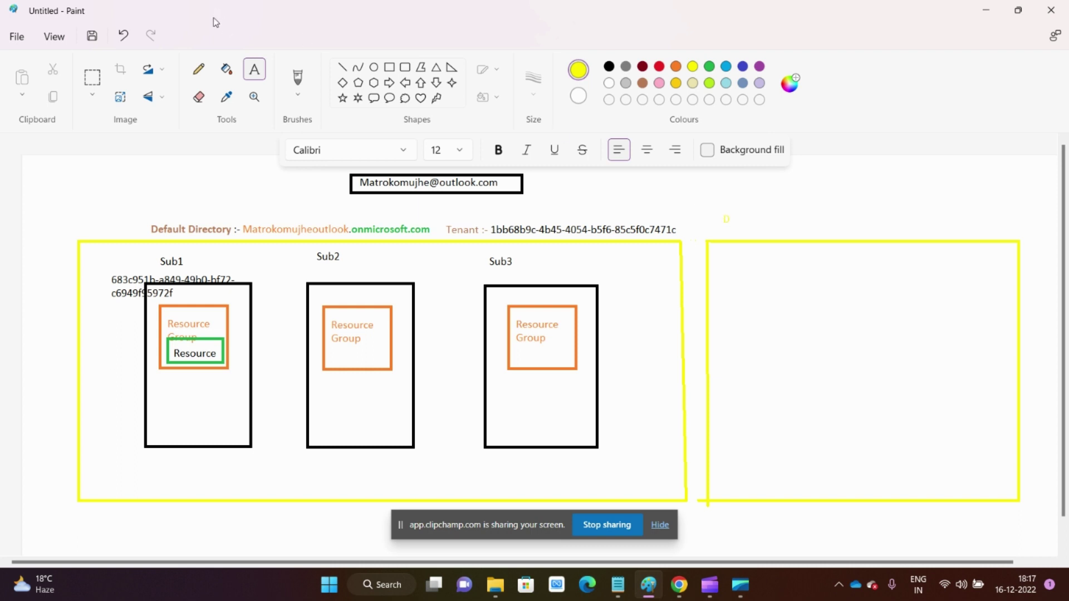
Add the black text label "Directory : XYZ" above the second yellow box.
{"action": "type", "text": "D"}
{"action": "left_click_drag", "start_coordinate": [724, 212], "coordinate": [771, 237]}
{"action": "left_click_drag", "start_coordinate": [863, 234], "coordinate": [881, 233]}
{"action": "type", "text": "irectory"}
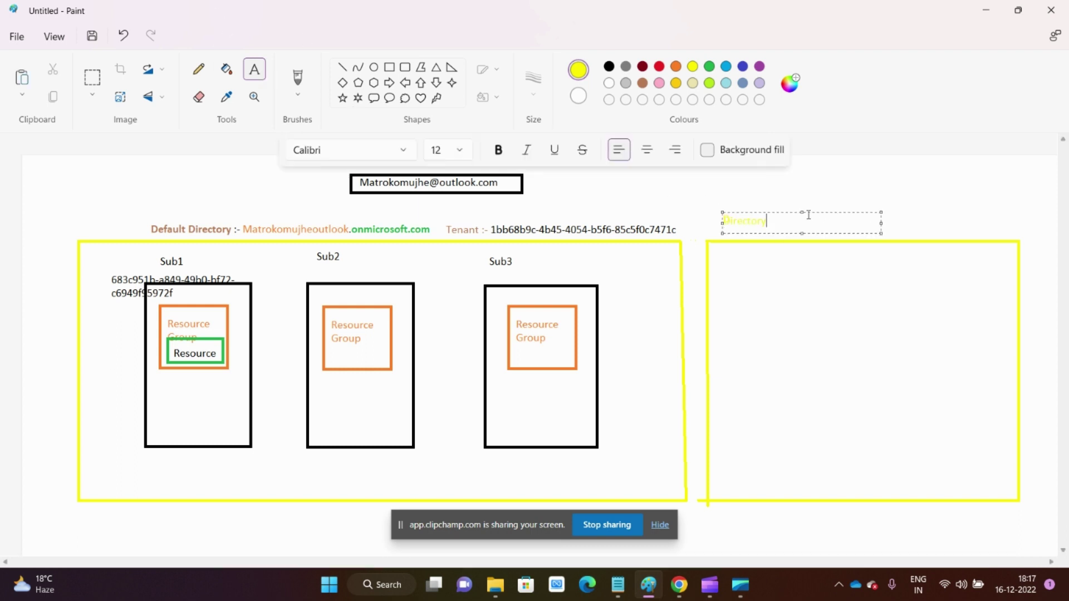
{"action": "key", "text": "ctrl+a"}
{"action": "left_click", "coordinate": [609, 66]}
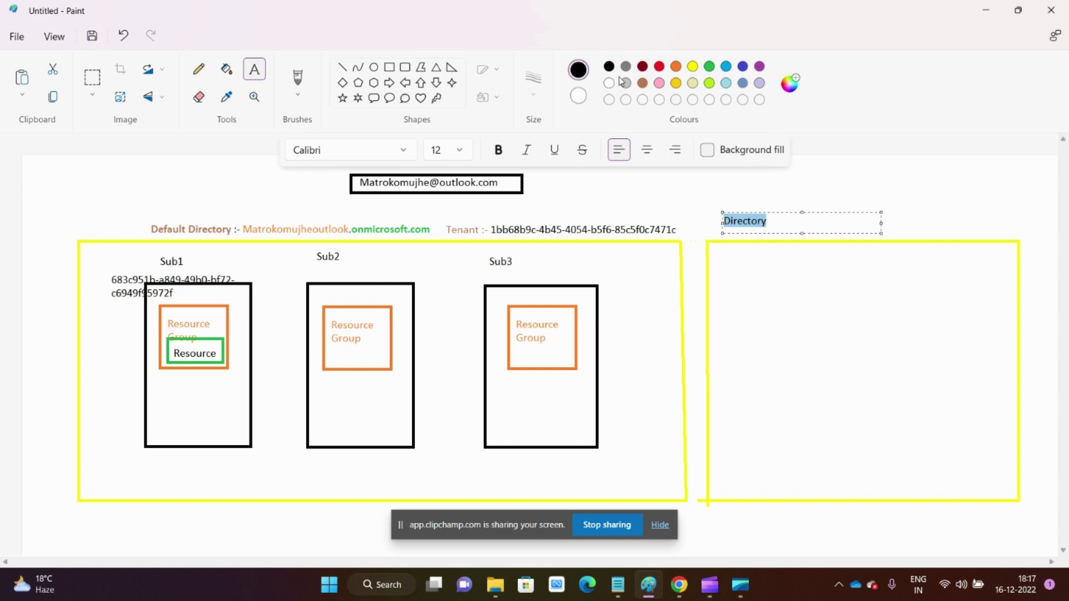
{"action": "left_click", "coordinate": [822, 221]}
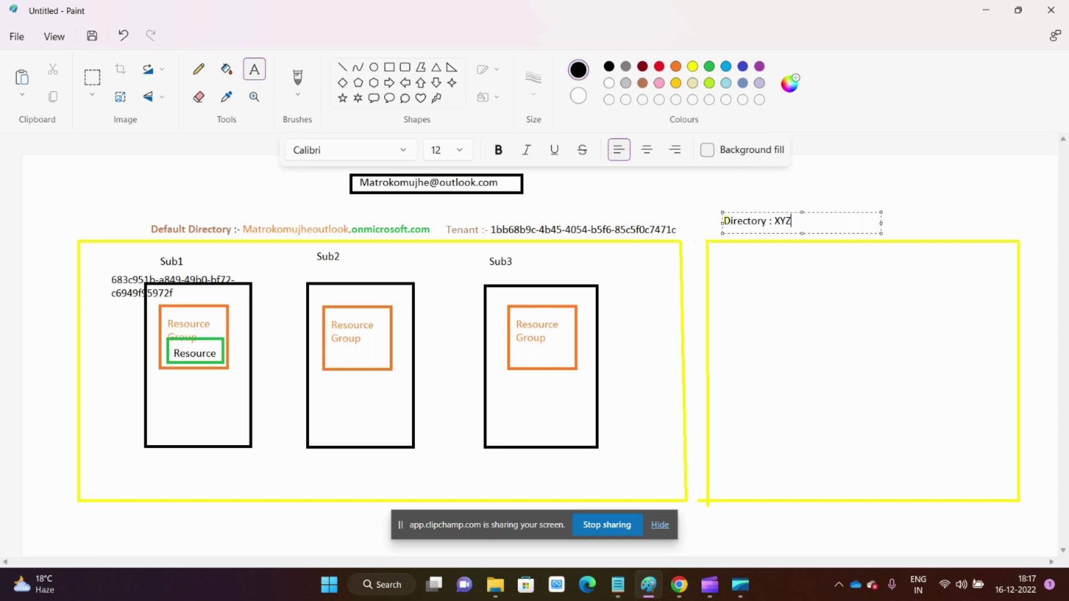
Switch to the Azure portal, copy xyz00789 from the tenant's initial domain name and close the captcha pane.
{"action": "left_click", "coordinate": [685, 591]}
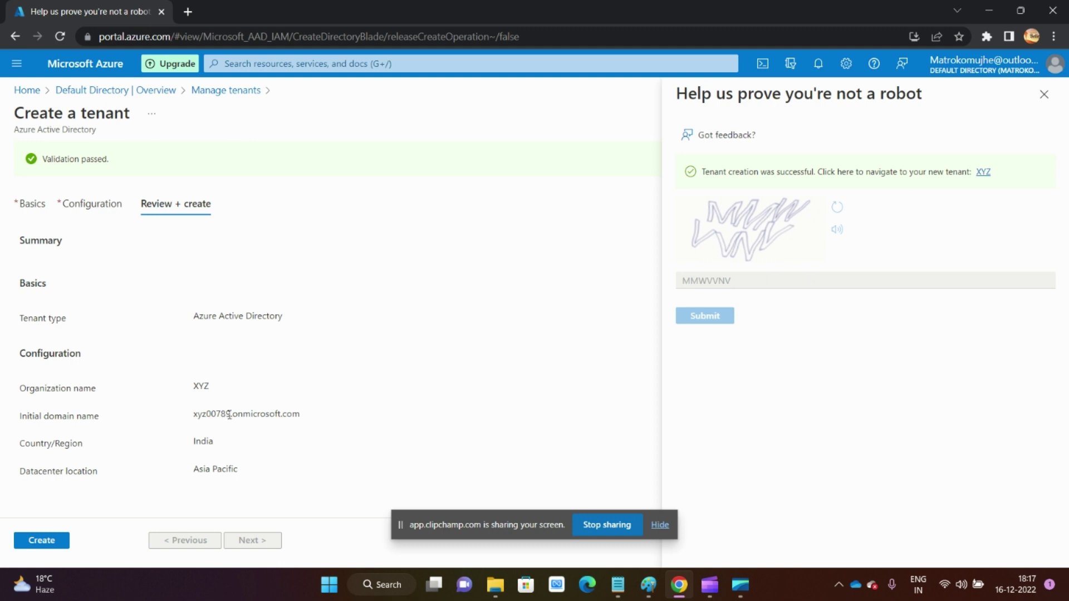
{"action": "left_click_drag", "start_coordinate": [229, 414], "coordinate": [194, 418]}
{"action": "key", "text": "ctrl+c"}
{"action": "left_click", "coordinate": [1043, 95]}
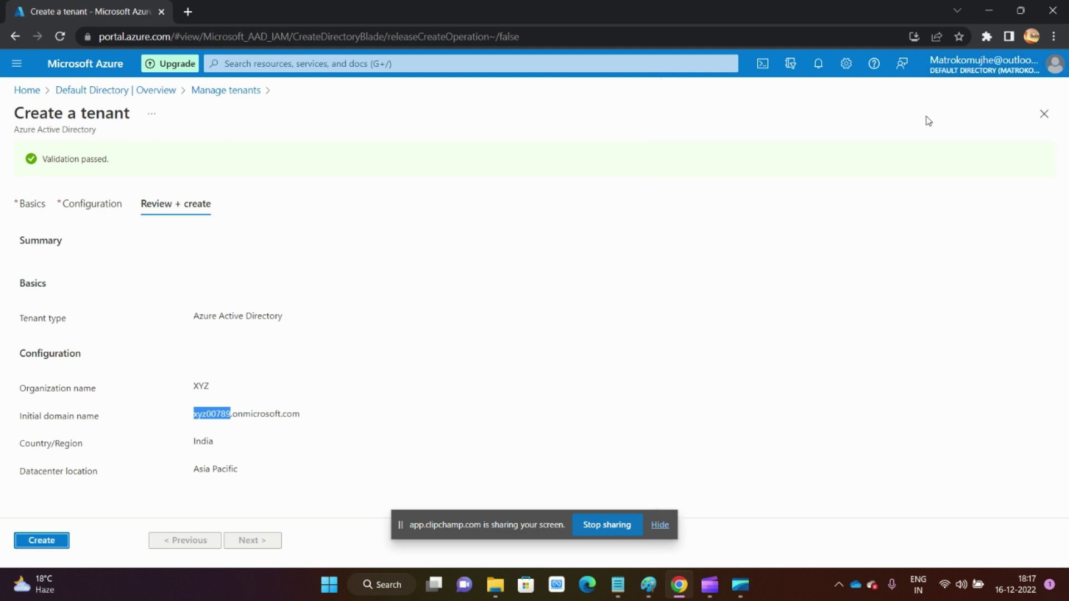
Return to Paint and replace XYZ in the directory label with the copied xyz00789.
{"action": "left_click", "coordinate": [988, 10]}
{"action": "key", "text": "Return"}
{"action": "key", "text": "ctrl+v"}
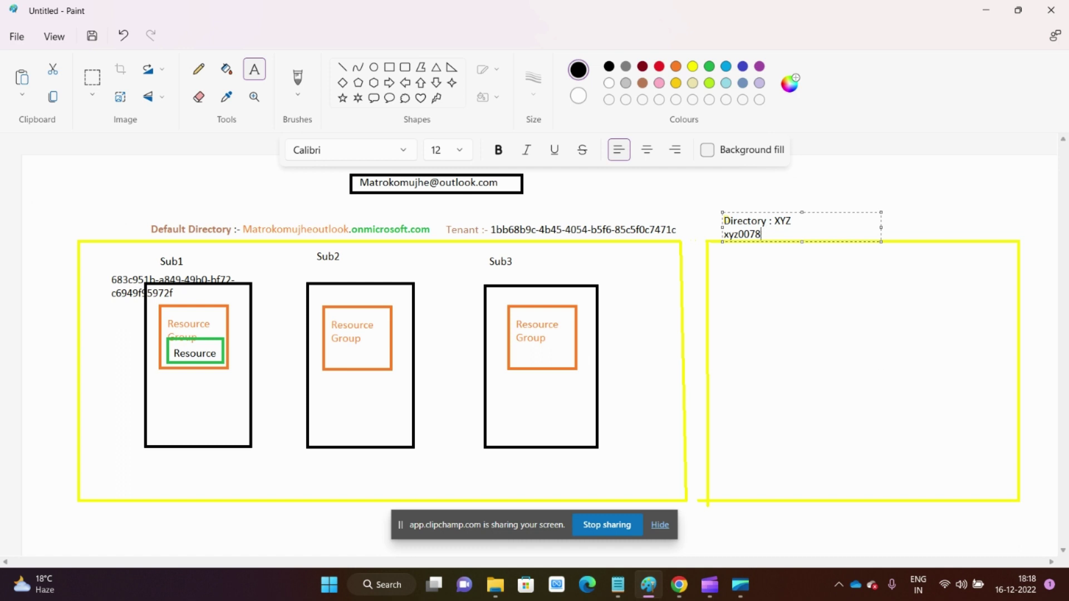
{"action": "key", "text": "BackSpace"}
{"action": "key", "text": "BackSpace"}
{"action": "key", "text": "BackSpace"}
{"action": "key", "text": "BackSpace"}
{"action": "key", "text": "BackSpace"}
{"action": "key", "text": "Return"}
{"action": "key", "text": "ctrl+v"}
{"action": "key", "text": "BackSpace"}
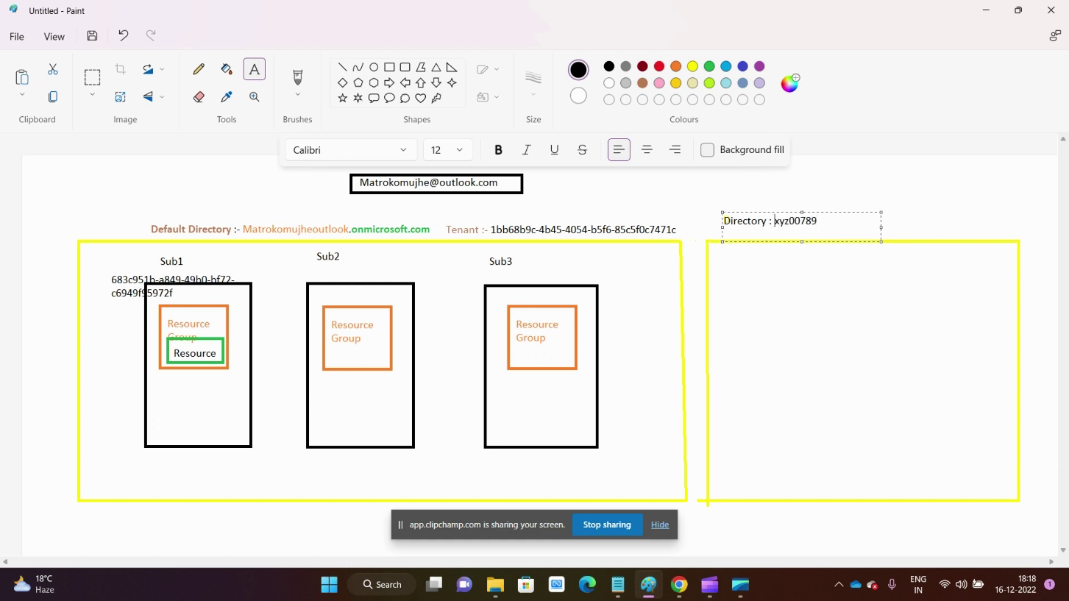
Append .onmicrosoft.com to the directory label and widen its text box so the text fits on one line.
{"action": "left_click", "coordinate": [816, 221]}
{"action": "type", "text": ".onmicrosoft."}
{"action": "type", "text": "com"}
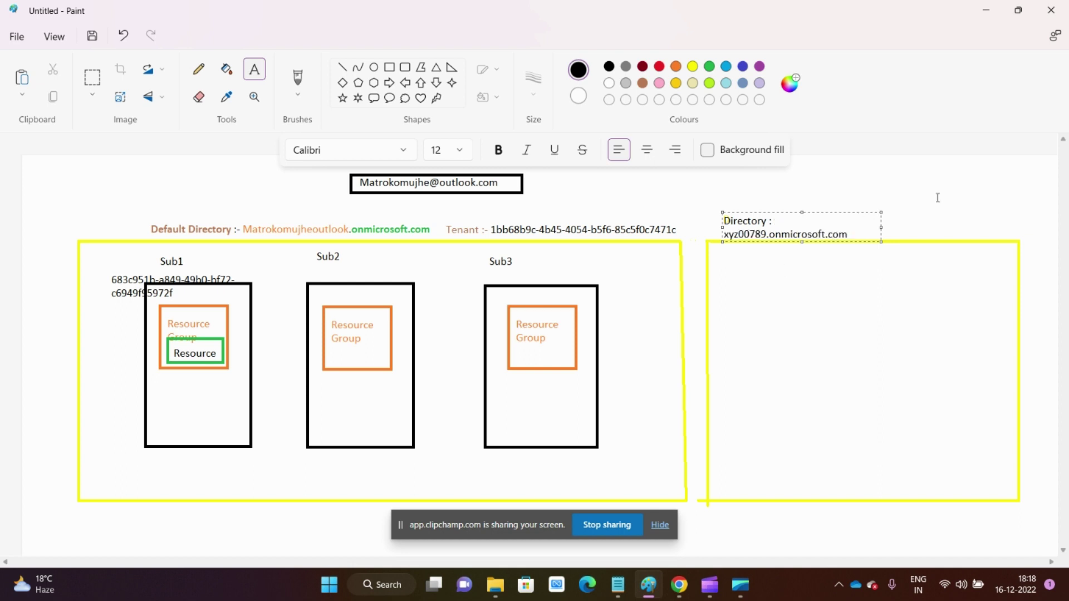
{"action": "left_click_drag", "start_coordinate": [881, 227], "coordinate": [922, 219]}
{"action": "left_click", "coordinate": [710, 271]}
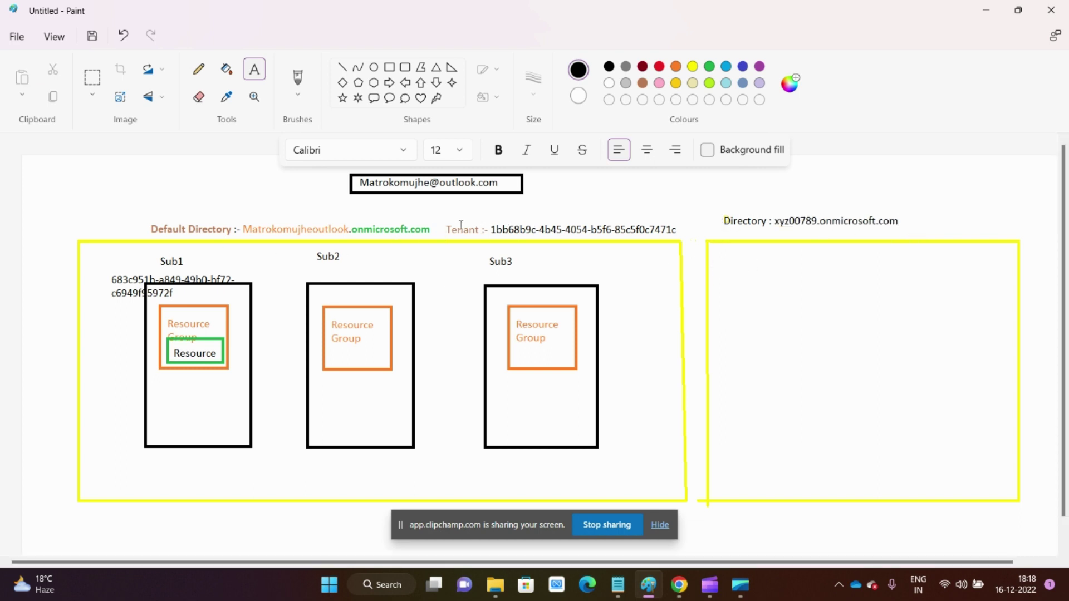
Open the Azure portal's directory settings, reload the directory list and switch to the XYZ directory.
{"action": "left_click", "coordinate": [679, 584]}
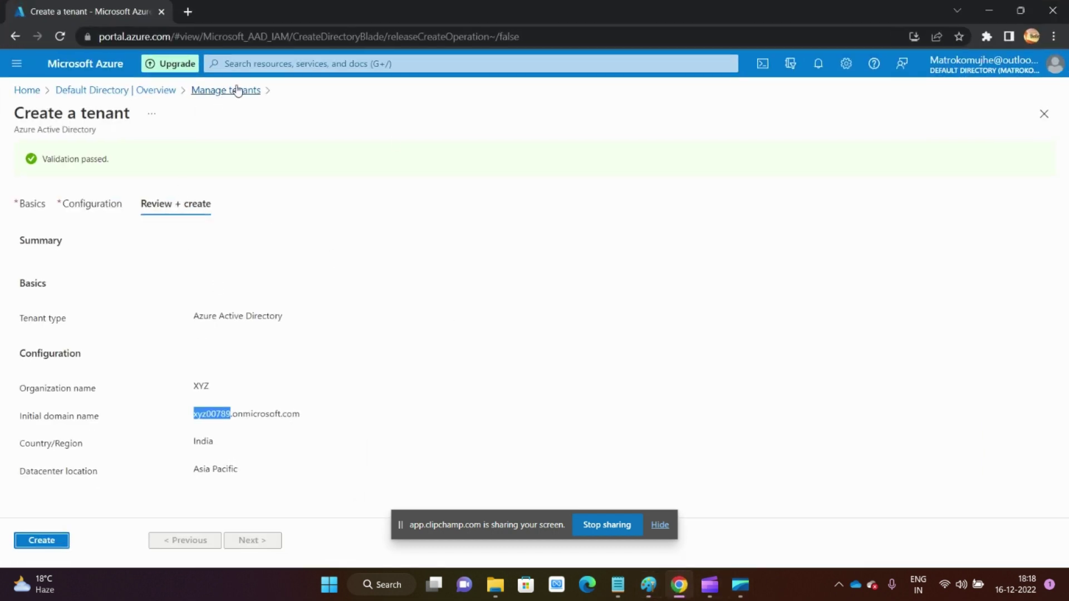
{"action": "left_click", "coordinate": [845, 67]}
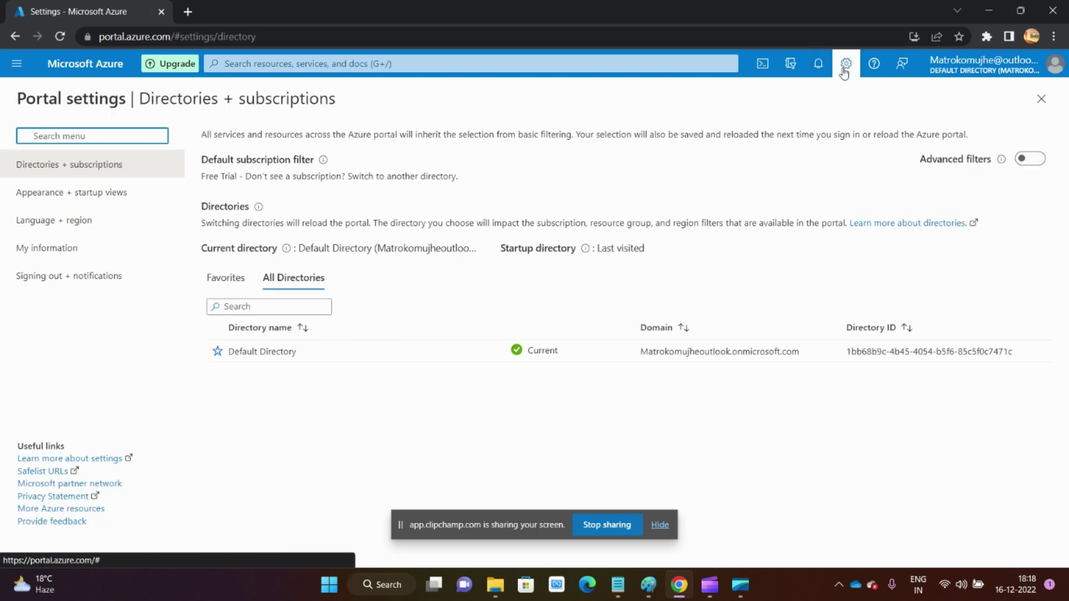
{"action": "left_click", "coordinate": [60, 37]}
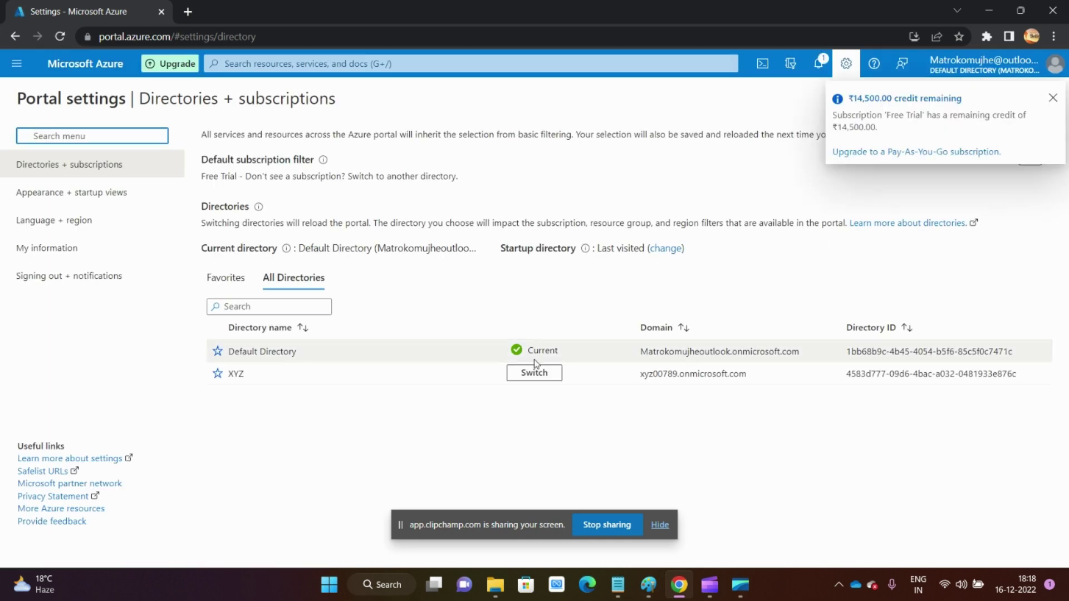
{"action": "left_click", "coordinate": [553, 374]}
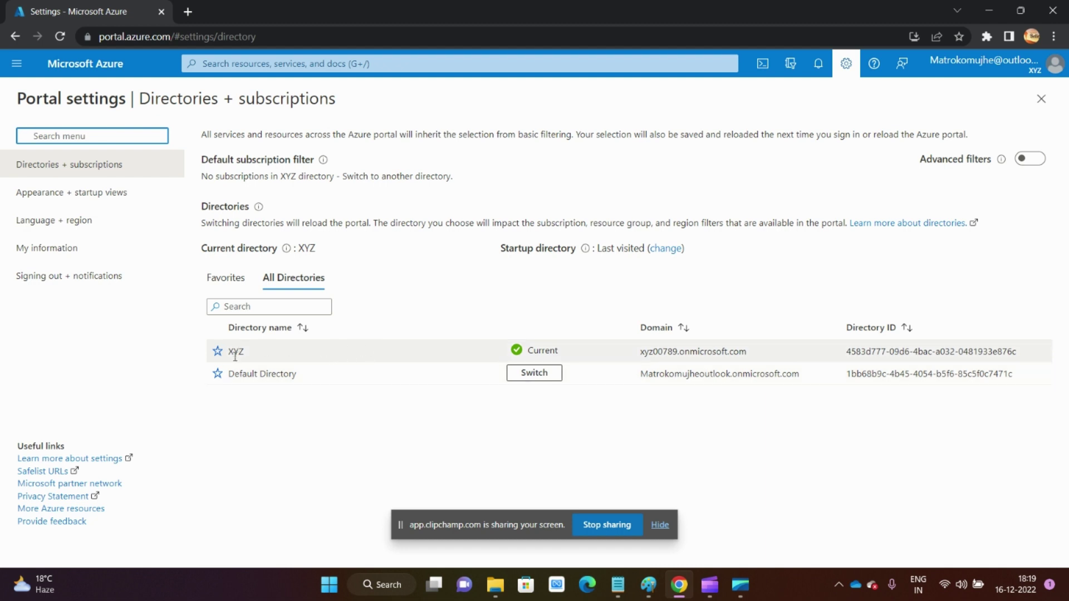
Search for azure ac, open Azure Active Directory for the XYZ directory and copy its tenant ID.
{"action": "left_click", "coordinate": [288, 64]}
{"action": "type", "text": "ac"}
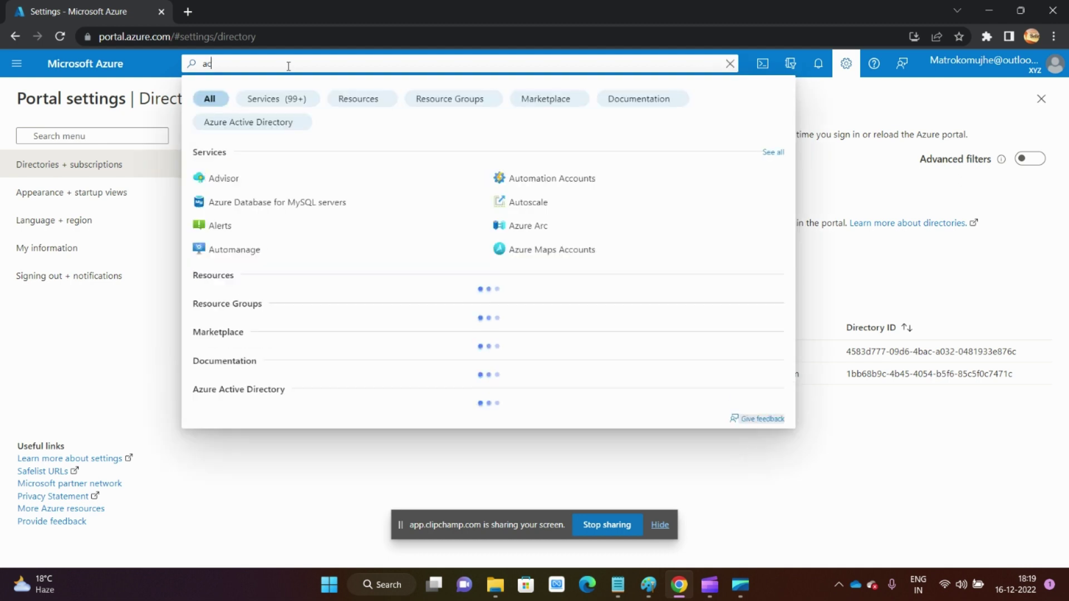
{"action": "key", "text": "BackSpace"}
{"action": "key", "text": "BackSpace"}
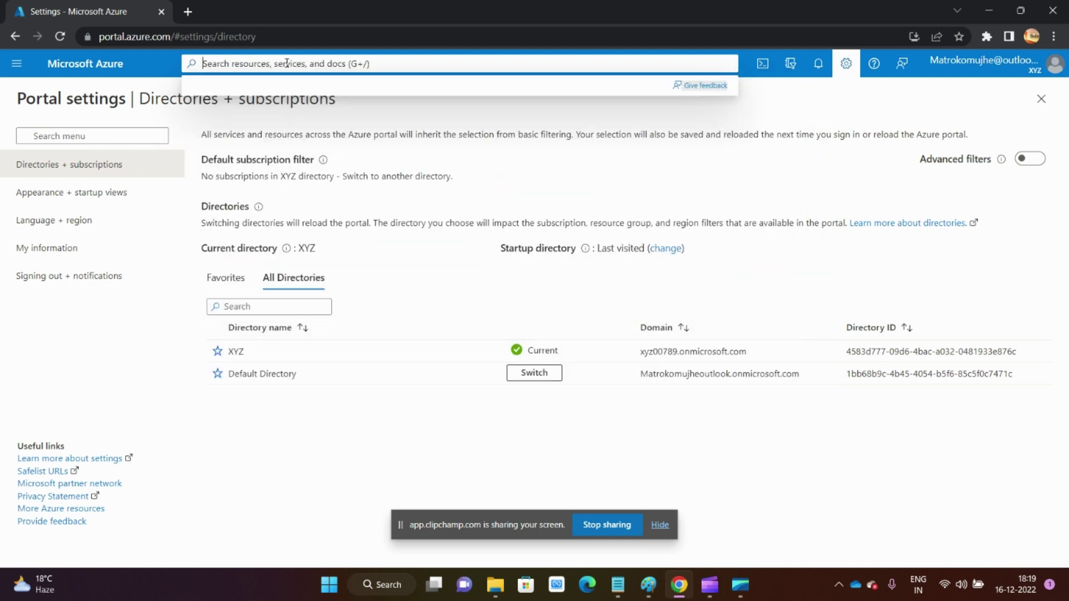
{"action": "type", "text": "azure "}
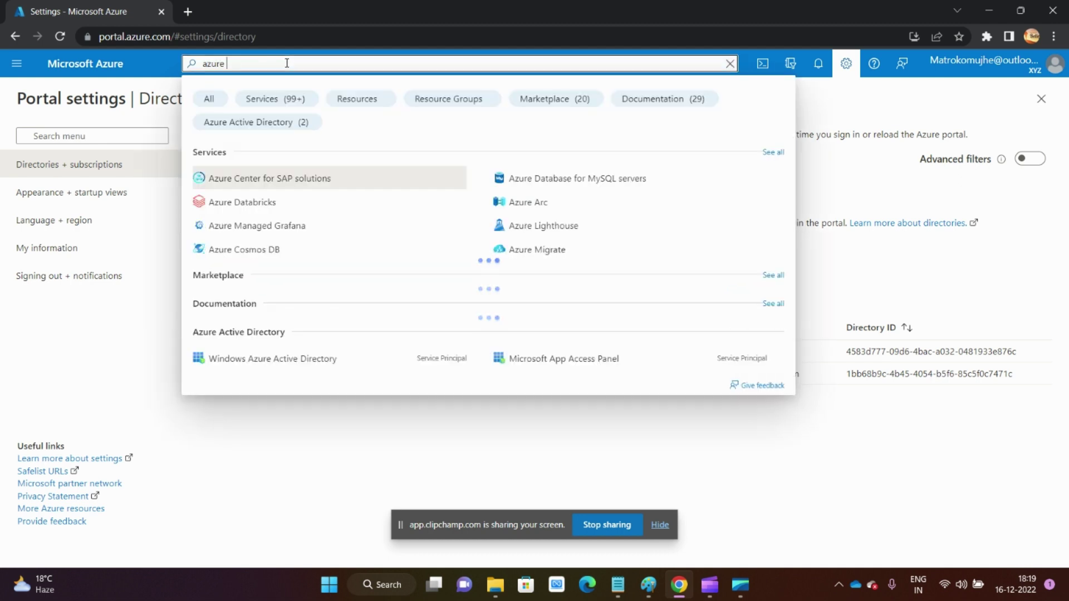
{"action": "type", "text": "ac"}
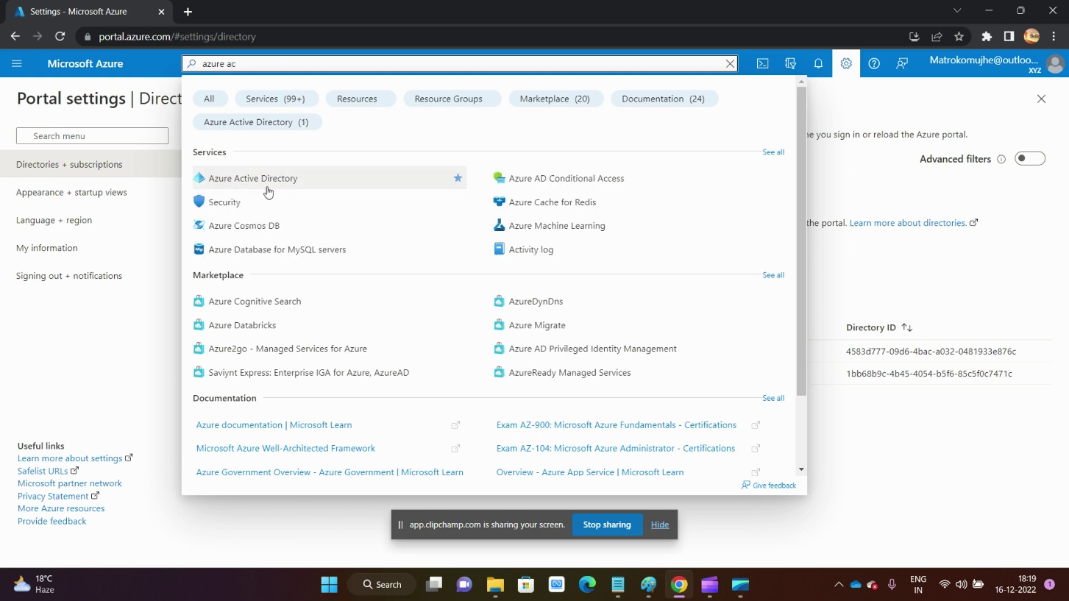
{"action": "left_click", "coordinate": [273, 177]}
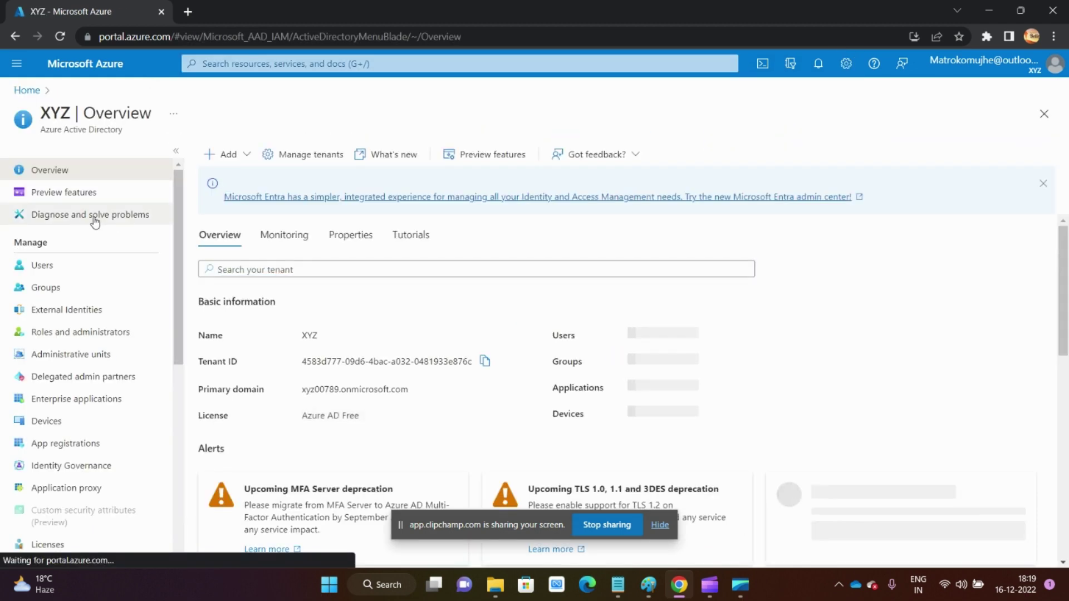
{"action": "left_click", "coordinate": [485, 361]}
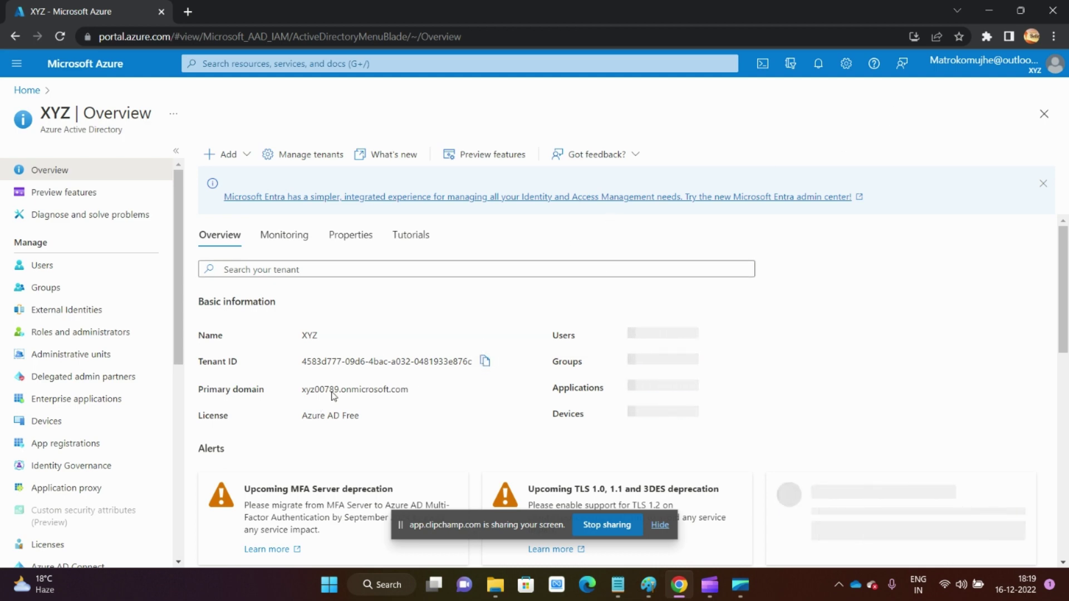
{"action": "left_click_drag", "start_coordinate": [301, 391], "coordinate": [403, 392]}
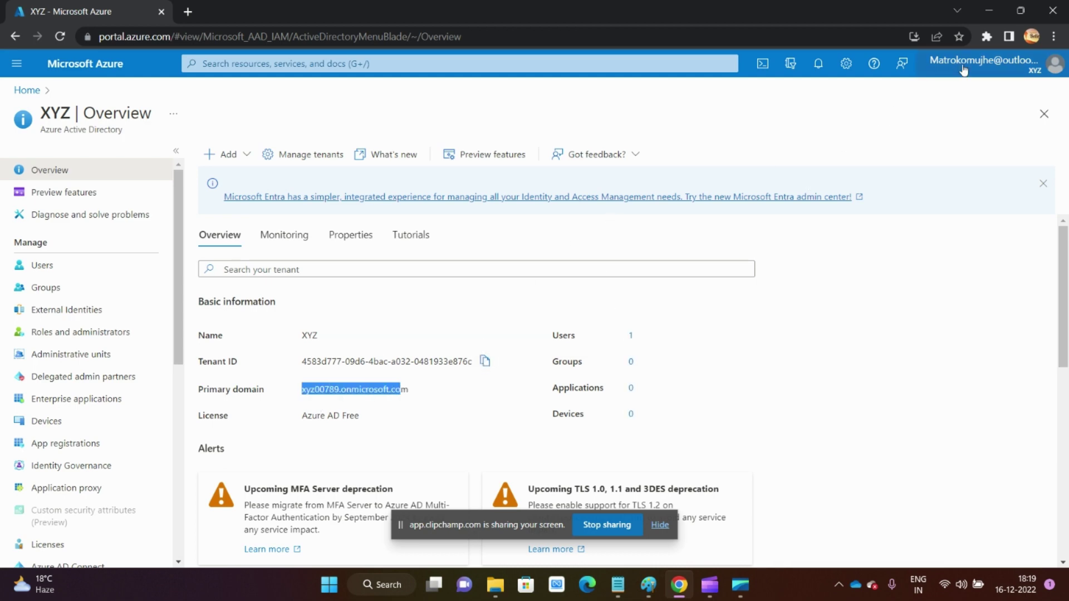
Switch to Paint and add a text box above the xyz00789 directory label containing ":-" followed by the copied tenant ID.
{"action": "left_click", "coordinate": [983, 7]}
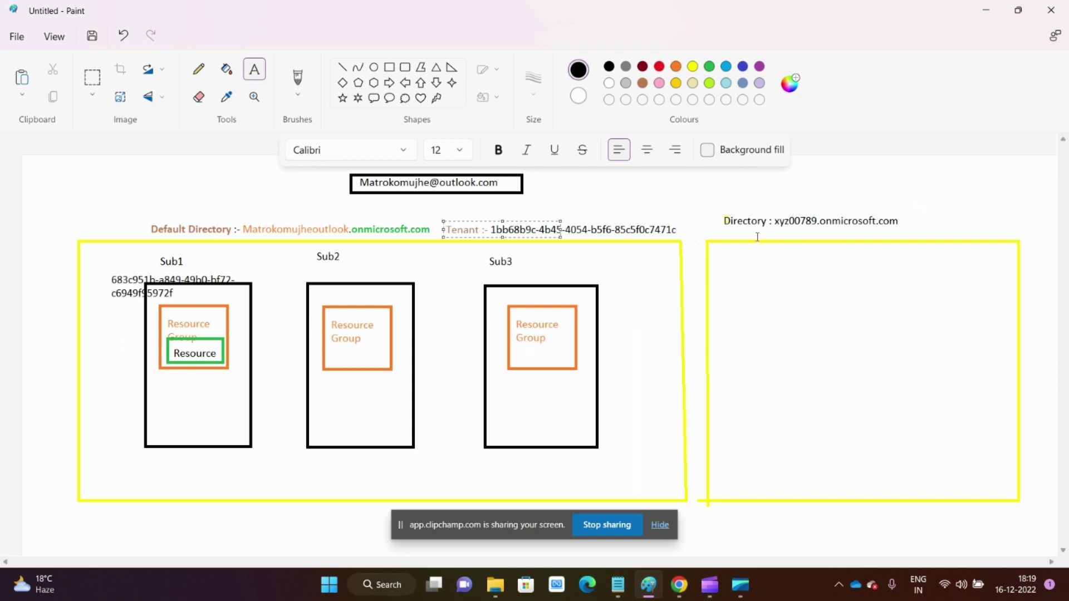
{"action": "left_click", "coordinate": [815, 197]}
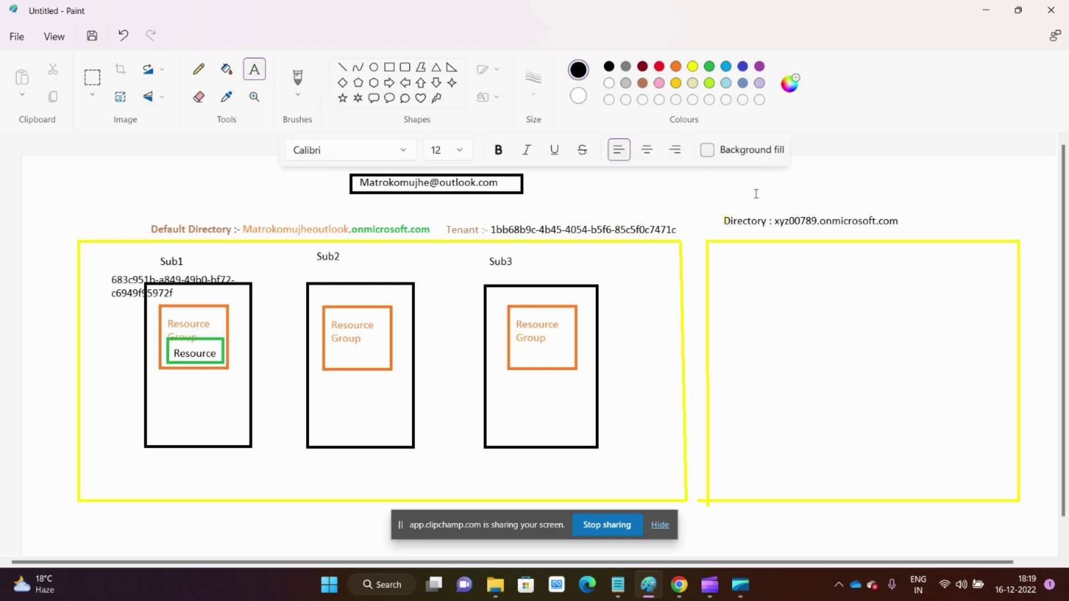
{"action": "left_click_drag", "start_coordinate": [952, 205], "coordinate": [950, 205]}
{"action": "key", "text": "ctrl+v"}
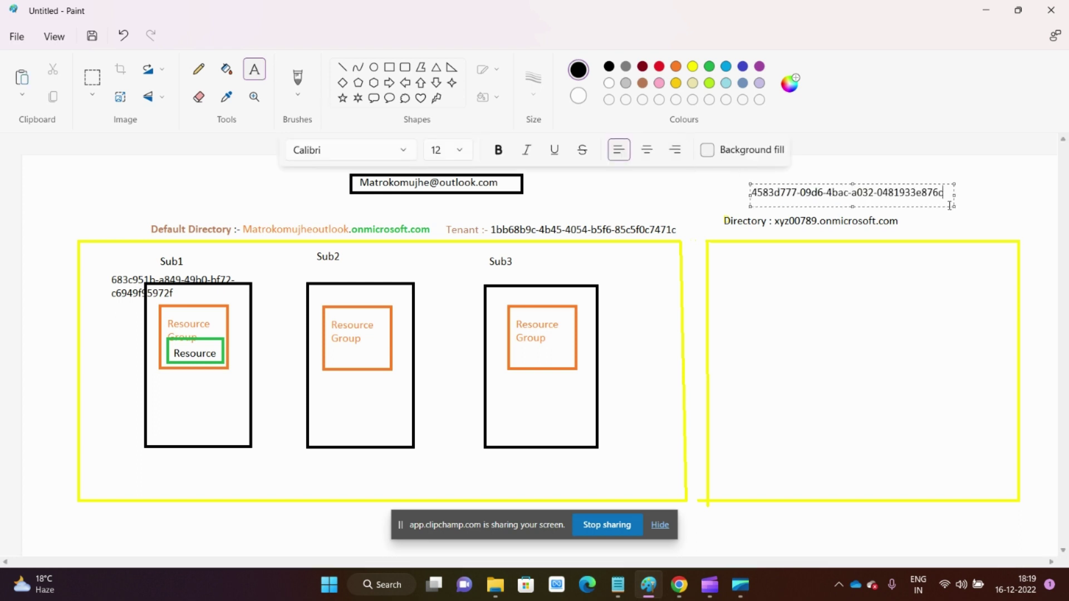
{"action": "left_click", "coordinate": [756, 191]}
{"action": "type", "text": ":-"}
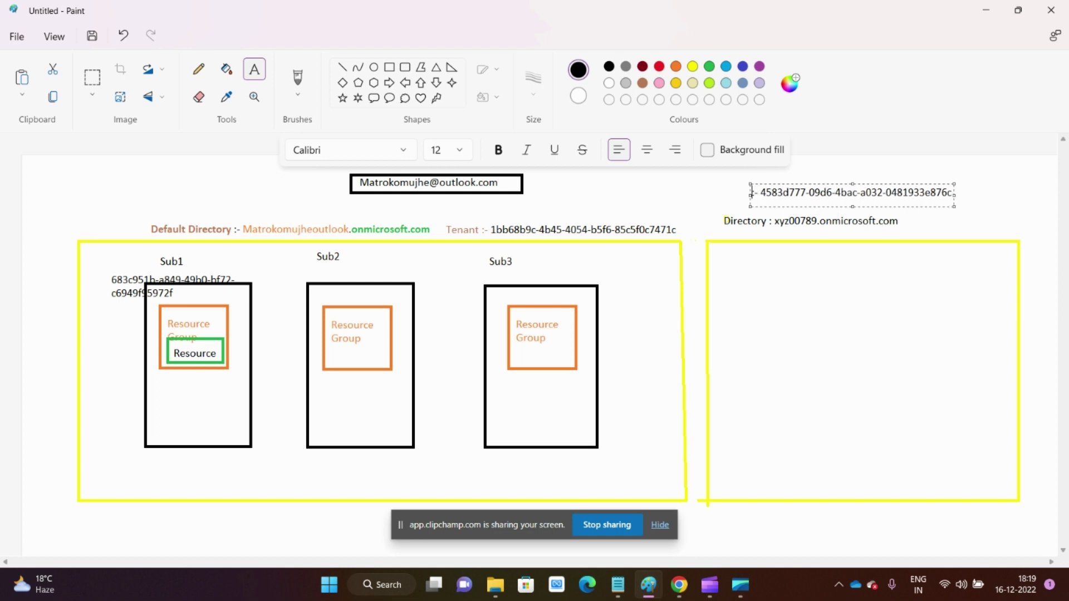
Copy the word Tenant from Notepad, paste it before ":-" in the Paint label and widen its text box to fit one line.
{"action": "left_click", "coordinate": [618, 585]}
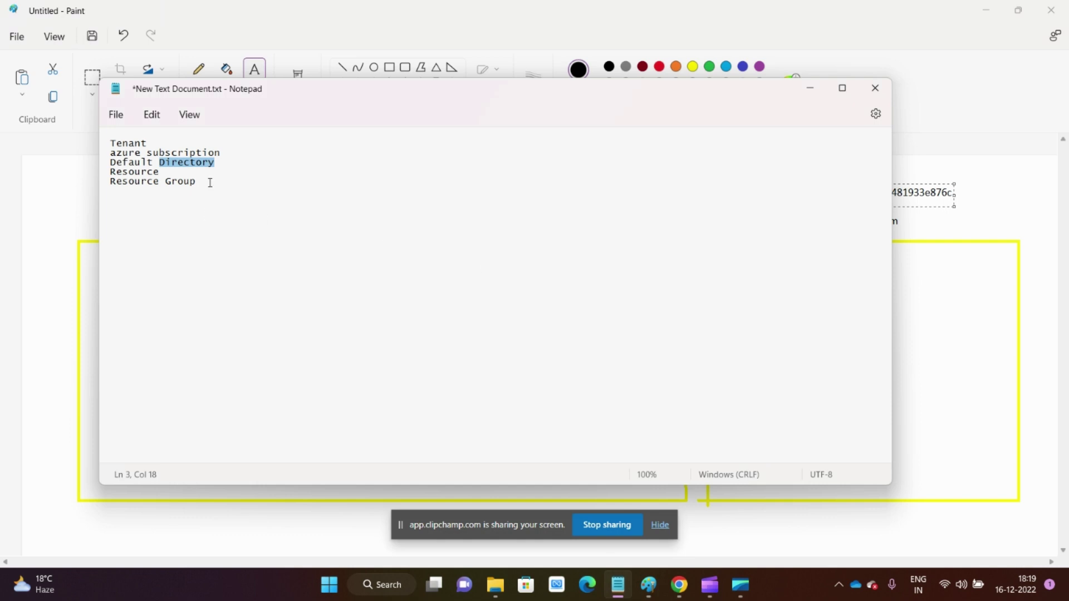
{"action": "double_click", "coordinate": [104, 144]}
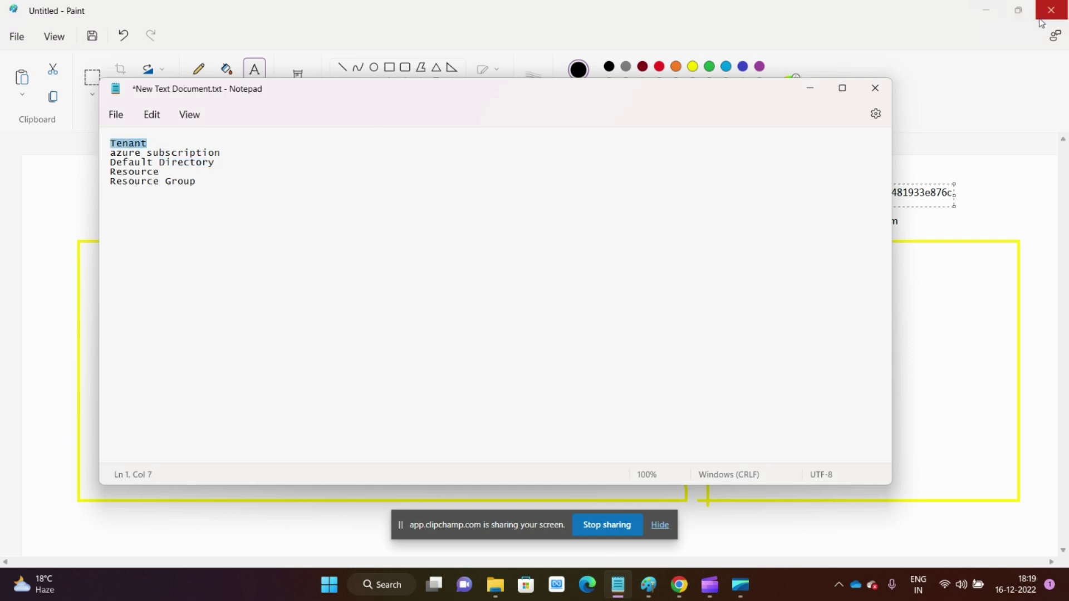
{"action": "left_click", "coordinate": [810, 88]}
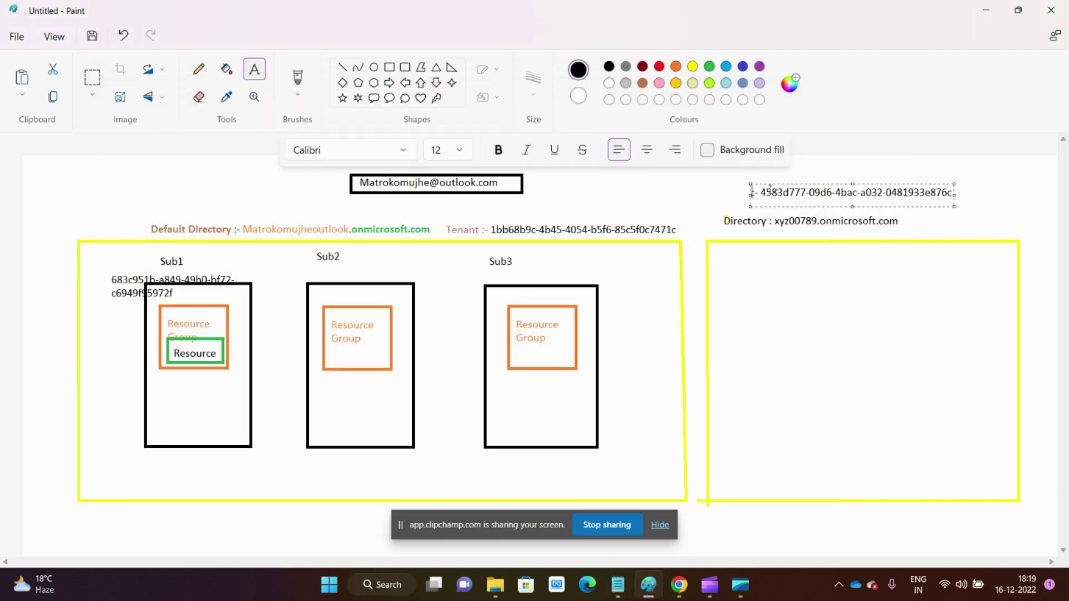
{"action": "key", "text": "ctrl+v"}
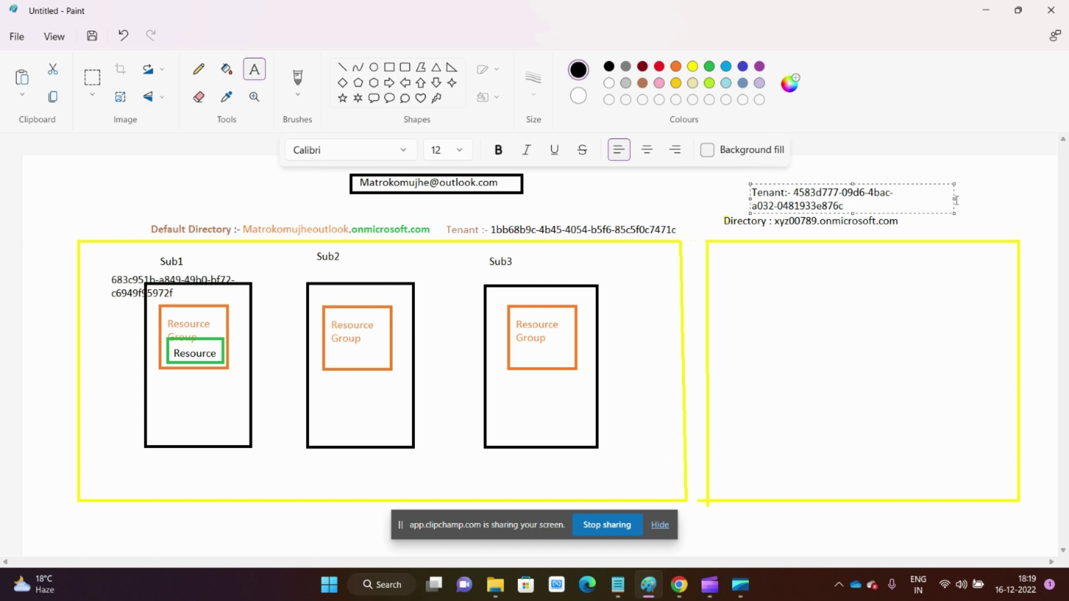
{"action": "left_click_drag", "start_coordinate": [954, 198], "coordinate": [1023, 199]}
{"action": "left_click", "coordinate": [768, 326]}
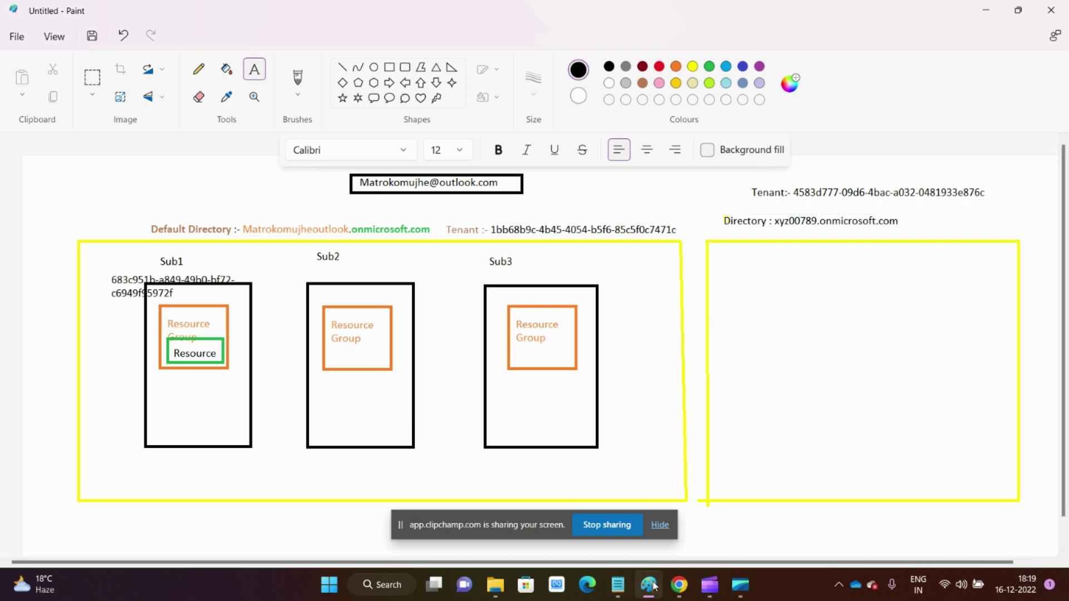
Switch to the Azure portal, view the XYZ directory's Subscriptions page and check the offers for adding a subscription.
{"action": "left_click", "coordinate": [678, 584]}
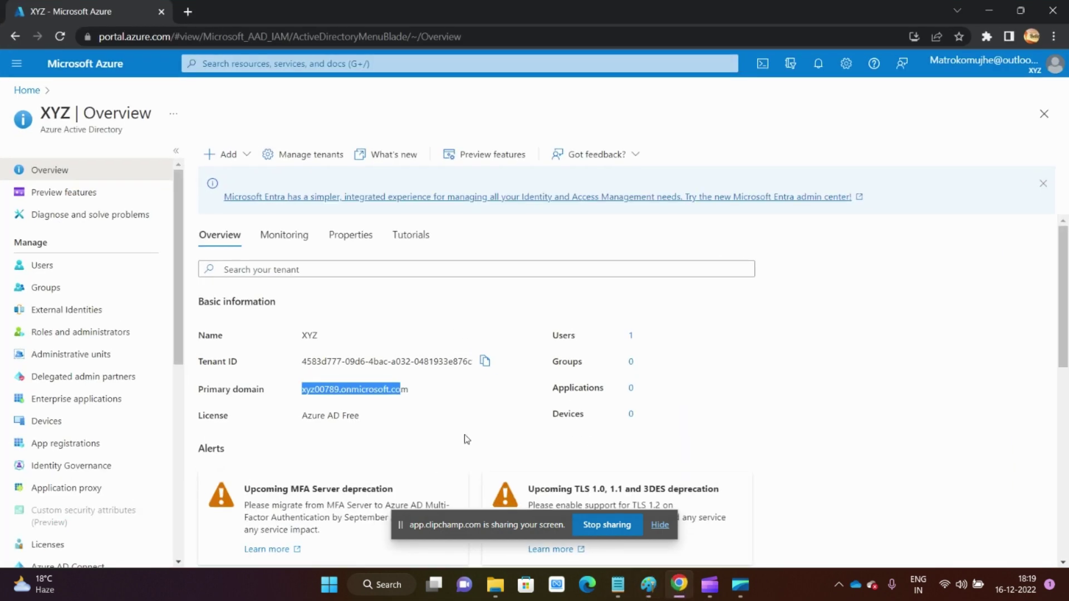
{"action": "left_click", "coordinate": [250, 63]}
{"action": "type", "text": "sub"}
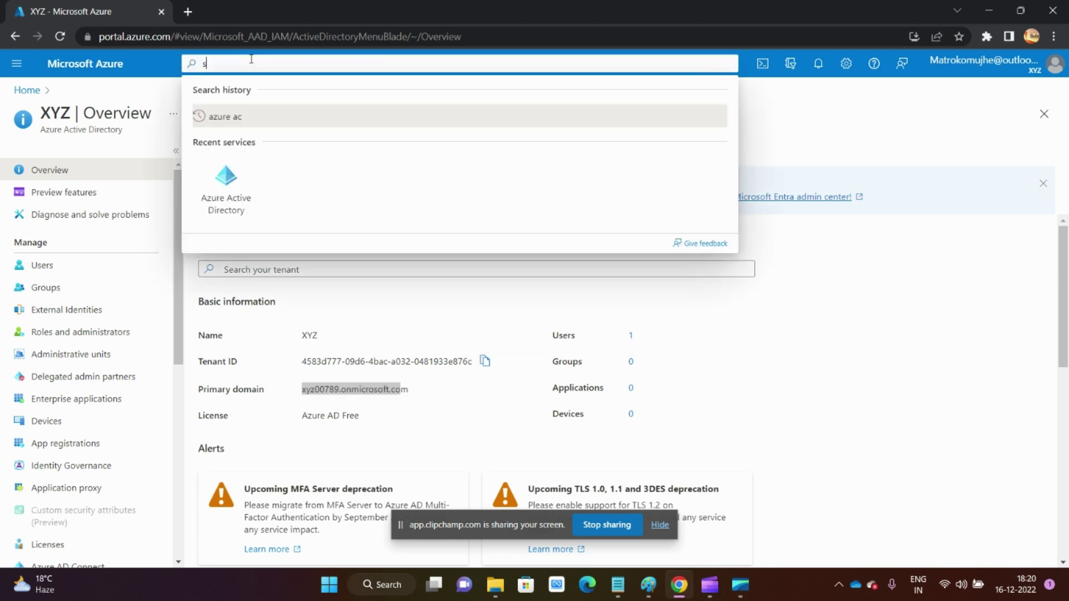
{"action": "left_click", "coordinate": [250, 185]}
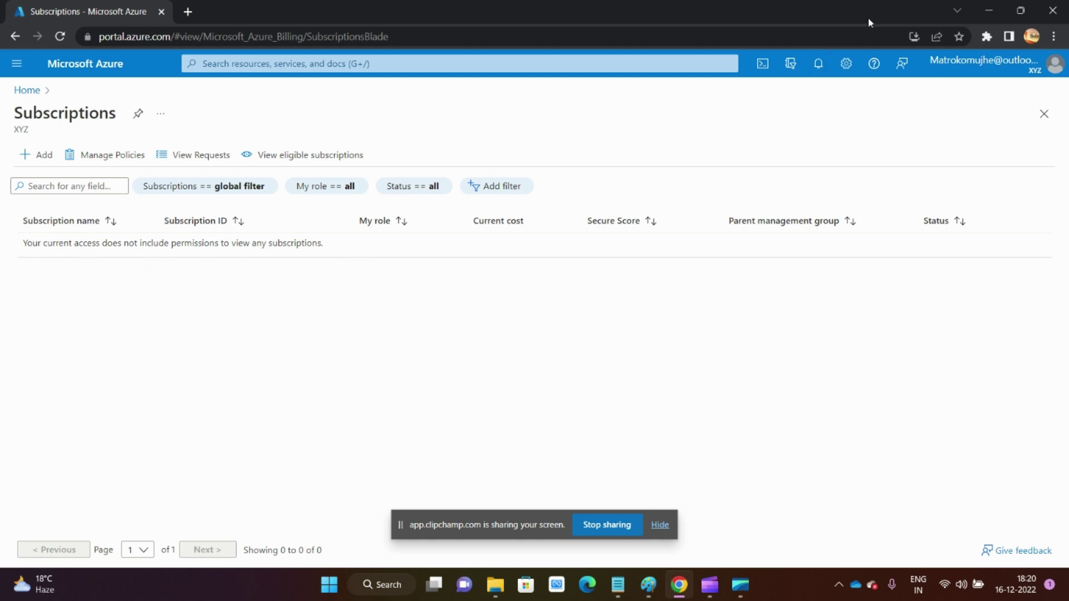
{"action": "left_click", "coordinate": [28, 156]}
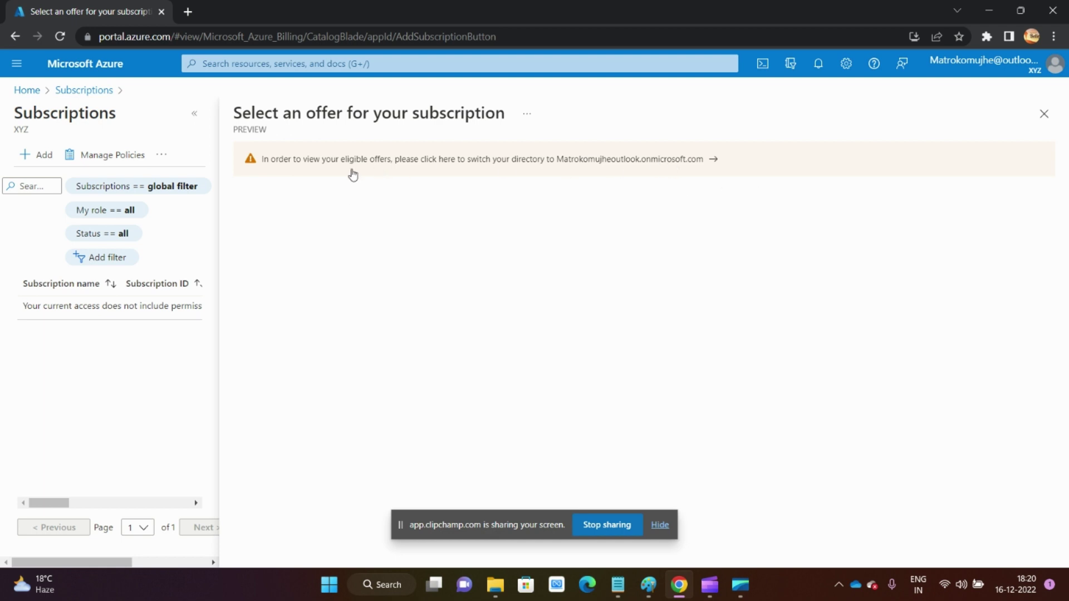
{"action": "left_click", "coordinate": [1051, 124]}
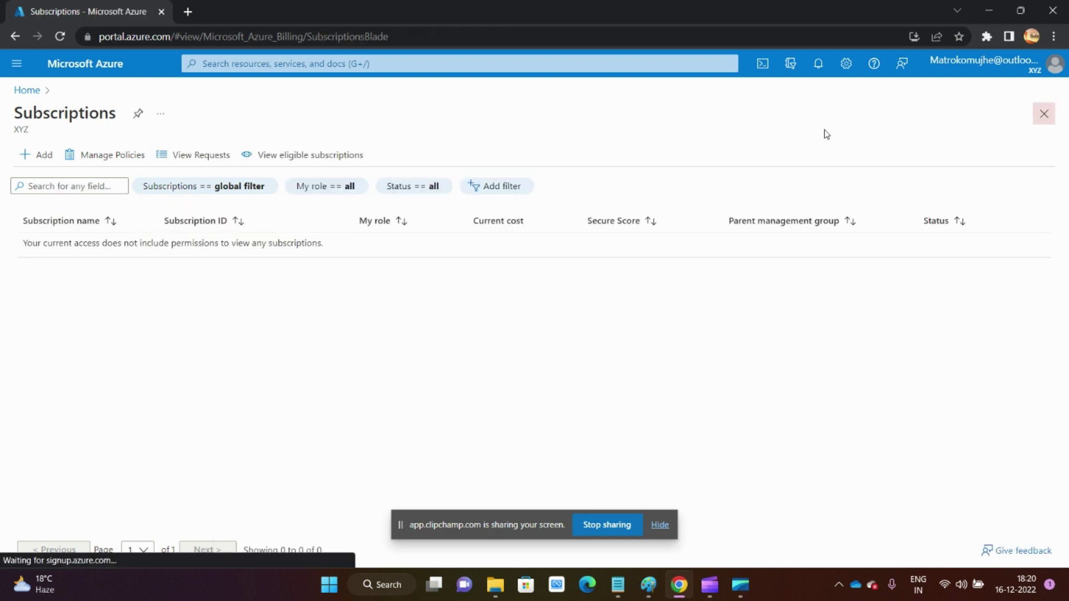
Return to Paint, add the text Free beside the Sub1 box and draw a black line from that box into the second directory's box.
{"action": "left_click", "coordinate": [989, 11]}
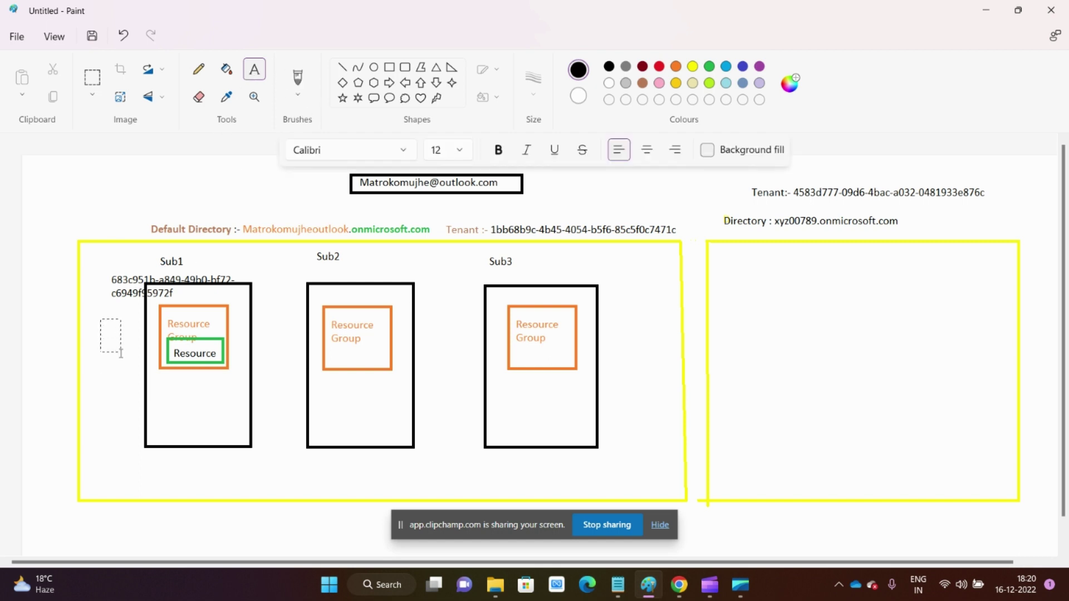
{"action": "left_click_drag", "start_coordinate": [120, 353], "coordinate": [149, 369]}
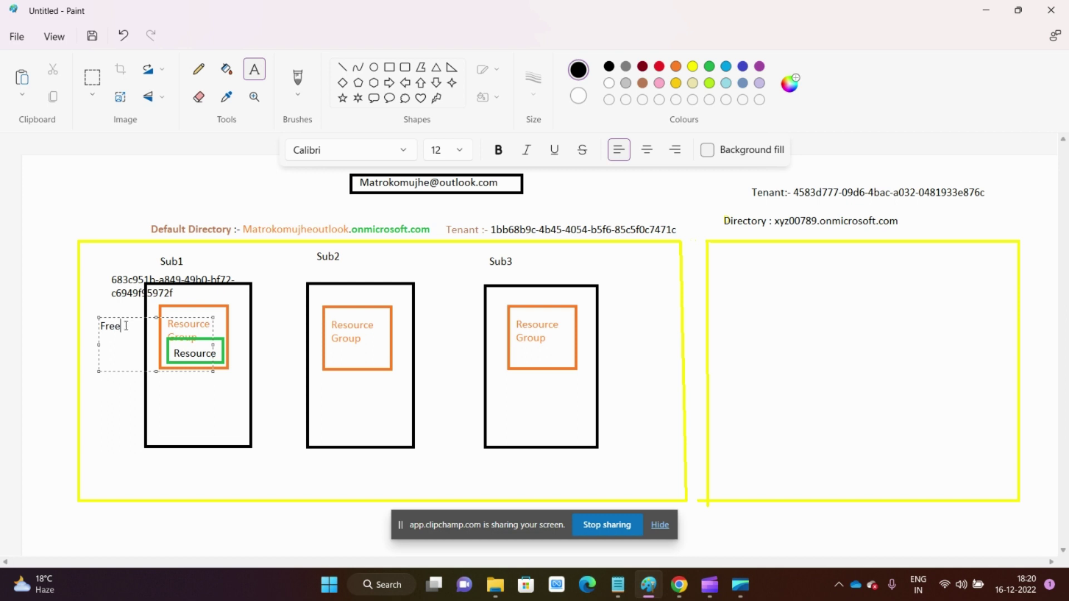
{"action": "type", "text": "Free"}
{"action": "key", "text": "Return"}
{"action": "left_click", "coordinate": [342, 66]}
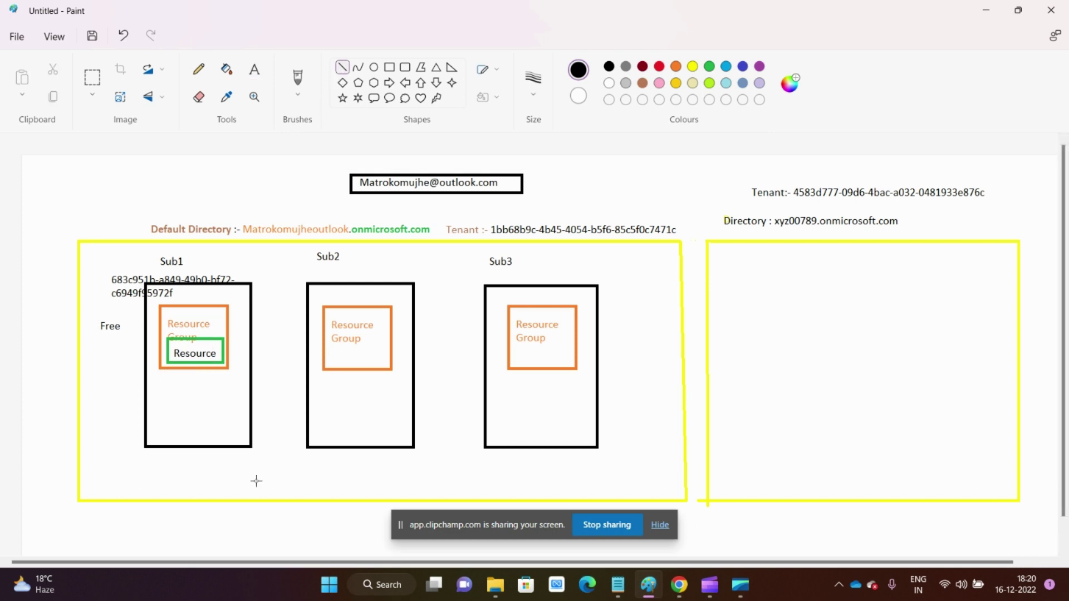
{"action": "mouse_move", "coordinate": [209, 449]}
{"action": "left_mouse_down"}
{"action": "mouse_move", "coordinate": [341, 496]}
{"action": "mouse_move", "coordinate": [749, 474]}
{"action": "mouse_move", "coordinate": [812, 368]}
{"action": "left_mouse_up"}
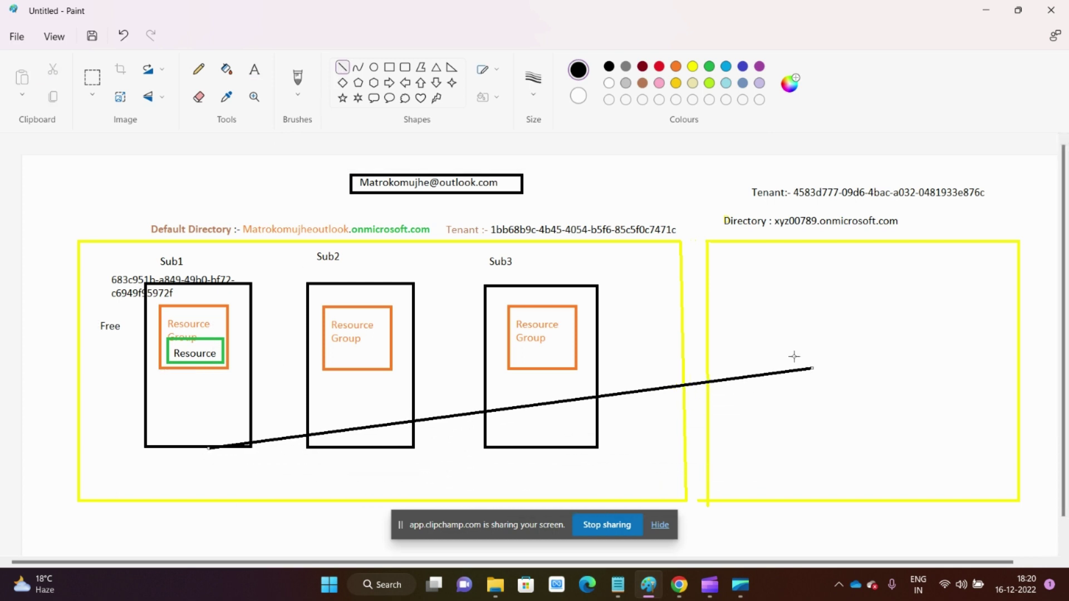
Switch to the Azure portal, view the XYZ directory's Azure Active Directory overview and browse the service search suggestions.
{"action": "left_click", "coordinate": [988, 13]}
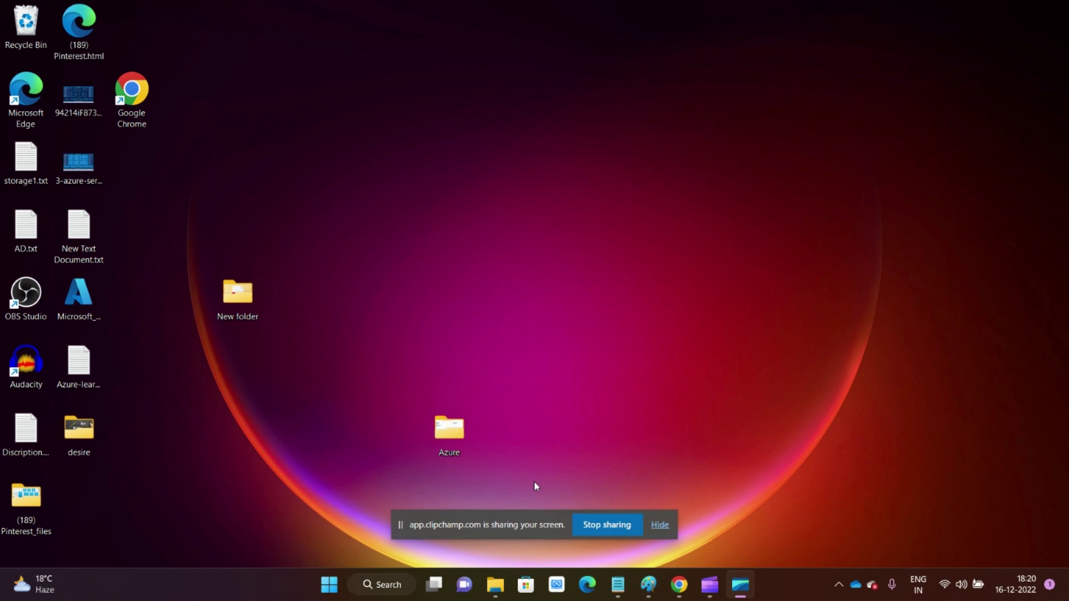
{"action": "left_click", "coordinate": [680, 585]}
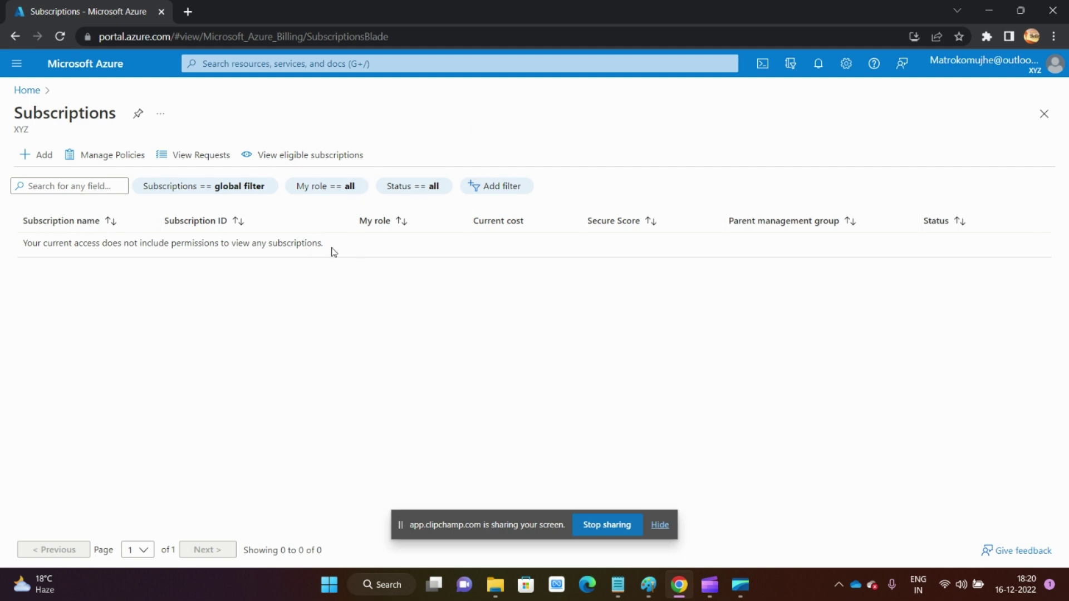
{"action": "left_click", "coordinate": [248, 63]}
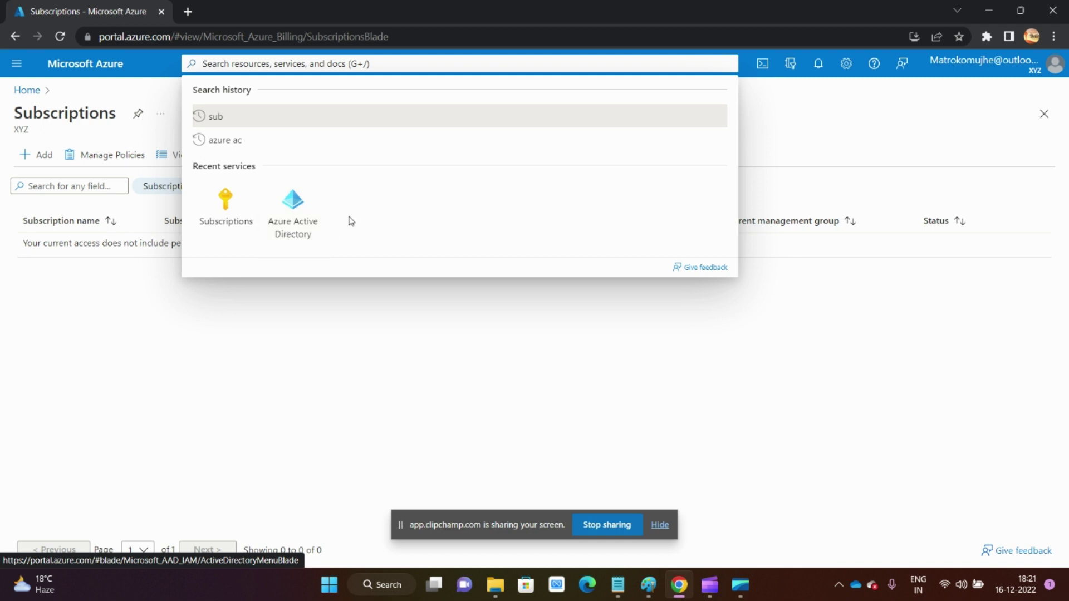
{"action": "left_click", "coordinate": [287, 225]}
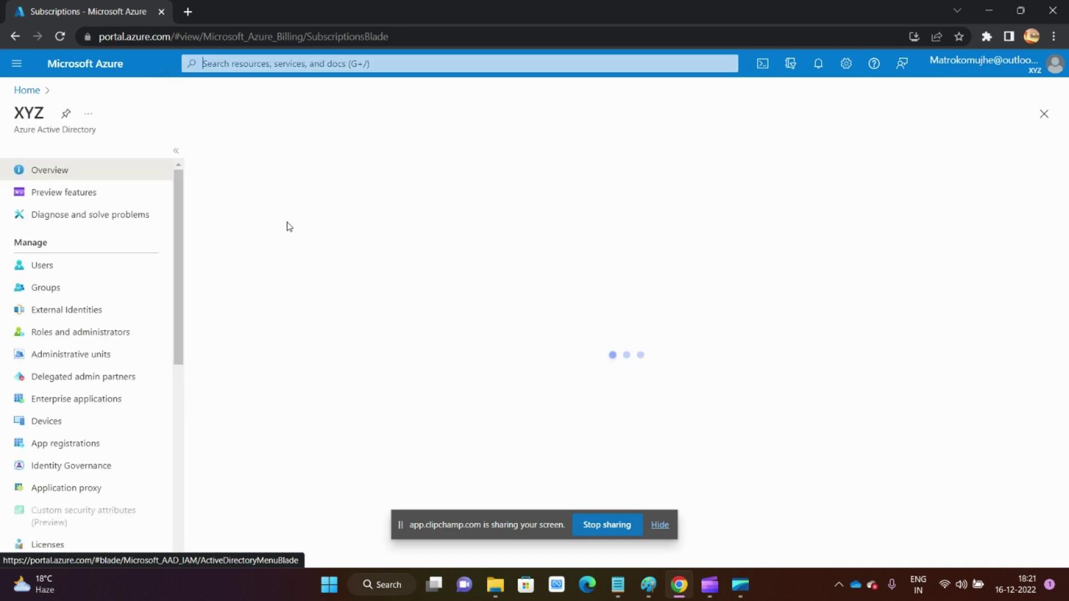
{"action": "left_click", "coordinate": [330, 62]}
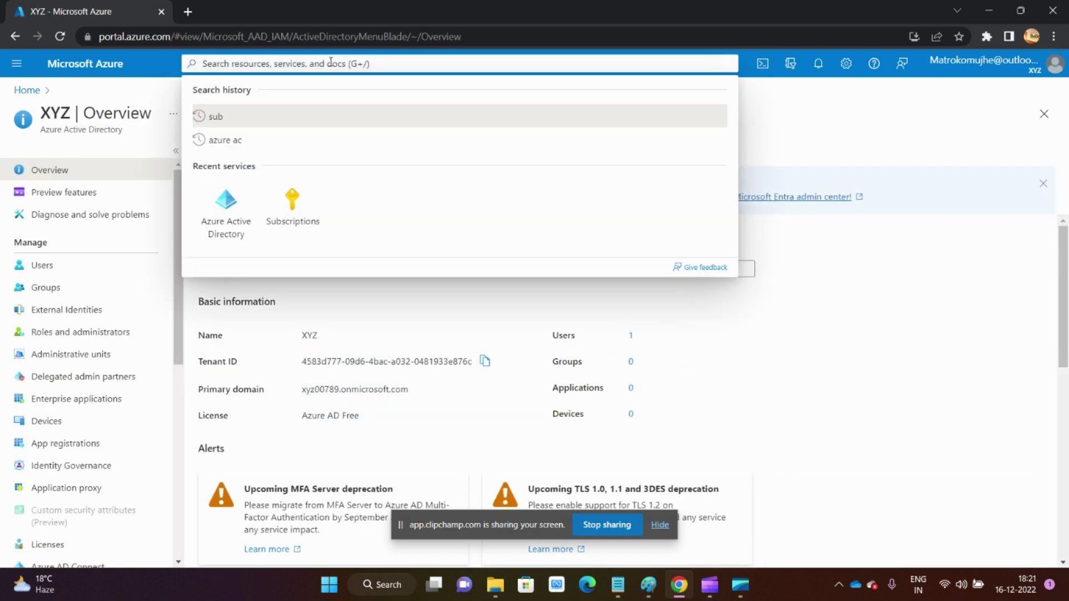
{"action": "type", "text": "s"}
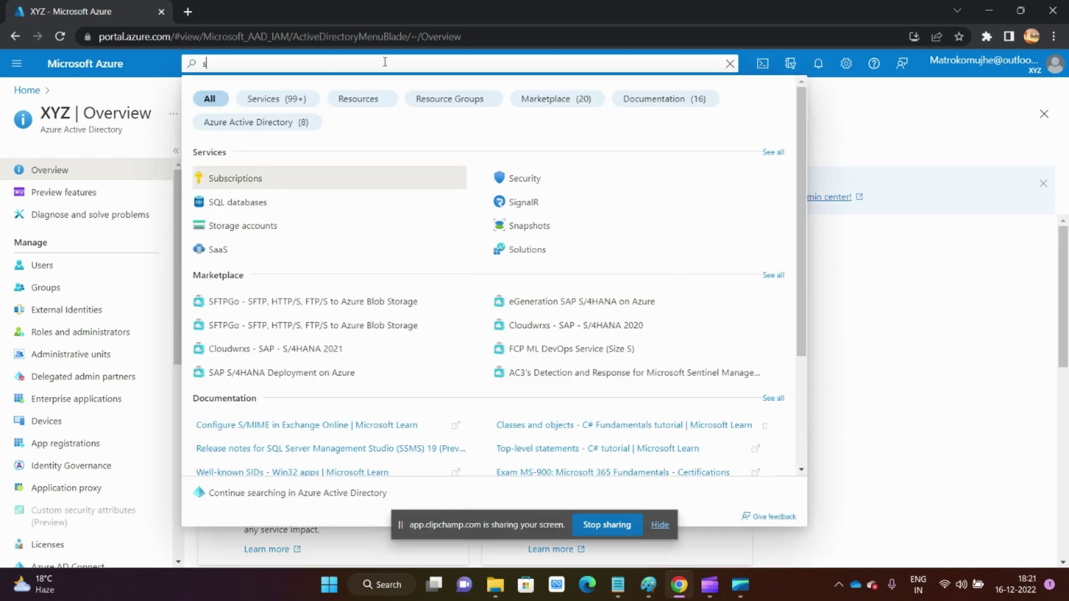
{"action": "left_click", "coordinate": [895, 163]}
Open the portal's directory settings and switch from XYZ back to Default Directory.
{"action": "left_click", "coordinate": [818, 63]}
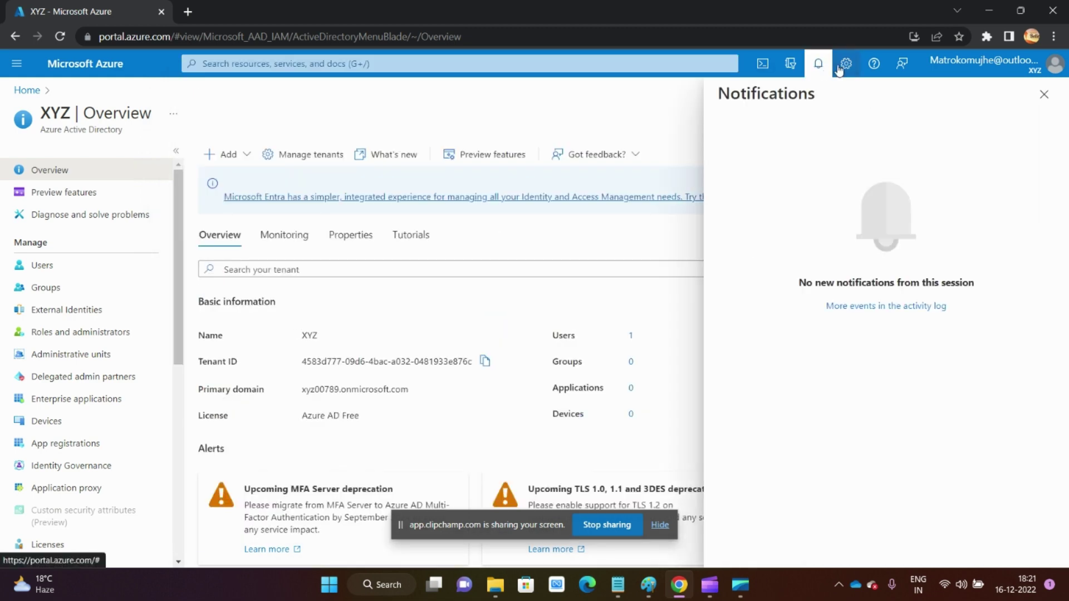
{"action": "left_click", "coordinate": [841, 65]}
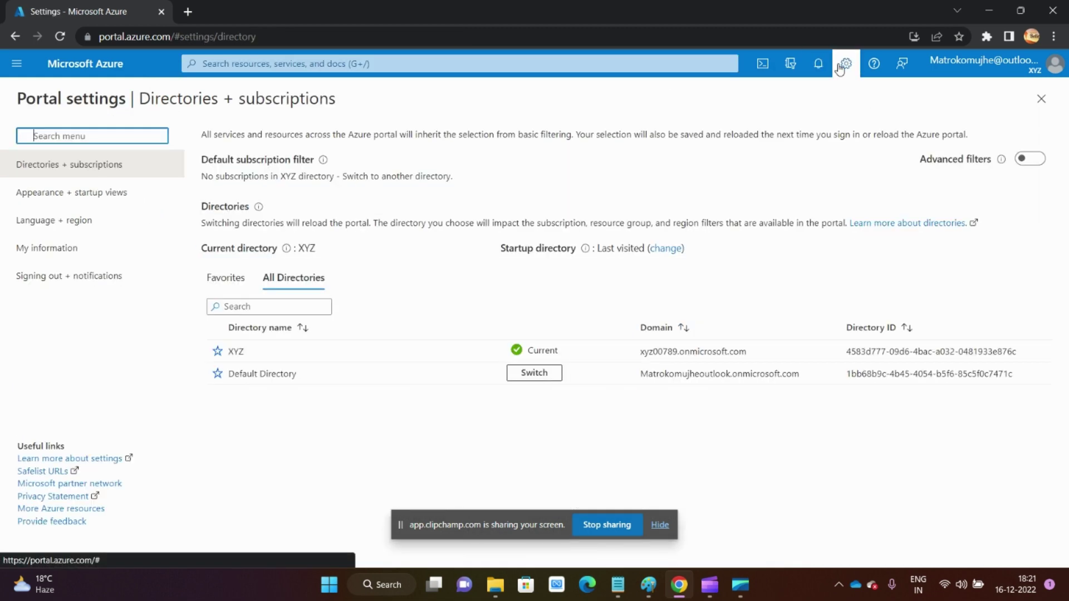
{"action": "left_click", "coordinate": [523, 374]}
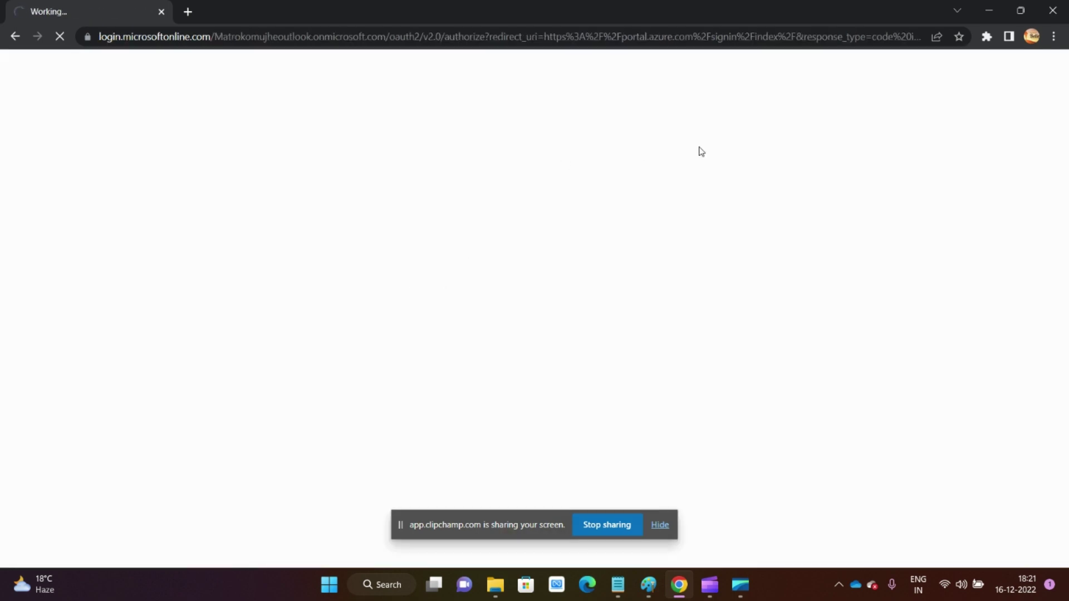
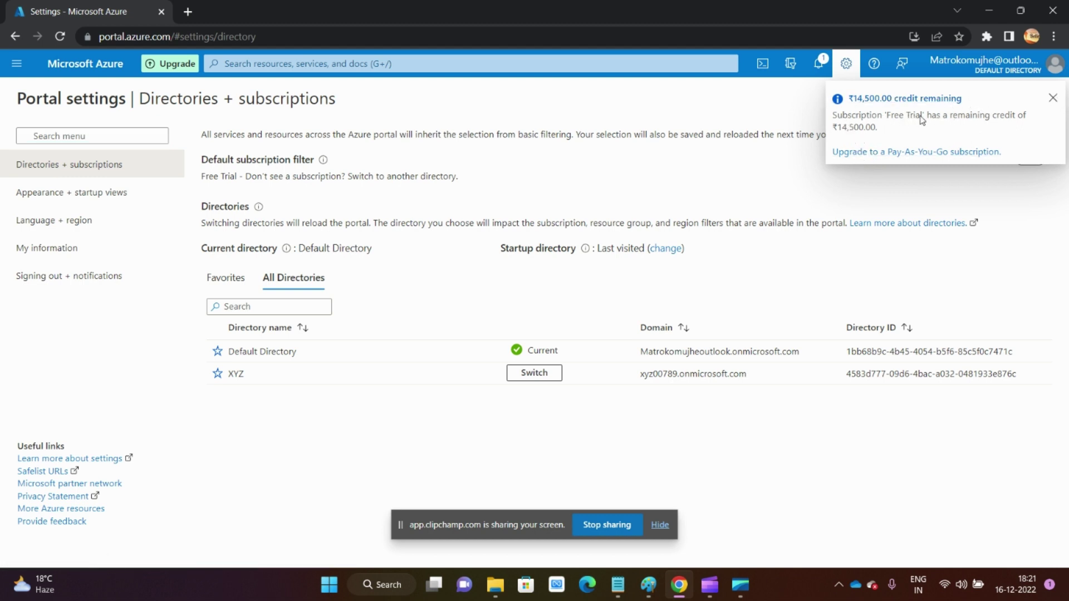
Find Subscriptions among the recent services and open the overview of Default Directory's Free Trial subscription.
{"action": "left_click", "coordinate": [383, 65]}
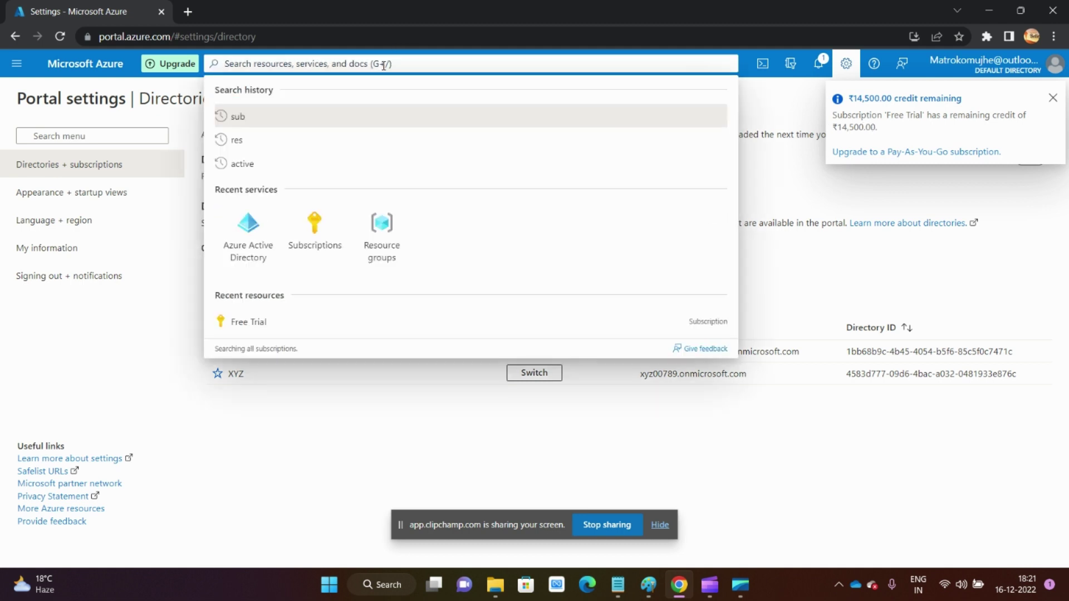
{"action": "left_click", "coordinate": [314, 231]}
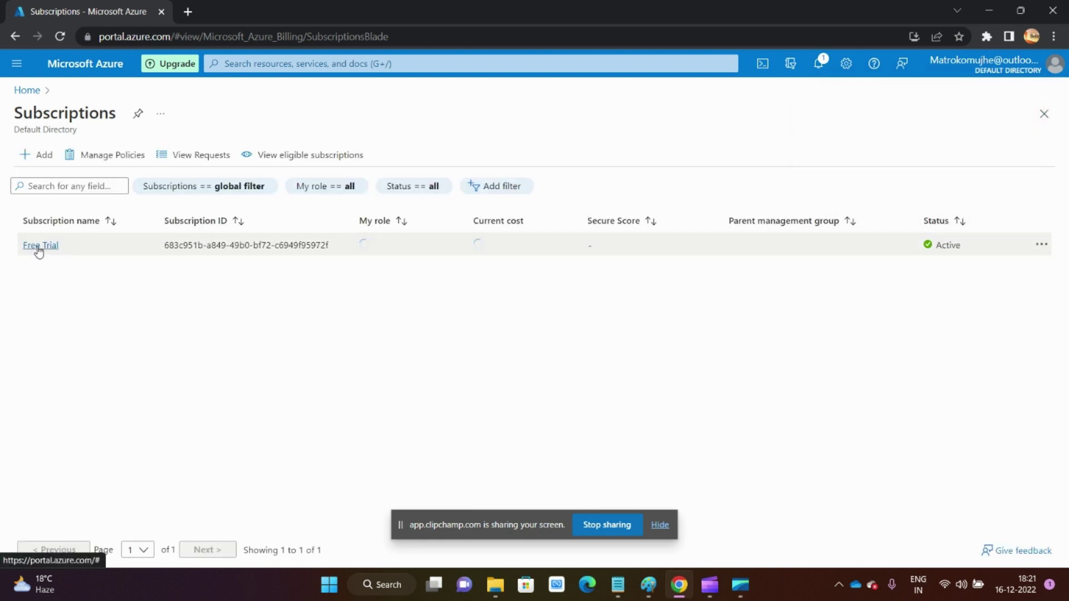
{"action": "left_click", "coordinate": [39, 246]}
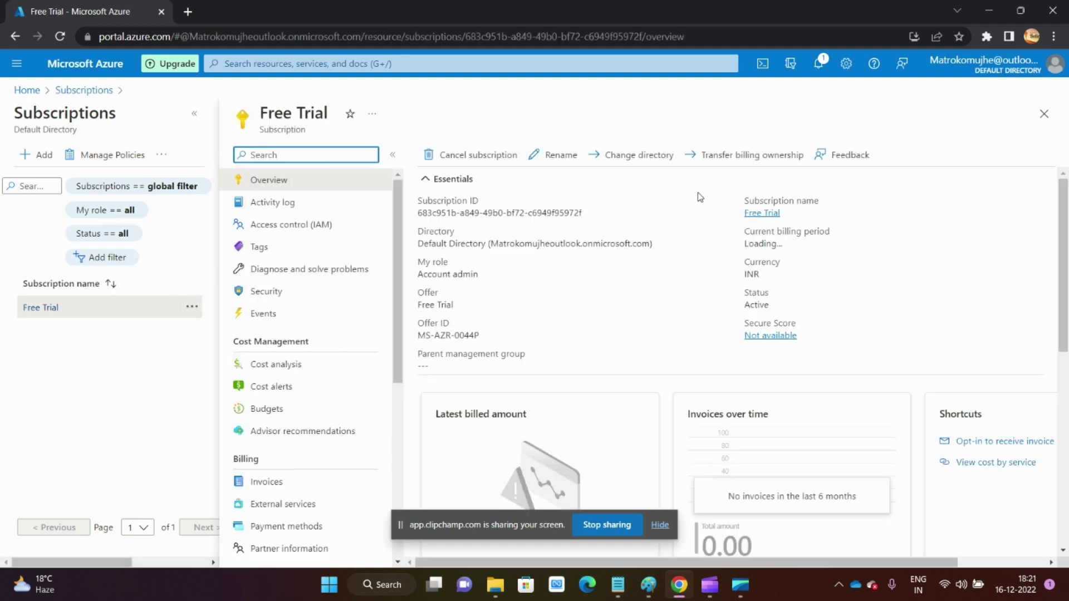
Change the Free Trial subscription's directory to XYZ, acknowledging that some resources and role assignments do not transfer.
{"action": "left_click", "coordinate": [645, 158]}
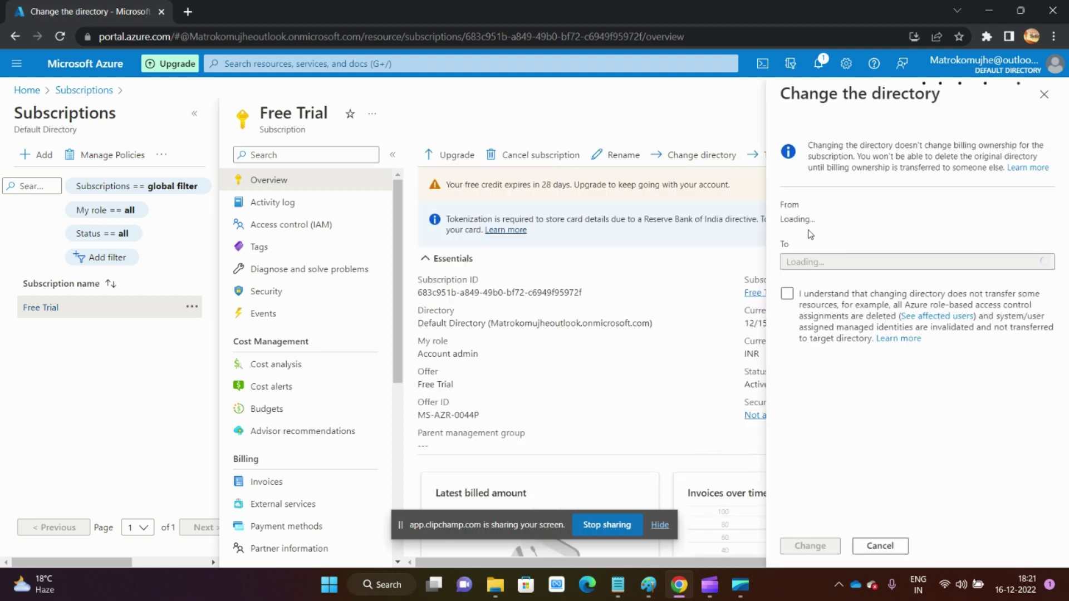
{"action": "left_click", "coordinate": [814, 266]}
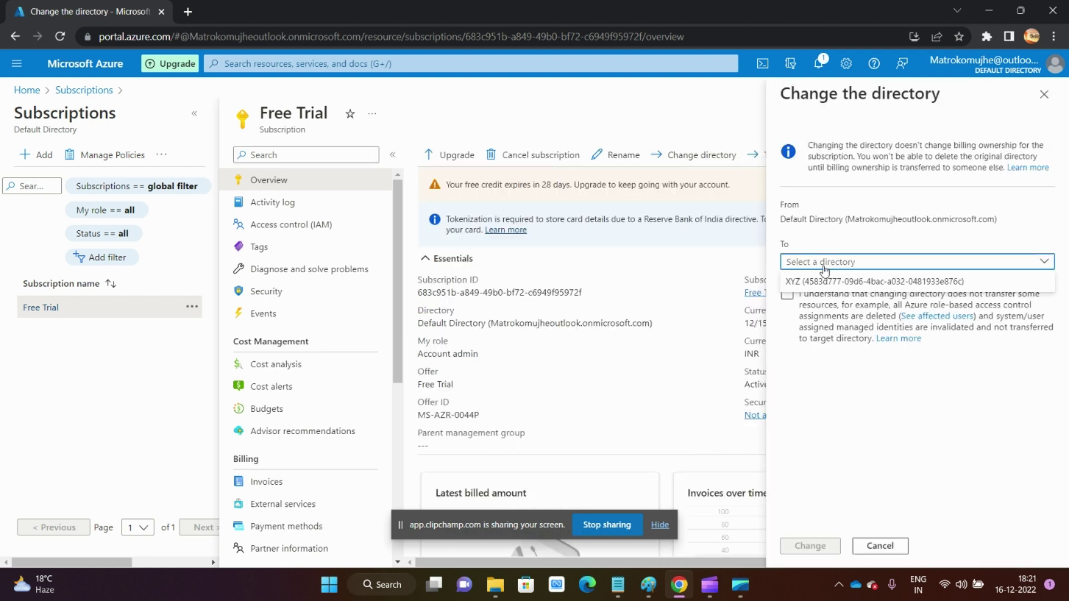
{"action": "left_click", "coordinate": [824, 285]}
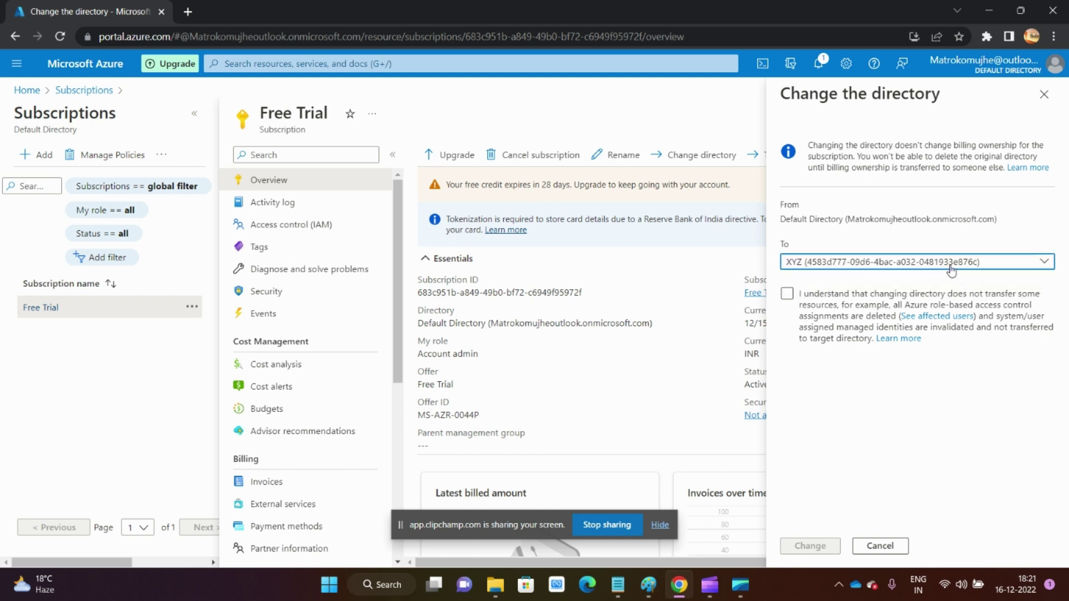
{"action": "left_click", "coordinate": [787, 295]}
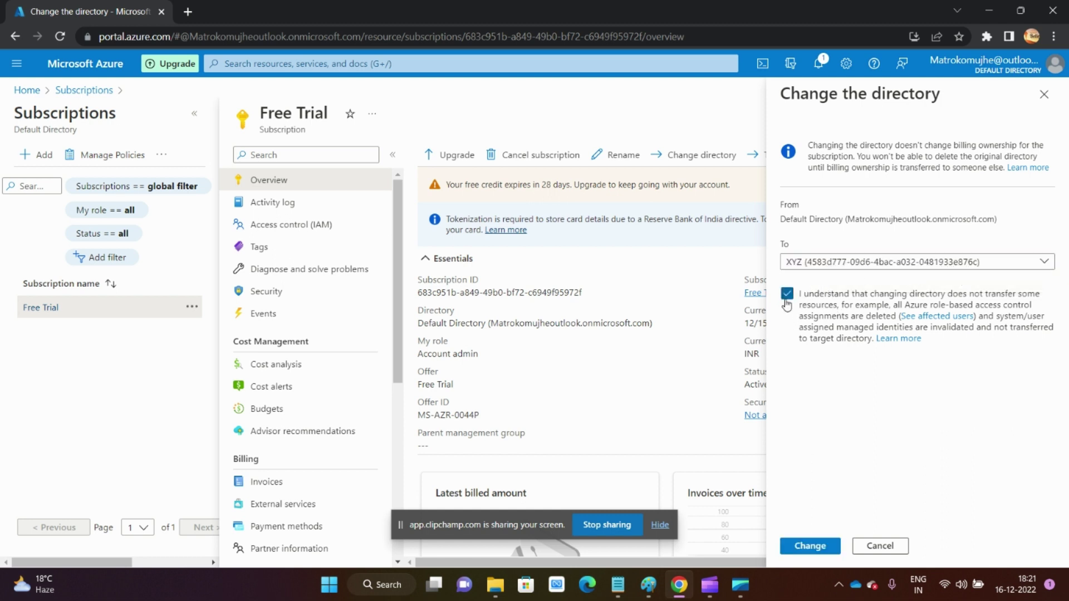
{"action": "left_click", "coordinate": [810, 547]}
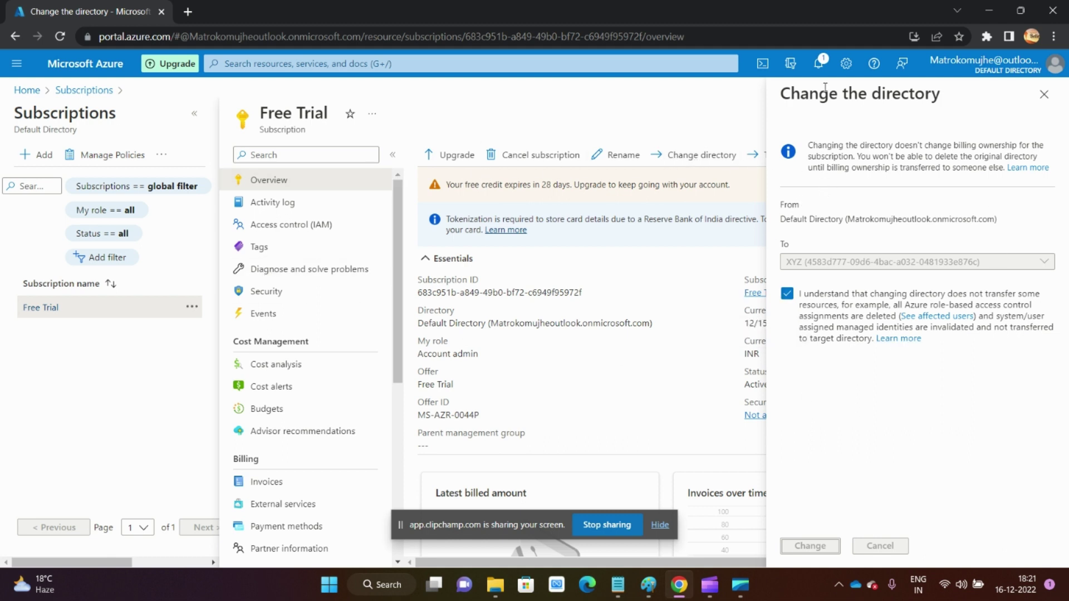
Check the portal notifications, reload the Free Trial subscription page and dismiss the remaining-credit notice.
{"action": "left_click", "coordinate": [817, 62]}
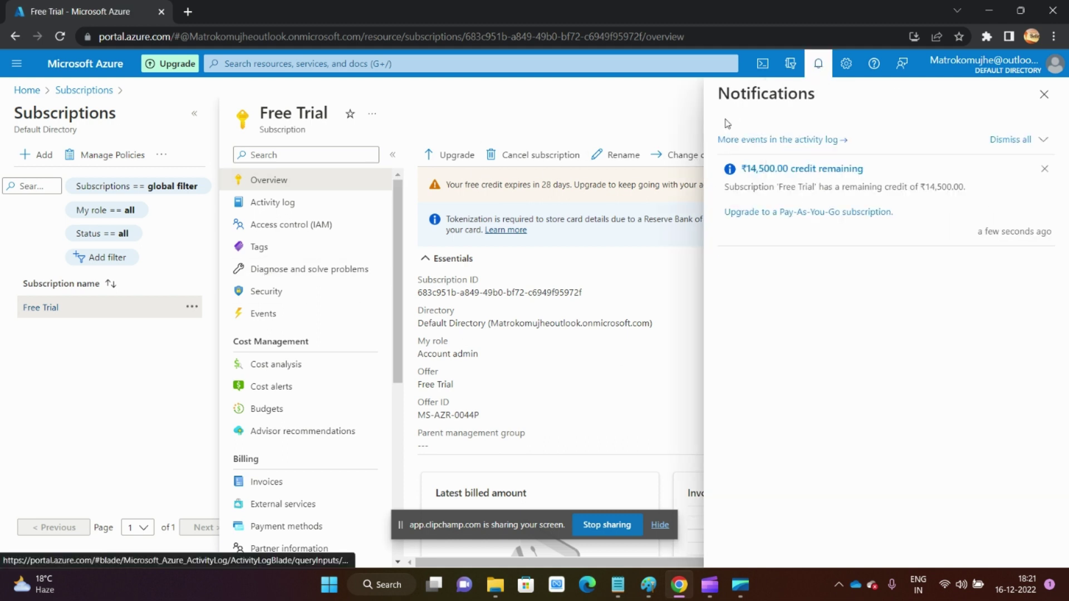
{"action": "left_click", "coordinate": [1044, 94]}
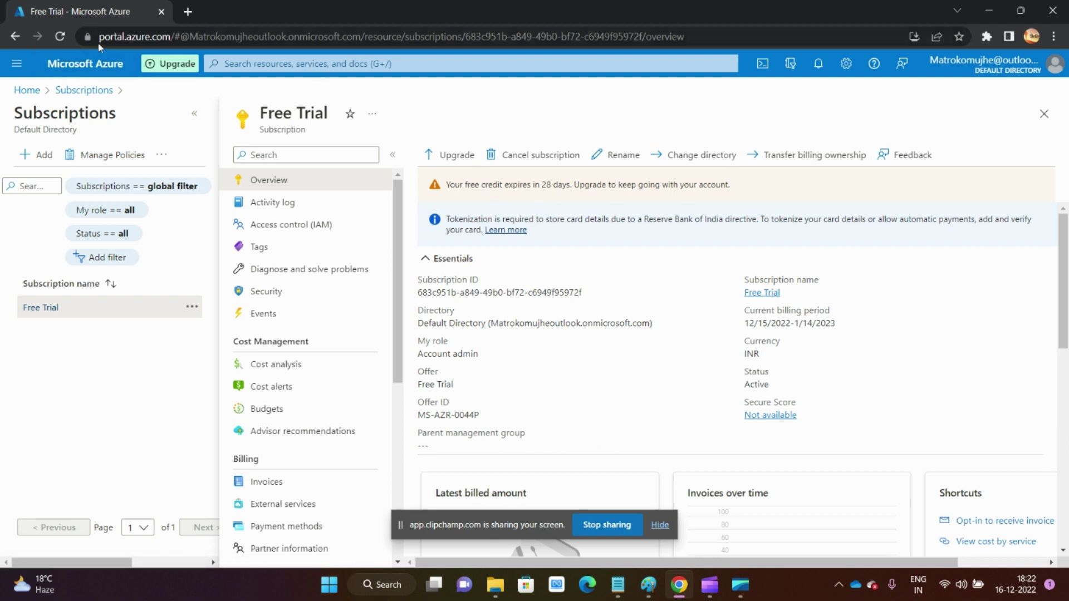
{"action": "left_click", "coordinate": [60, 37]}
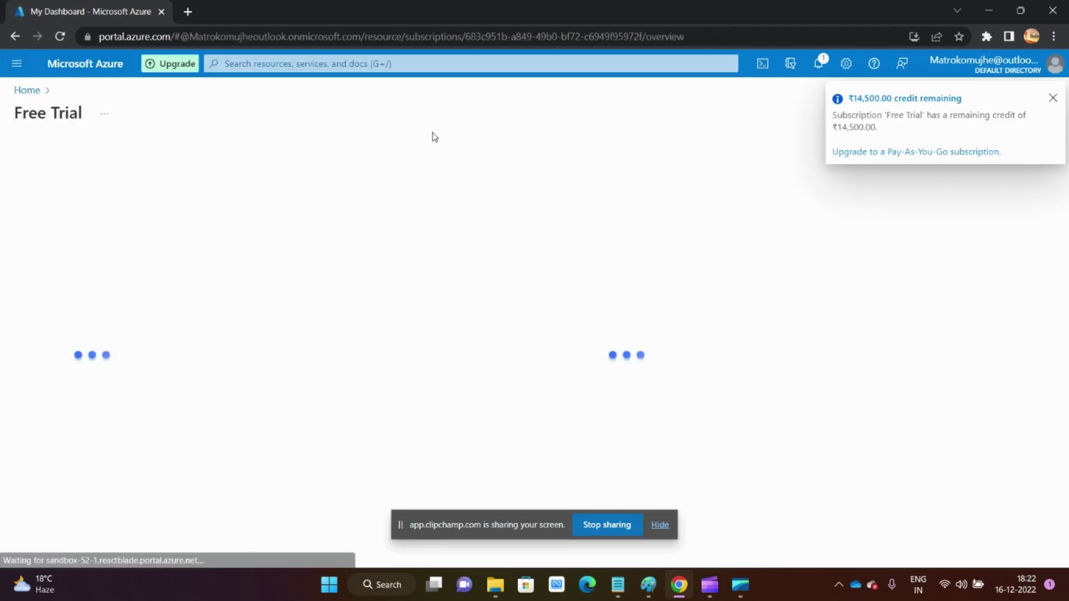
{"action": "left_click", "coordinate": [1052, 98]}
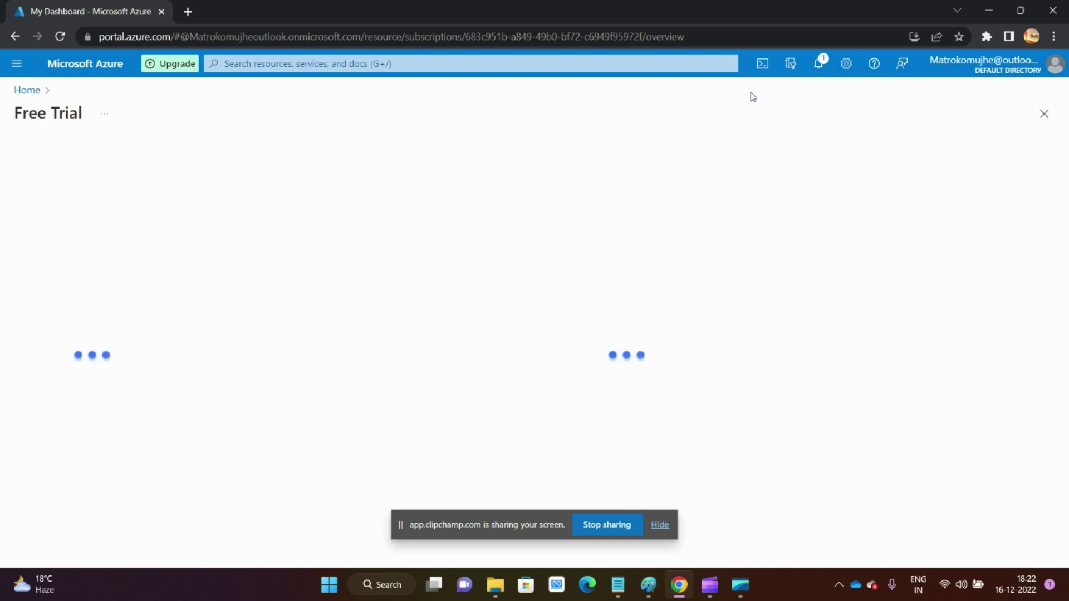
Switch the portal from Default Directory to the XYZ directory and close the subscription page to return to the home page.
{"action": "left_click", "coordinate": [846, 63]}
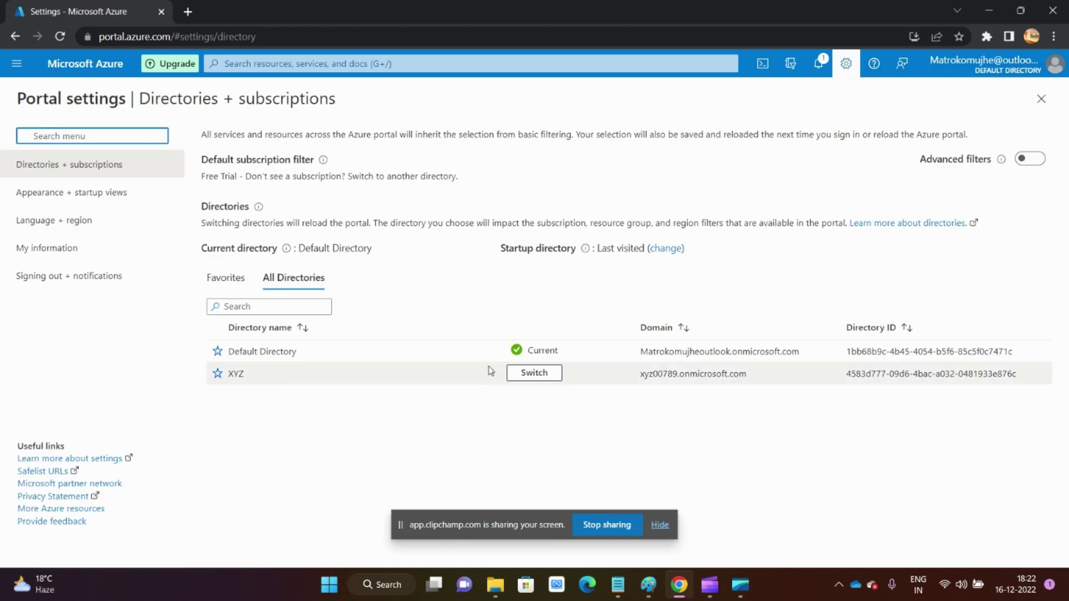
{"action": "left_click", "coordinate": [516, 380]}
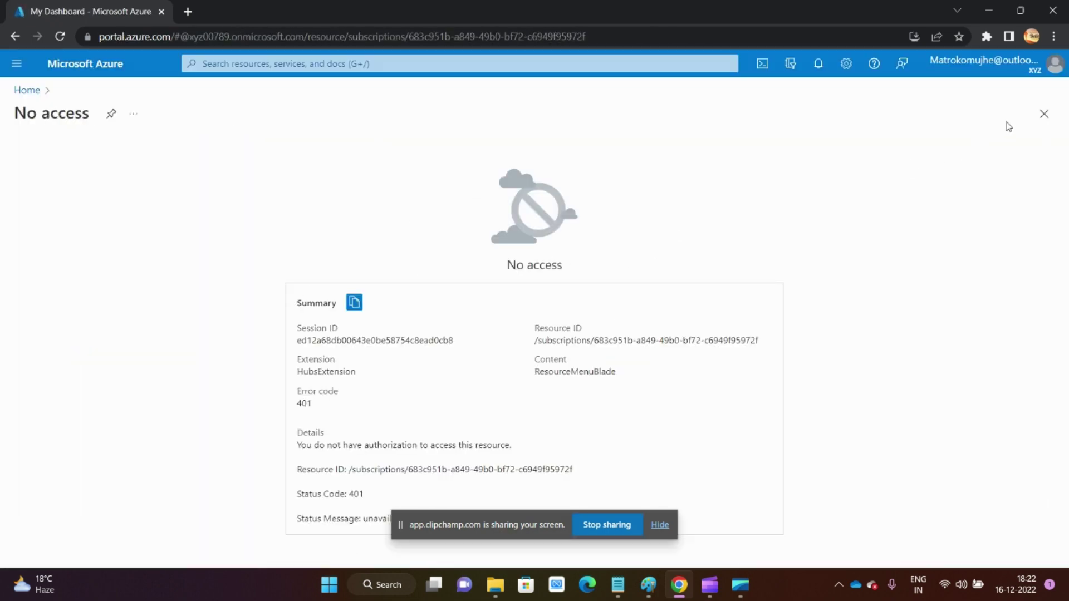
{"action": "left_click", "coordinate": [1044, 114]}
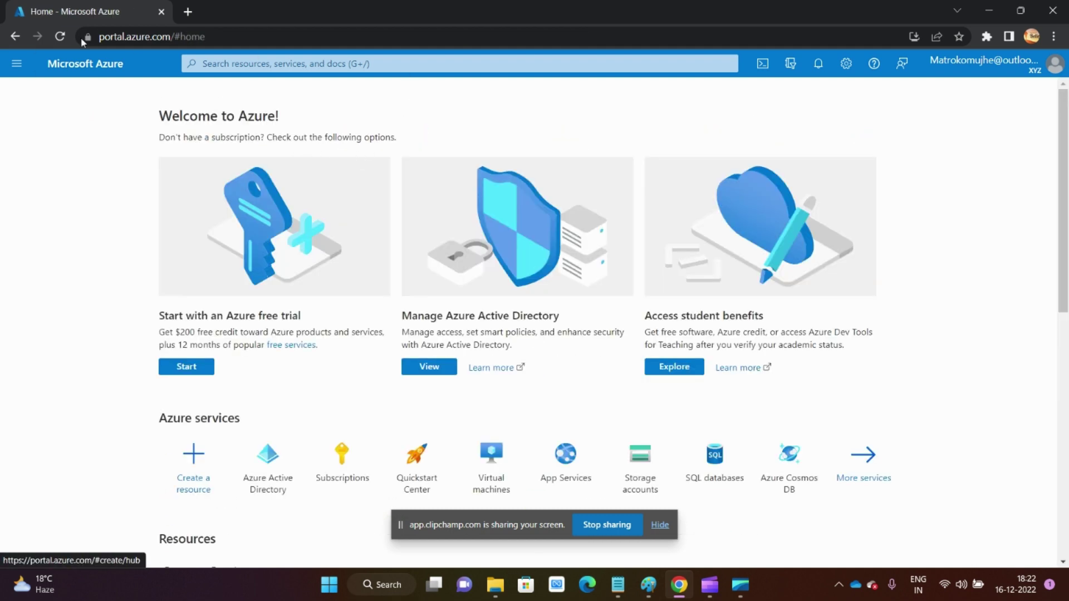
Reload the portal home page and switch the portal to the Default Directory.
{"action": "left_click", "coordinate": [66, 38]}
{"action": "left_click", "coordinate": [846, 71]}
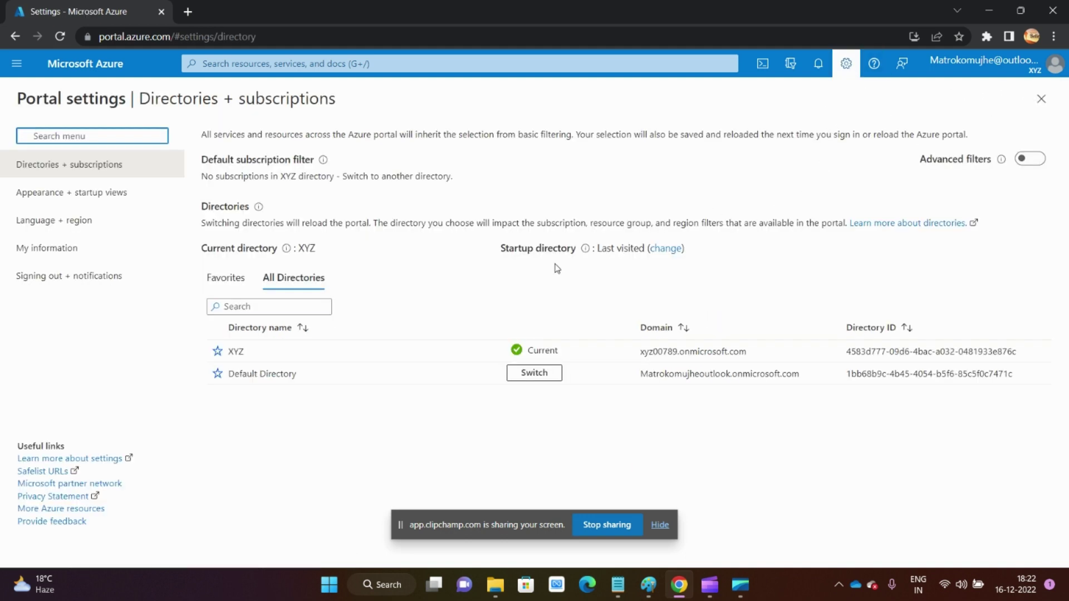
{"action": "left_click", "coordinate": [528, 375]}
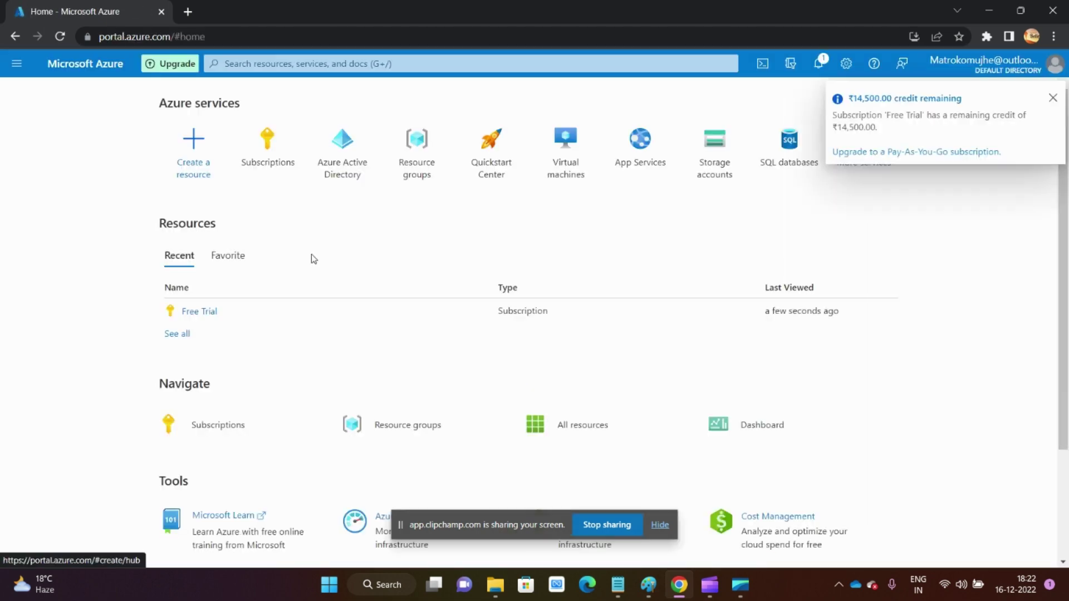
Review the Default Directory's user list in Azure Active Directory and check the portal notifications.
{"action": "left_click", "coordinate": [349, 155]}
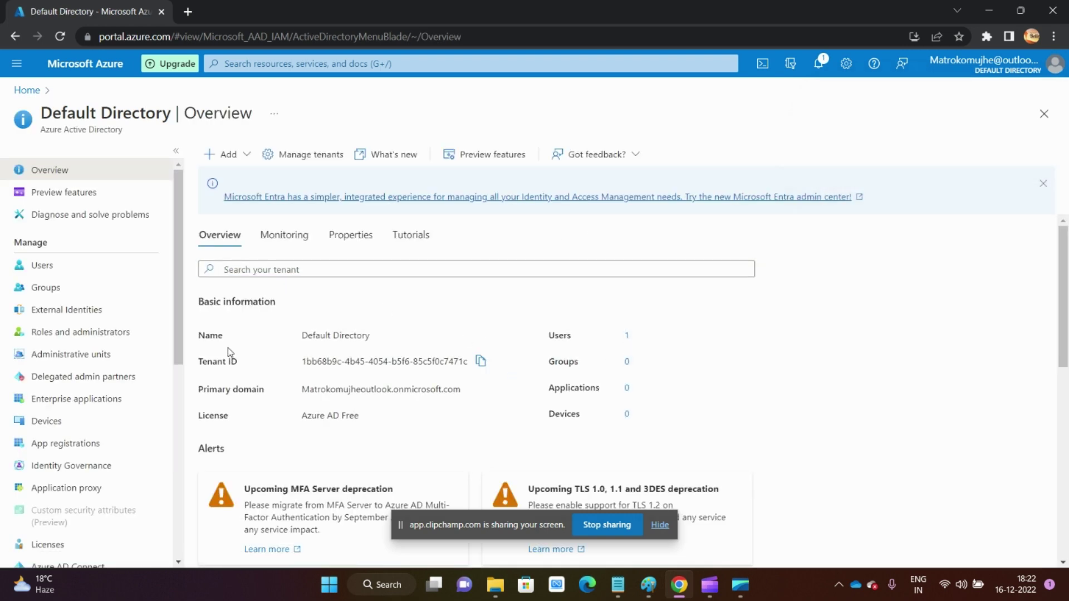
{"action": "left_click", "coordinate": [56, 265]}
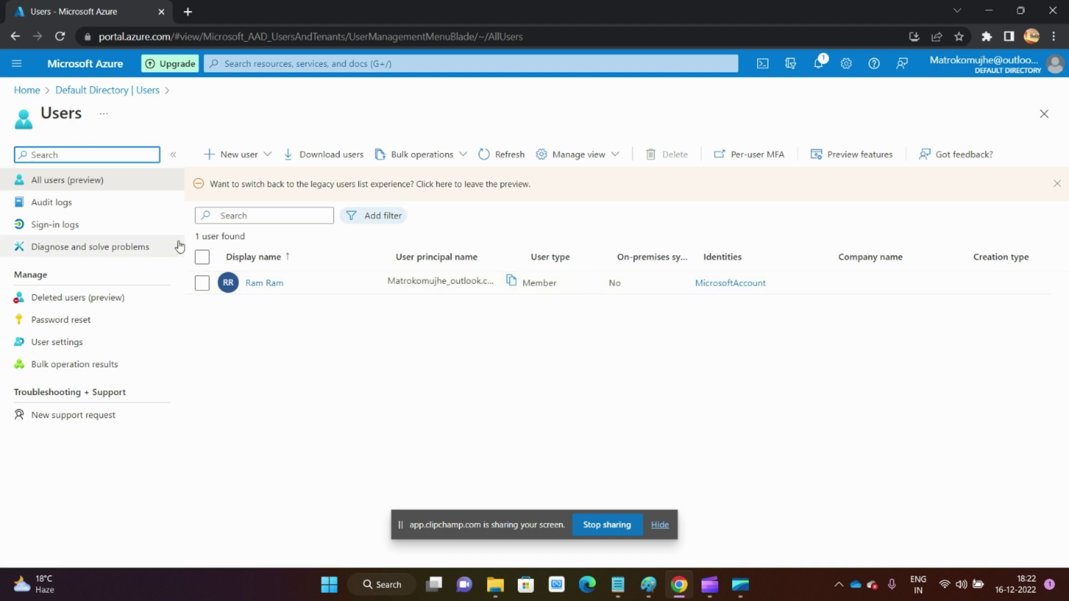
{"action": "left_click_drag", "start_coordinate": [434, 279], "coordinate": [429, 280]}
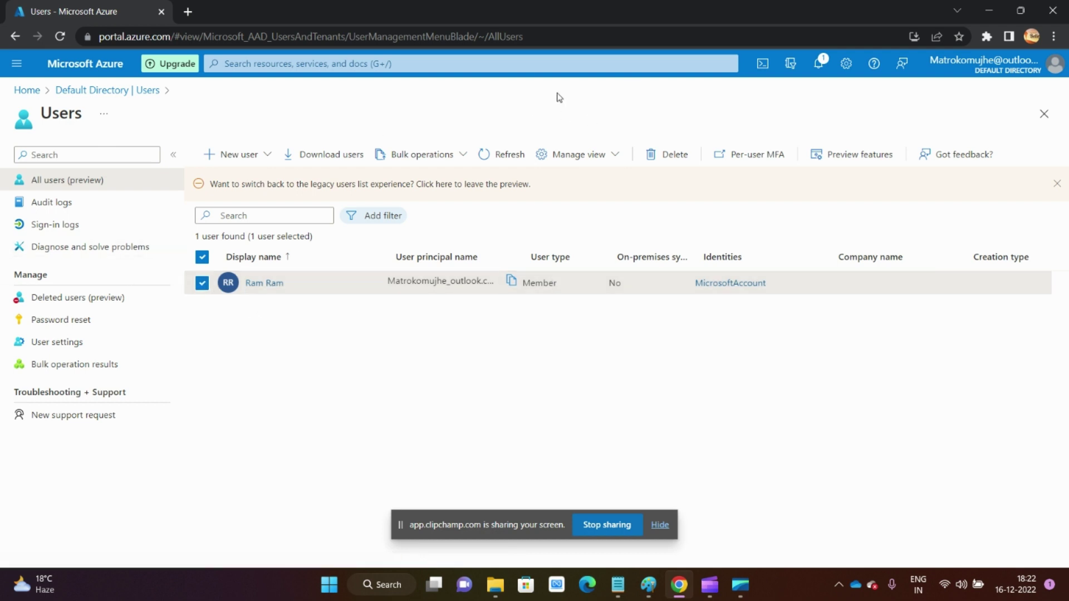
{"action": "left_click", "coordinate": [818, 65]}
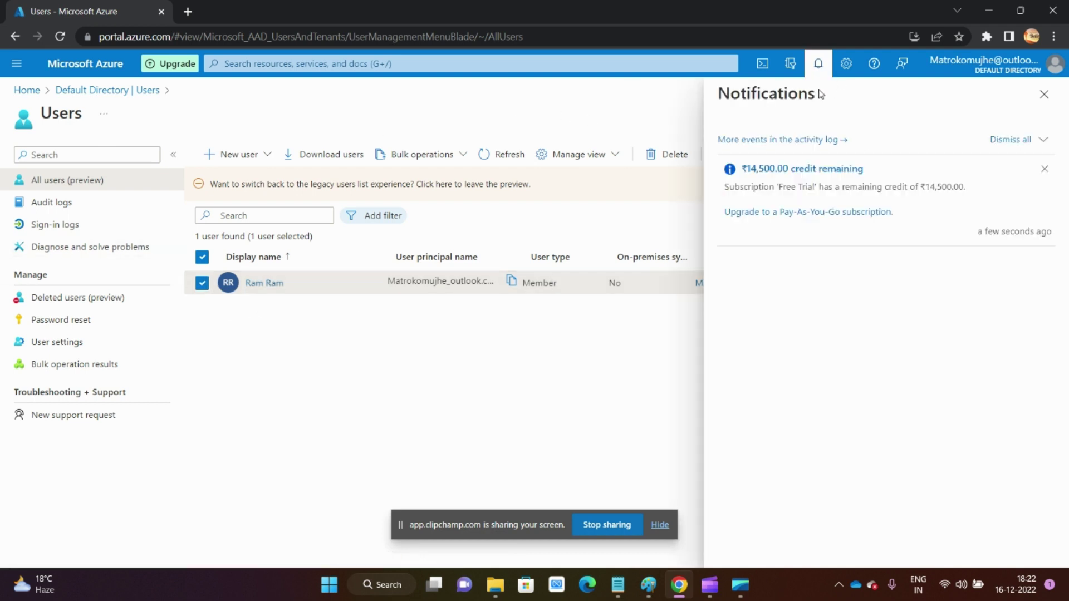
{"action": "left_click", "coordinate": [1044, 94]}
Change the Free Trial subscription's directory to XYZ, acknowledging that role assignments and managed identities do not transfer.
{"action": "left_click", "coordinate": [373, 64]}
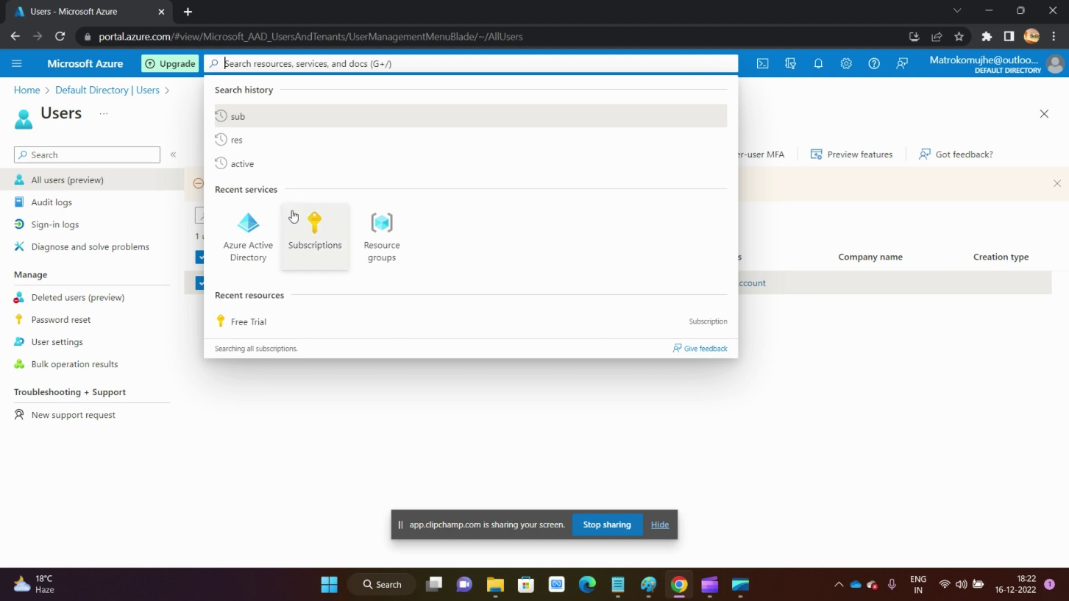
{"action": "left_click", "coordinate": [316, 243]}
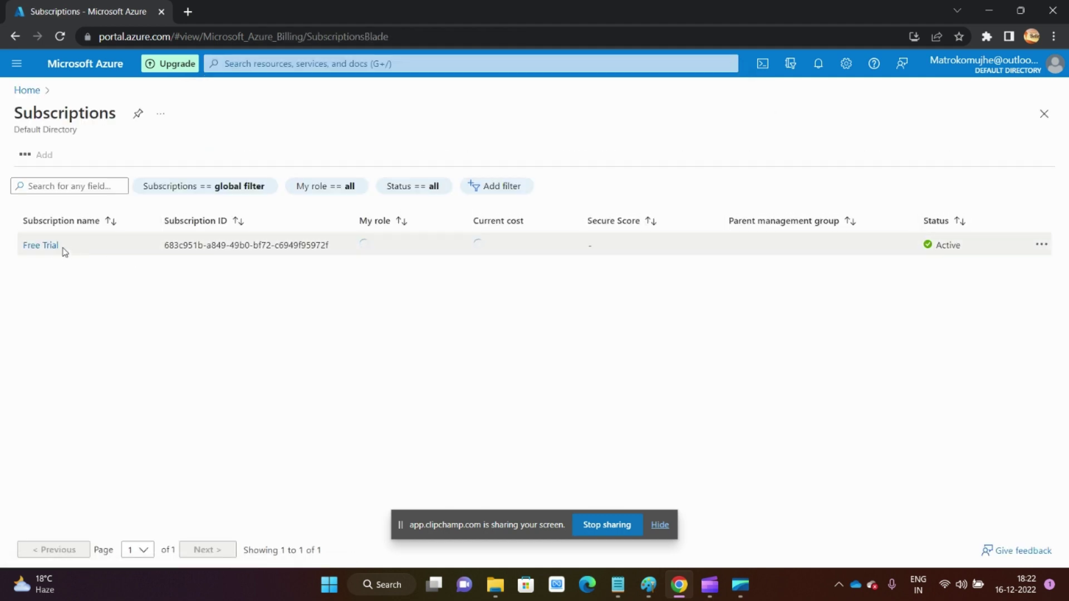
{"action": "left_click", "coordinate": [52, 246]}
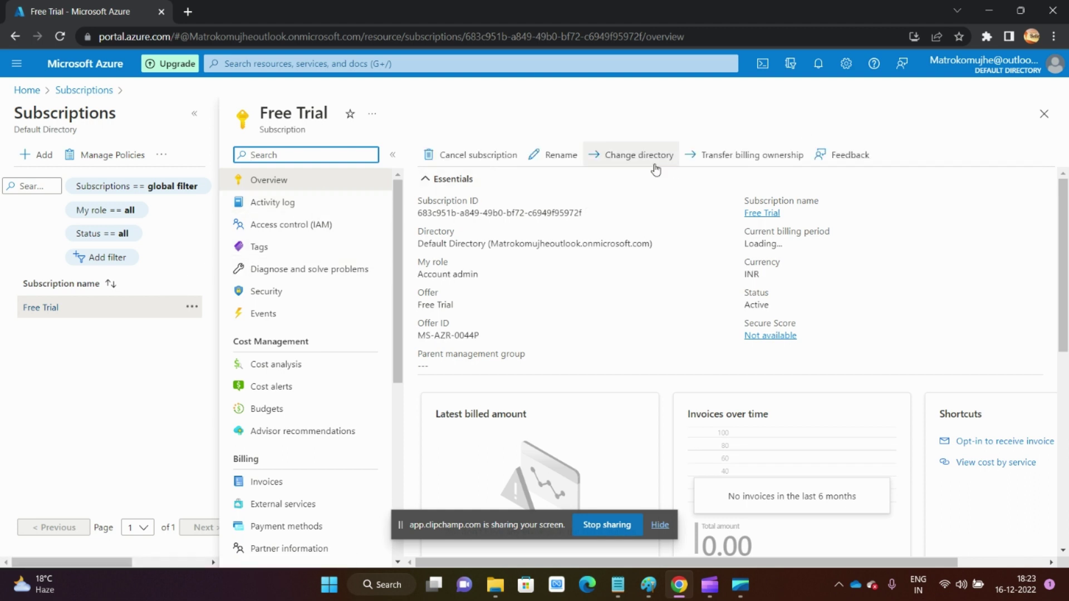
{"action": "left_click", "coordinate": [653, 157]}
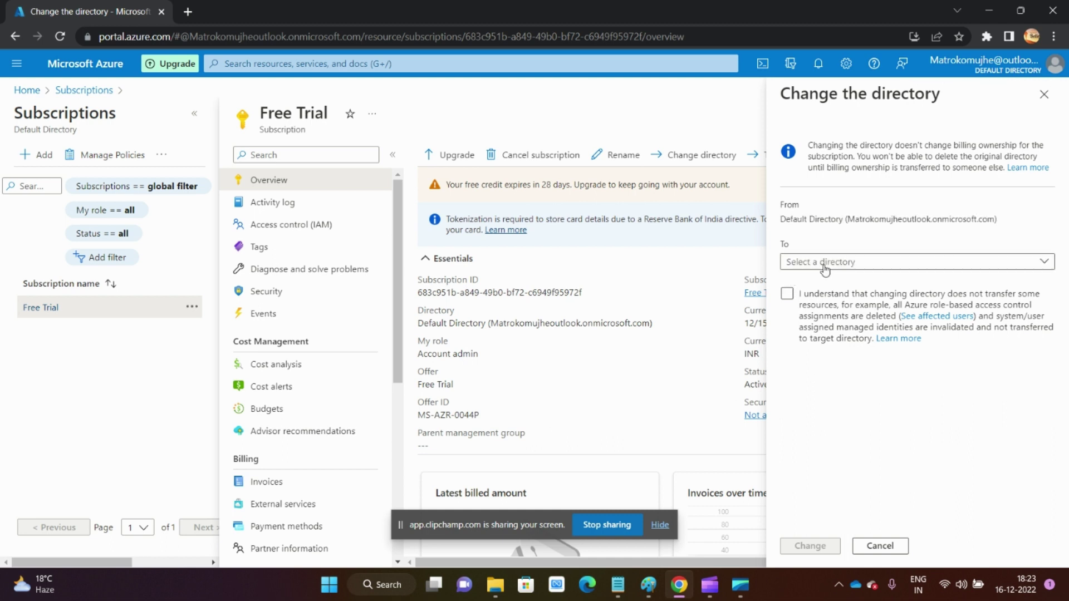
{"action": "left_click", "coordinate": [814, 263]}
{"action": "left_click", "coordinate": [821, 281]}
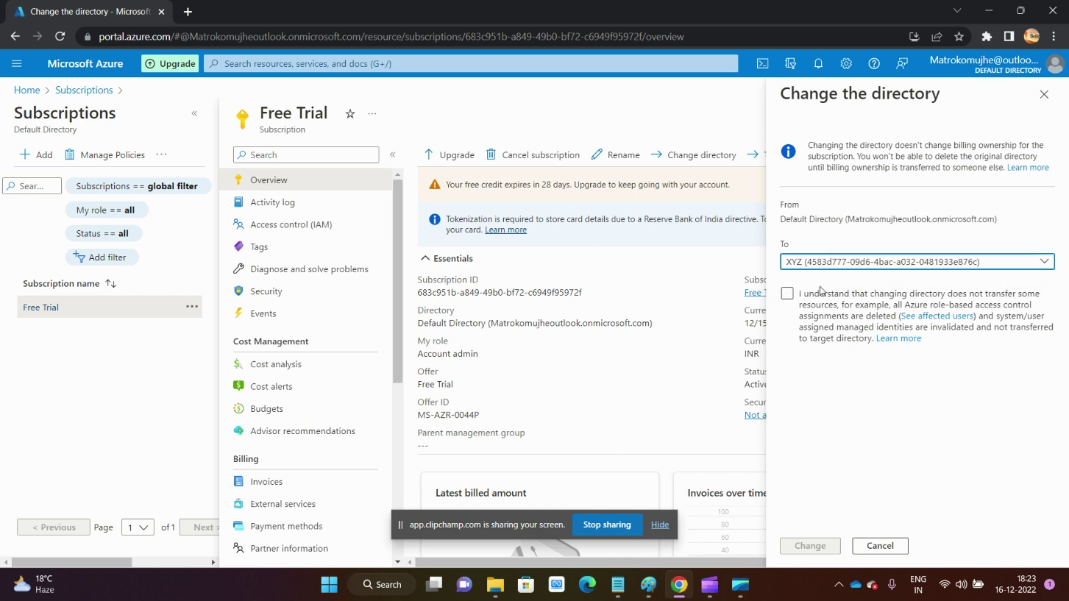
{"action": "left_click", "coordinate": [787, 295]}
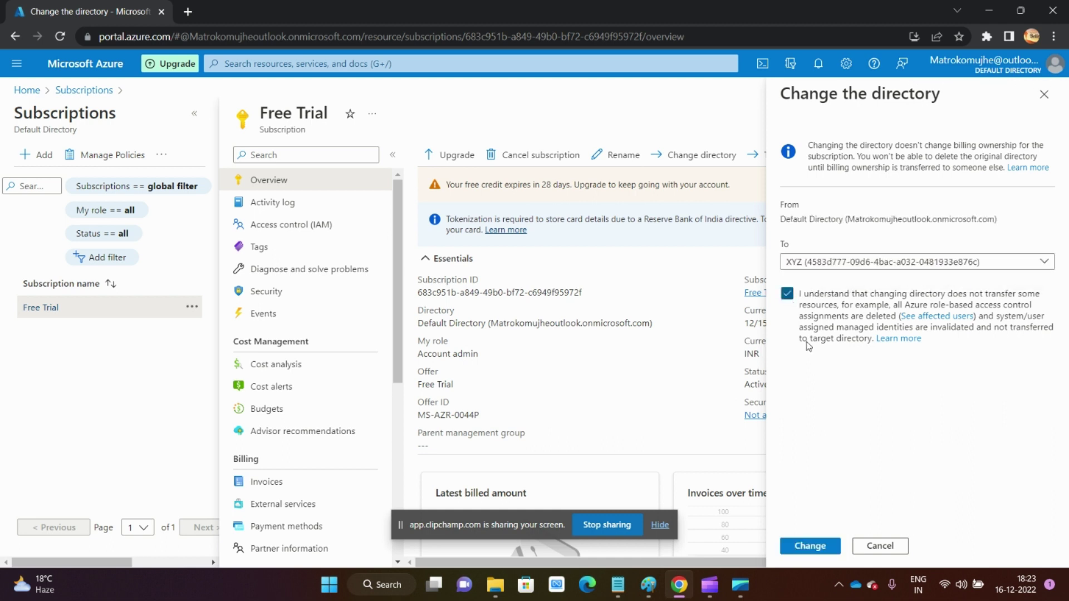
{"action": "left_click", "coordinate": [810, 547]}
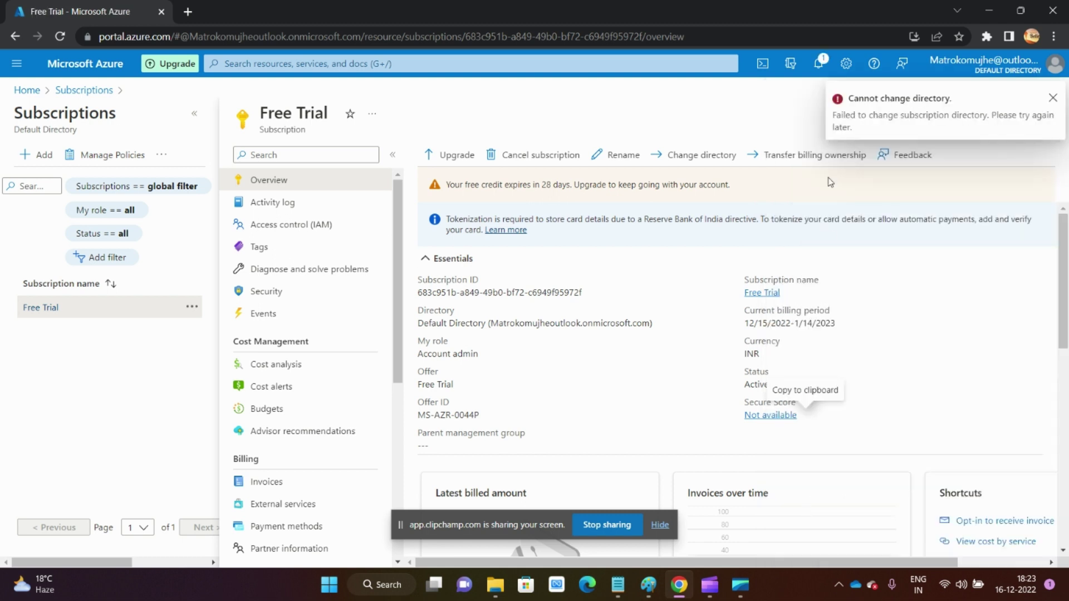
{"action": "left_click", "coordinate": [1052, 99]}
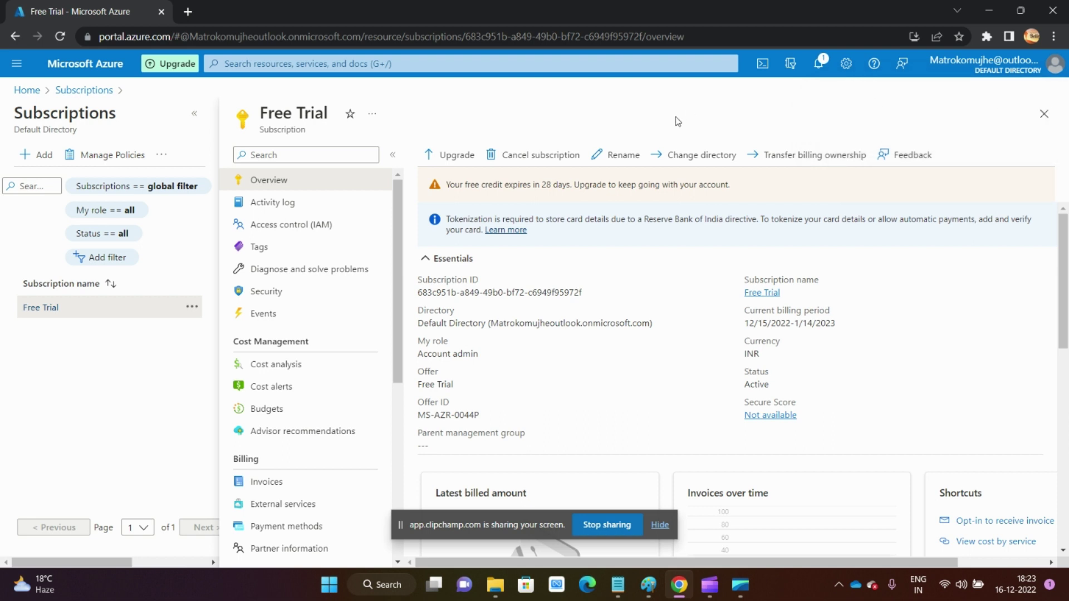
Check the portal notifications about the directory change and reload the Free Trial subscription page.
{"action": "left_click", "coordinate": [818, 63]}
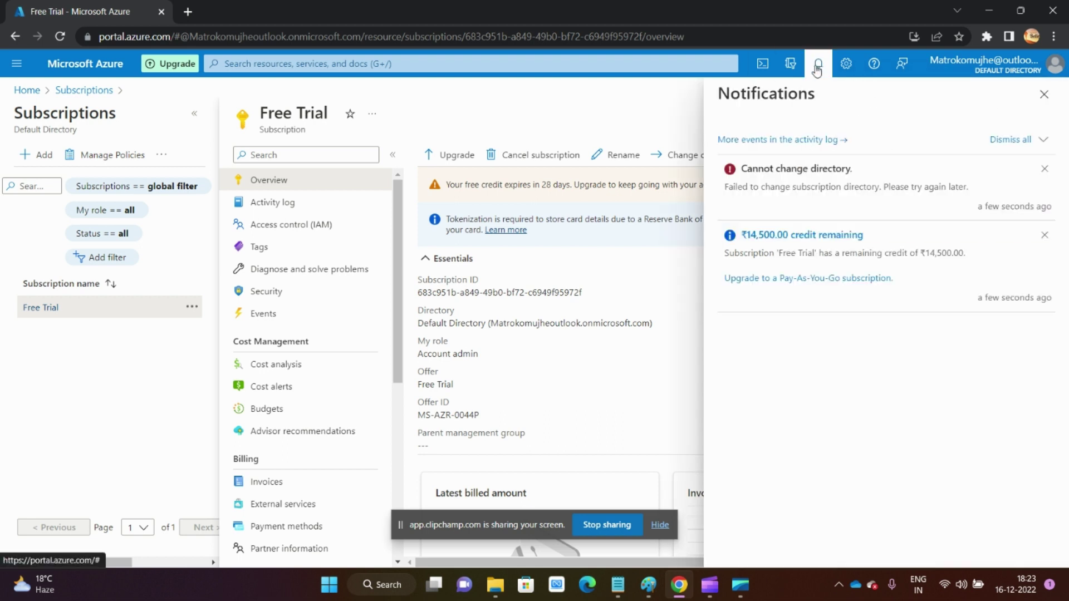
{"action": "left_click", "coordinate": [1051, 95]}
{"action": "left_click", "coordinate": [60, 36]}
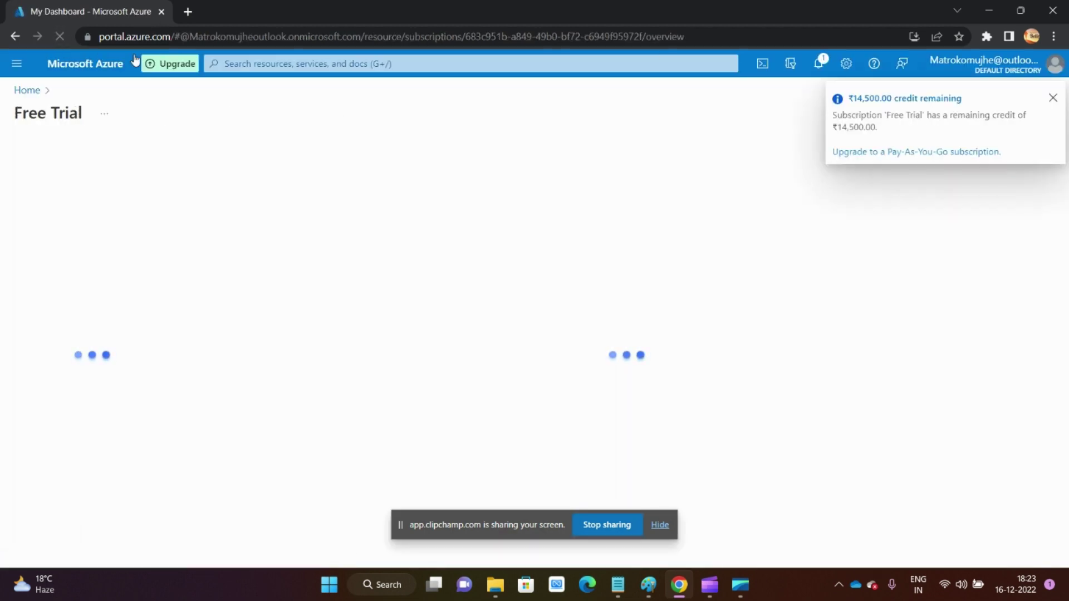
{"action": "left_click", "coordinate": [1053, 99]}
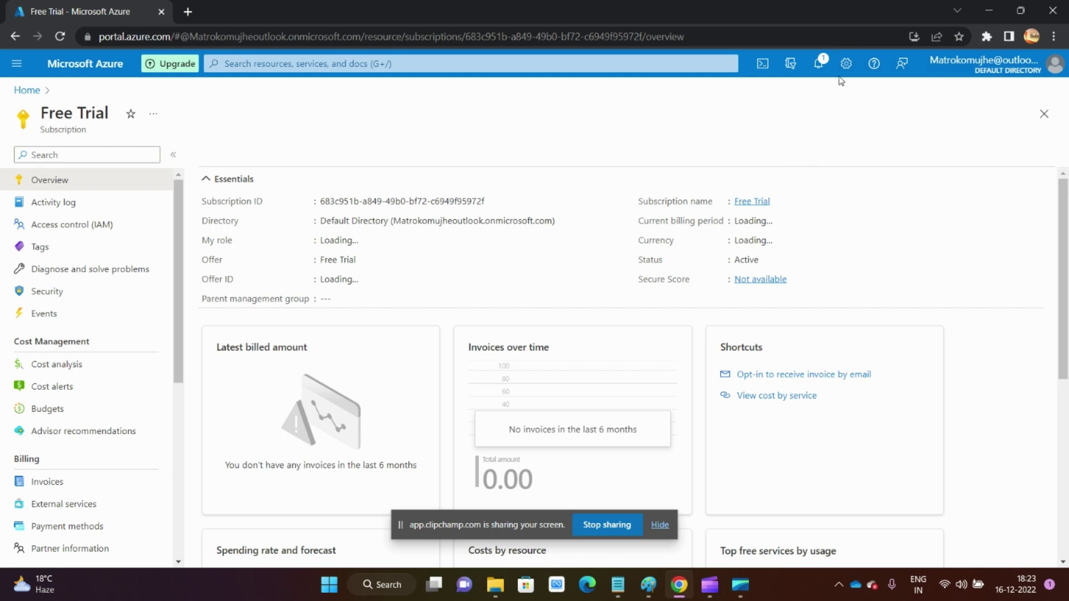
Switch the portal to the XYZ directory and reload the Free Trial subscription page there.
{"action": "left_click", "coordinate": [845, 64]}
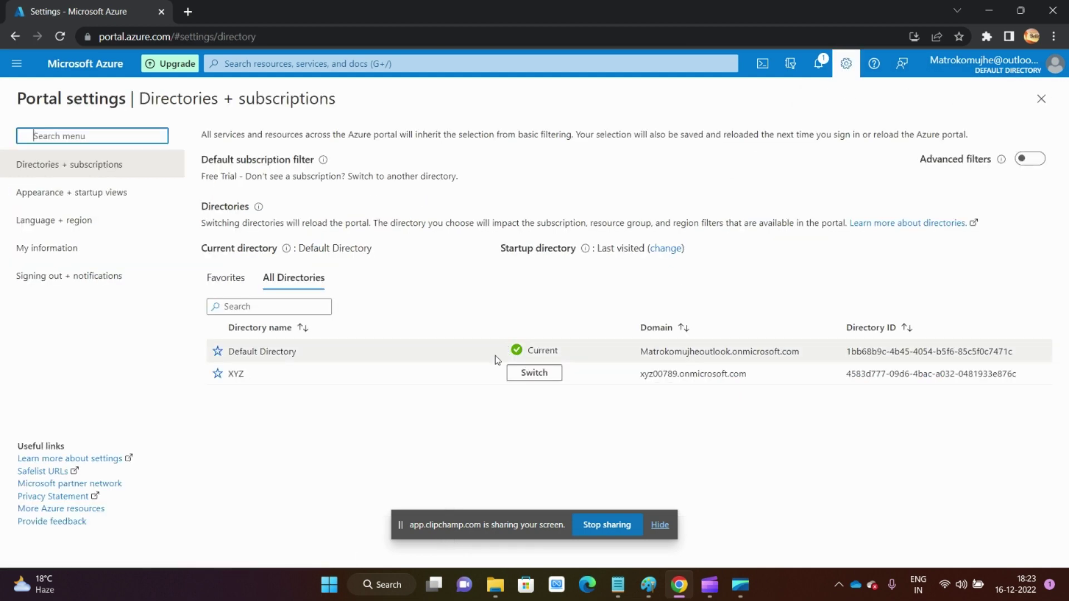
{"action": "left_click", "coordinate": [531, 372]}
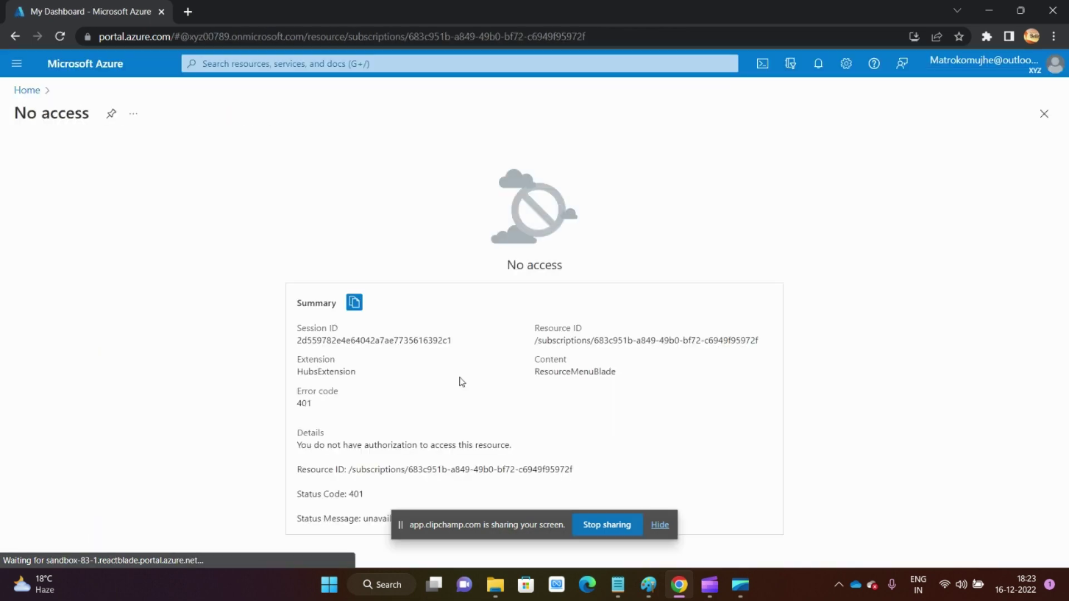
{"action": "left_click", "coordinate": [357, 305]}
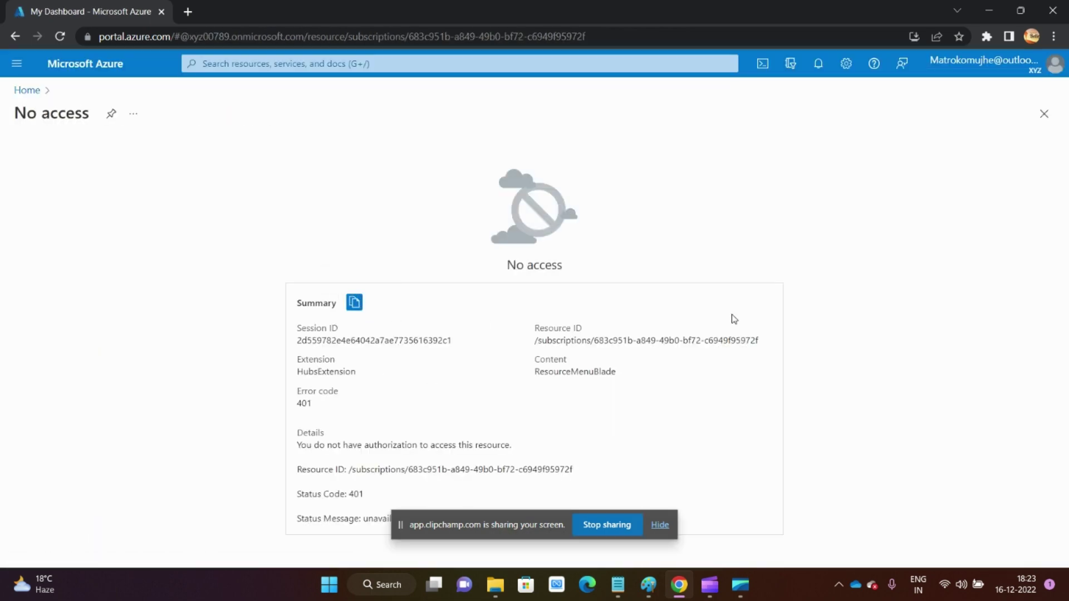
{"action": "left_click", "coordinate": [60, 40]}
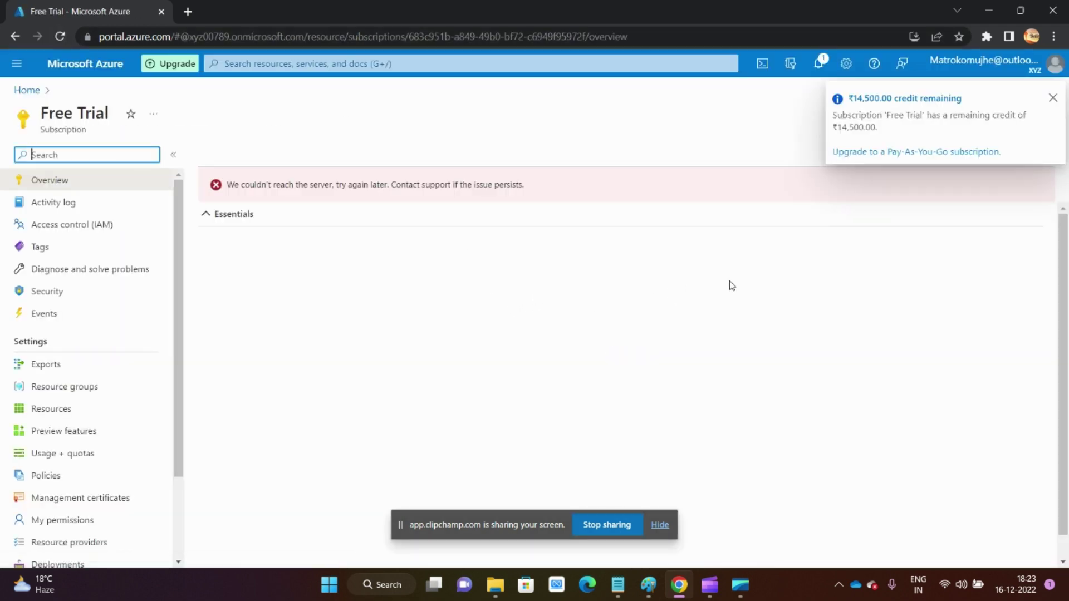
{"action": "left_click", "coordinate": [1053, 99]}
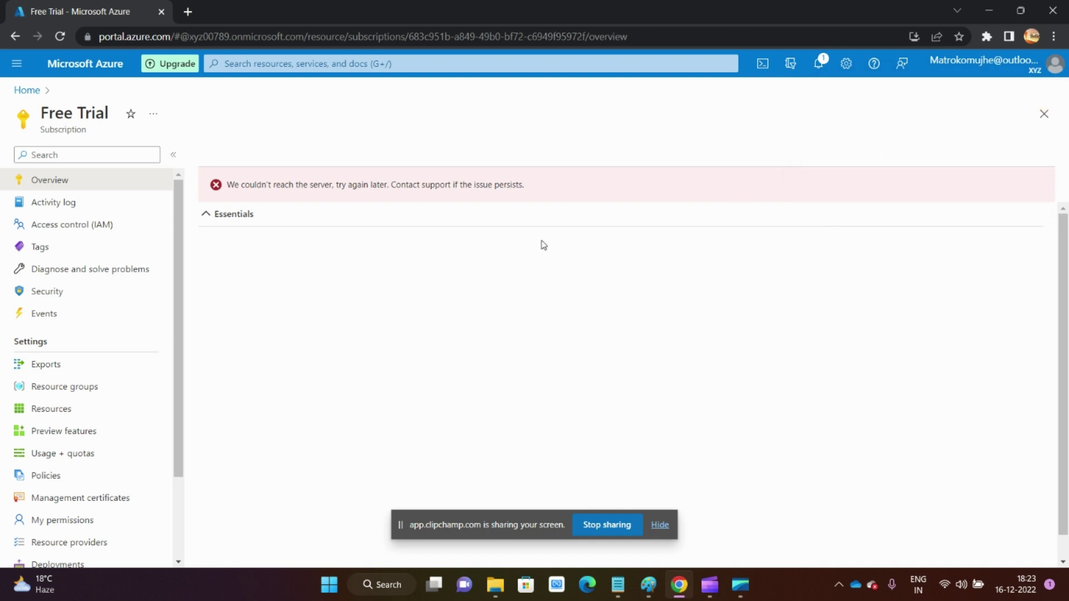
Check the notifications in the XYZ directory and refresh the subscription overview once more.
{"action": "left_click", "coordinate": [809, 73]}
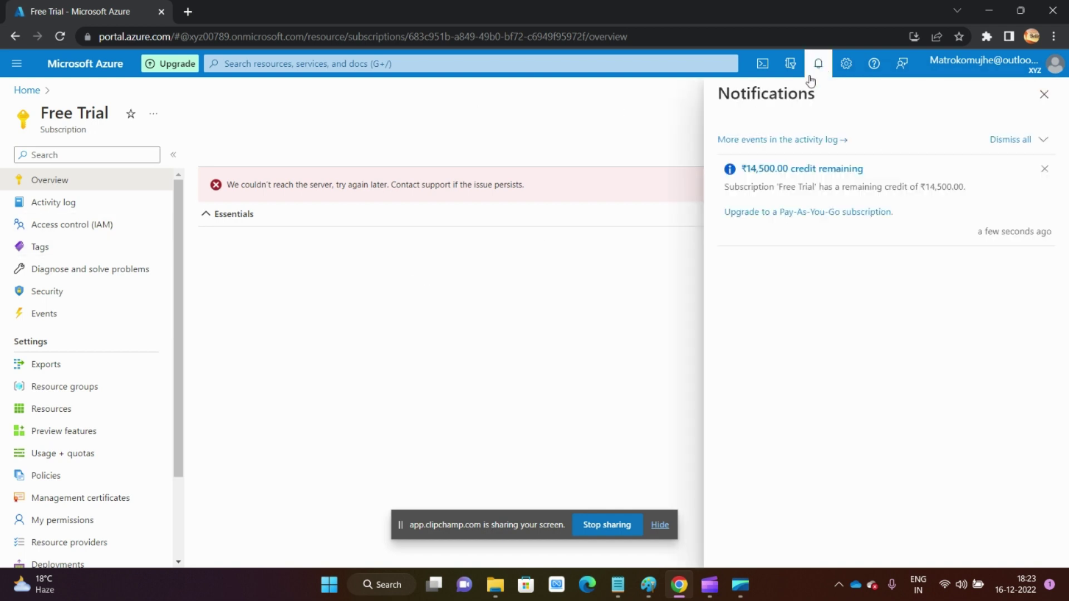
{"action": "left_click", "coordinate": [1043, 95]}
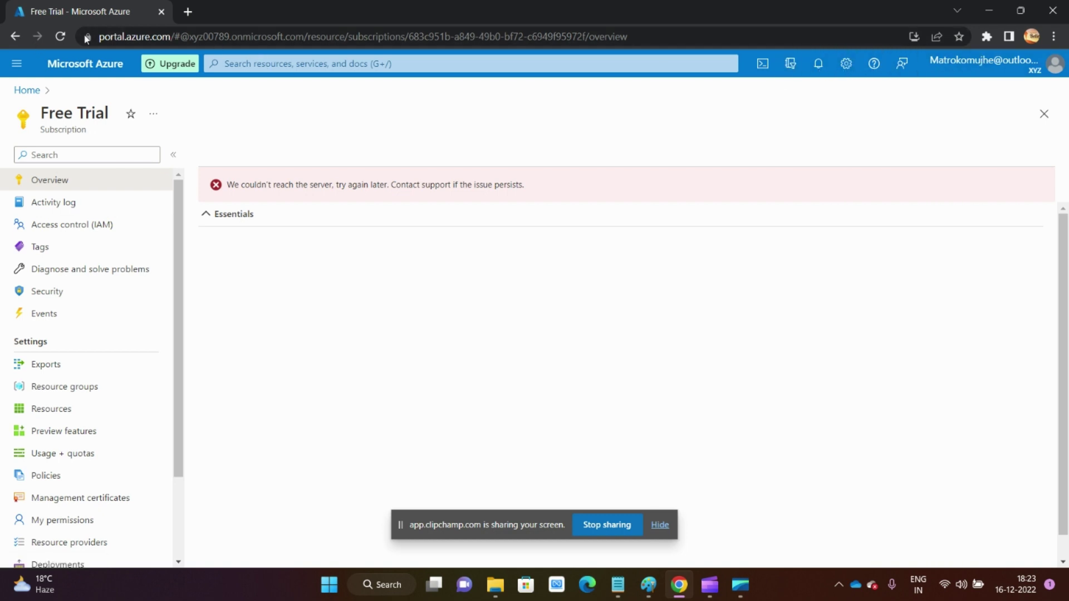
{"action": "left_click", "coordinate": [65, 37]}
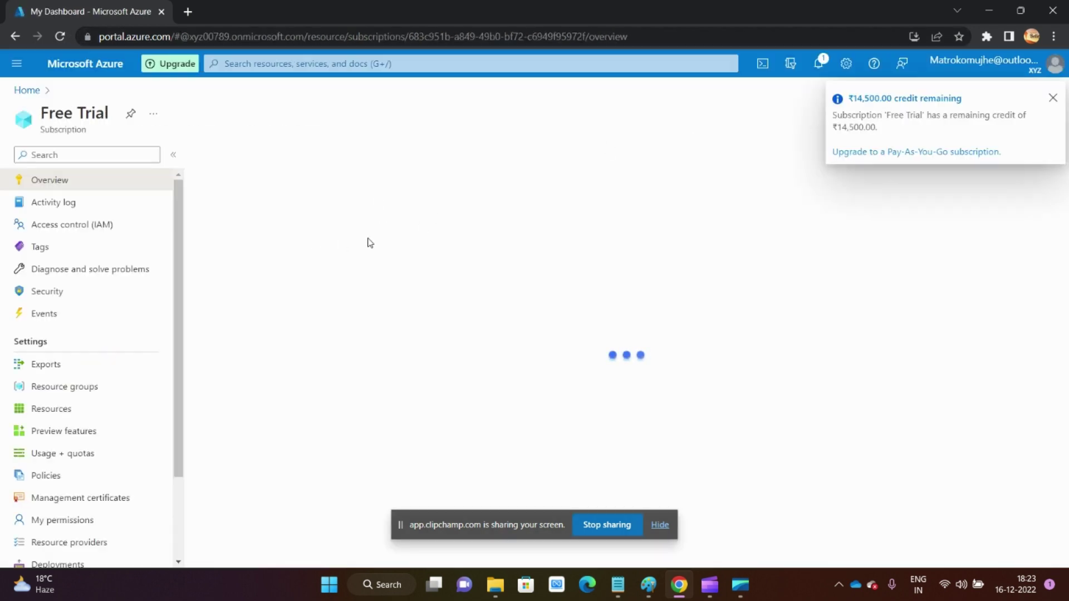
{"action": "left_click", "coordinate": [1052, 96]}
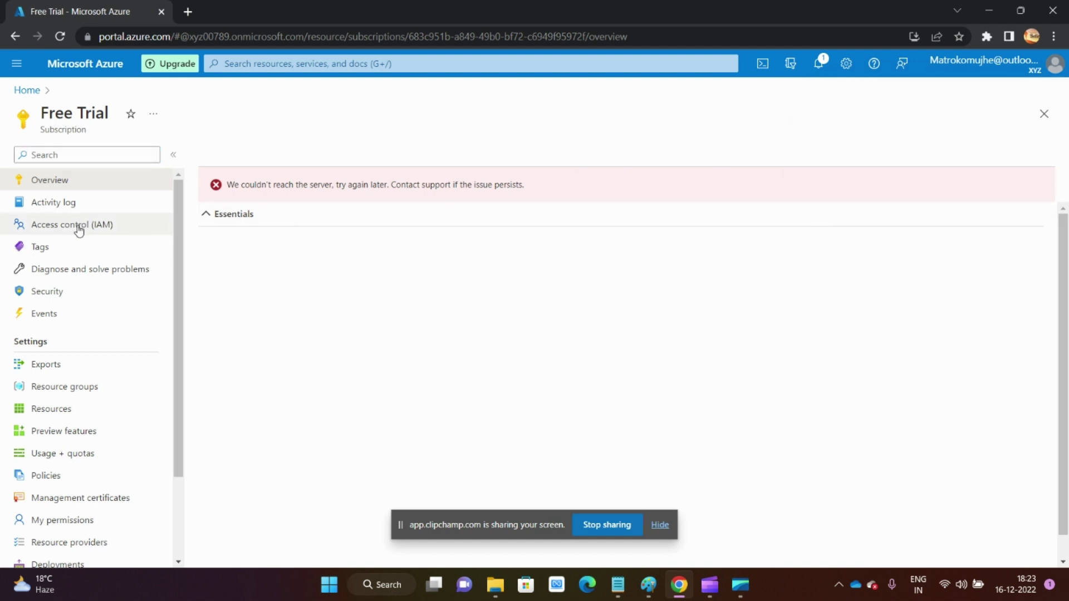
{"action": "left_click", "coordinate": [821, 67]}
Verify the current directory in the portal settings, and view the Azure Active Directory overview of XYZ.
{"action": "left_click", "coordinate": [847, 63]}
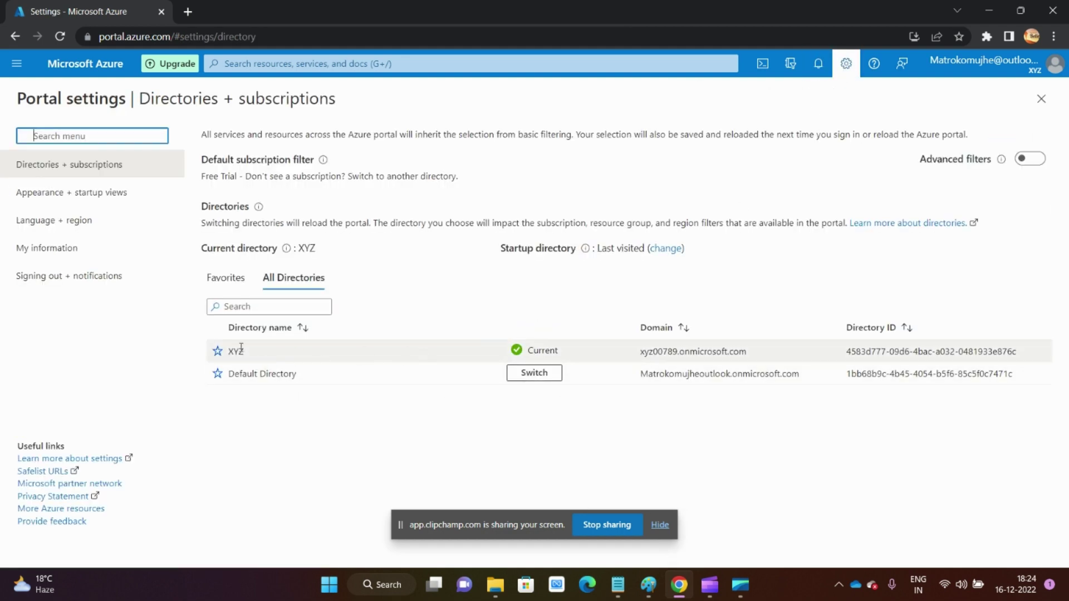
{"action": "left_click_drag", "start_coordinate": [241, 348], "coordinate": [218, 354]}
{"action": "left_click", "coordinate": [597, 423]}
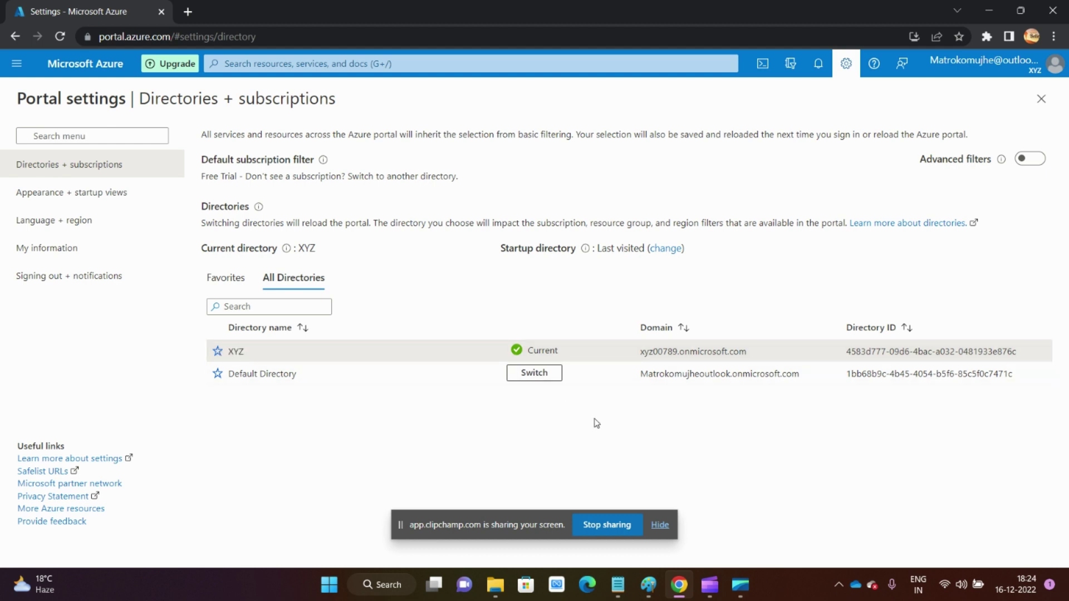
{"action": "left_click", "coordinate": [244, 67]}
{"action": "left_click", "coordinate": [243, 232]}
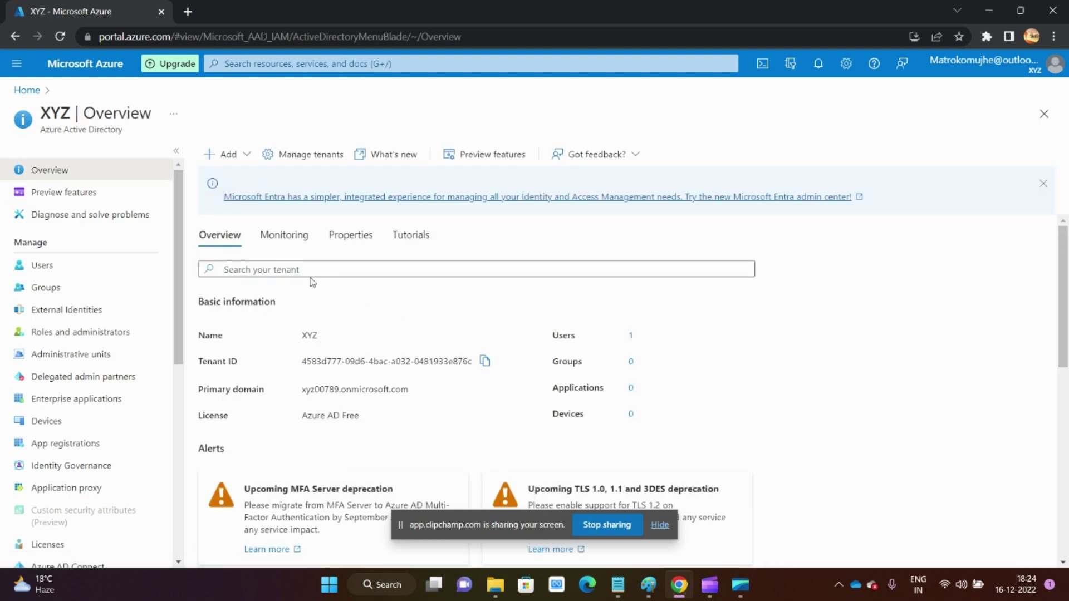
Open the Free Trial subscription from the XYZ directory's subscriptions and check which directory it belongs to.
{"action": "left_click", "coordinate": [273, 66]}
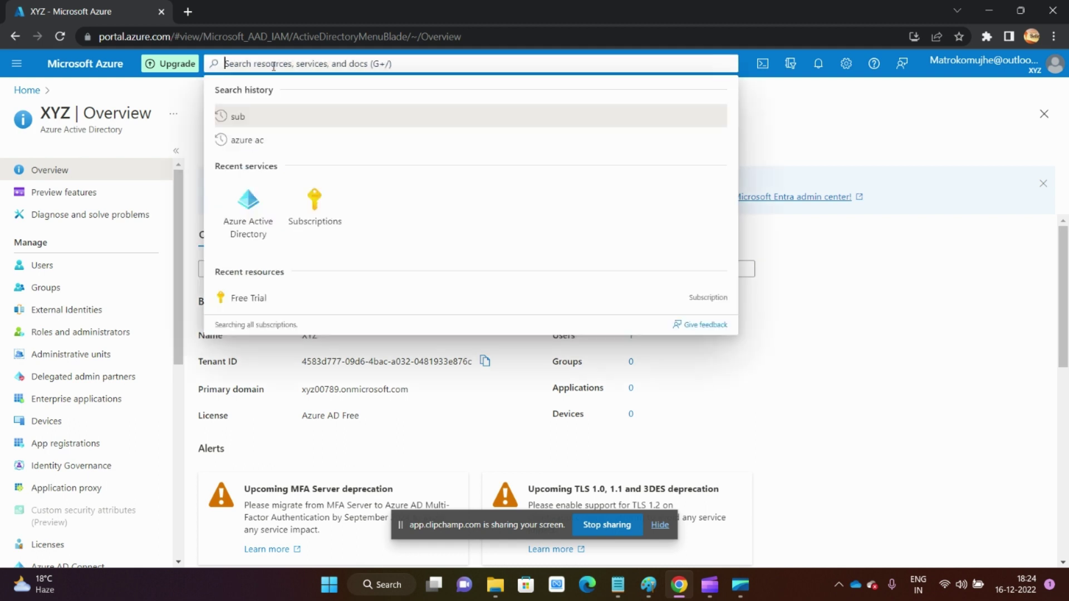
{"action": "left_click", "coordinate": [306, 209]}
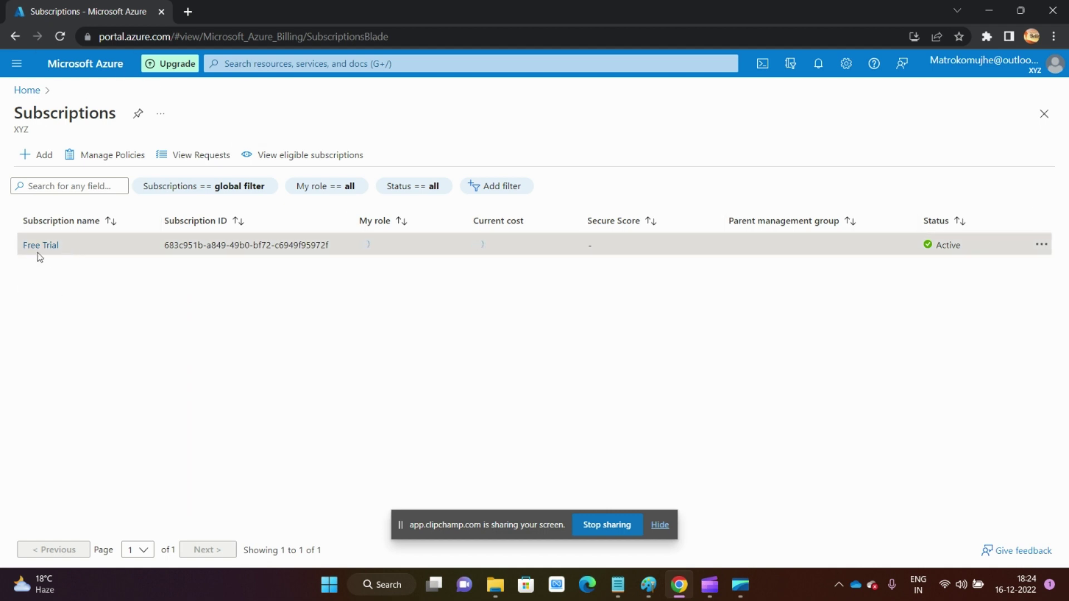
{"action": "left_click_drag", "start_coordinate": [15, 129], "coordinate": [41, 136]}
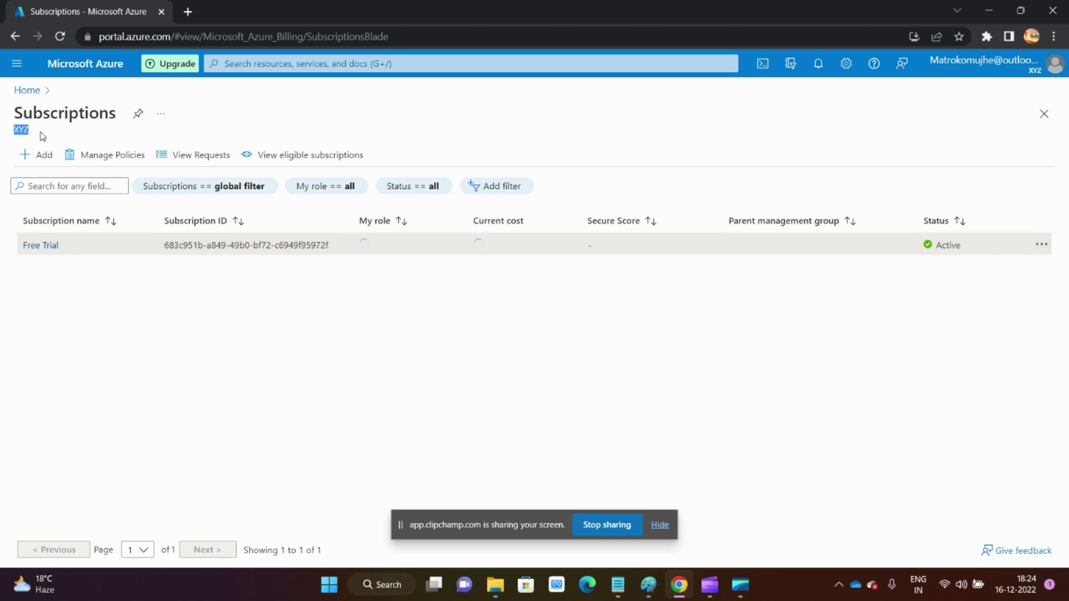
{"action": "left_click", "coordinate": [49, 246]}
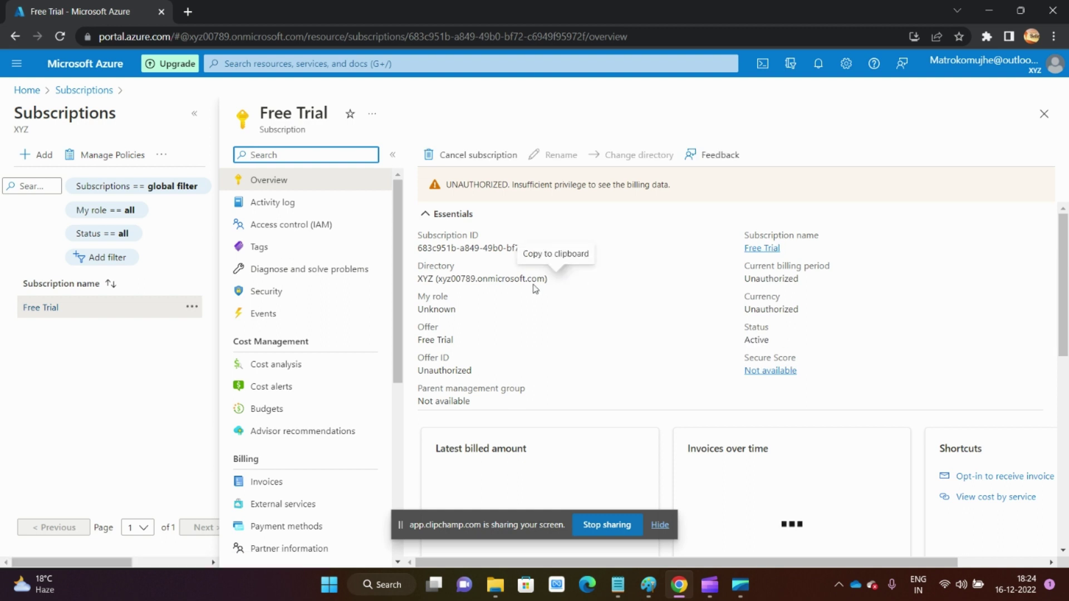
{"action": "left_click_drag", "start_coordinate": [419, 279], "coordinate": [552, 281]}
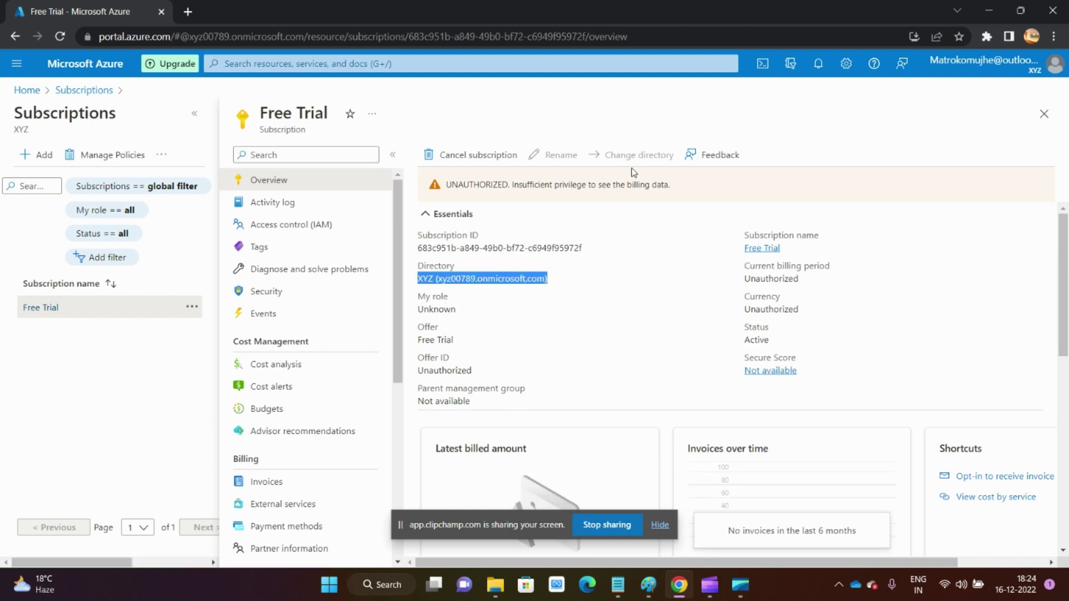
{"action": "left_click", "coordinate": [1044, 113]}
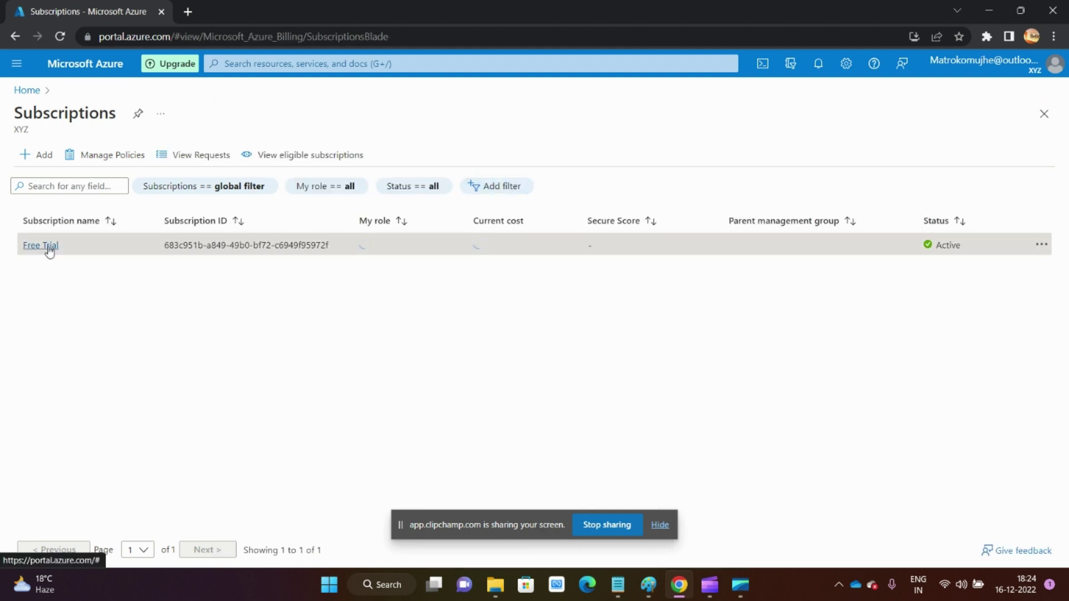
Close the subscriptions list and, in Paint, move the Sub1 block from the Default Directory box into the xyz00789.onmicrosoft.com box.
{"action": "left_click", "coordinate": [1044, 114]}
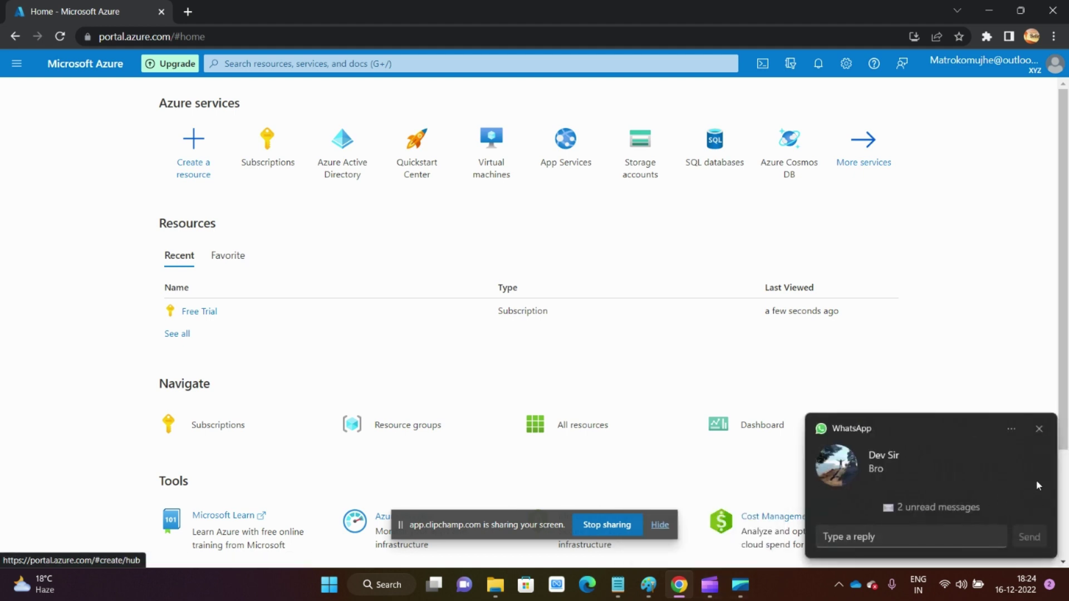
{"action": "left_click", "coordinate": [1038, 430]}
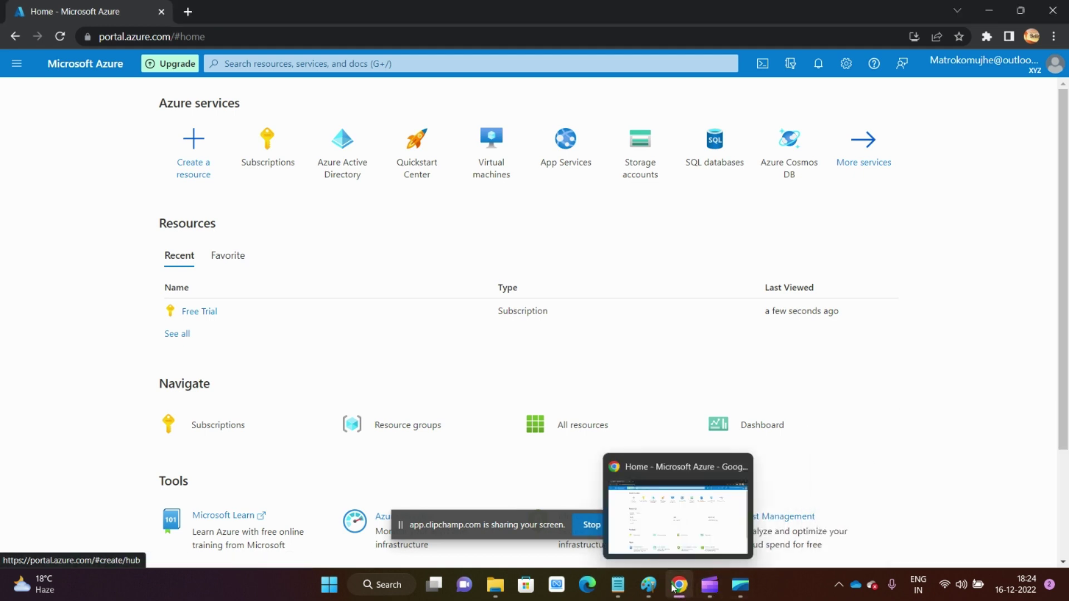
{"action": "left_click", "coordinate": [649, 585]}
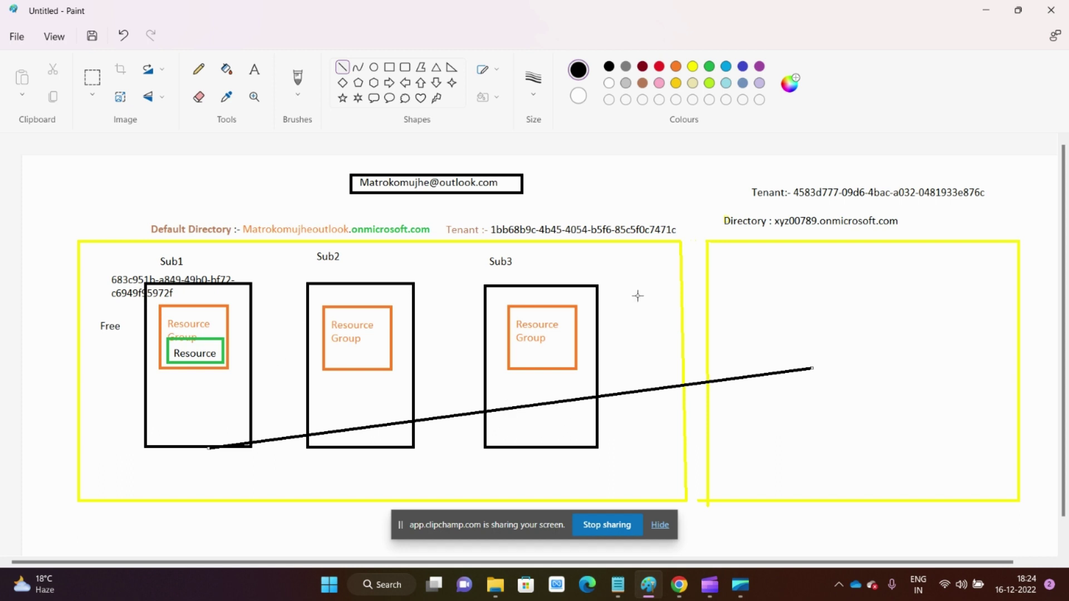
{"action": "left_click", "coordinate": [92, 78]}
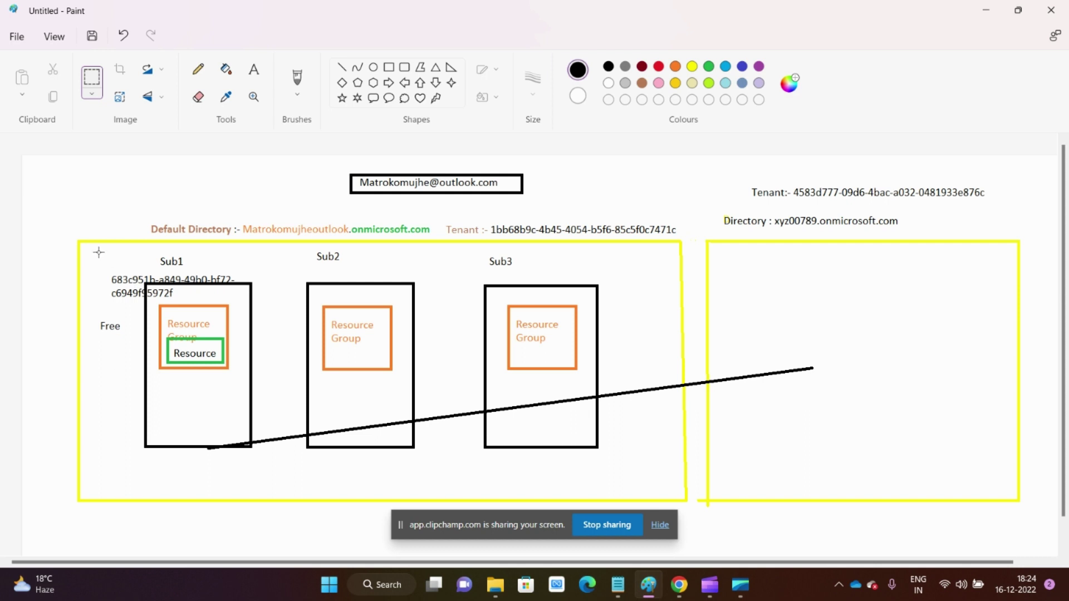
{"action": "left_click_drag", "start_coordinate": [242, 315], "coordinate": [269, 470]}
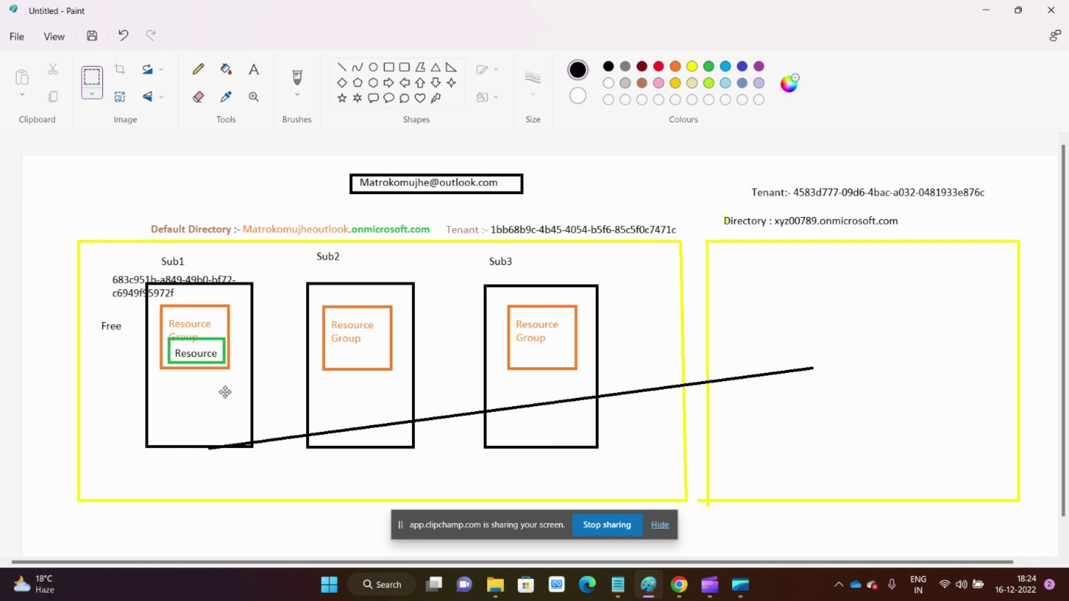
{"action": "left_click_drag", "start_coordinate": [223, 396], "coordinate": [887, 393]}
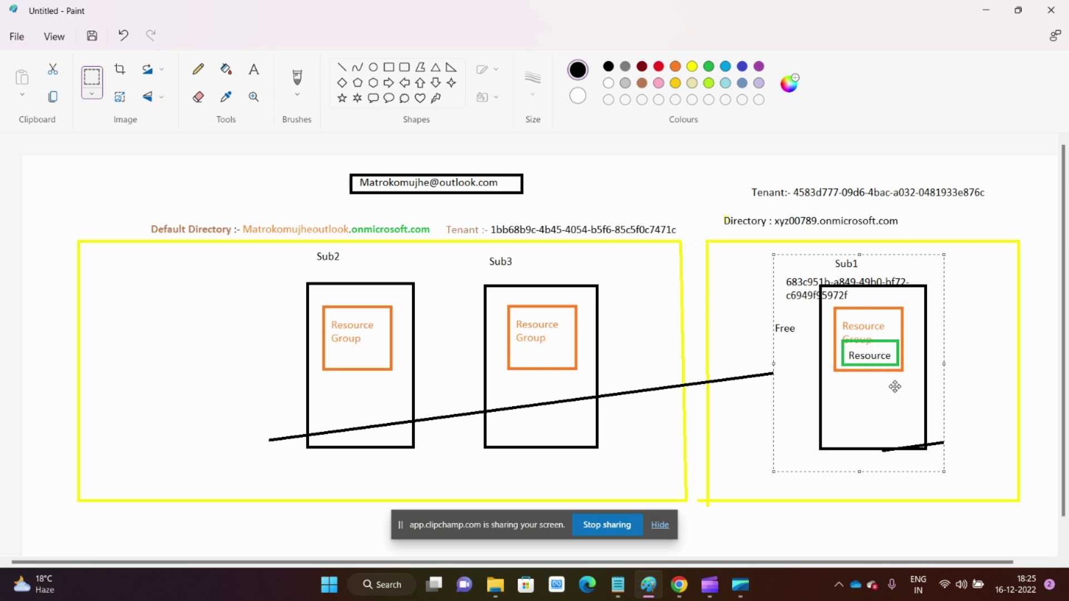
Return to the Azure portal and view the list of users in the XYZ directory's Azure Active Directory.
{"action": "left_click", "coordinate": [986, 11]}
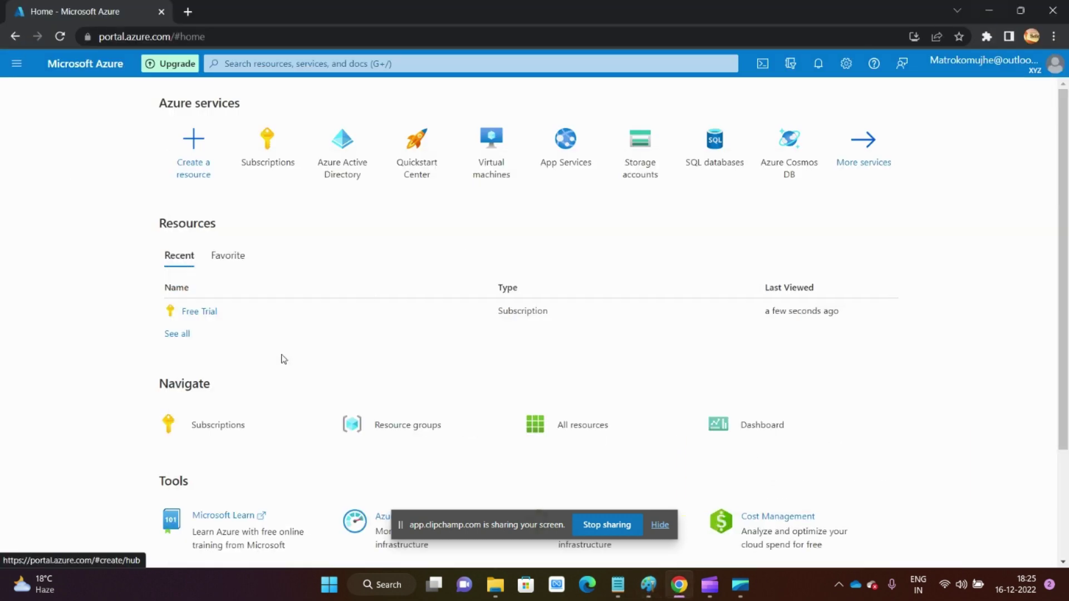
{"action": "left_click", "coordinate": [338, 167]}
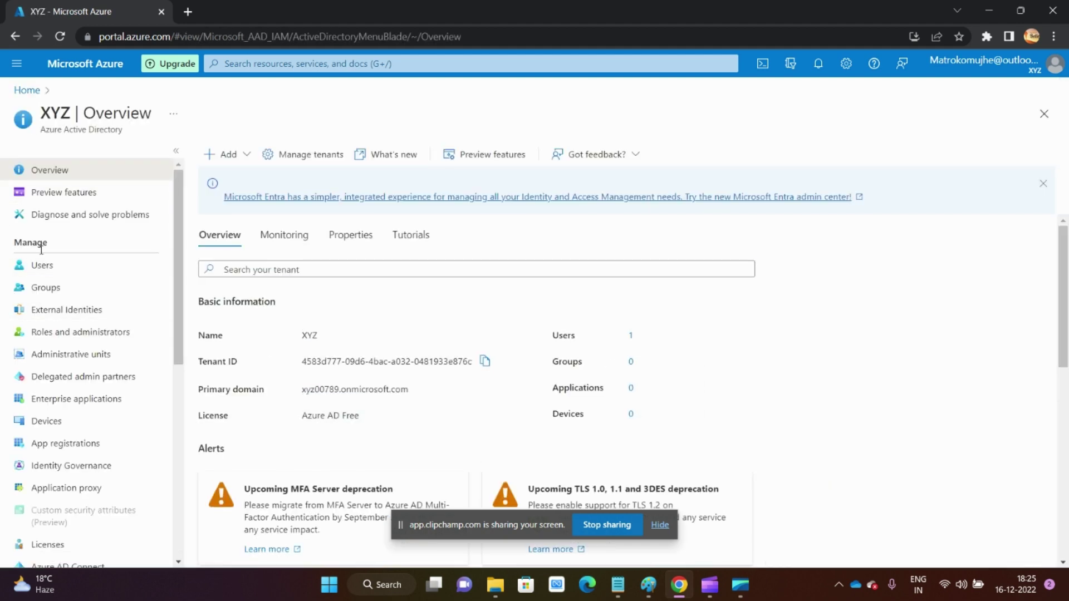
{"action": "left_click", "coordinate": [50, 267]}
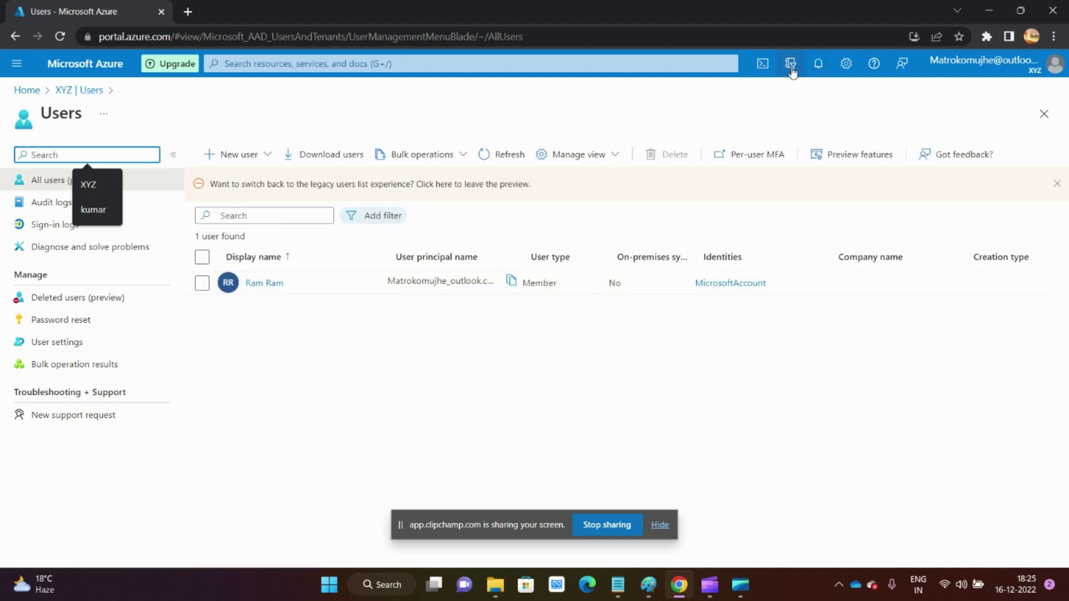
Switch the portal from XYZ to the Default Directory and return to the portal home page.
{"action": "left_click", "coordinate": [852, 65]}
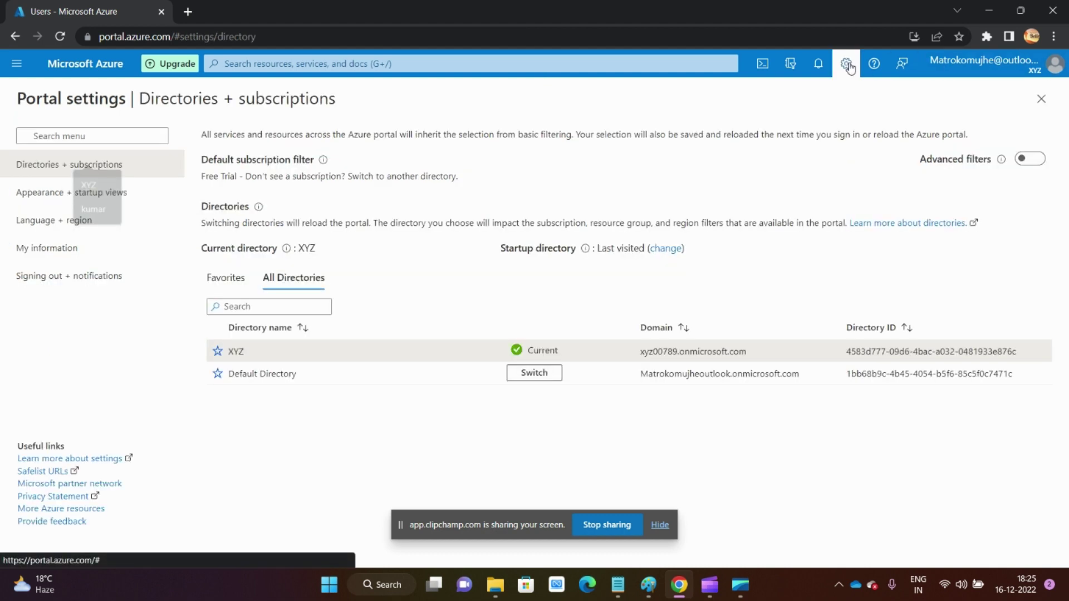
{"action": "left_click", "coordinate": [537, 386]}
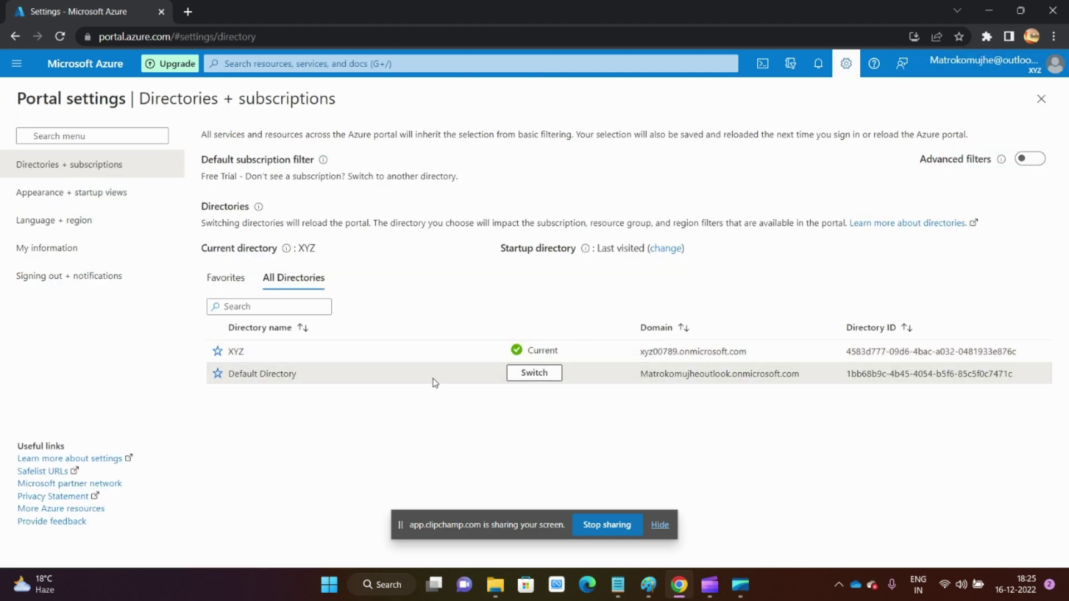
{"action": "left_click", "coordinate": [533, 374]}
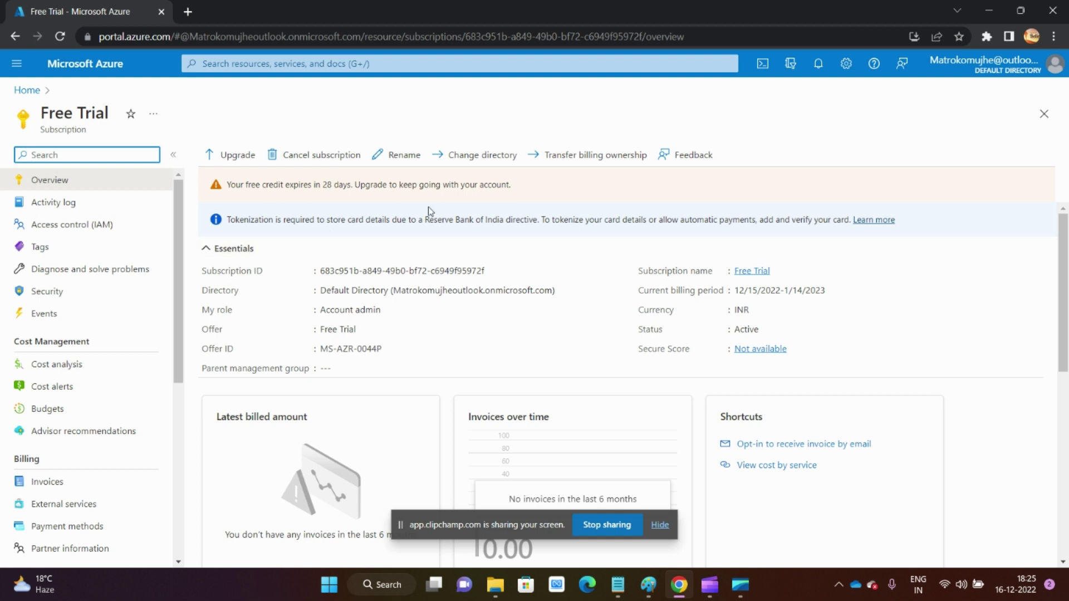
{"action": "left_click", "coordinate": [70, 55]}
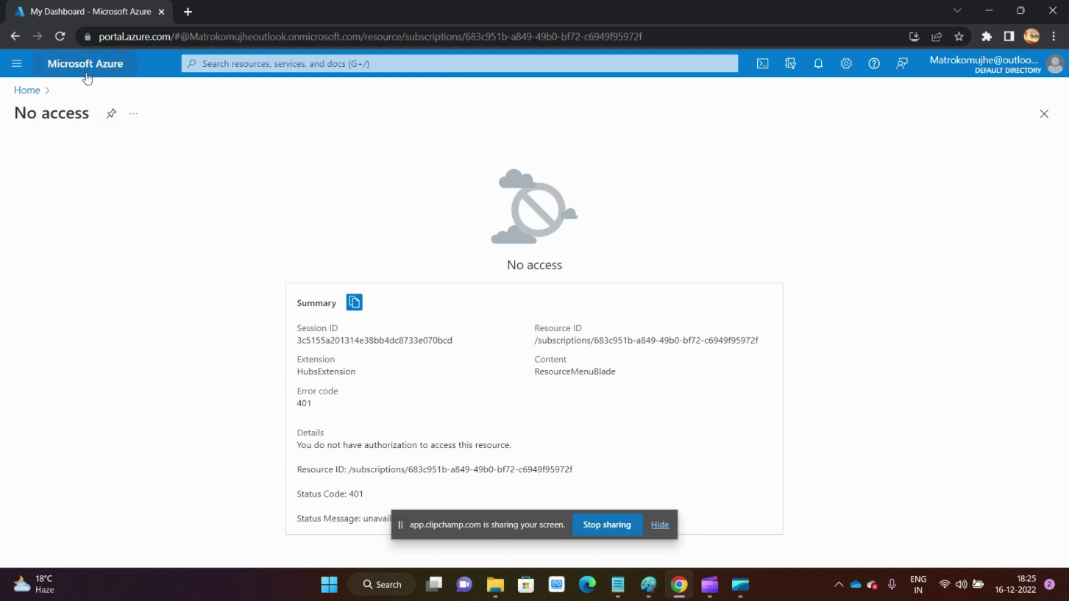
{"action": "left_click", "coordinate": [28, 90]}
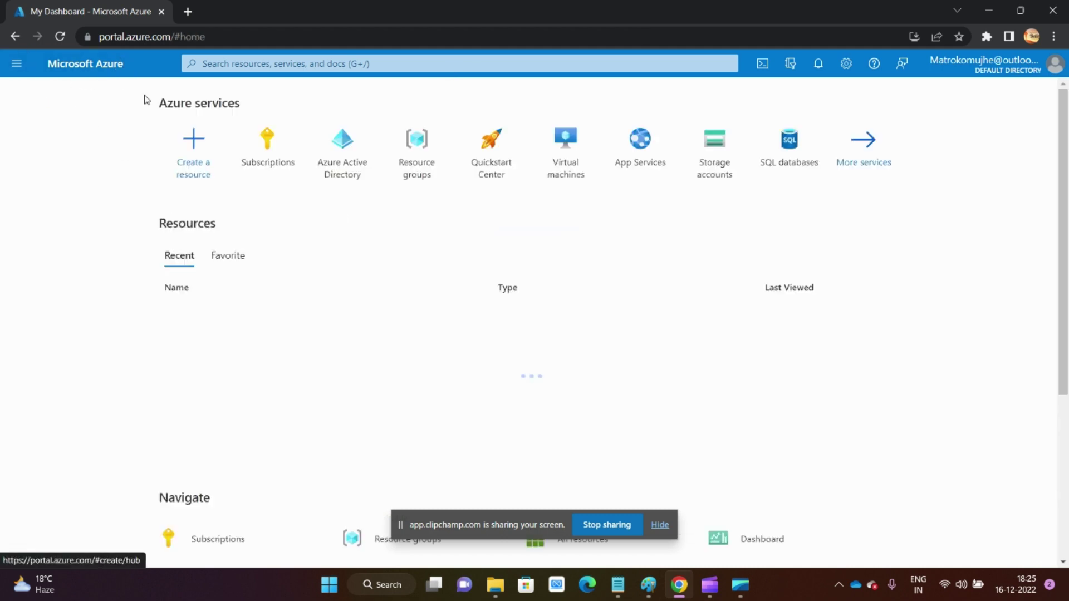
Open the Default Directory's Azure Active Directory and show its list of users.
{"action": "left_click", "coordinate": [296, 63]}
{"action": "left_click", "coordinate": [303, 269]}
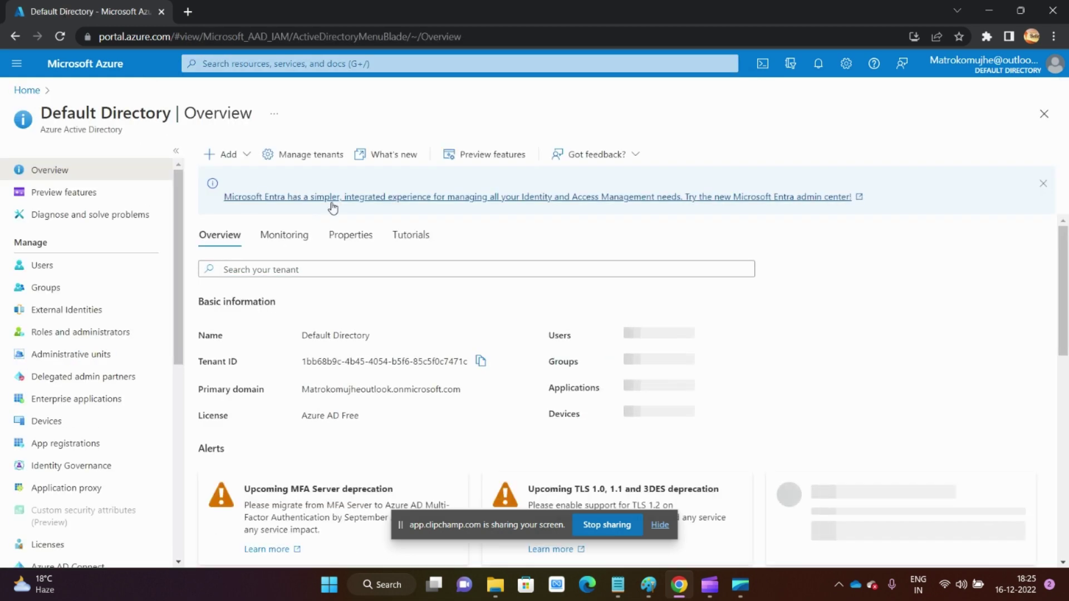
{"action": "left_click", "coordinate": [79, 274]}
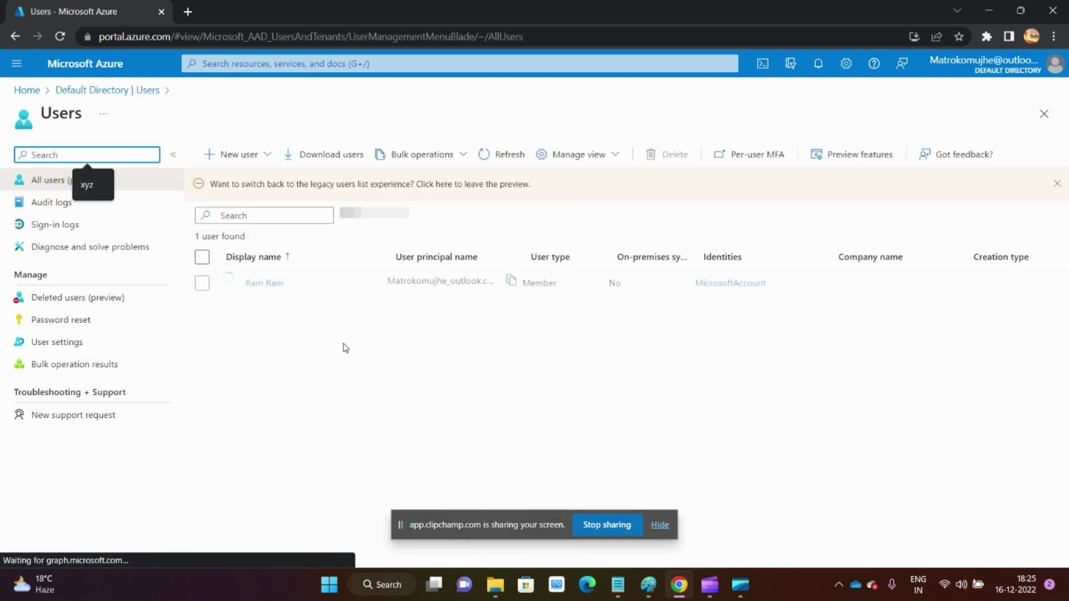
Start creating a new internal user in the Default Directory with the user name Tech, keeping the directory's own domain.
{"action": "left_click", "coordinate": [245, 157]}
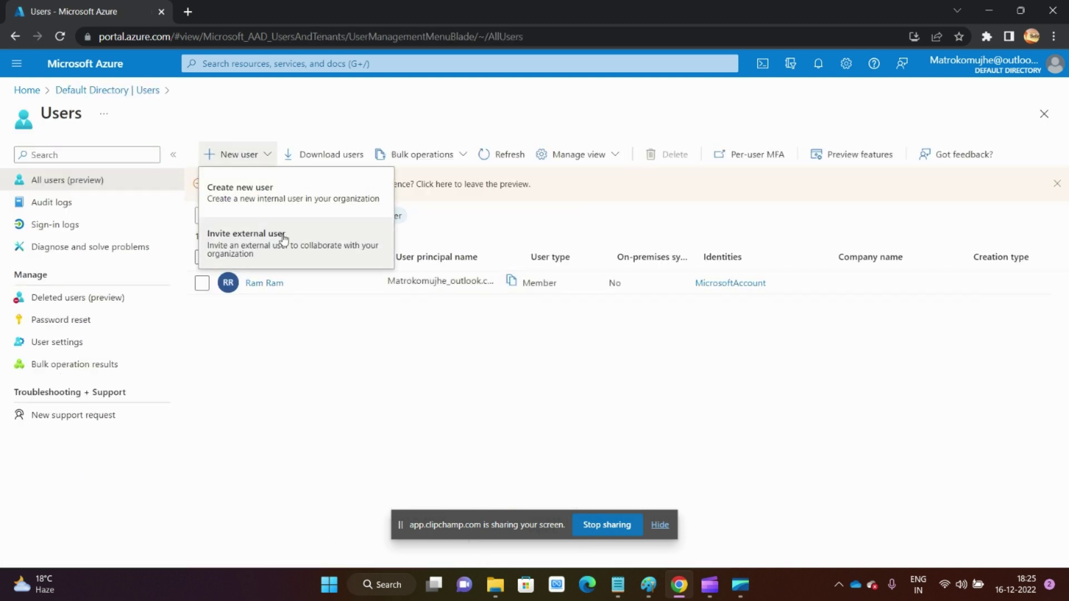
{"action": "left_click", "coordinate": [285, 198]}
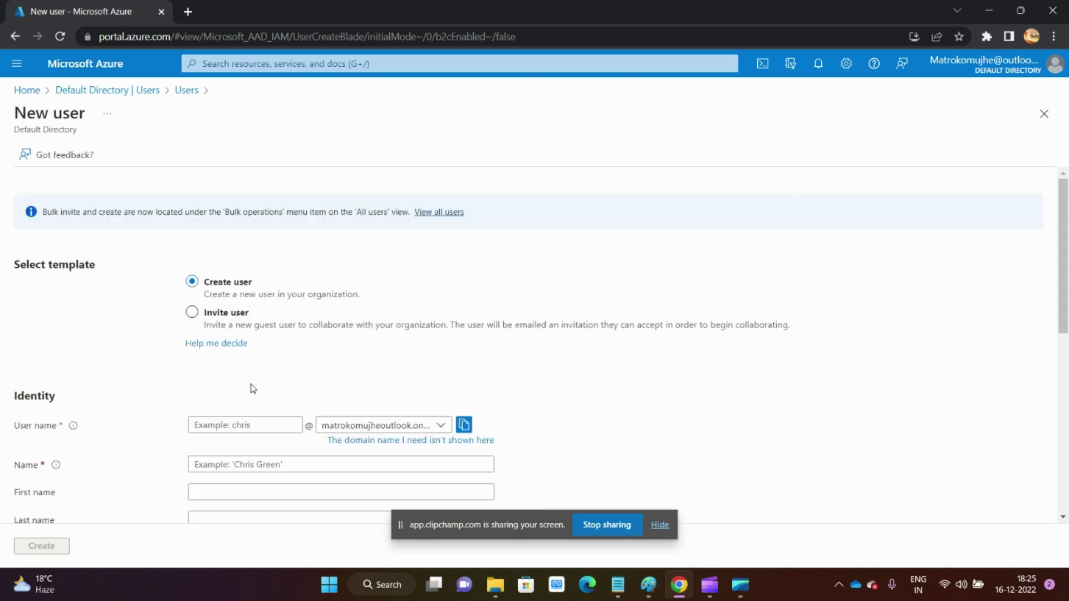
{"action": "scroll", "coordinate": [253, 388], "scroll_direction": "down", "scroll_amount": 4}
{"action": "left_click", "coordinate": [263, 217]}
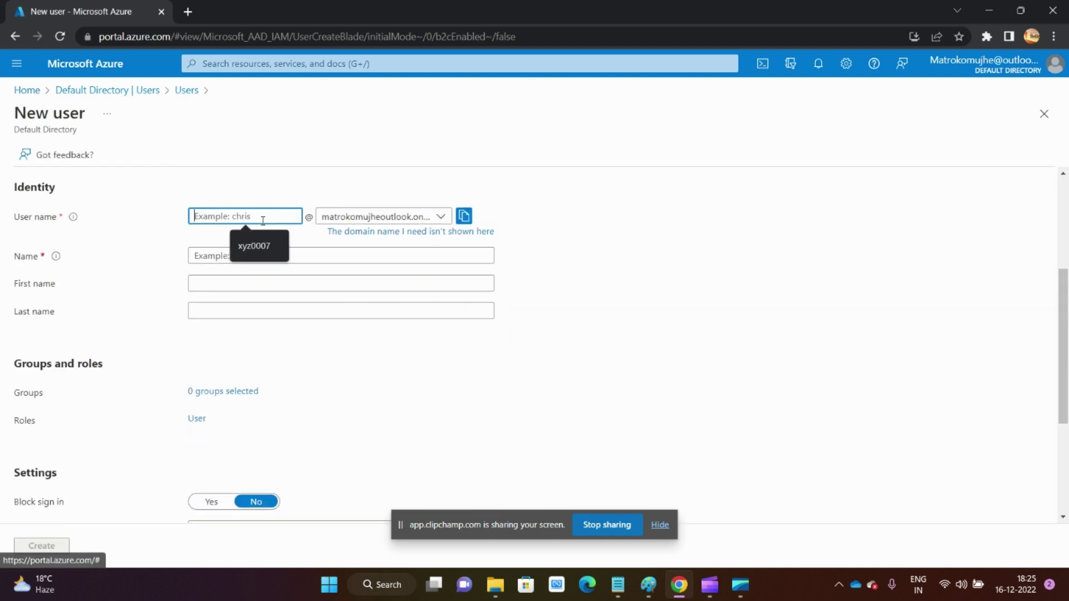
{"action": "type", "text": "Tech"}
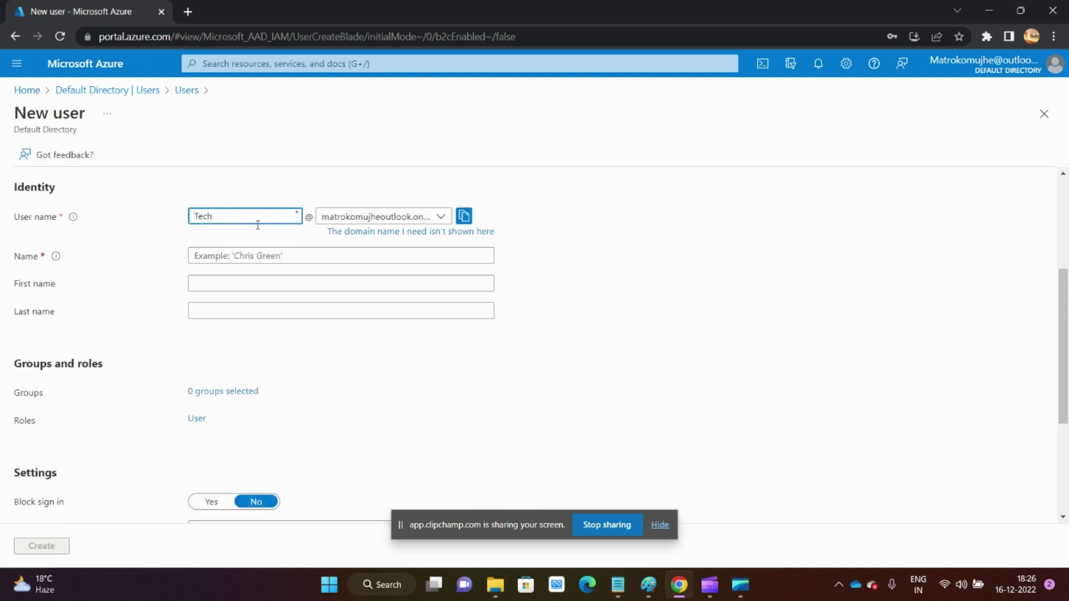
{"action": "left_click", "coordinate": [258, 256]}
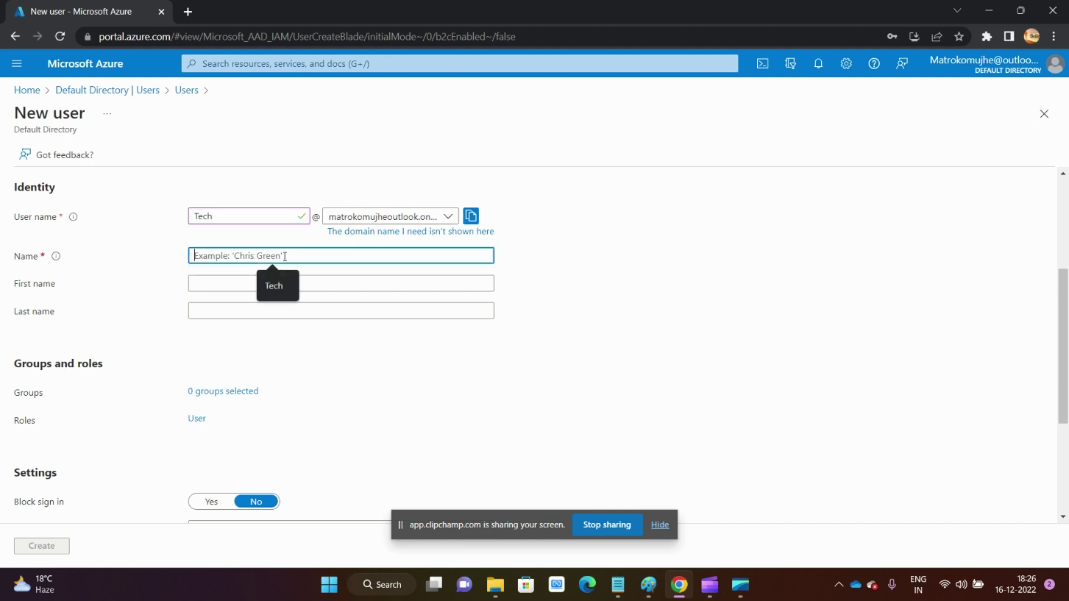
{"action": "left_click", "coordinate": [436, 215]}
{"action": "left_click", "coordinate": [451, 267]}
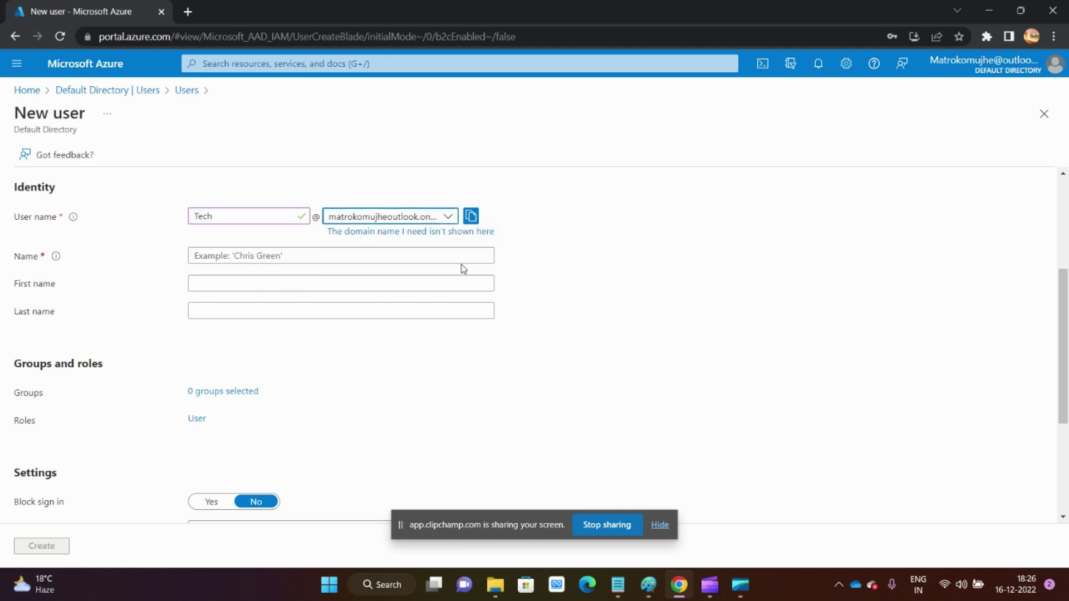
Set the new user's name to Tech and create the user.
{"action": "left_click", "coordinate": [264, 255]}
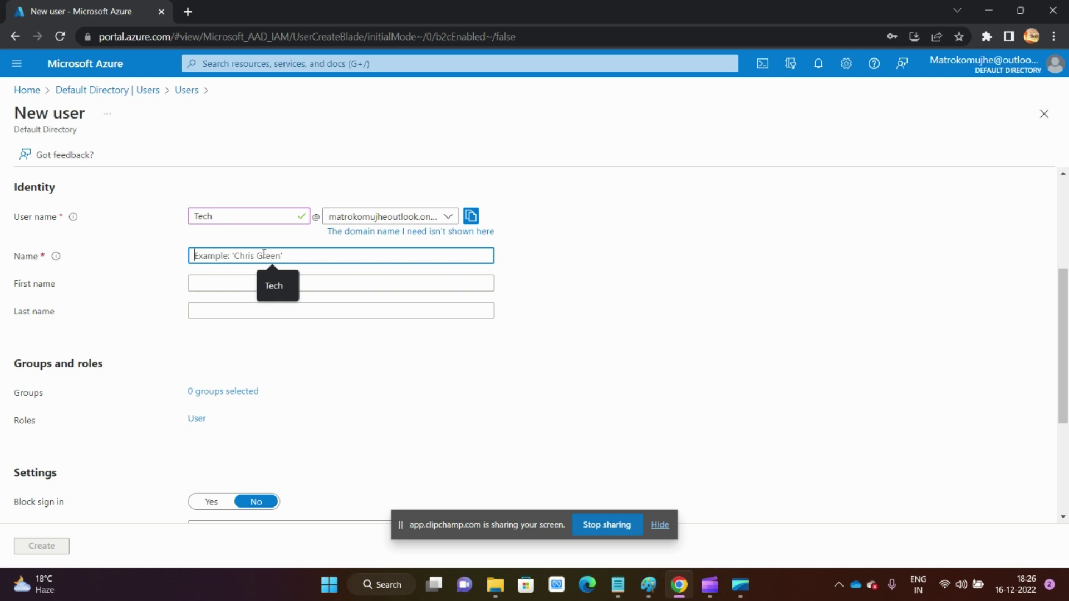
{"action": "type", "text": "Tes"}
{"action": "key", "text": "BackSpace"}
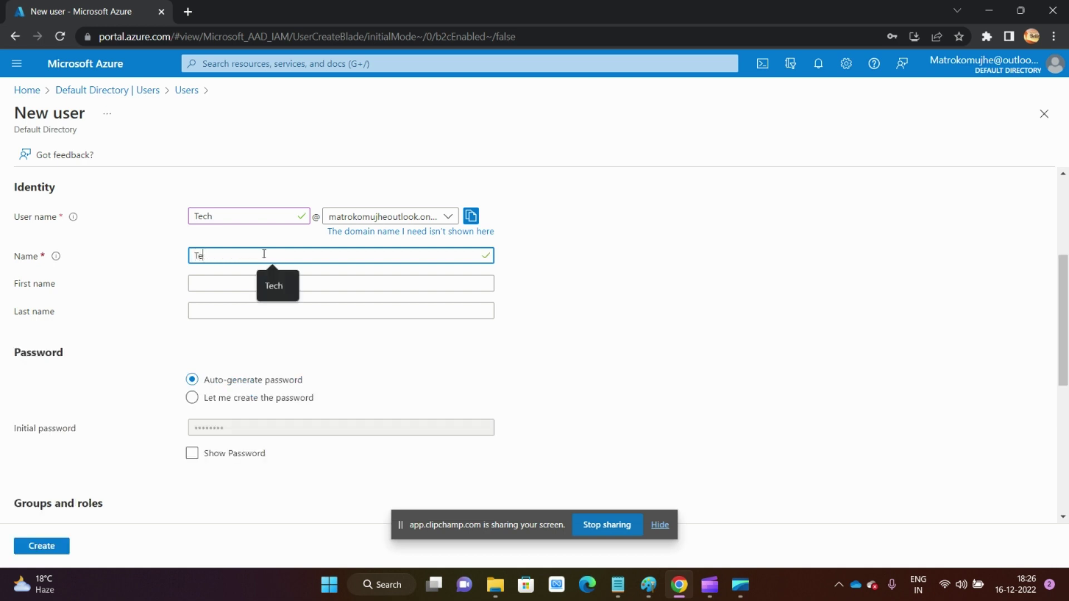
{"action": "type", "text": "ch"}
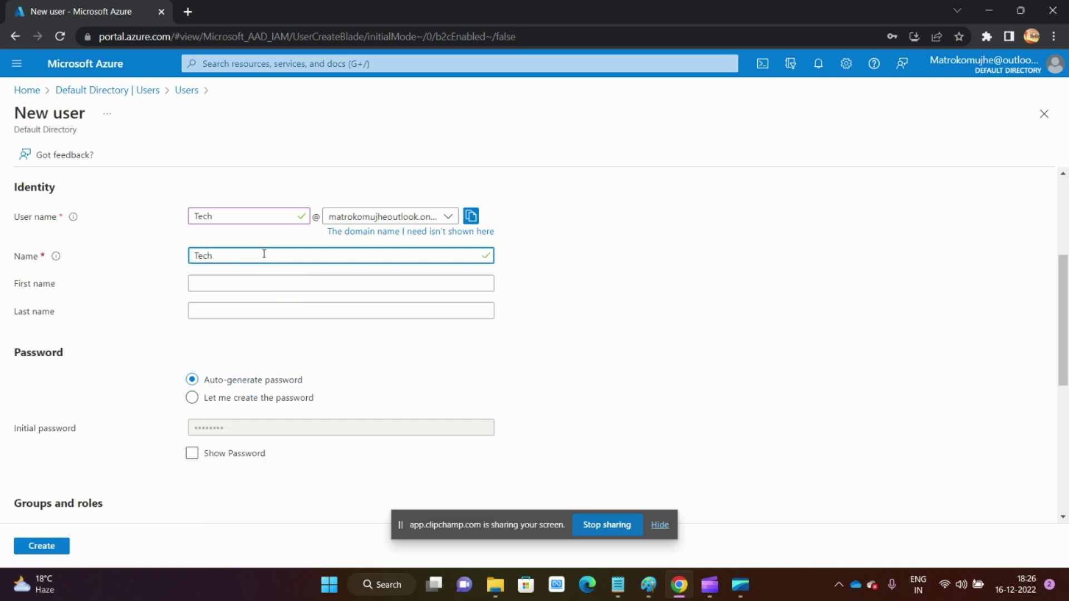
{"action": "left_click", "coordinate": [251, 285]}
{"action": "scroll", "coordinate": [259, 384], "scroll_direction": "down", "scroll_amount": 2}
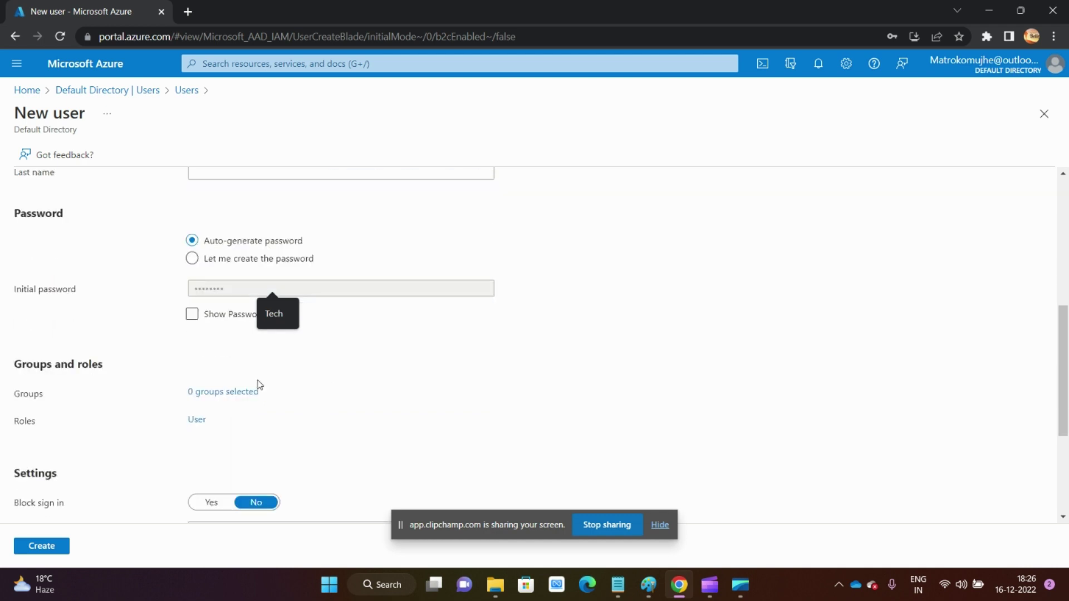
{"action": "scroll", "coordinate": [228, 478], "scroll_direction": "down", "scroll_amount": 3}
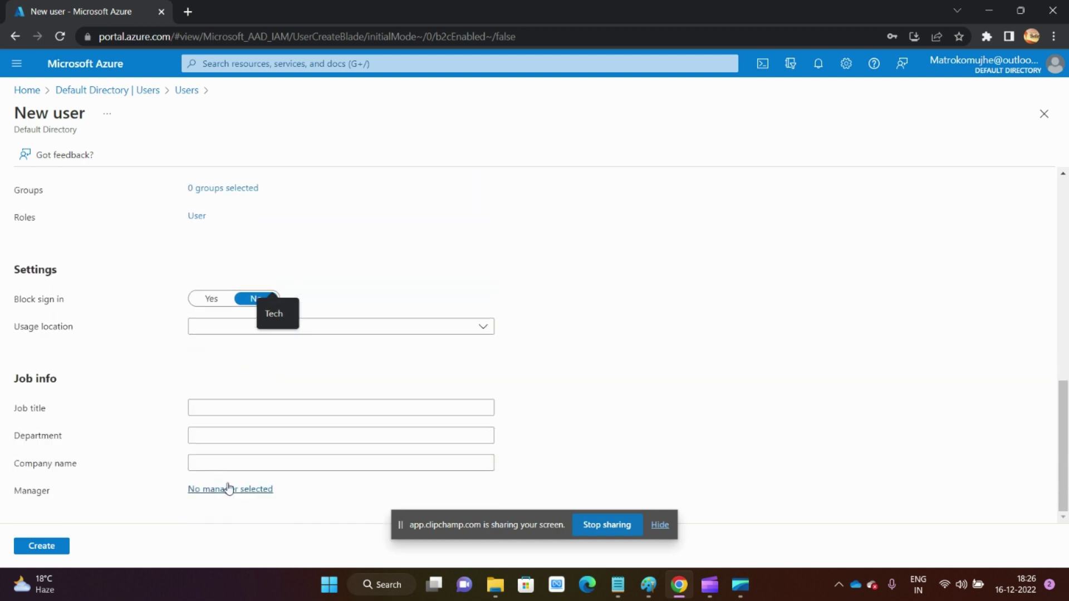
{"action": "left_click", "coordinate": [34, 545]}
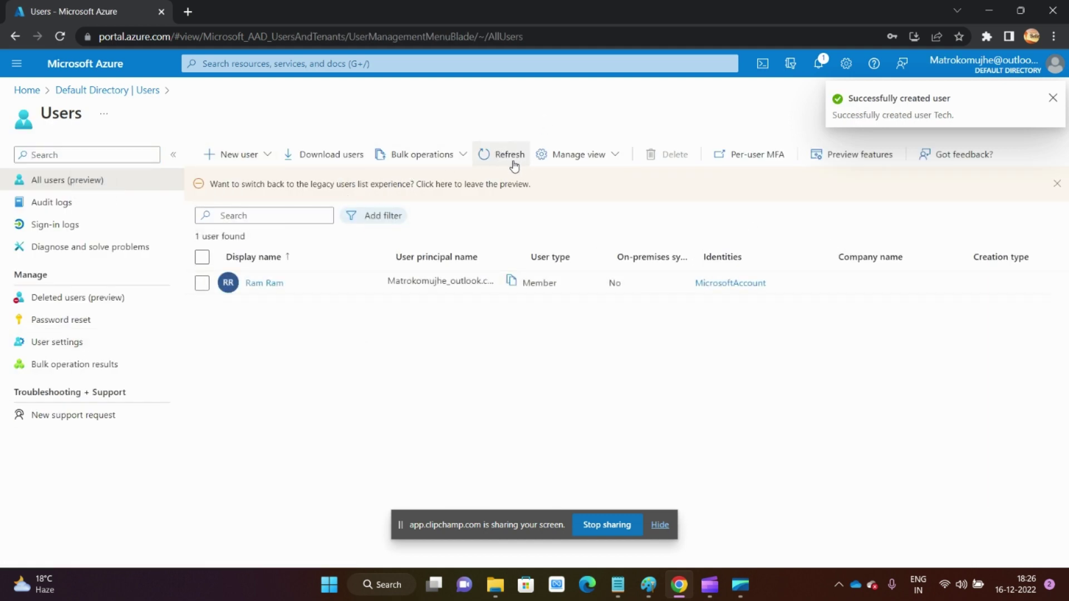
Refresh the Default Directory's users list to check for the Tech user, and review the notifications.
{"action": "left_click", "coordinate": [507, 161]}
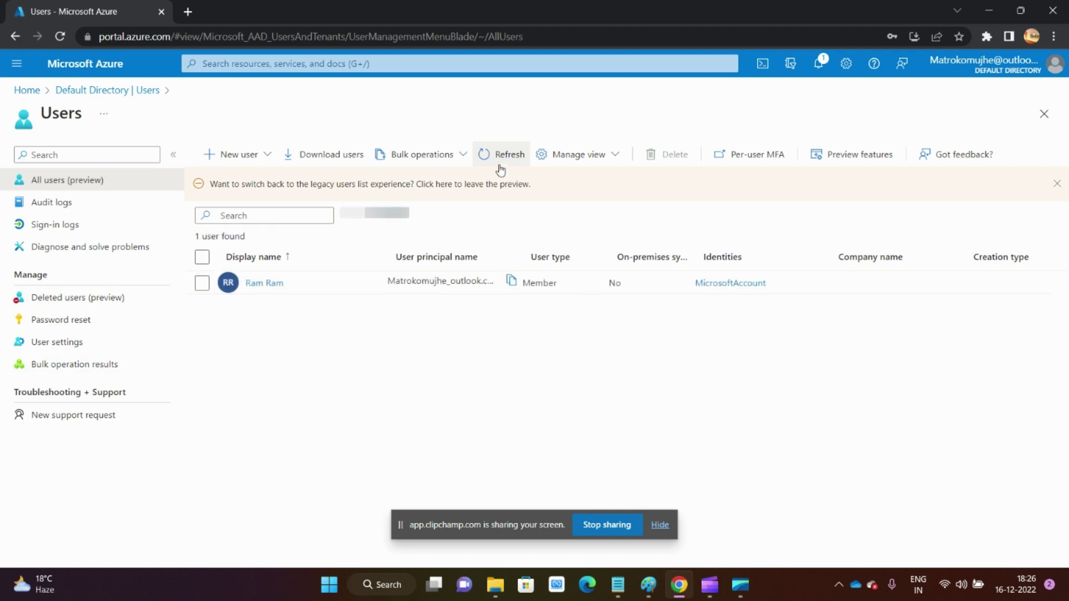
{"action": "left_click", "coordinate": [504, 159]}
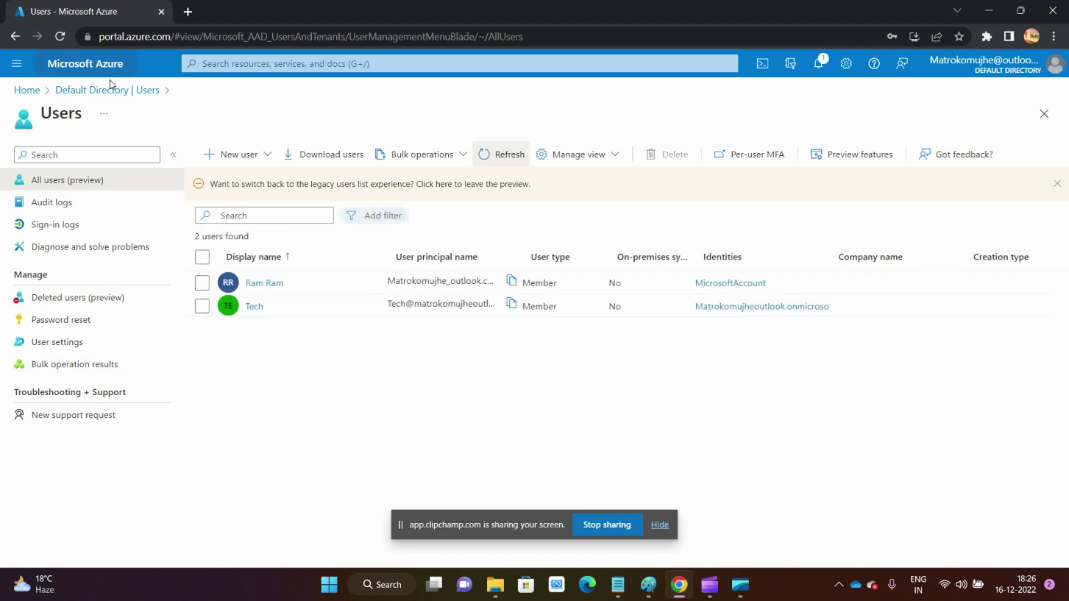
{"action": "left_click", "coordinate": [819, 65]}
{"action": "left_click", "coordinate": [1043, 94]}
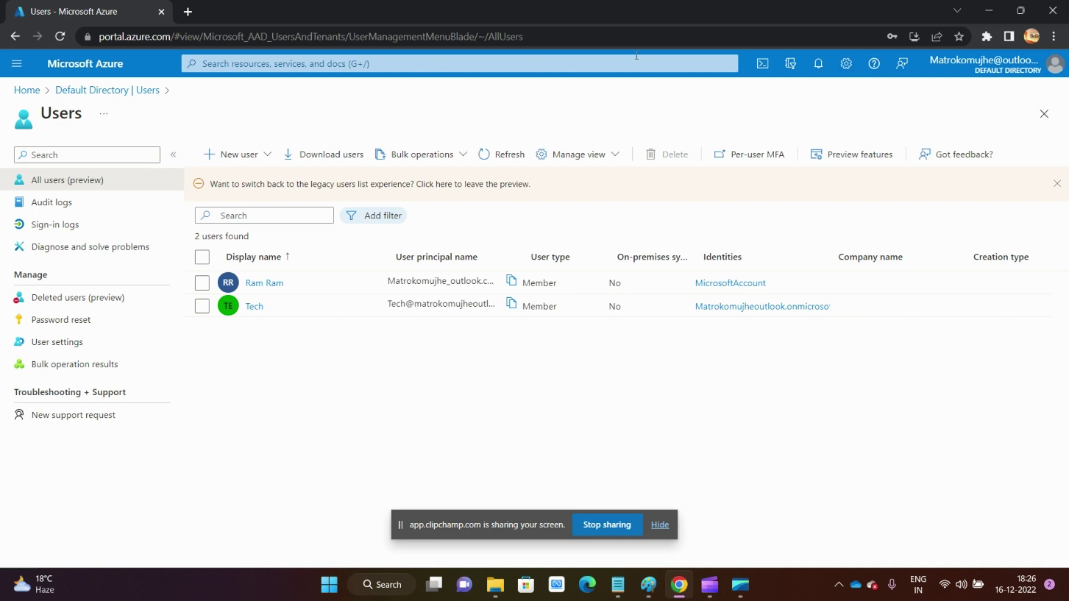
Switch the portal to the XYZ directory and show the list of users in its Azure Active Directory.
{"action": "left_click", "coordinate": [846, 64]}
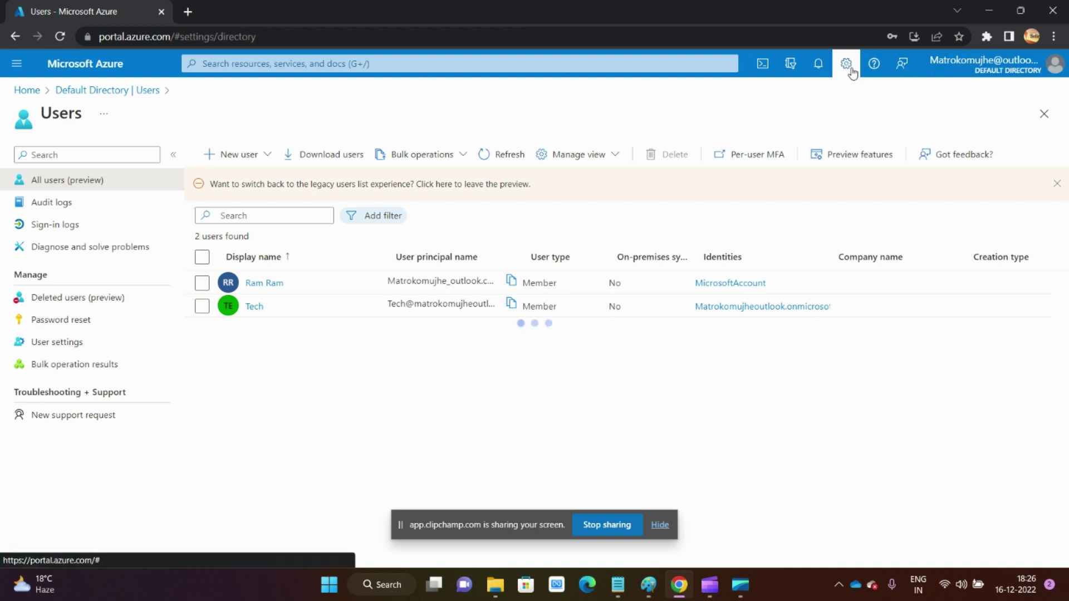
{"action": "left_click", "coordinate": [533, 385]}
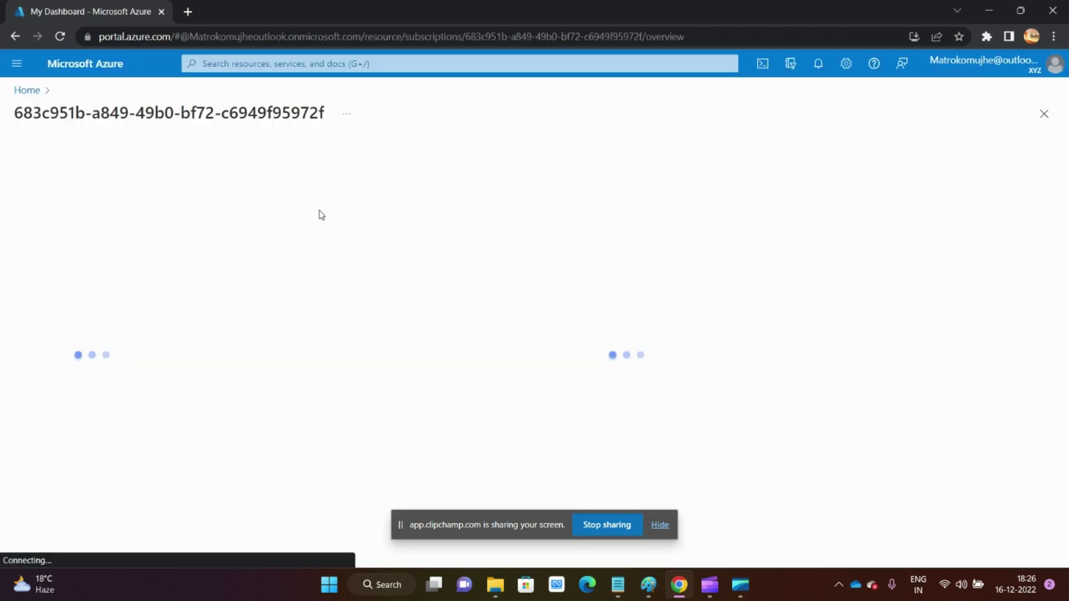
{"action": "left_click", "coordinate": [1052, 98]}
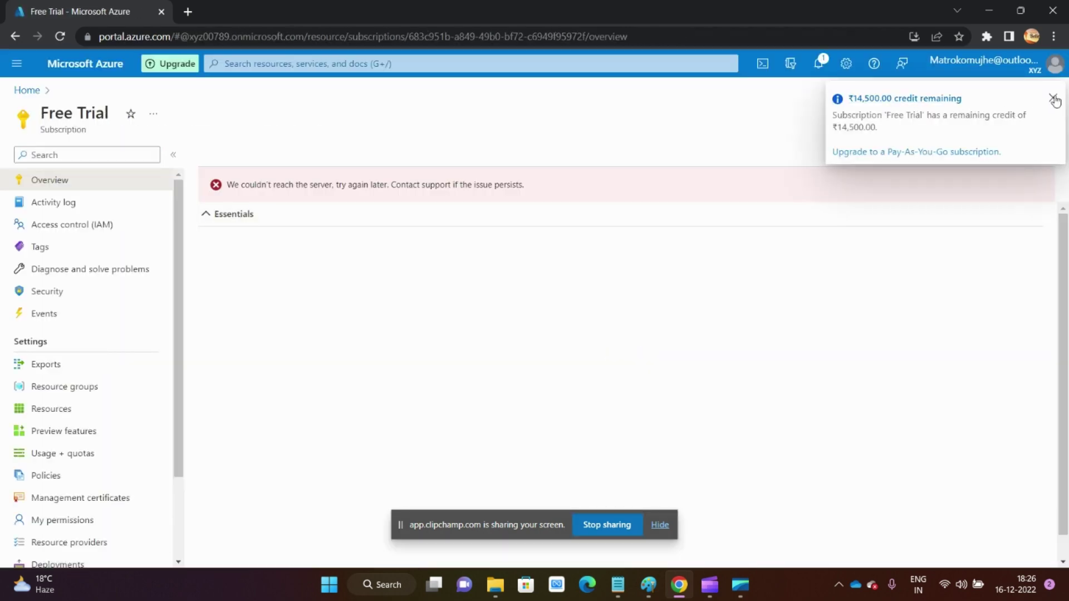
{"action": "left_click", "coordinate": [274, 64]}
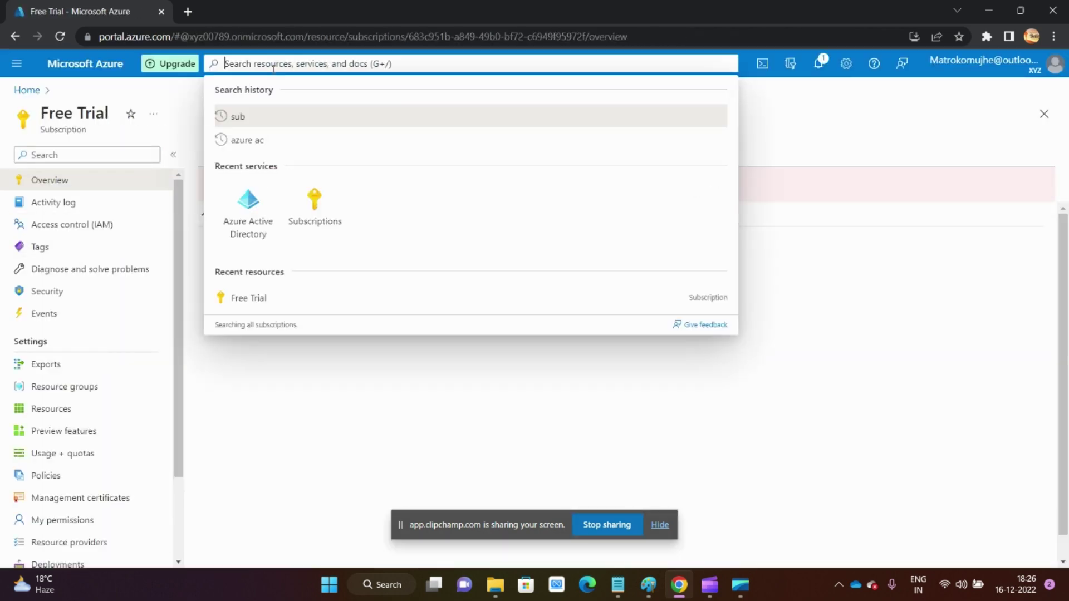
{"action": "left_click", "coordinate": [269, 192]}
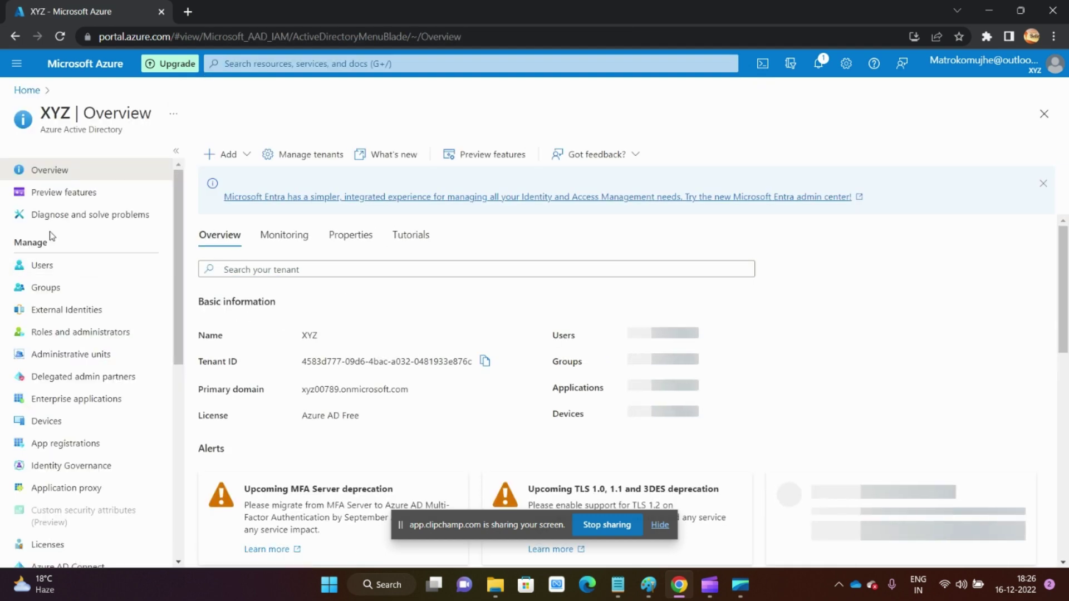
{"action": "left_click", "coordinate": [69, 275]}
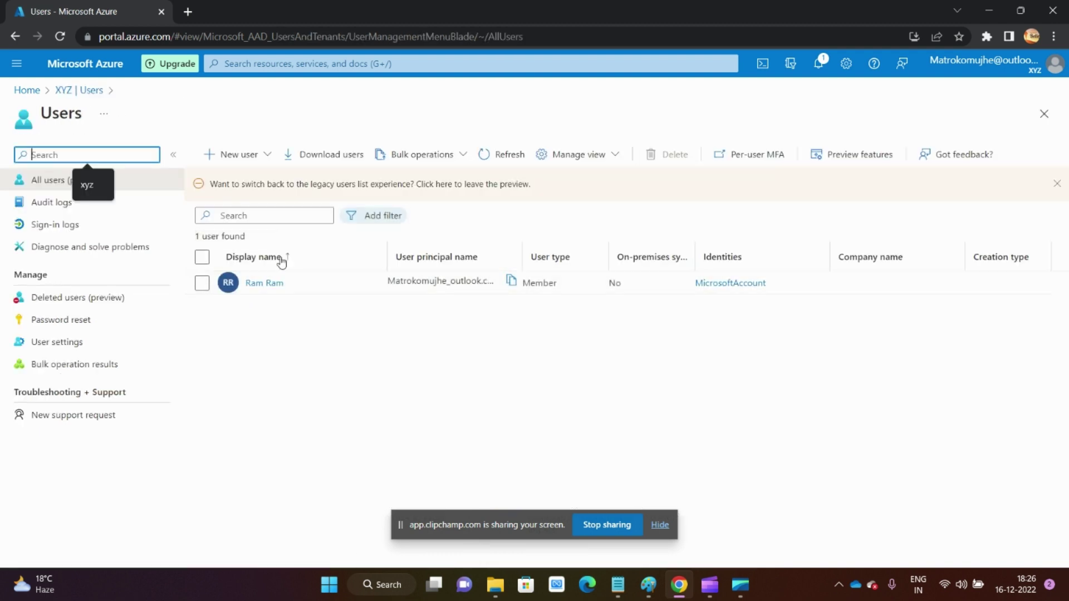
Switch to the Paint diagram and add the text label Tech above the Default Directory box.
{"action": "left_click", "coordinate": [989, 10]}
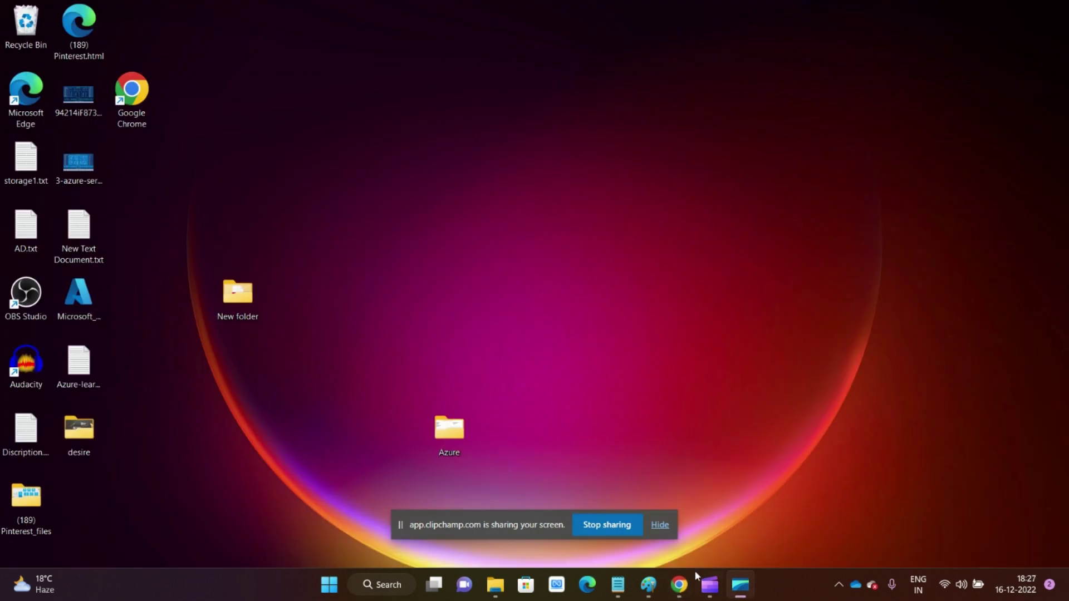
{"action": "left_click", "coordinate": [648, 584]}
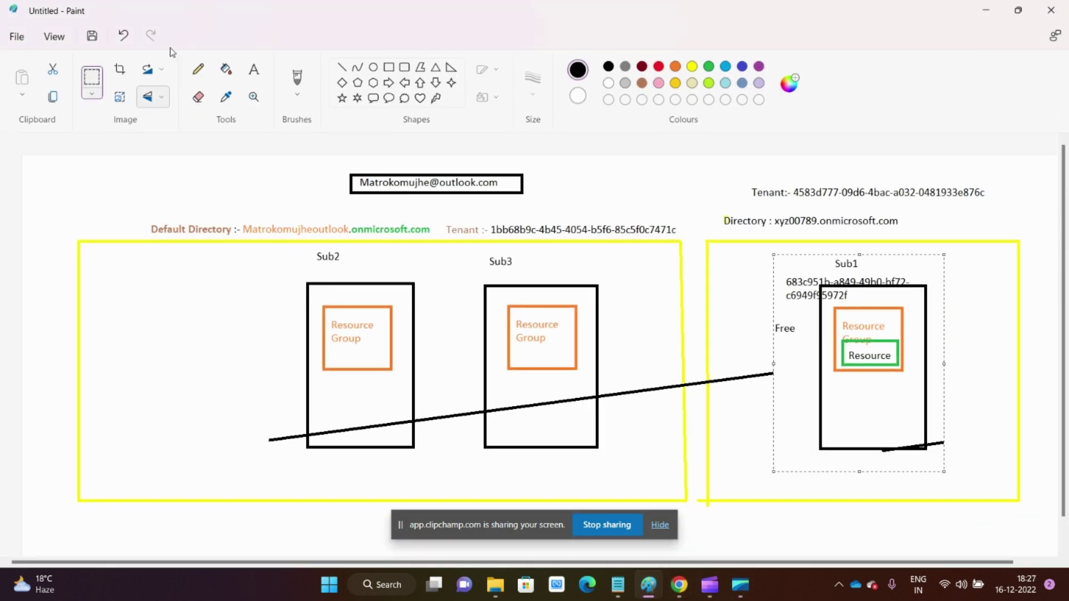
{"action": "left_click", "coordinate": [254, 69]}
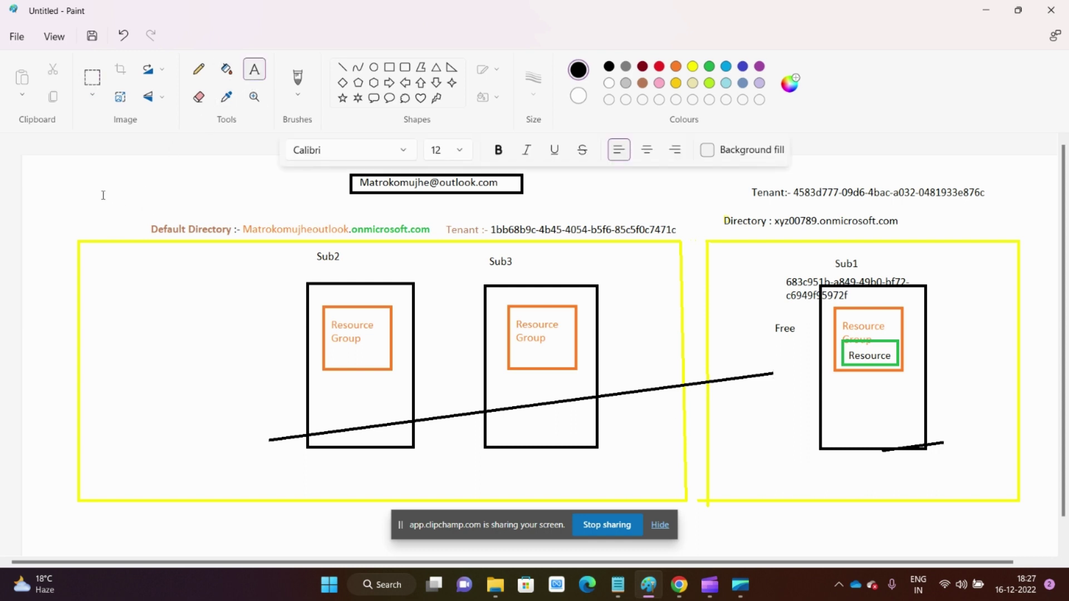
{"action": "left_click_drag", "start_coordinate": [178, 229], "coordinate": [216, 228]}
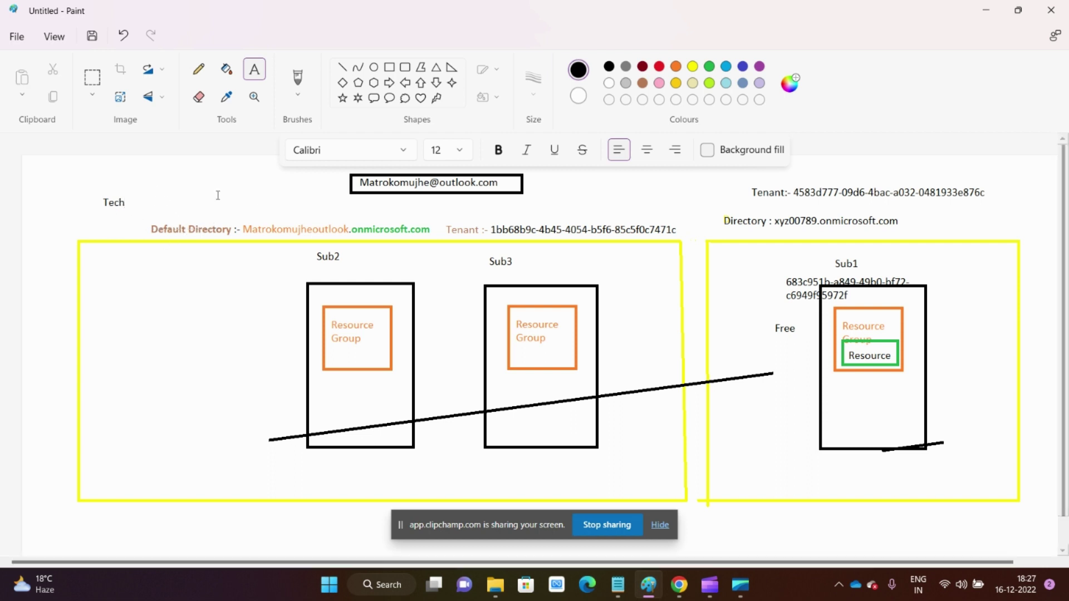
{"action": "left_click", "coordinate": [86, 194]}
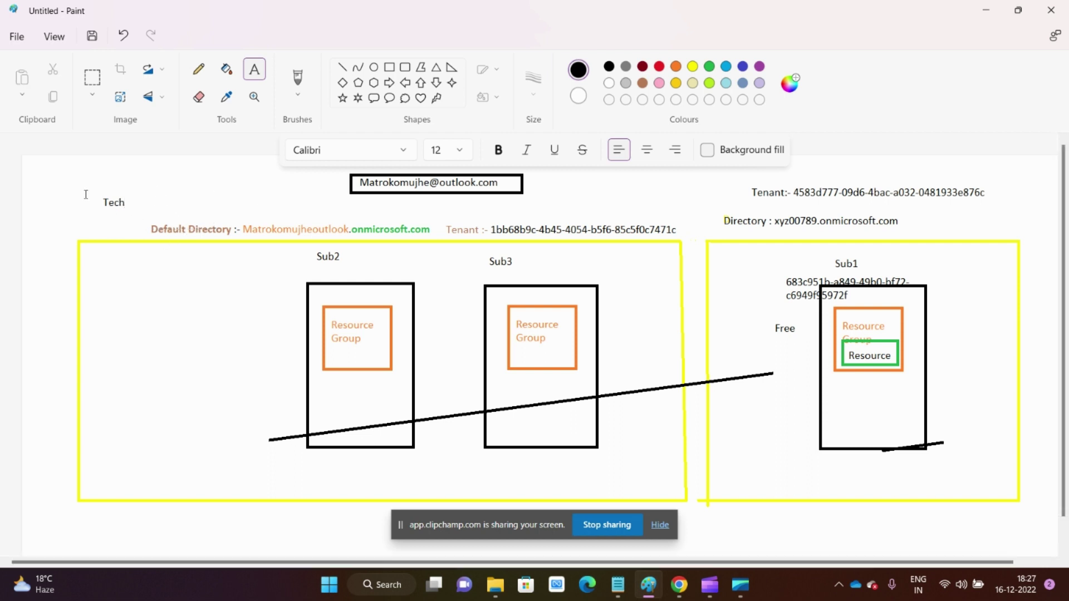
Select the Tech label in the diagram and shift it slightly further to the left.
{"action": "left_click", "coordinate": [92, 78]}
{"action": "mouse_move", "coordinate": [99, 195]}
{"action": "left_mouse_down"}
{"action": "mouse_move", "coordinate": [144, 216]}
{"action": "mouse_move", "coordinate": [84, 199]}
{"action": "left_mouse_up"}
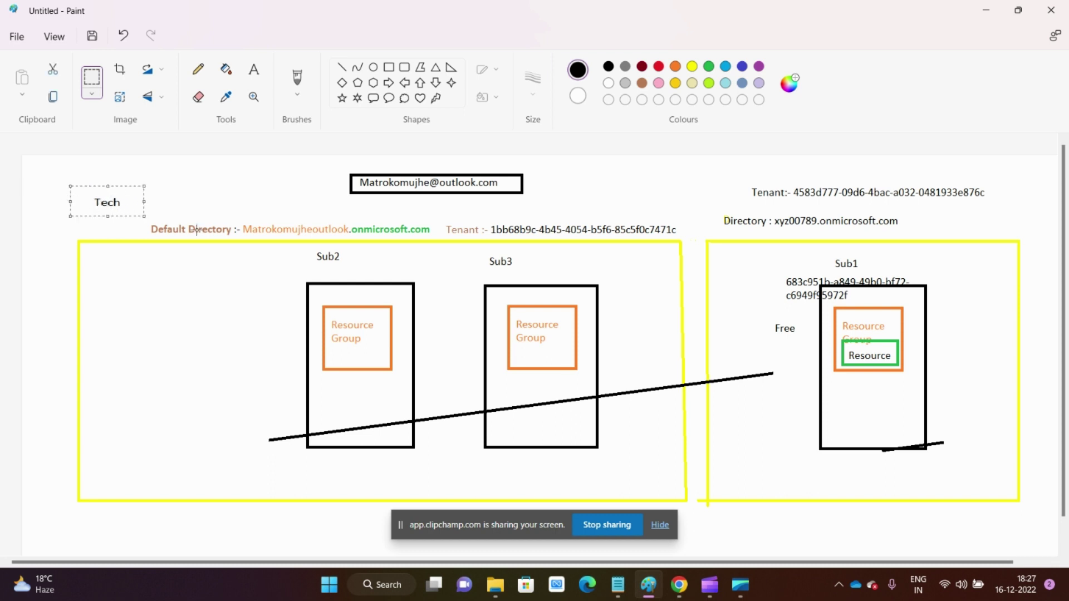
{"action": "left_click", "coordinate": [471, 250]}
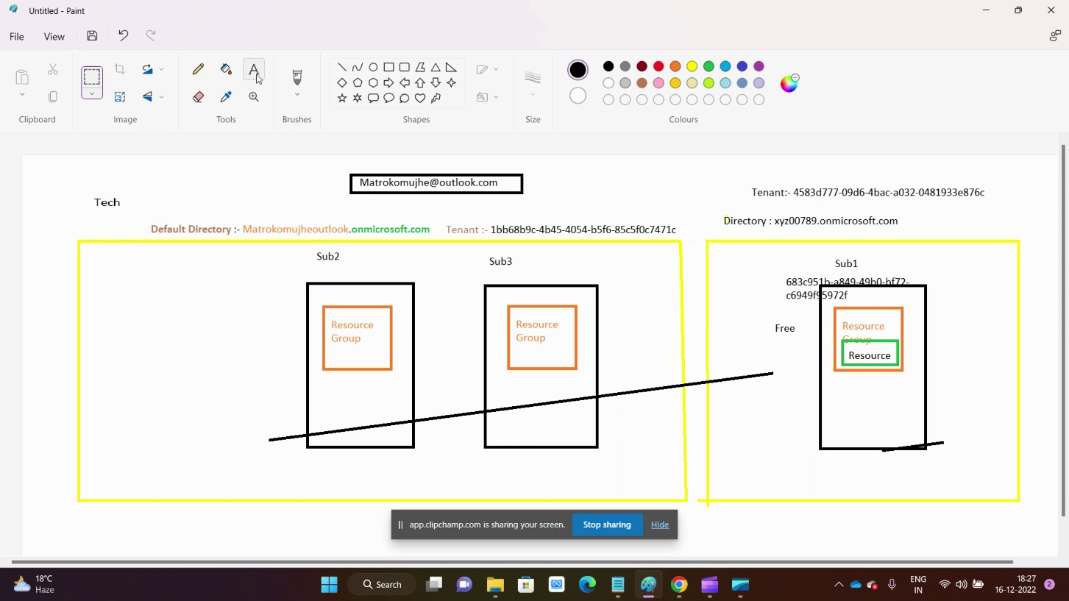
{"action": "left_click_drag", "start_coordinate": [122, 277], "coordinate": [221, 422]}
{"action": "left_click_drag", "start_coordinate": [79, 185], "coordinate": [134, 216]}
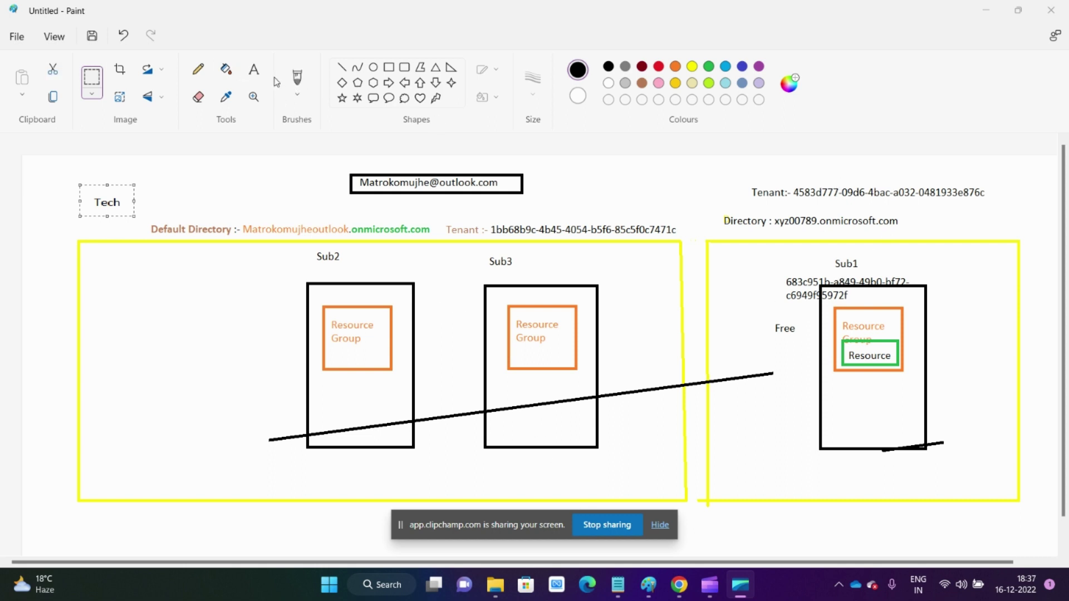
Add the labels User1 and user2 beneath the xyz00789.onmicrosoft.com directory line, in bold green text.
{"action": "left_click", "coordinate": [253, 69]}
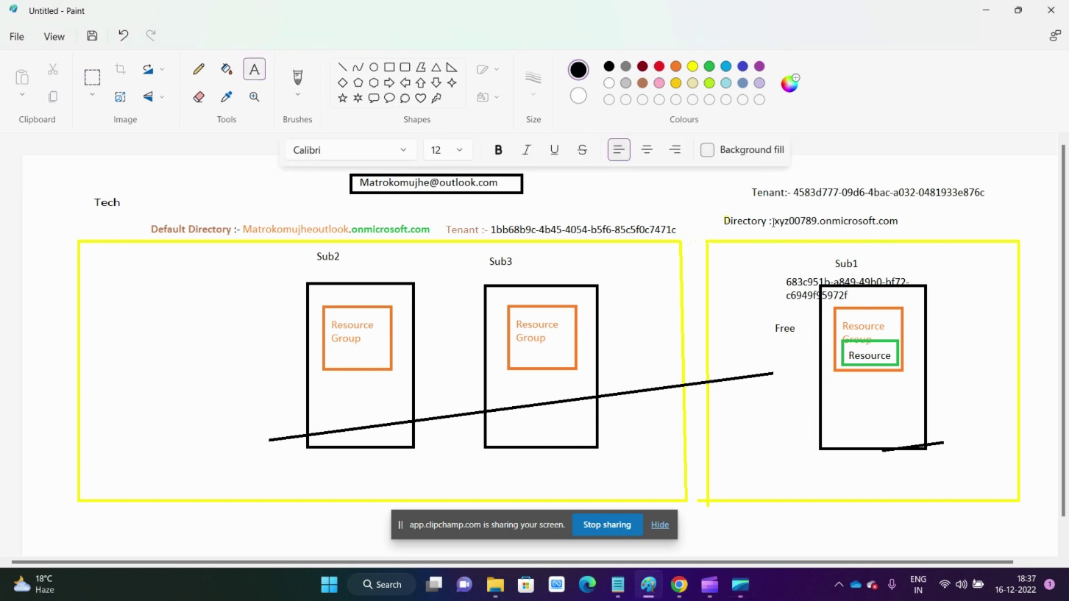
{"action": "left_click_drag", "start_coordinate": [773, 223], "coordinate": [936, 254]}
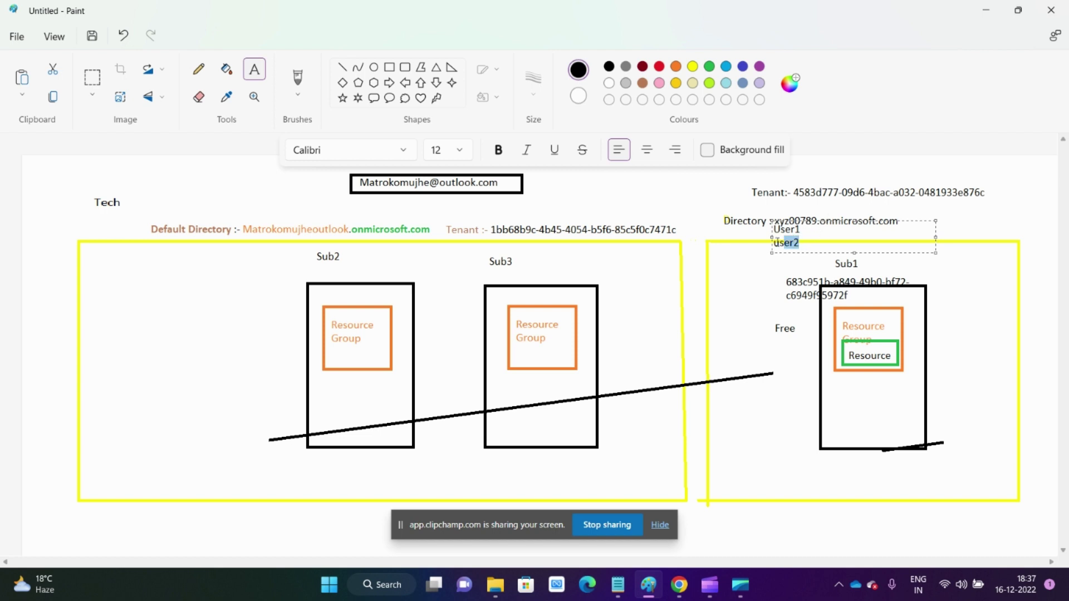
{"action": "left_click_drag", "start_coordinate": [801, 243], "coordinate": [756, 227]}
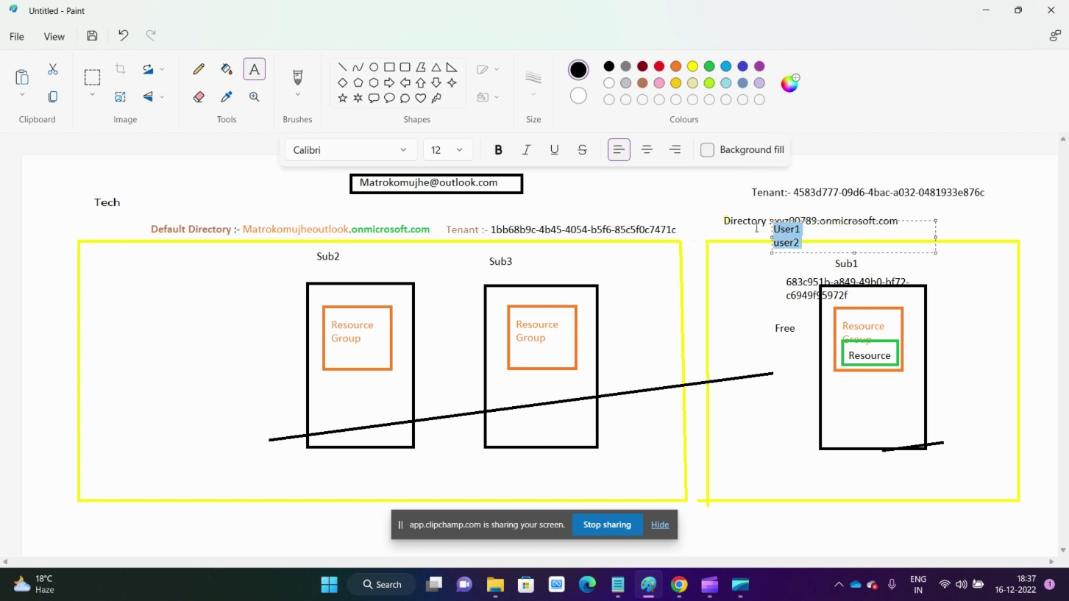
{"action": "left_click", "coordinate": [676, 68]}
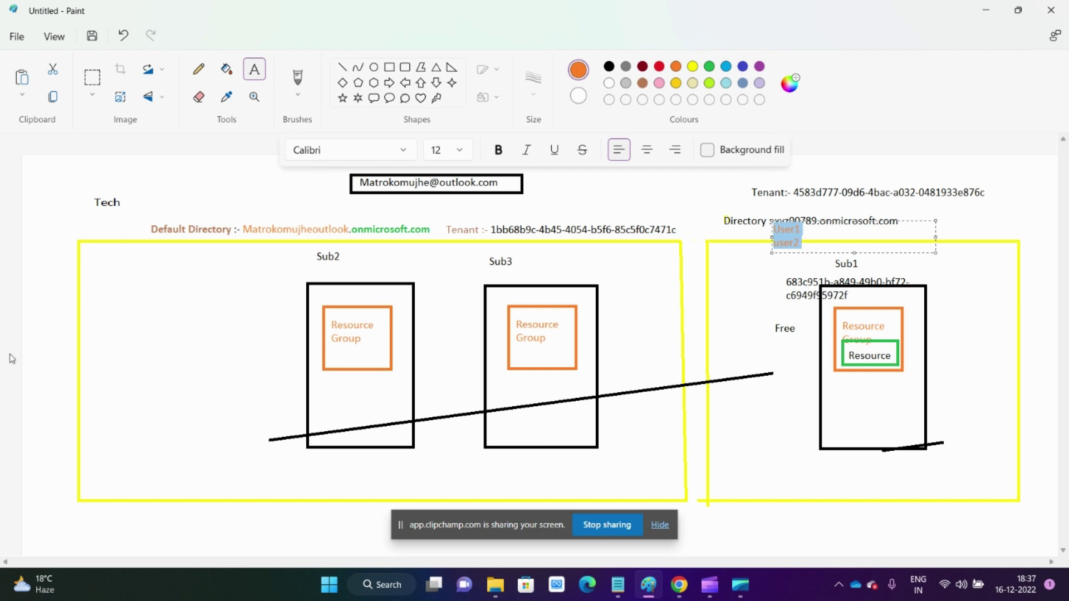
{"action": "left_click", "coordinate": [713, 67]}
{"action": "left_click", "coordinate": [497, 159]}
{"action": "left_click", "coordinate": [867, 329]}
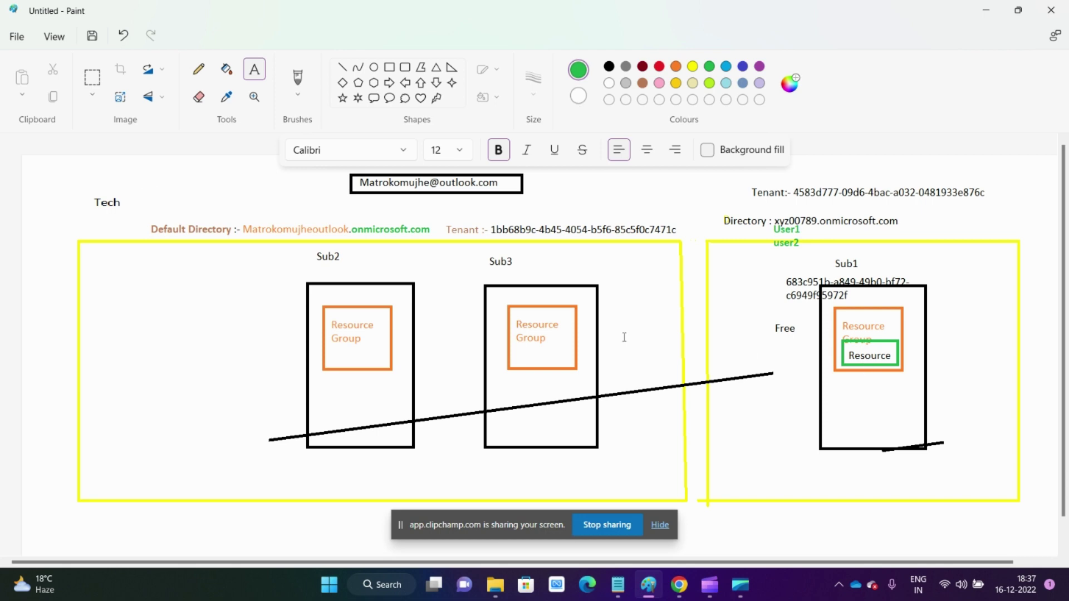
Return to the Azure portal in Chrome and start a new internal user in XYZ with the user name User1.
{"action": "left_click", "coordinate": [679, 585]}
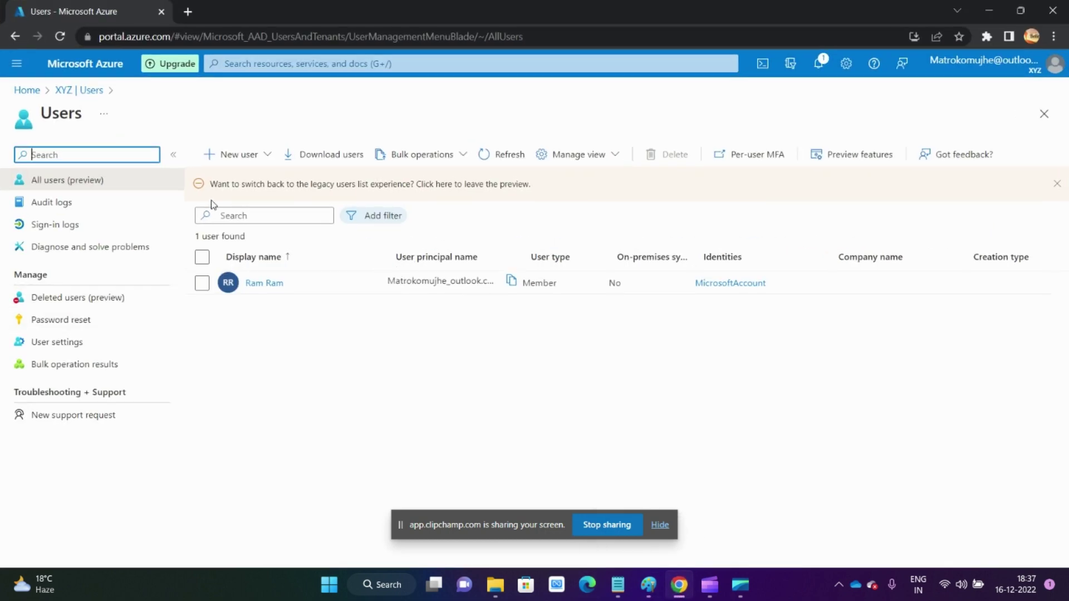
{"action": "left_click", "coordinate": [259, 155]}
{"action": "left_click", "coordinate": [263, 192]}
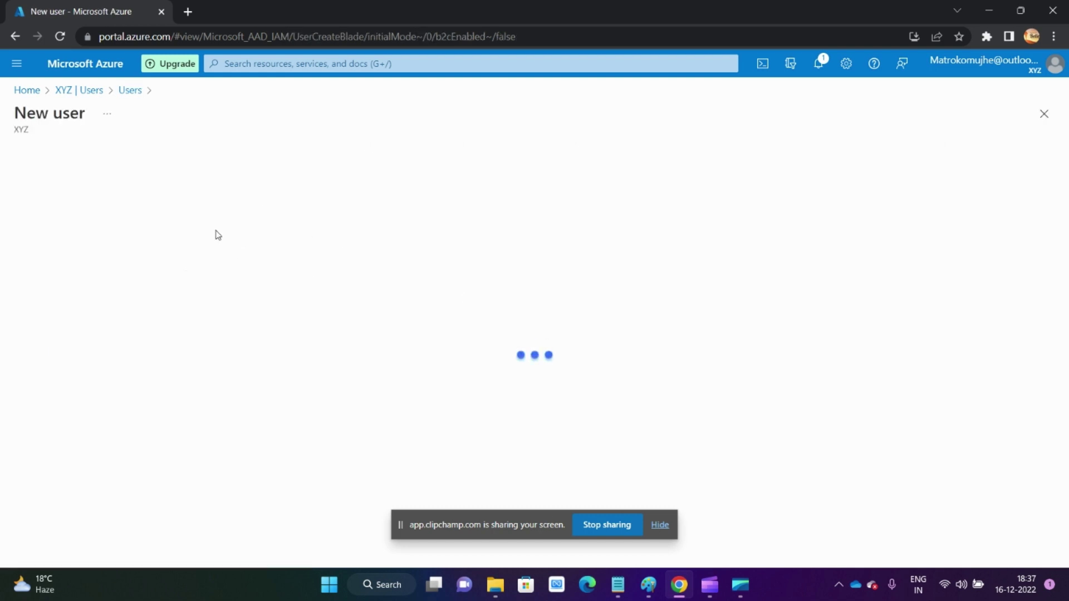
{"action": "left_click", "coordinate": [235, 427]}
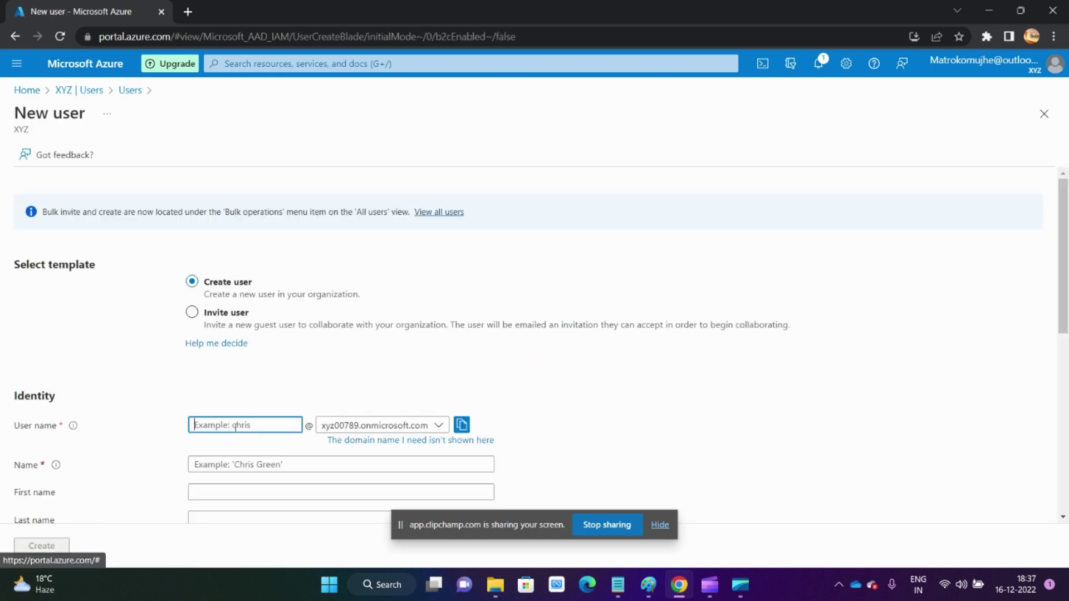
{"action": "type", "text": "User1"}
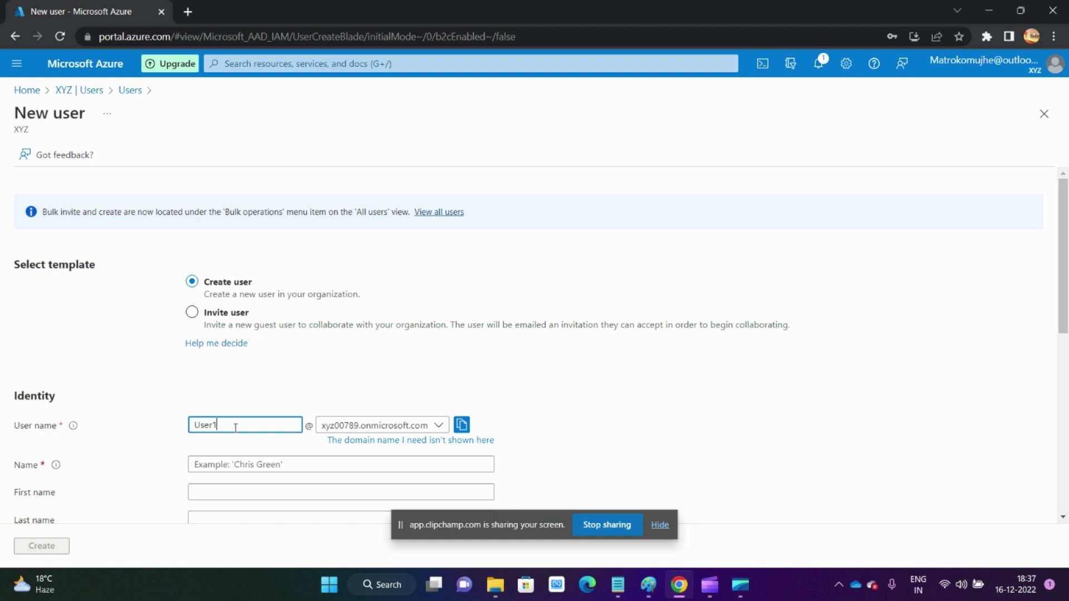
Set the new user's name to User1, matching the user name, and create the user.
{"action": "scroll", "coordinate": [245, 370], "scroll_direction": "down", "scroll_amount": 3}
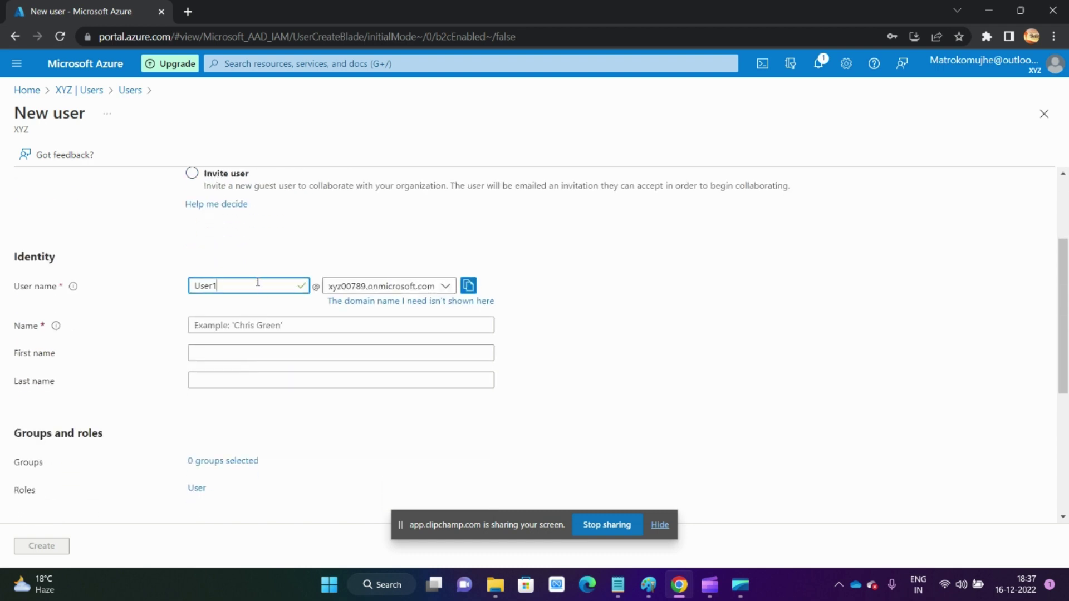
{"action": "double_click", "coordinate": [258, 285]}
{"action": "key", "text": "ctrl+c"}
{"action": "mouse_move", "coordinate": [73, 288]}
{"action": "left_click", "coordinate": [231, 326]}
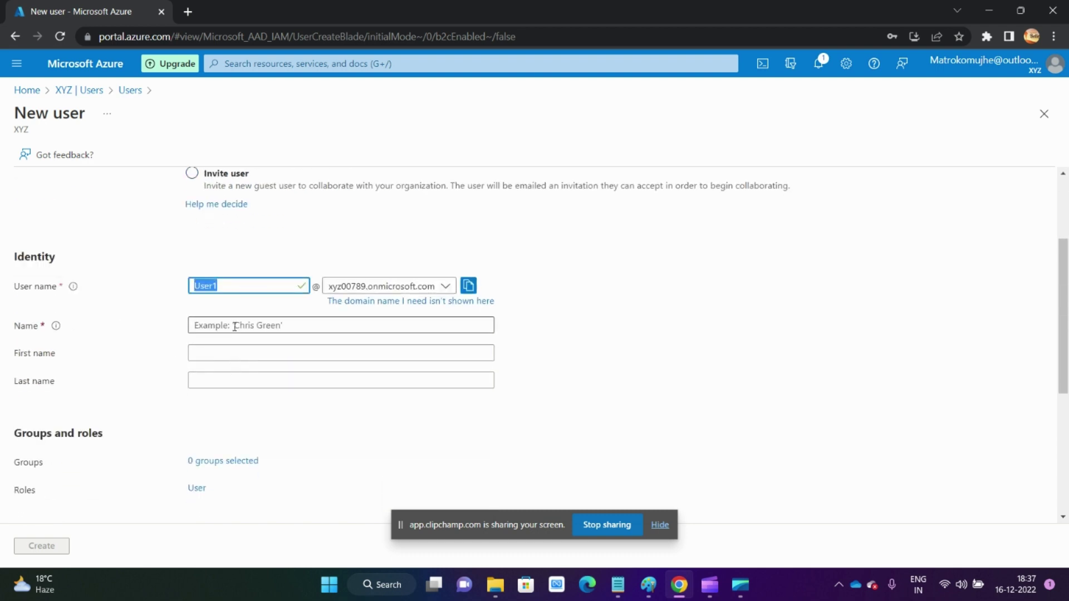
{"action": "key", "text": "ctrl+v"}
{"action": "scroll", "coordinate": [234, 412], "scroll_direction": "down", "scroll_amount": 5}
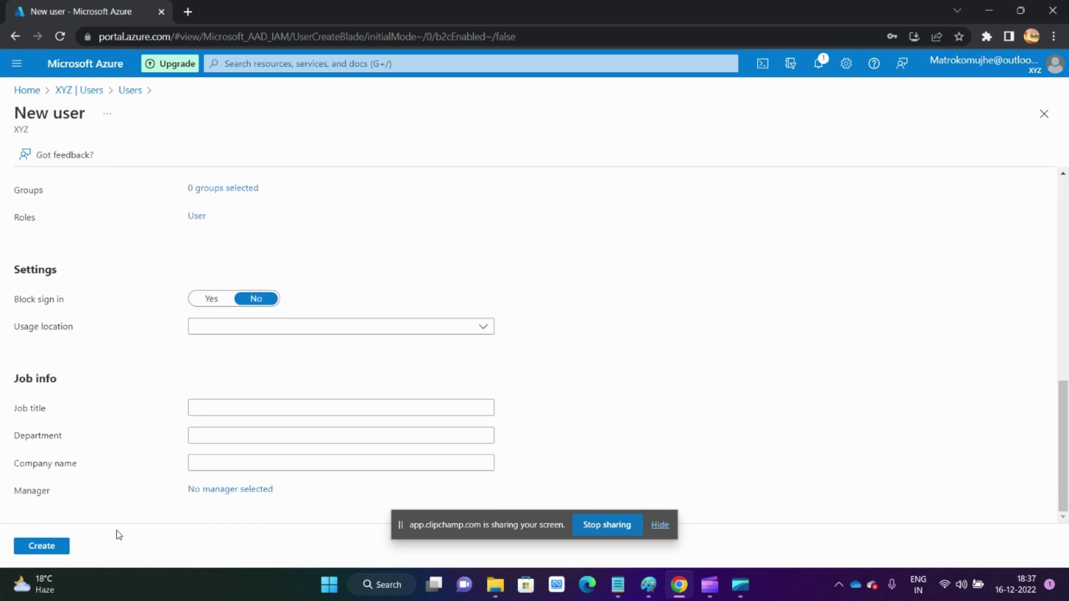
{"action": "left_click", "coordinate": [40, 548]}
Start another new internal user in the XYZ directory with the user name User2.
{"action": "left_click", "coordinate": [234, 155]}
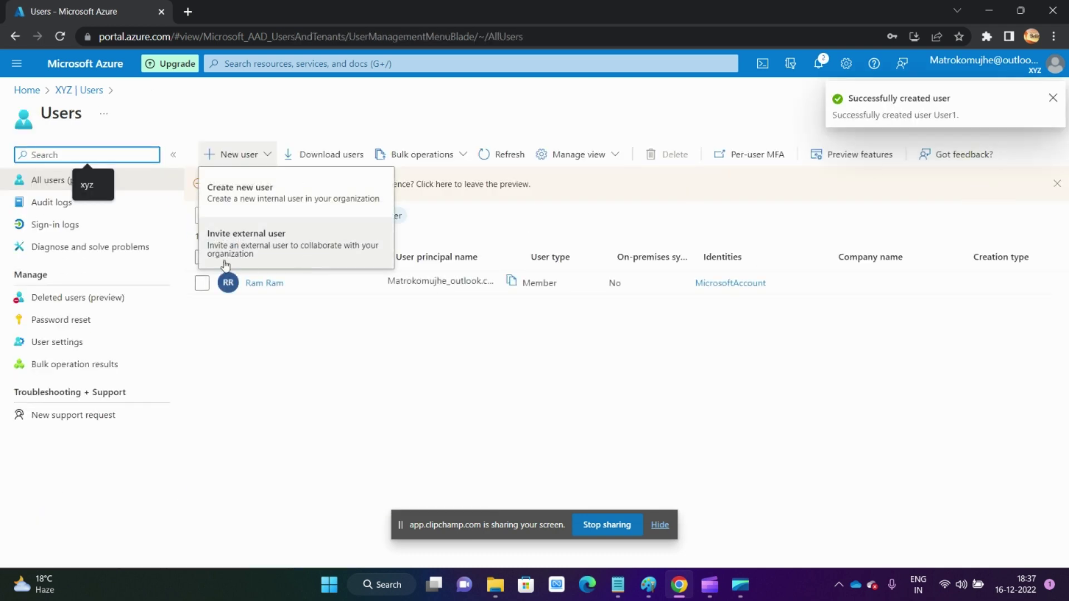
{"action": "left_click", "coordinate": [247, 159]}
{"action": "left_click", "coordinate": [247, 158]}
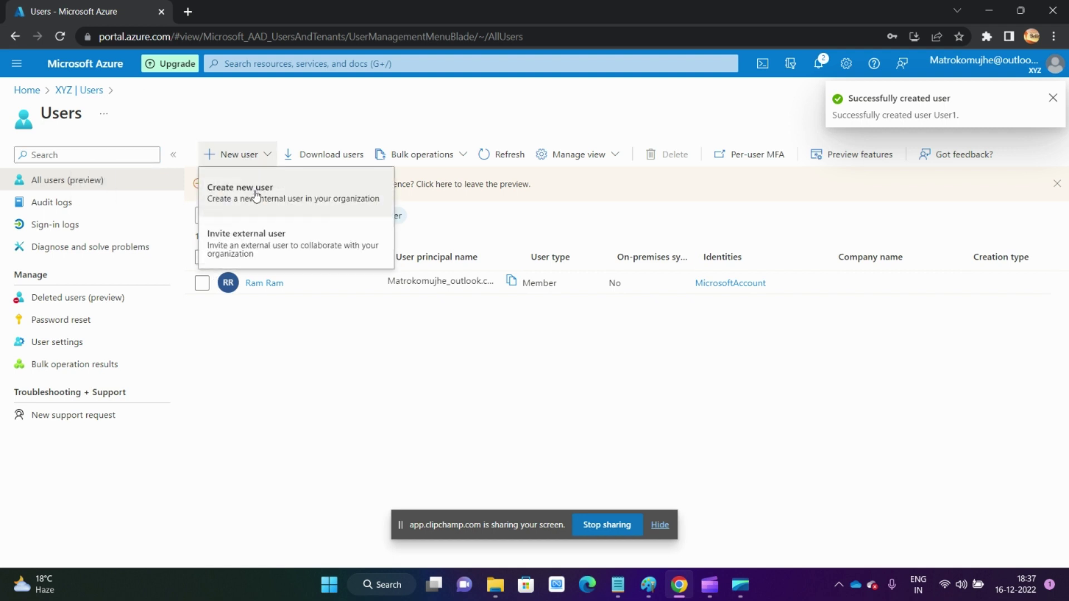
{"action": "left_click", "coordinate": [263, 196]}
{"action": "scroll", "coordinate": [279, 369], "scroll_direction": "down", "scroll_amount": 3}
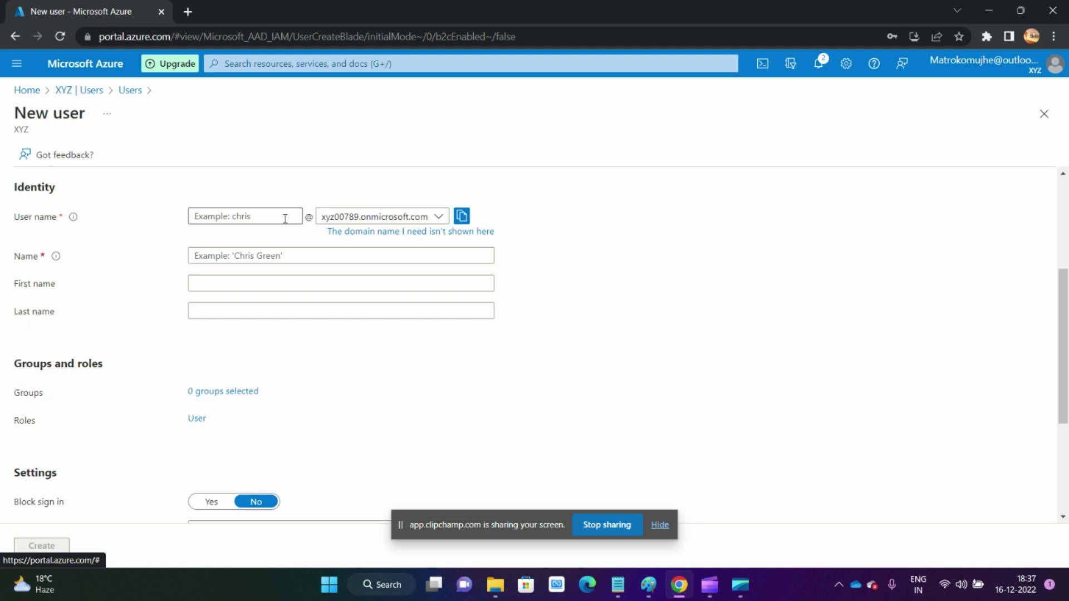
{"action": "left_click", "coordinate": [262, 219]}
{"action": "type", "text": "User1"}
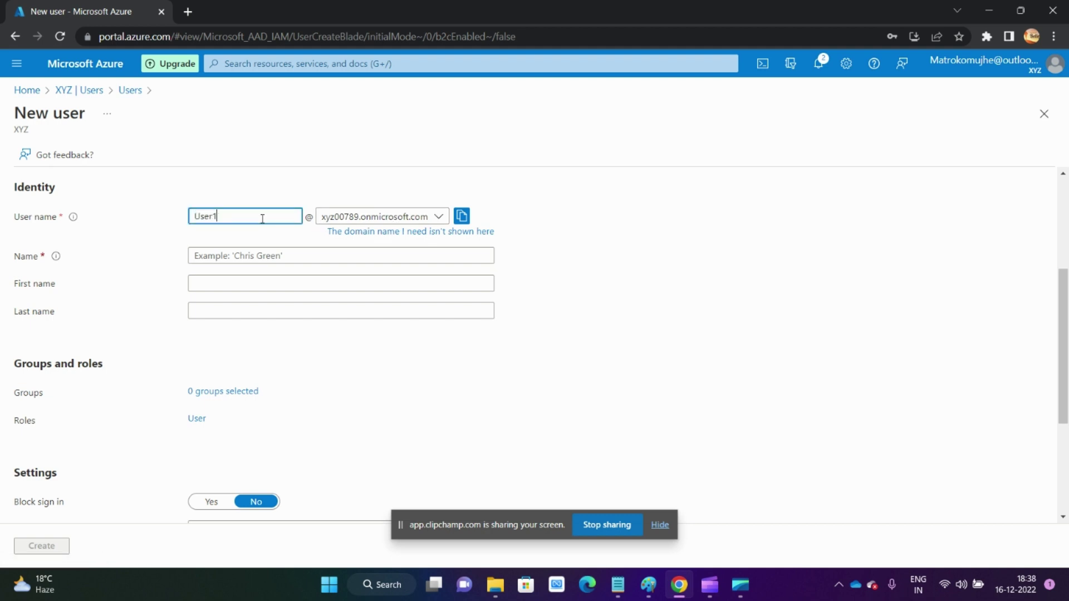
{"action": "key", "text": "BackSpace"}
{"action": "type", "text": "2"}
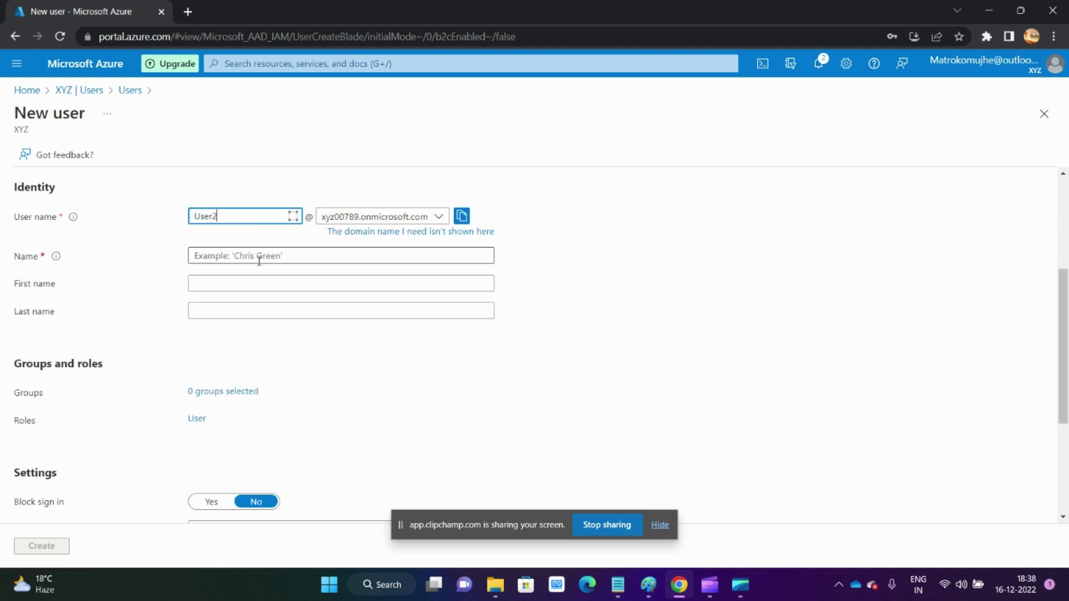
Set the second user's name to User2, create the user, and refresh the XYZ users list.
{"action": "left_click_drag", "start_coordinate": [237, 217], "coordinate": [83, 217]}
{"action": "key", "text": "ctrl+c"}
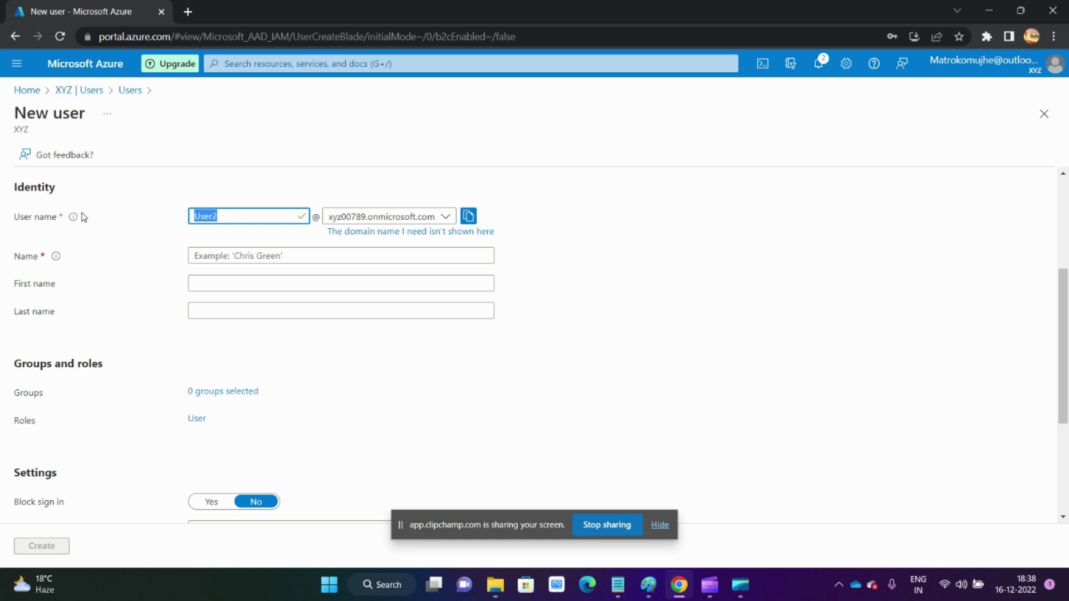
{"action": "left_click", "coordinate": [230, 255]}
{"action": "key", "text": "ctrl+v"}
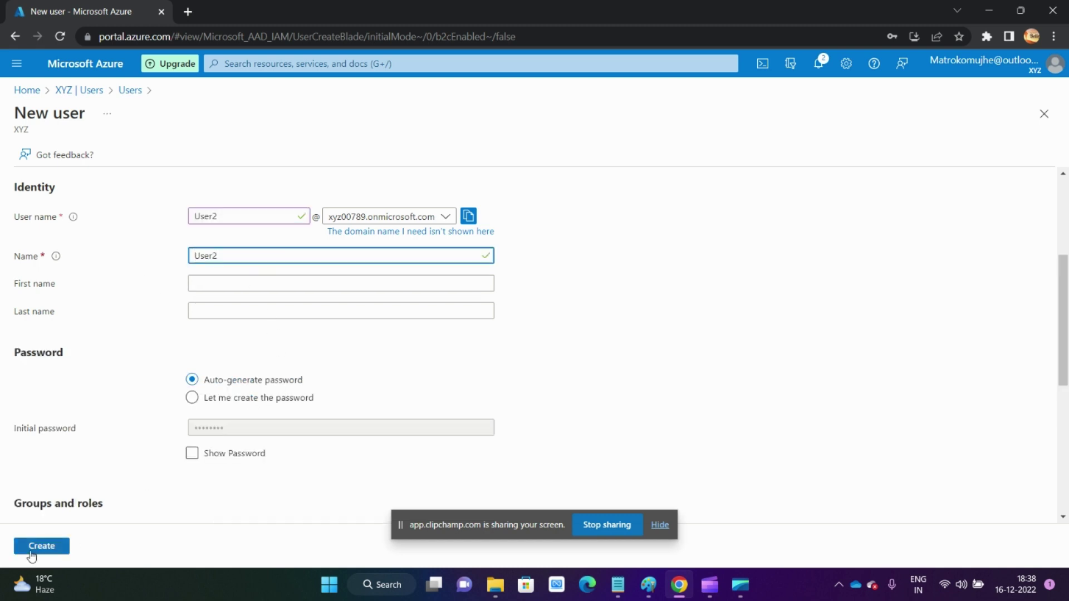
{"action": "left_click", "coordinate": [31, 552]}
{"action": "left_click", "coordinate": [1051, 103]}
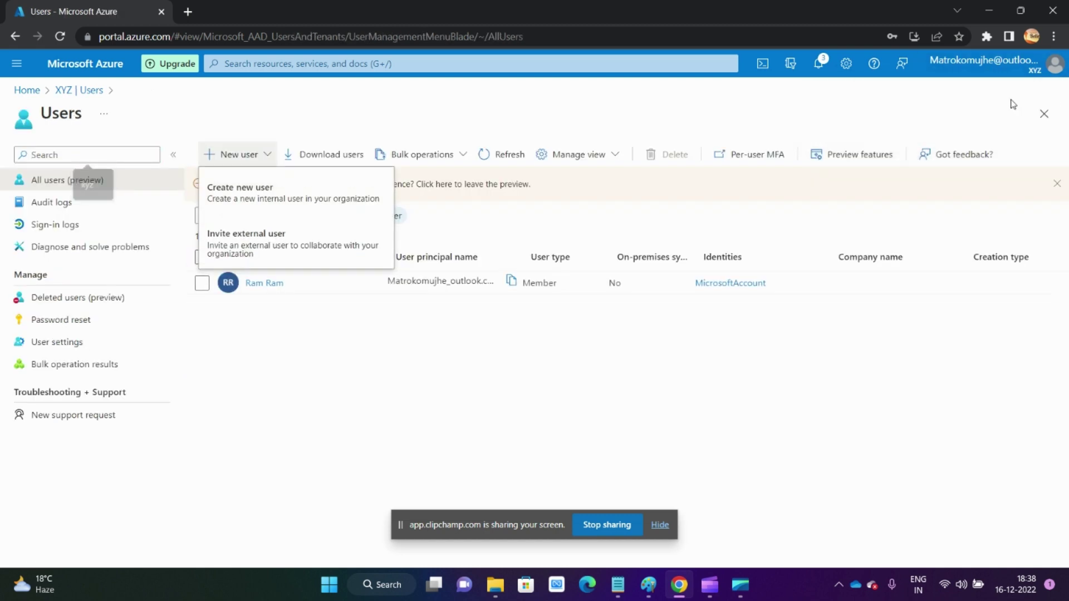
{"action": "left_click", "coordinate": [503, 155]}
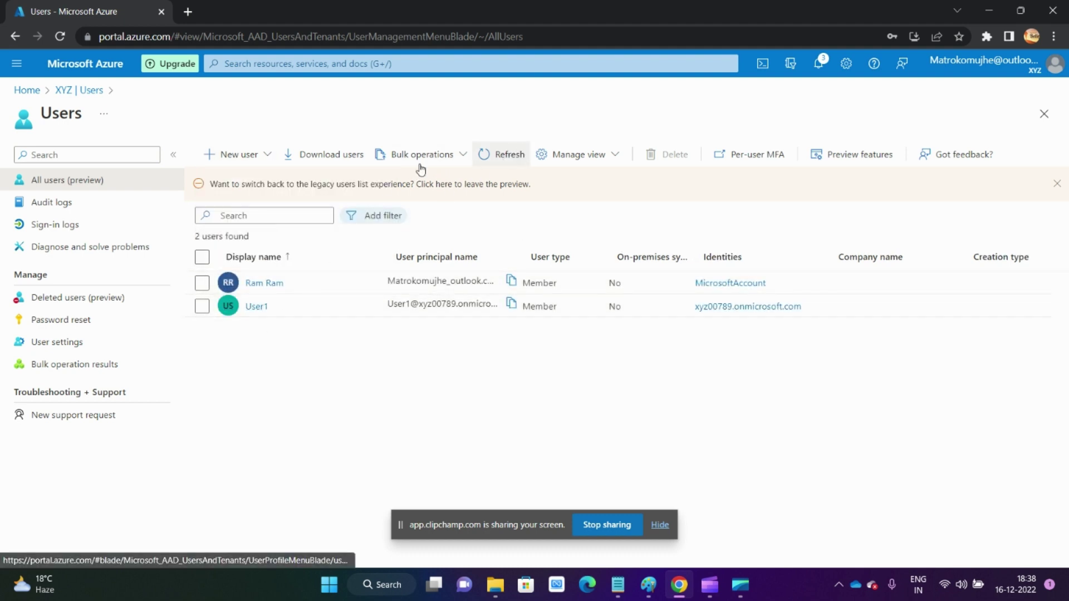
Refresh the XYZ users list, find the Resource groups service and start creating a resource group.
{"action": "left_click", "coordinate": [497, 155]}
{"action": "left_click", "coordinate": [301, 65]}
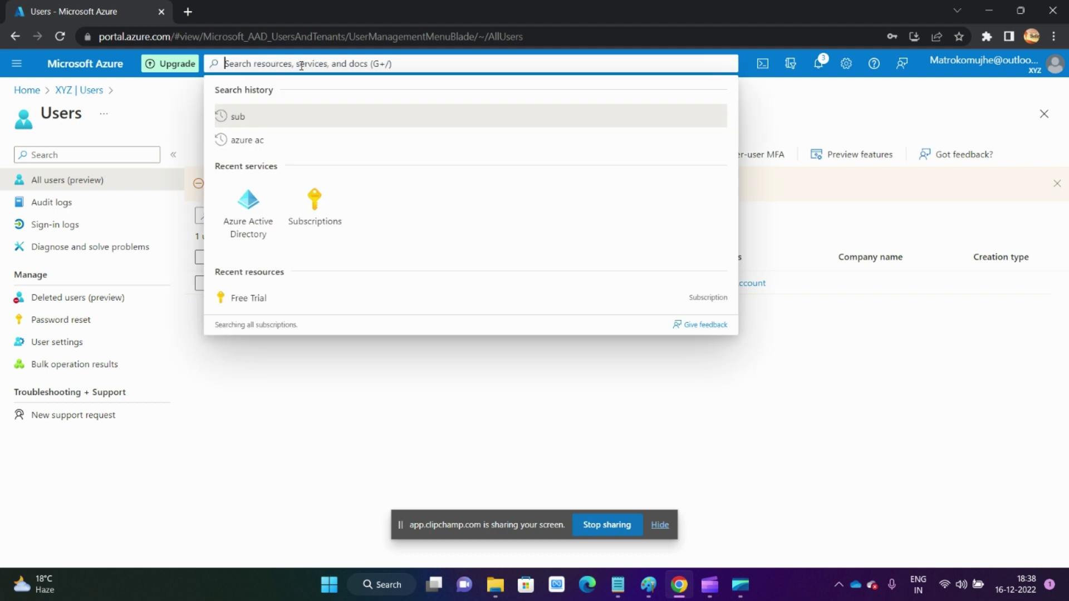
{"action": "type", "text": "re"}
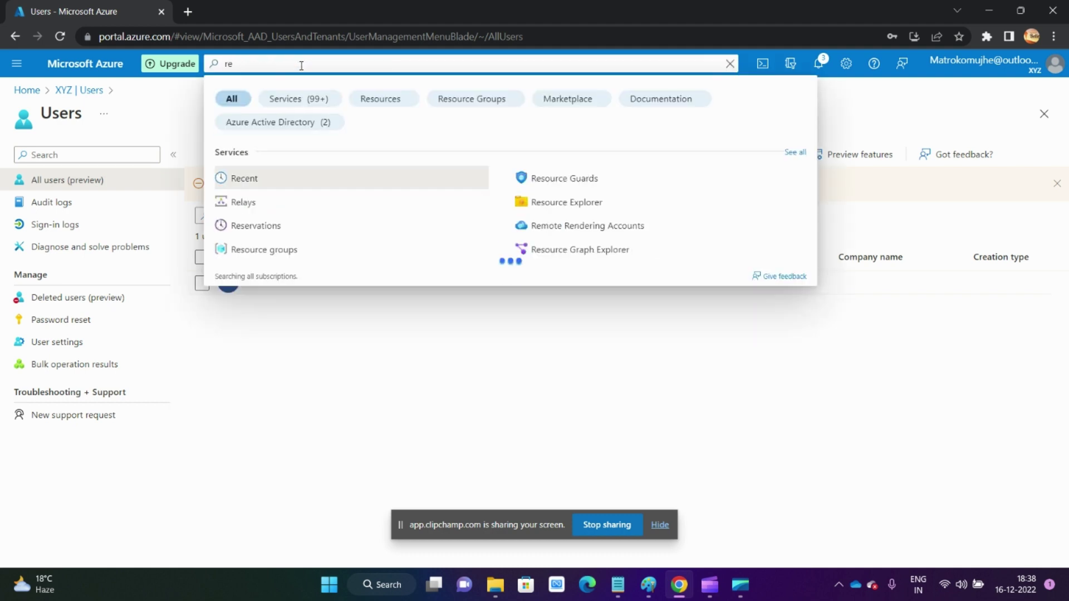
{"action": "type", "text": "so"}
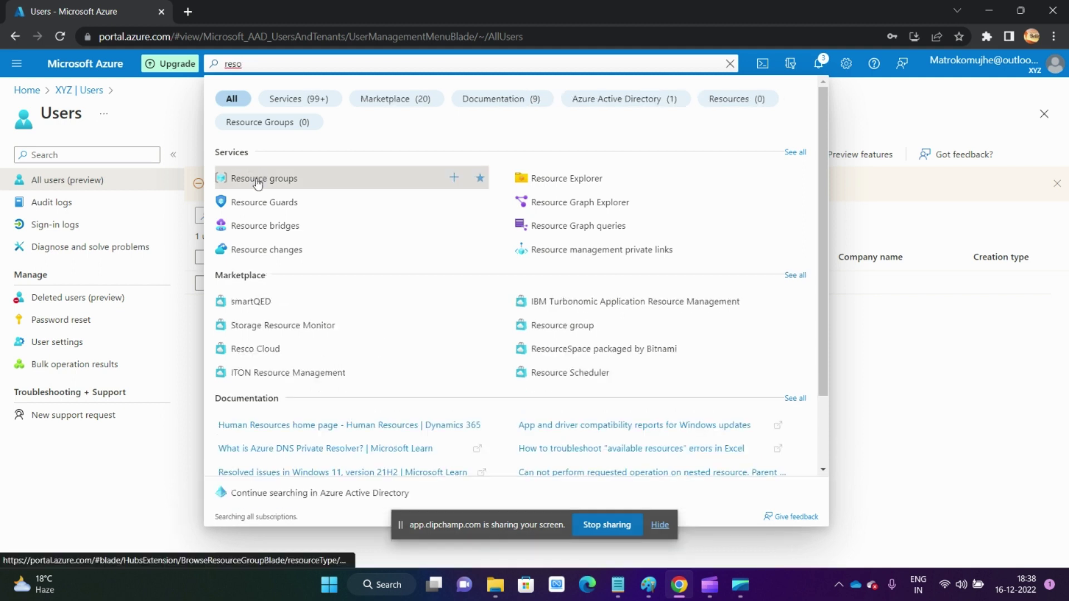
{"action": "left_click", "coordinate": [231, 177]}
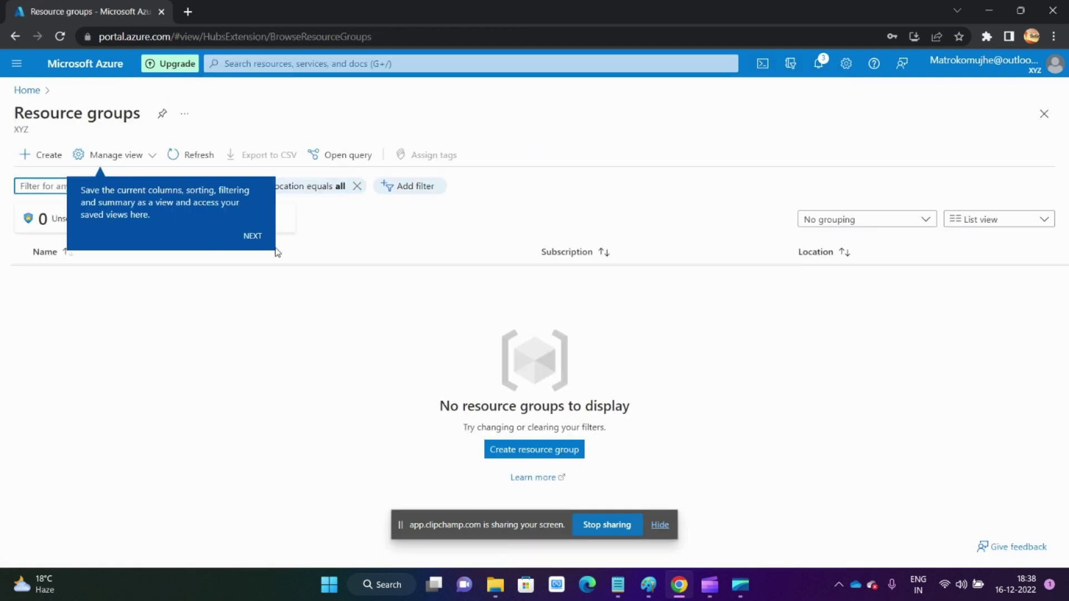
{"action": "left_click", "coordinate": [251, 234]}
{"action": "left_click", "coordinate": [565, 455]}
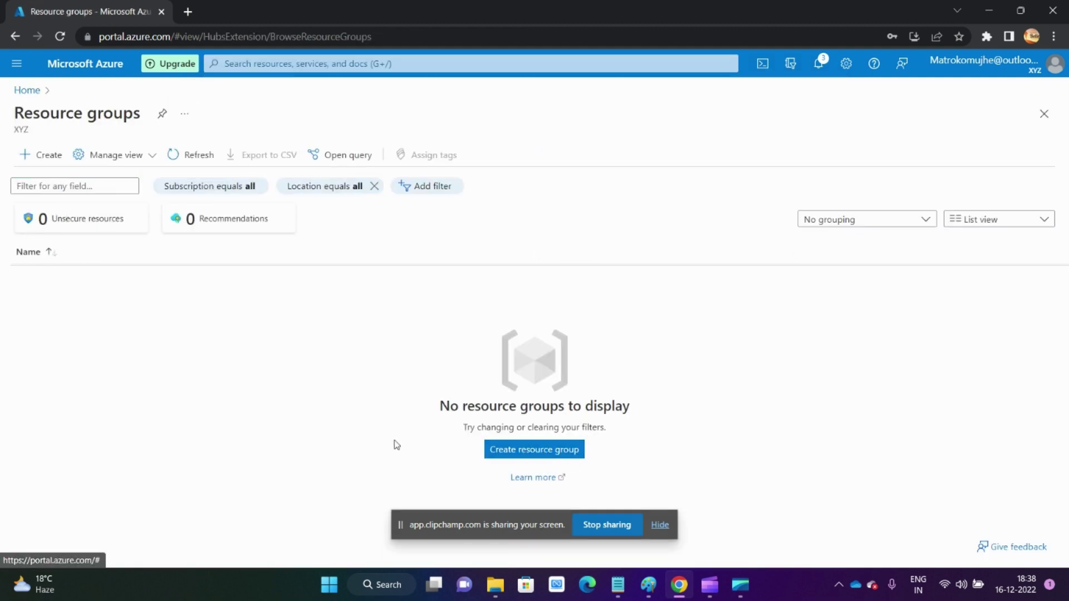
{"action": "left_click", "coordinate": [529, 448]}
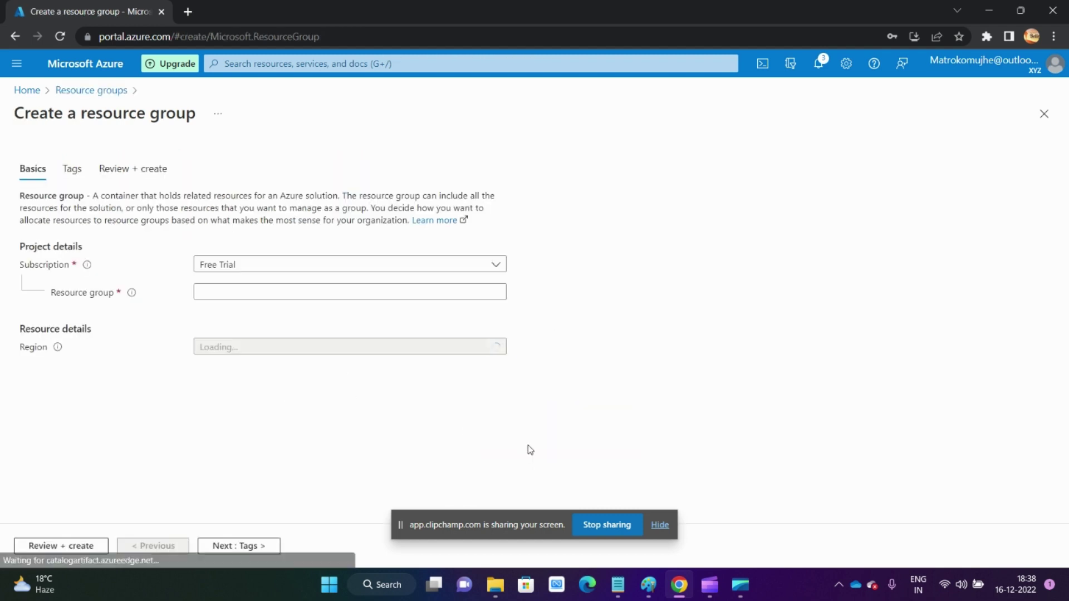
Choose the Free Trial subscription for the new resource group and name the group XYZ-RG1.
{"action": "left_click", "coordinate": [224, 297]}
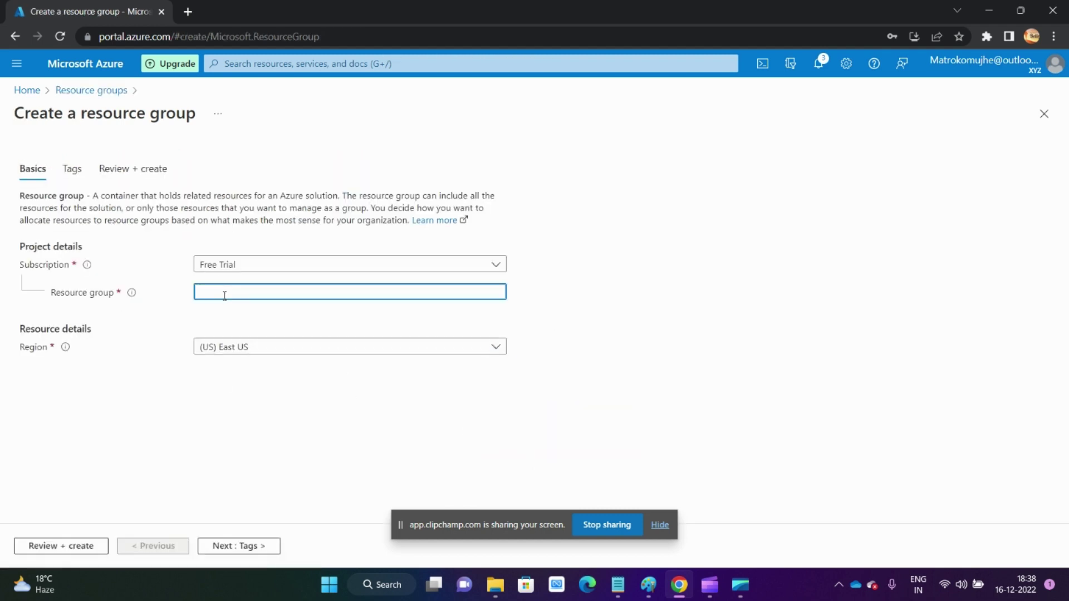
{"action": "left_click", "coordinate": [310, 268]}
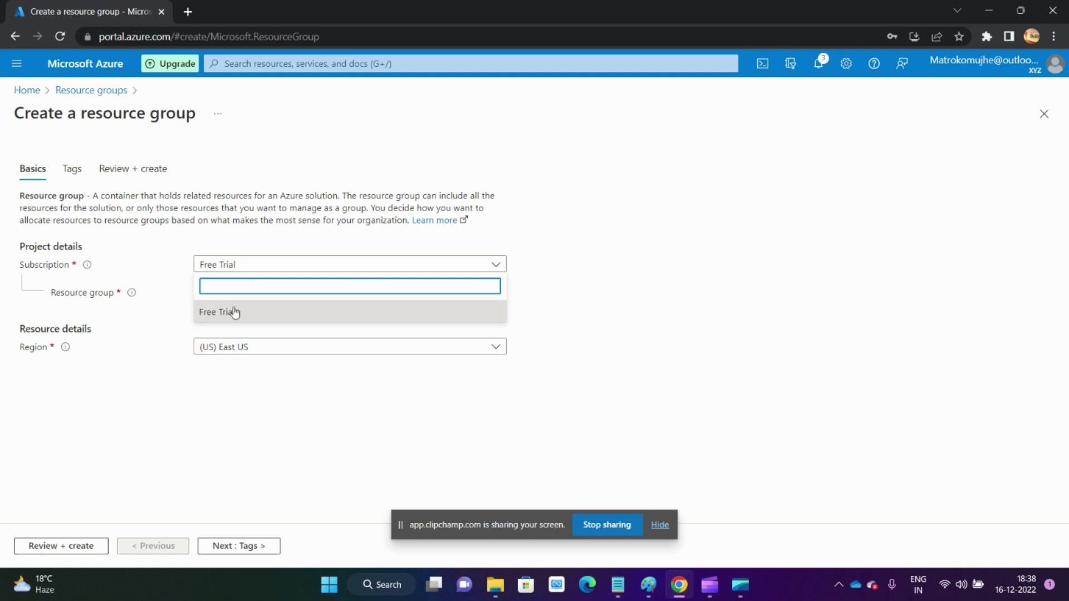
{"action": "left_click", "coordinate": [210, 316]}
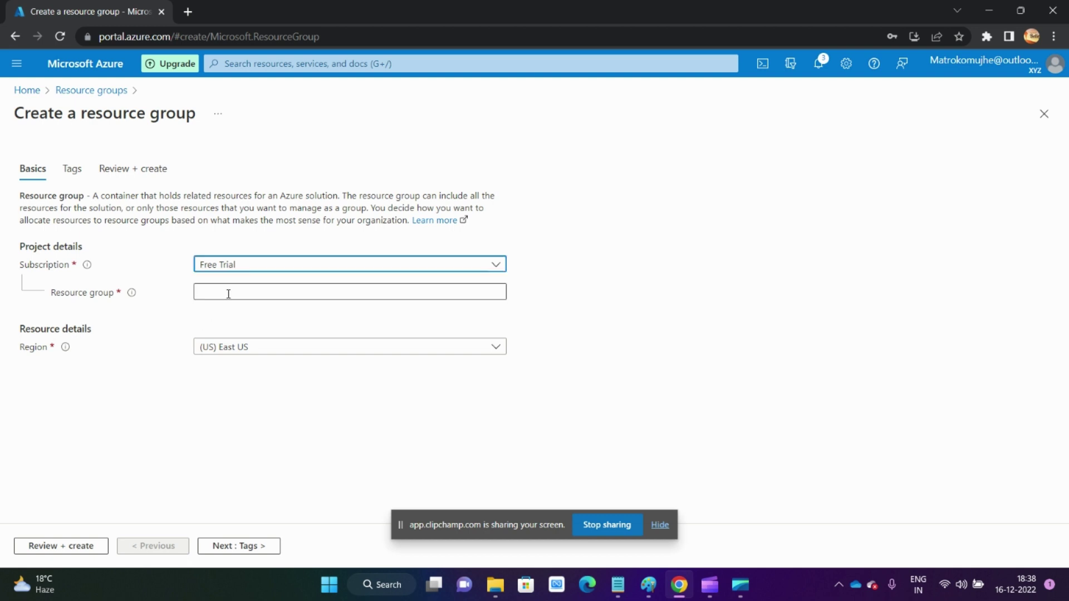
{"action": "left_click", "coordinate": [225, 293]}
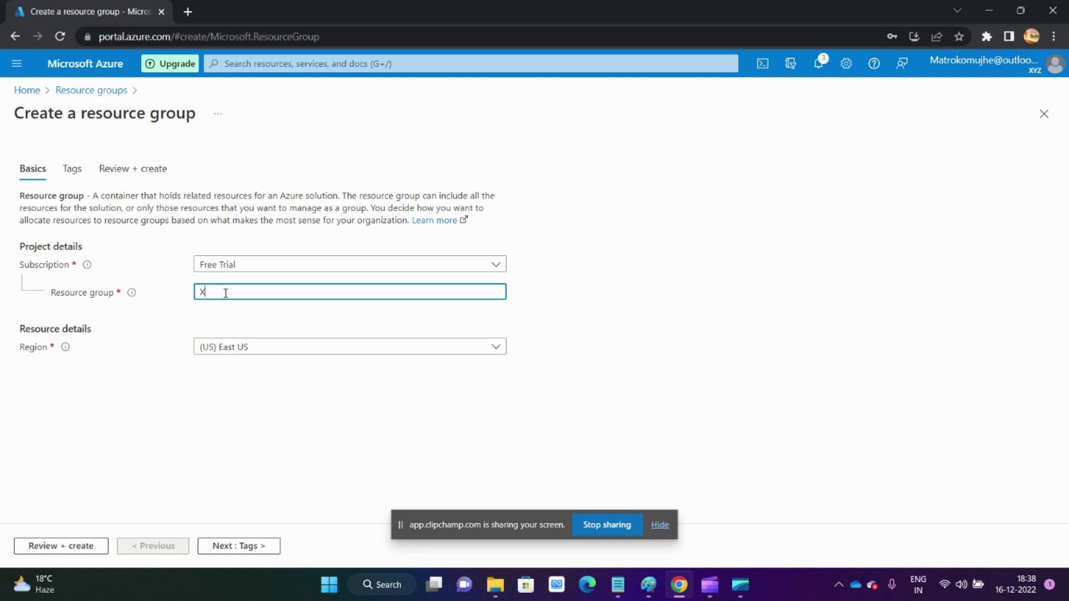
{"action": "type", "text": "XYZ-RG"}
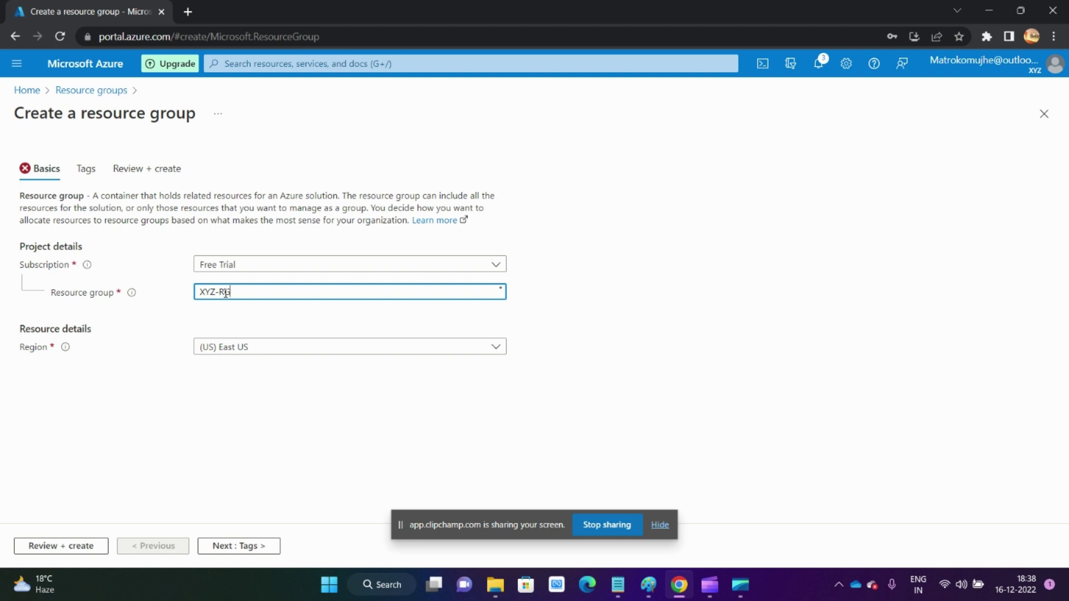
{"action": "type", "text": "1"}
{"action": "key", "text": "Tab"}
Set the region to (Asia Pacific) Central India and create the resource group without any tags.
{"action": "left_click", "coordinate": [325, 349]}
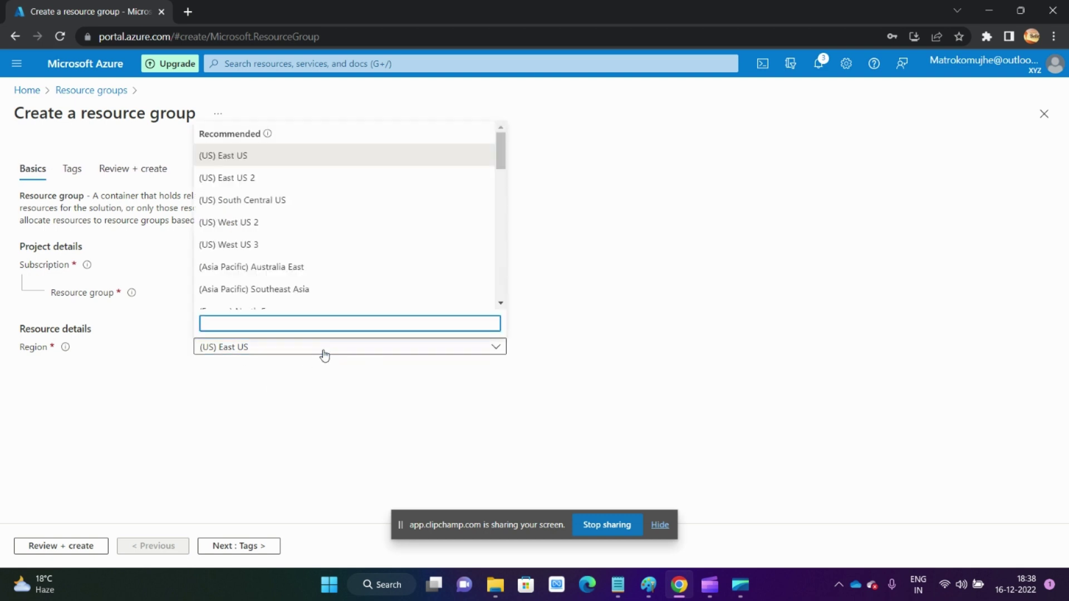
{"action": "type", "text": "indi"}
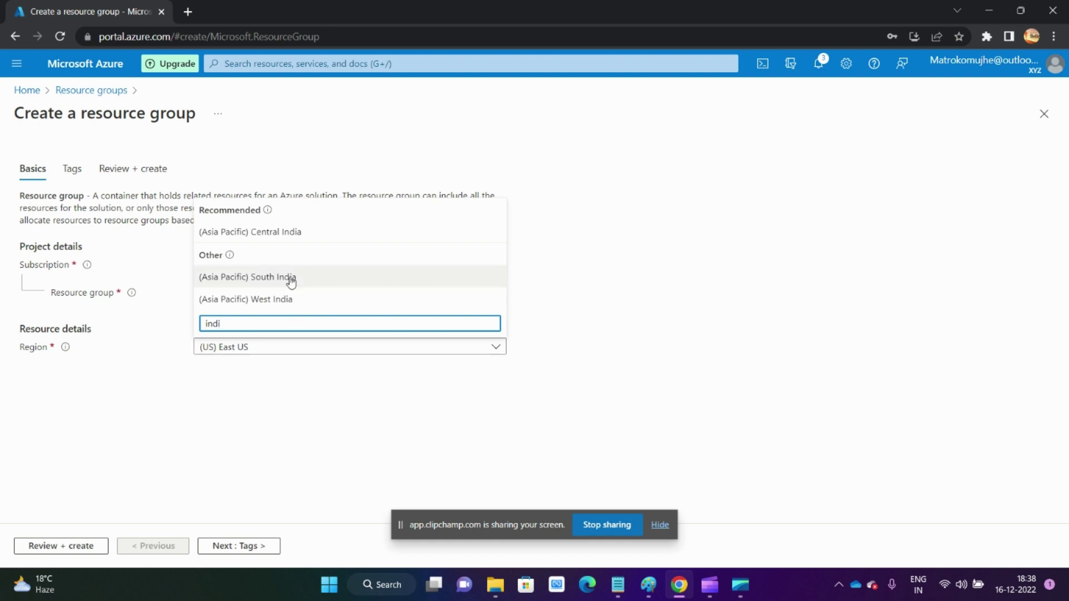
{"action": "left_click", "coordinate": [315, 237]}
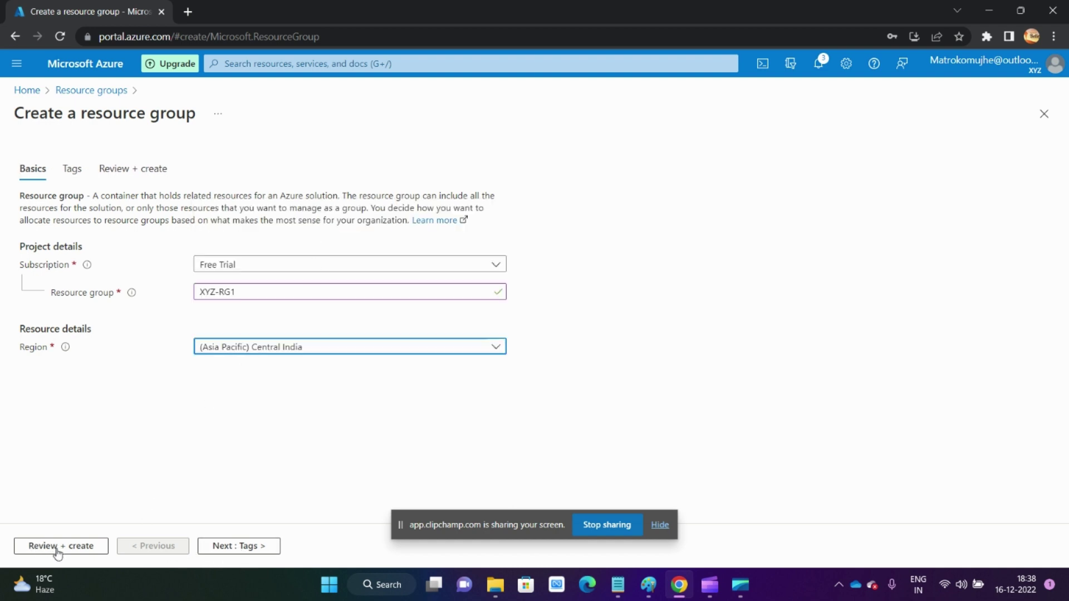
{"action": "left_click", "coordinate": [229, 550]}
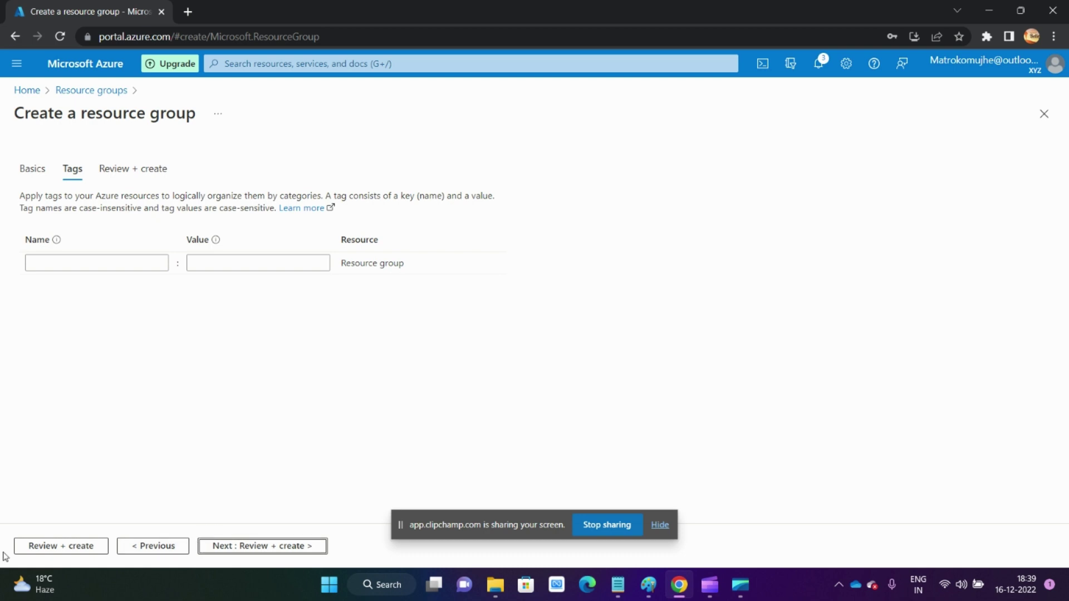
{"action": "left_click", "coordinate": [78, 548]}
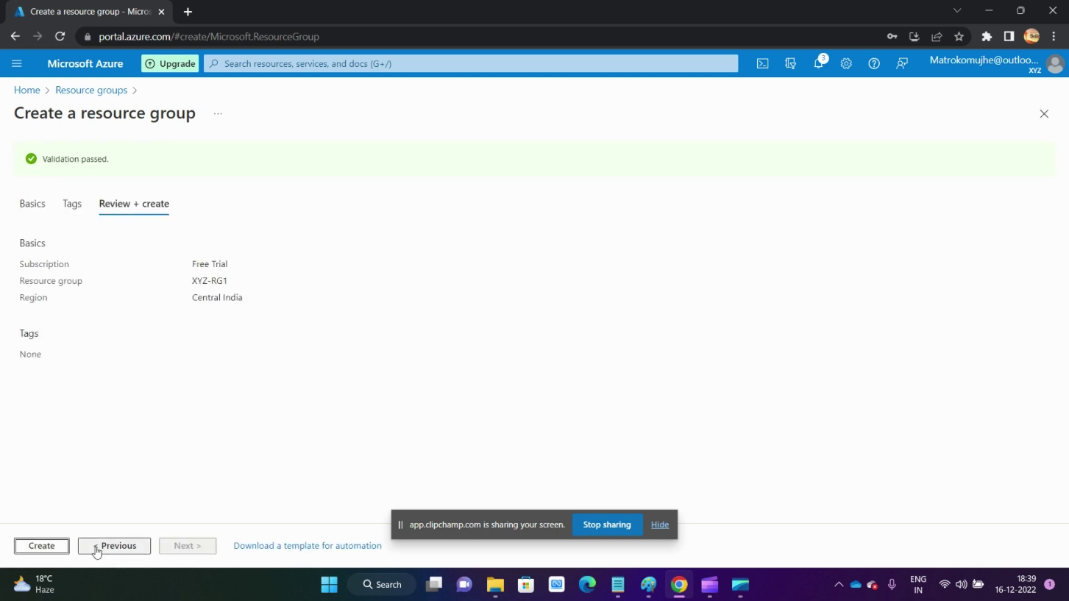
{"action": "left_click", "coordinate": [34, 546]}
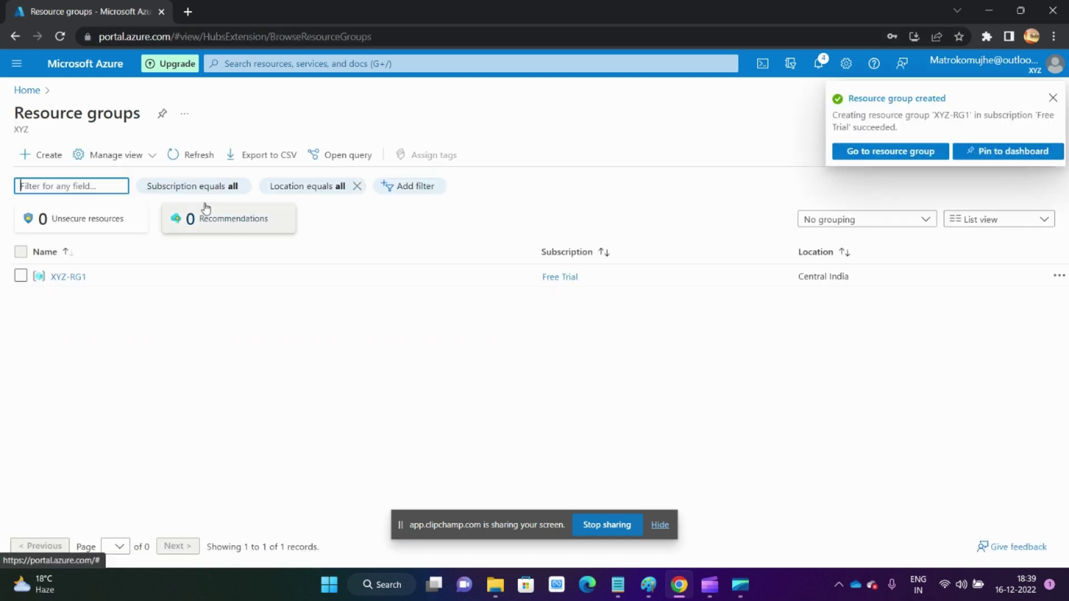
{"action": "left_click", "coordinate": [1053, 100]}
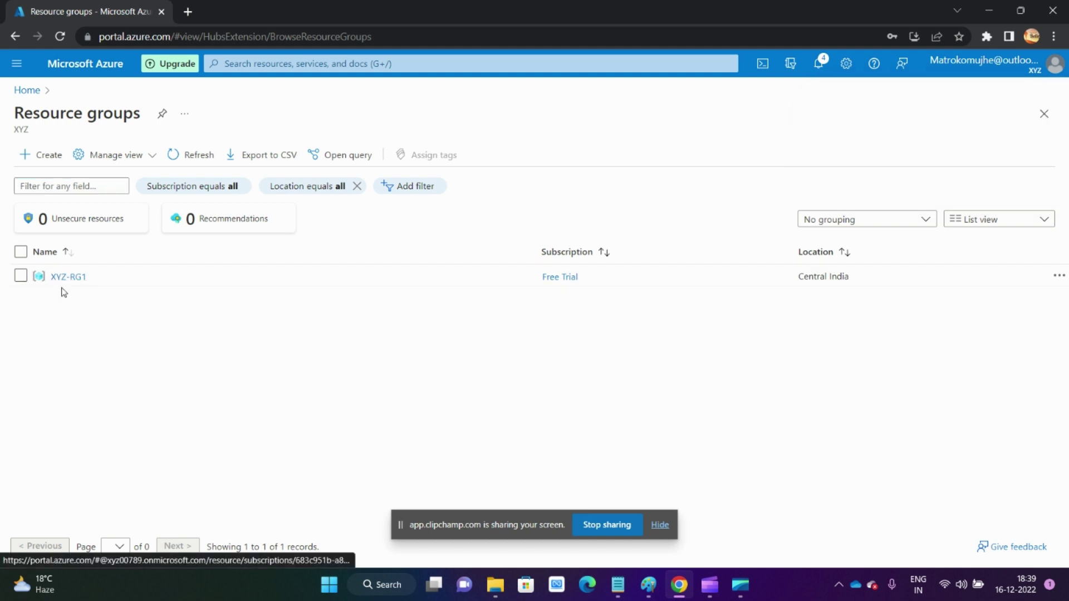
Copy the resource group's name, switch to Paint and add it as a green XYZ-RG1 label beside Sub1's Resource Group box.
{"action": "left_click_drag", "start_coordinate": [107, 278], "coordinate": [41, 283]}
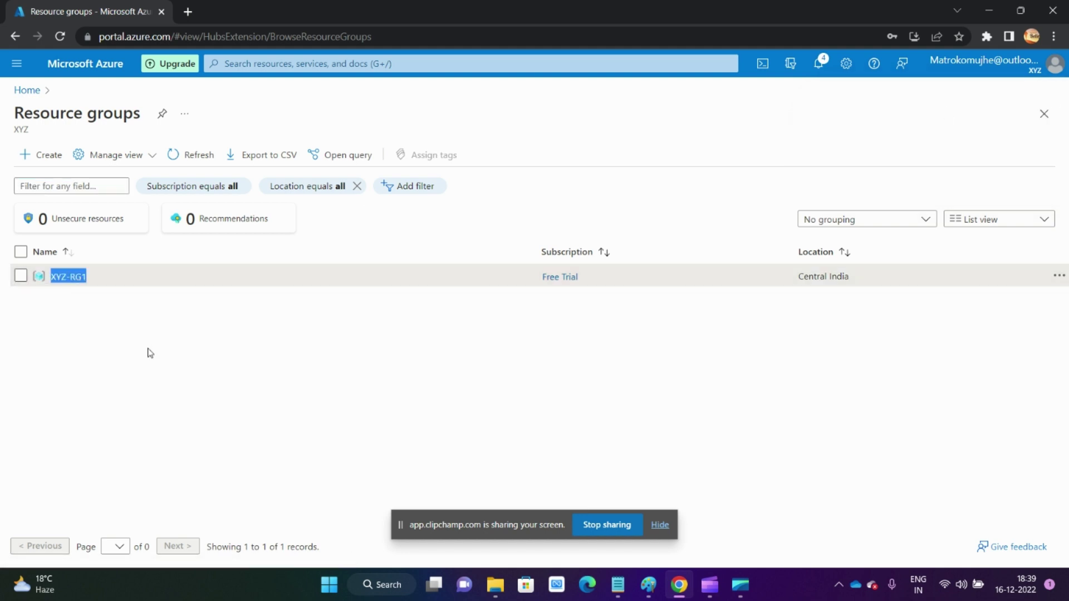
{"action": "left_click", "coordinate": [650, 591]}
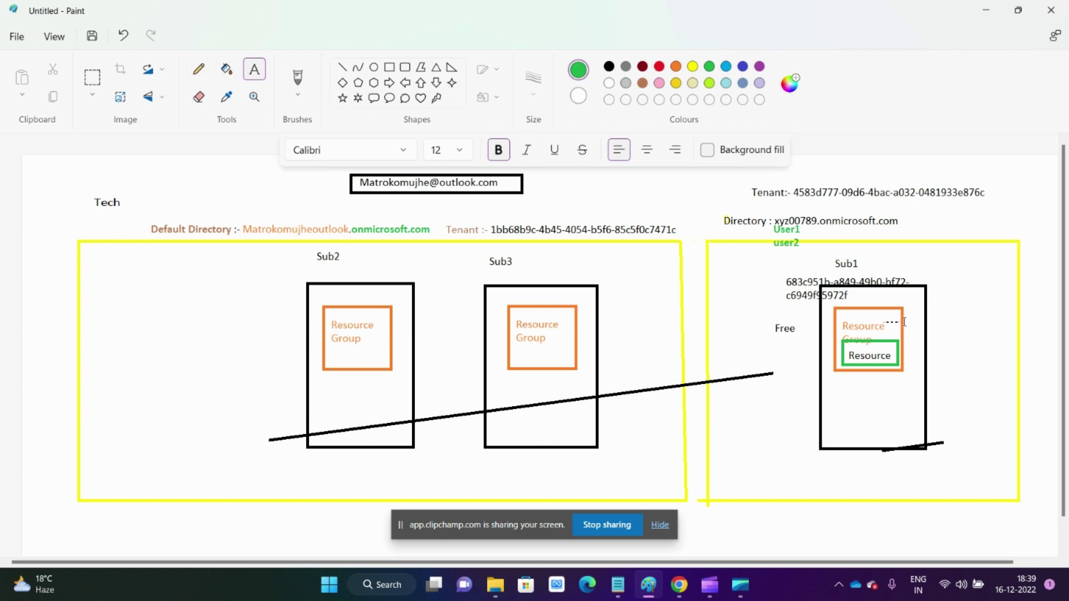
{"action": "left_click_drag", "start_coordinate": [904, 321], "coordinate": [996, 337]}
{"action": "type", "text": "XYZ-RG1"}
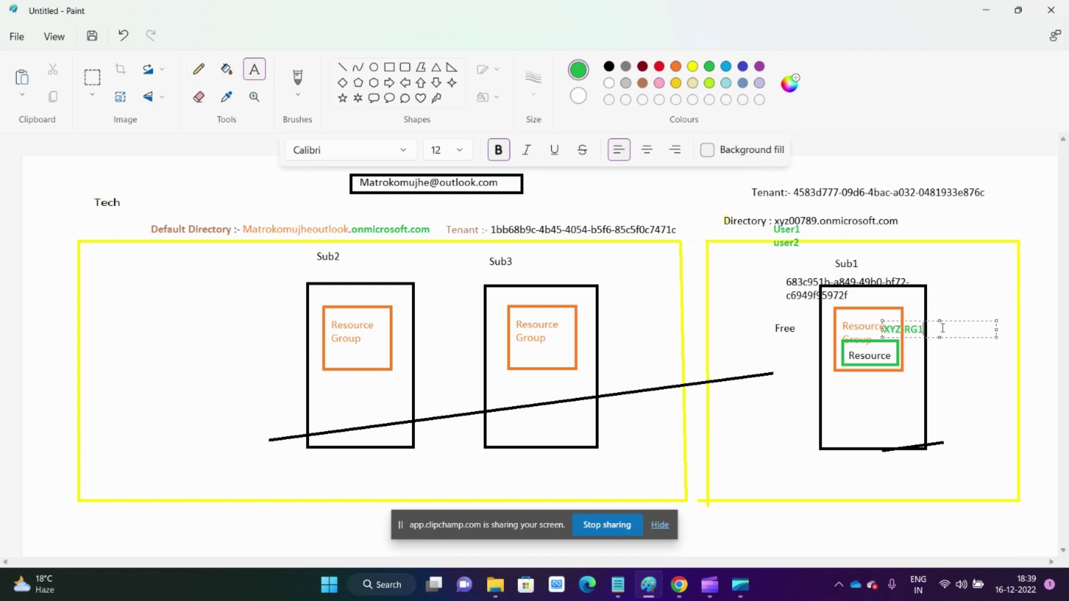
{"action": "left_click_drag", "start_coordinate": [925, 320], "coordinate": [944, 318]}
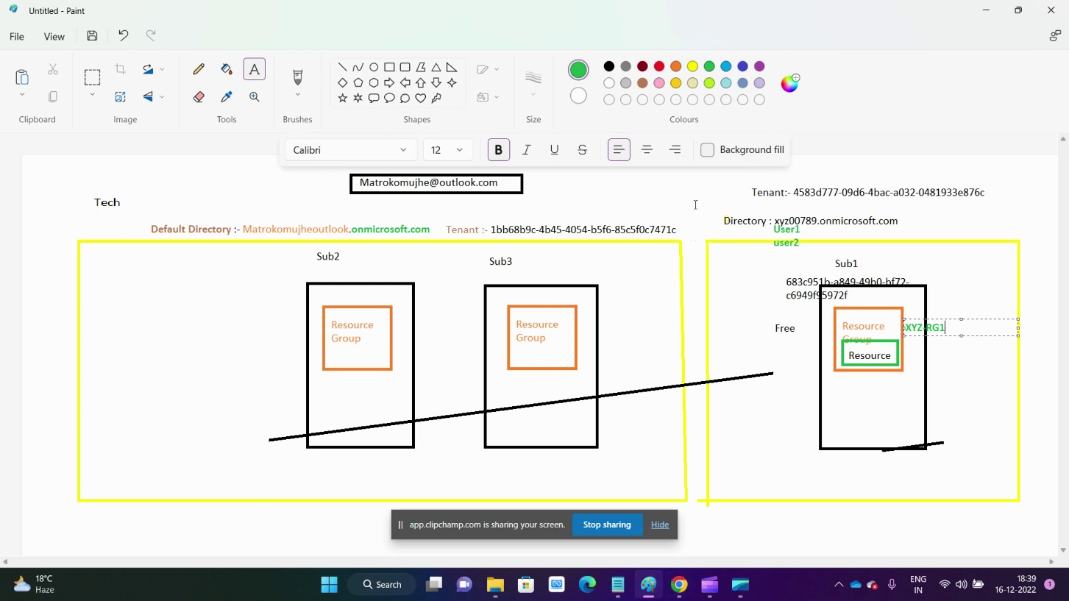
Move the green User1 and user2 labels in the diagram beside the xyz00789.onmicrosoft.com directory name.
{"action": "left_click", "coordinate": [92, 78]}
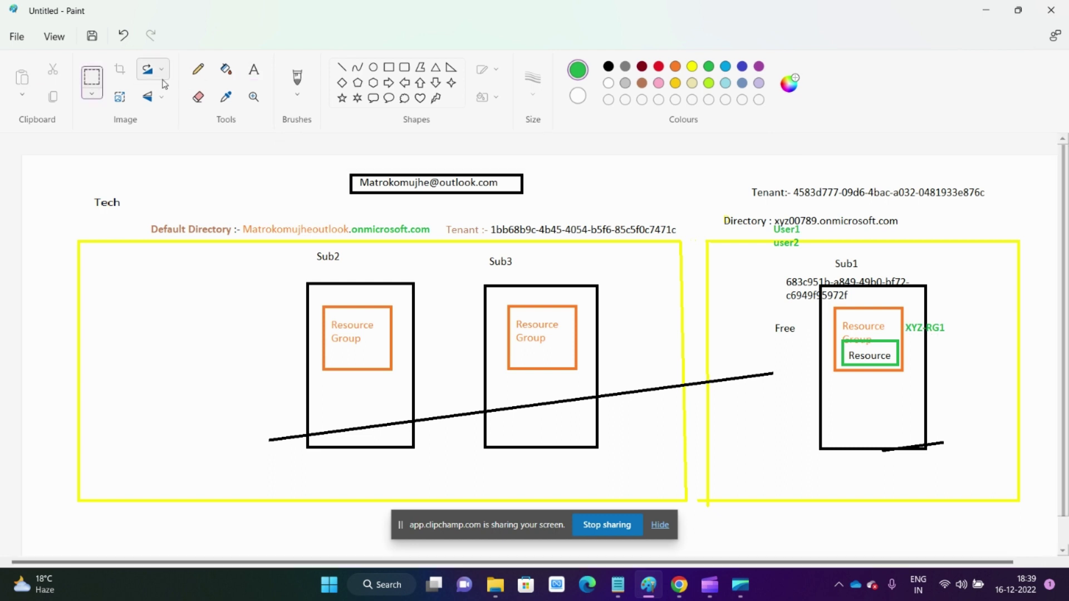
{"action": "left_click_drag", "start_coordinate": [785, 229], "coordinate": [1026, 236]}
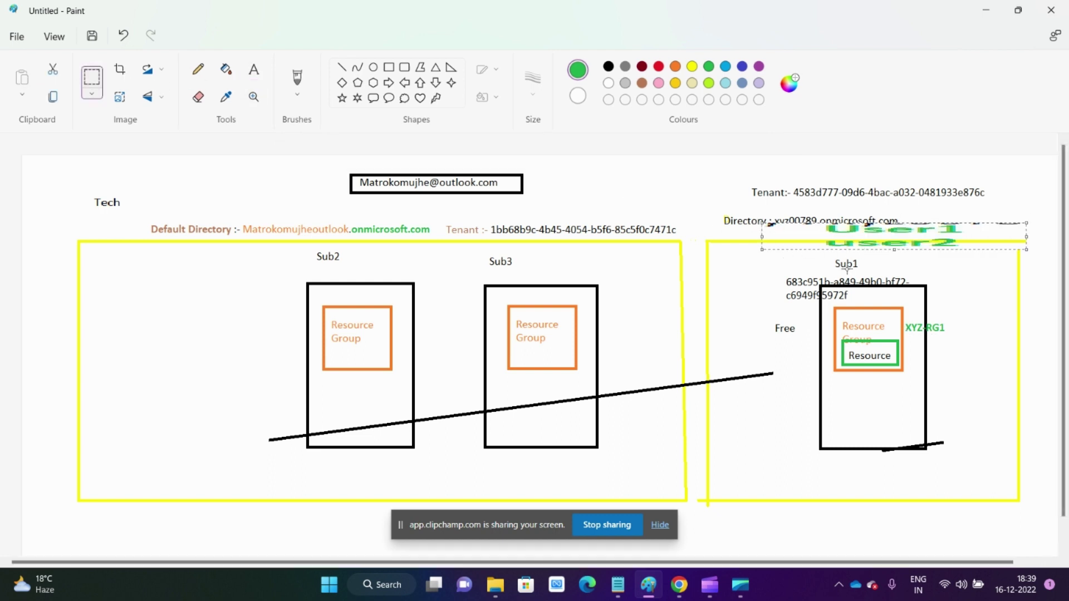
{"action": "key", "text": "ctrl+z"}
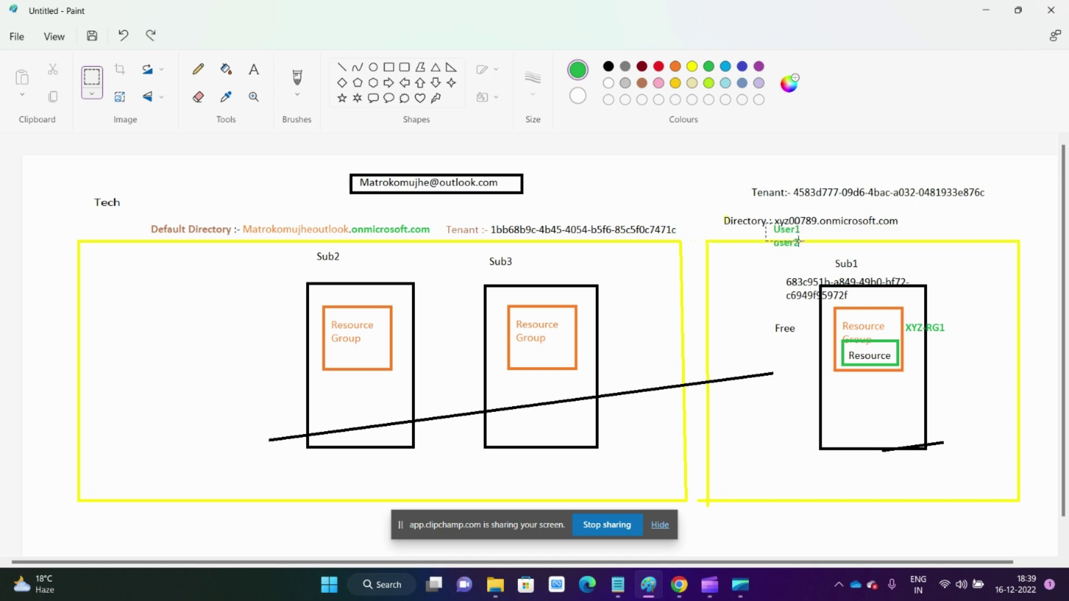
{"action": "left_click_drag", "start_coordinate": [809, 253], "coordinate": [928, 220]}
{"action": "left_click", "coordinate": [915, 339]}
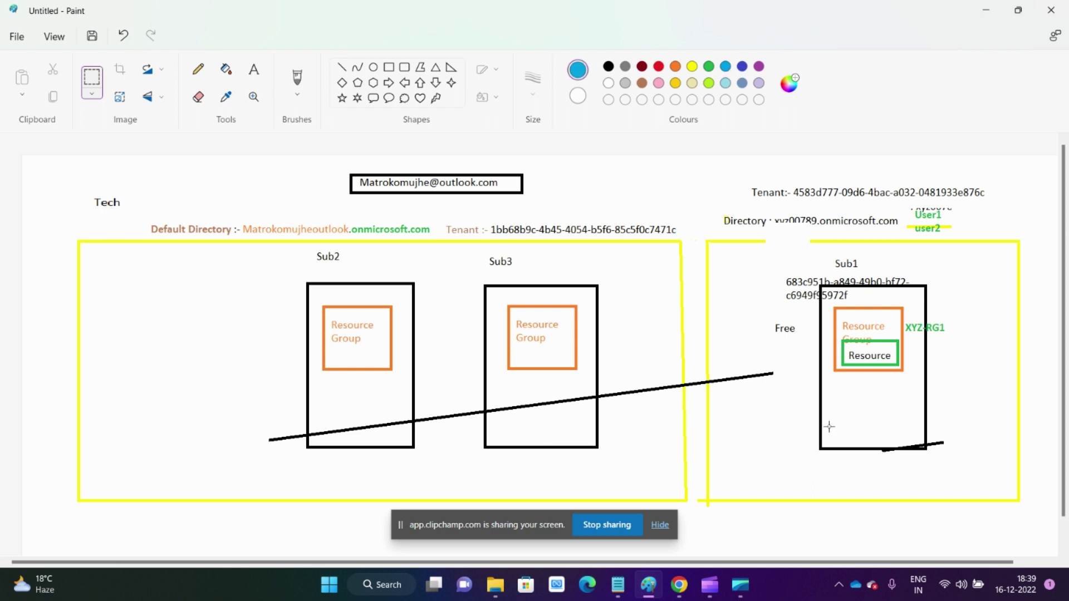
Draw a straight blue line from the Sub1 box to the empty space beside Sub2 in the Default Directory frame.
{"action": "left_click_drag", "start_coordinate": [834, 415], "coordinate": [260, 414]}
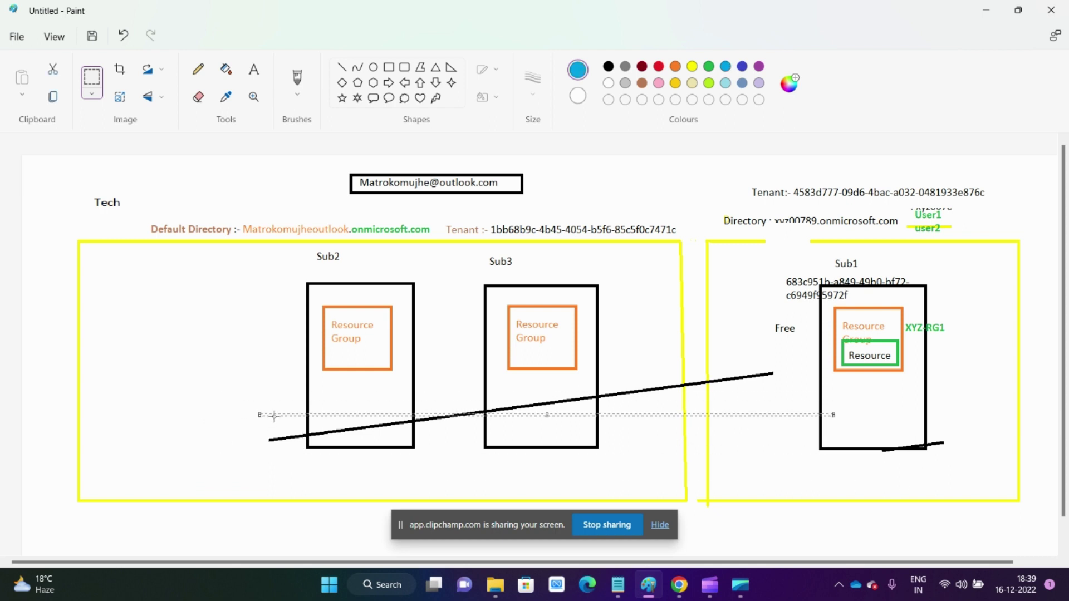
{"action": "left_click", "coordinate": [342, 67]}
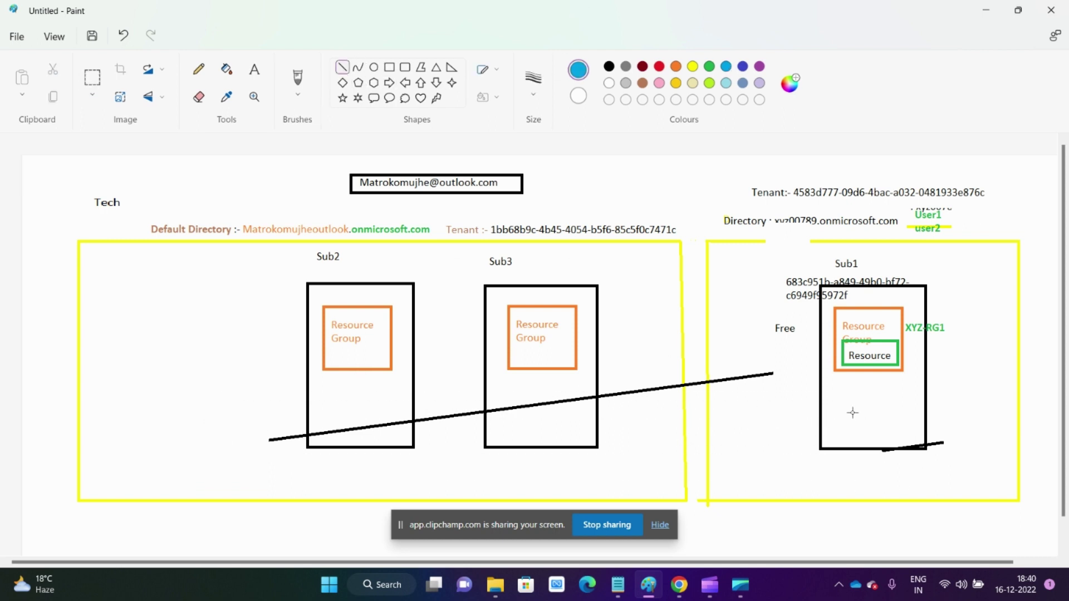
{"action": "mouse_move", "coordinate": [846, 411]}
{"action": "left_mouse_down"}
{"action": "mouse_move", "coordinate": [400, 433]}
{"action": "mouse_move", "coordinate": [233, 394]}
{"action": "mouse_move", "coordinate": [246, 386]}
{"action": "left_mouse_up"}
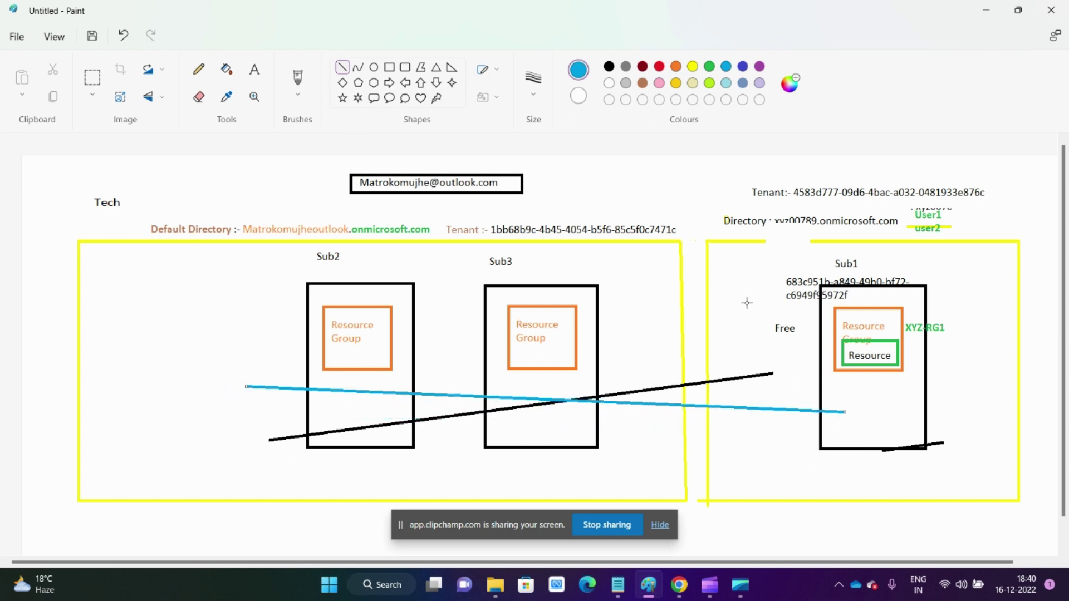
Switch to the Azure portal in Chrome and open the Free Trial subscription from the Subscriptions list.
{"action": "left_click", "coordinate": [678, 584]}
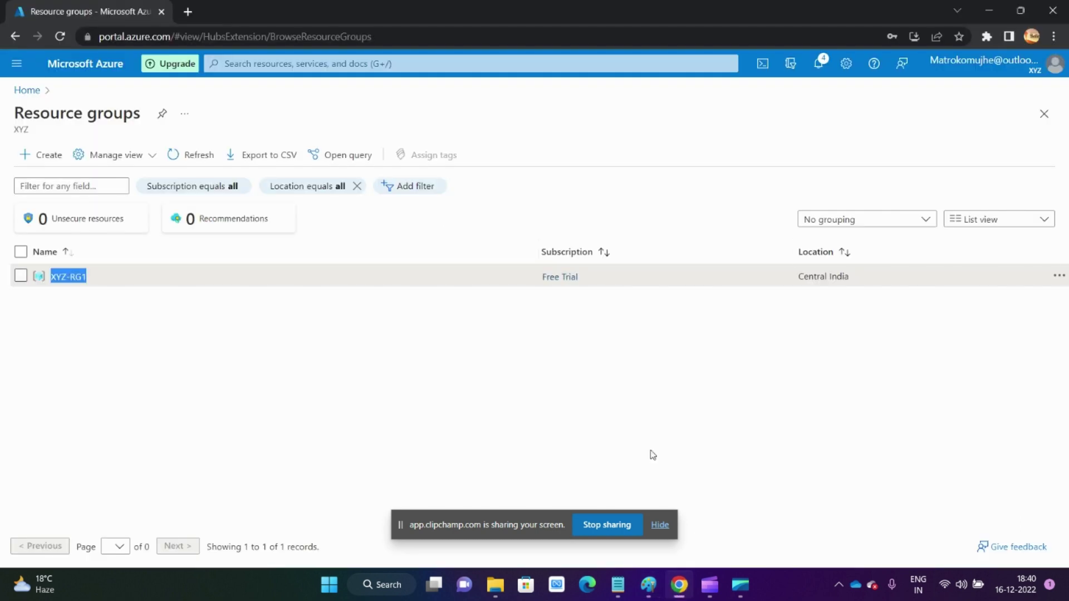
{"action": "left_click", "coordinate": [317, 64]}
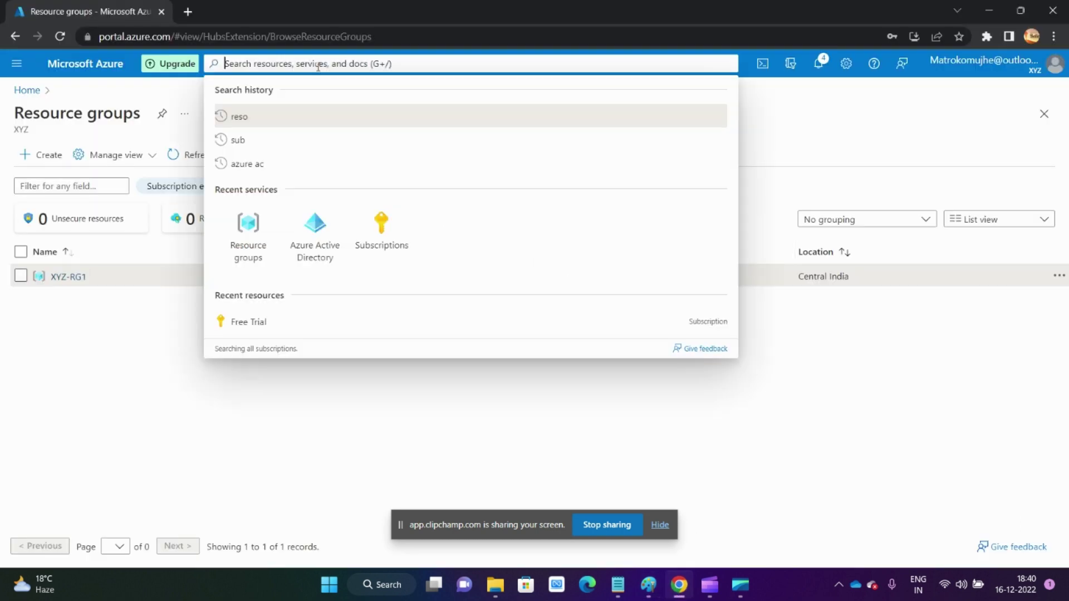
{"action": "left_click", "coordinate": [367, 240]}
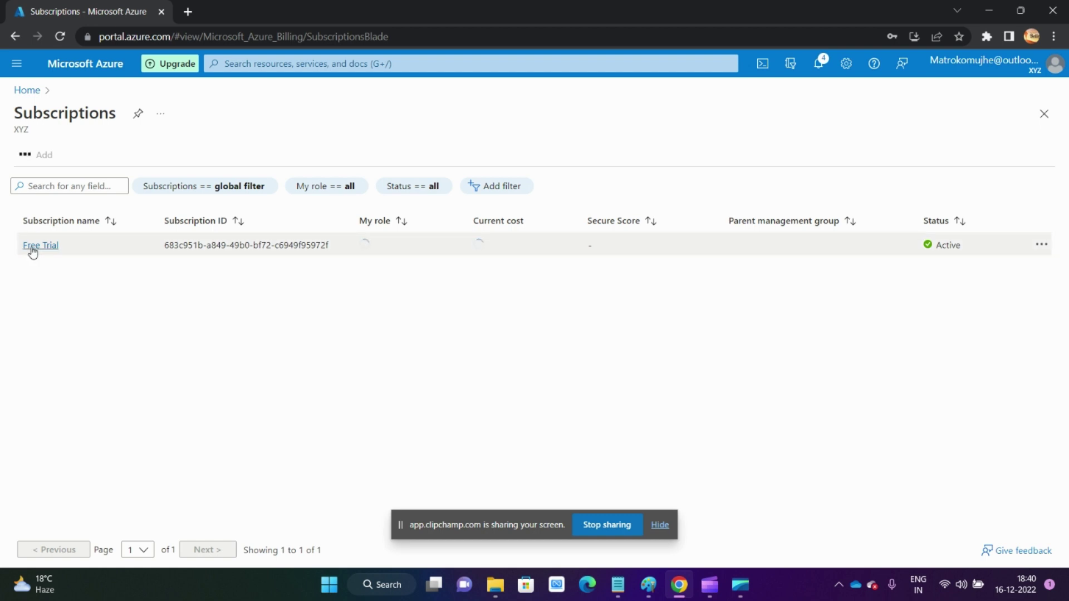
{"action": "left_click", "coordinate": [37, 246]}
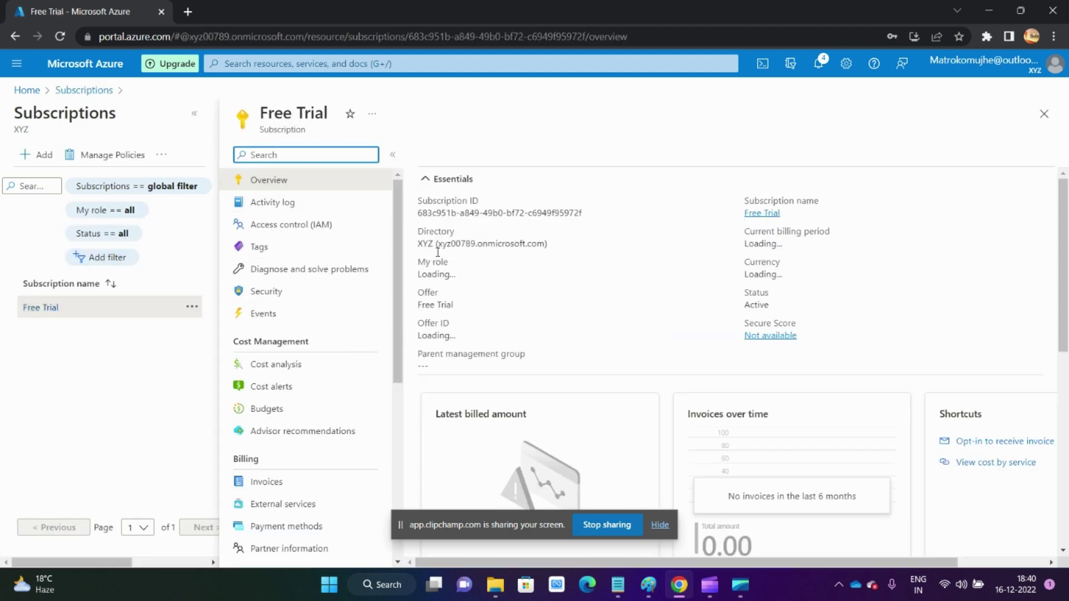
Change the Free Trial subscription's directory from XYZ to Default Directory, acknowledging that some resources are not transferred.
{"action": "left_click", "coordinate": [635, 156]}
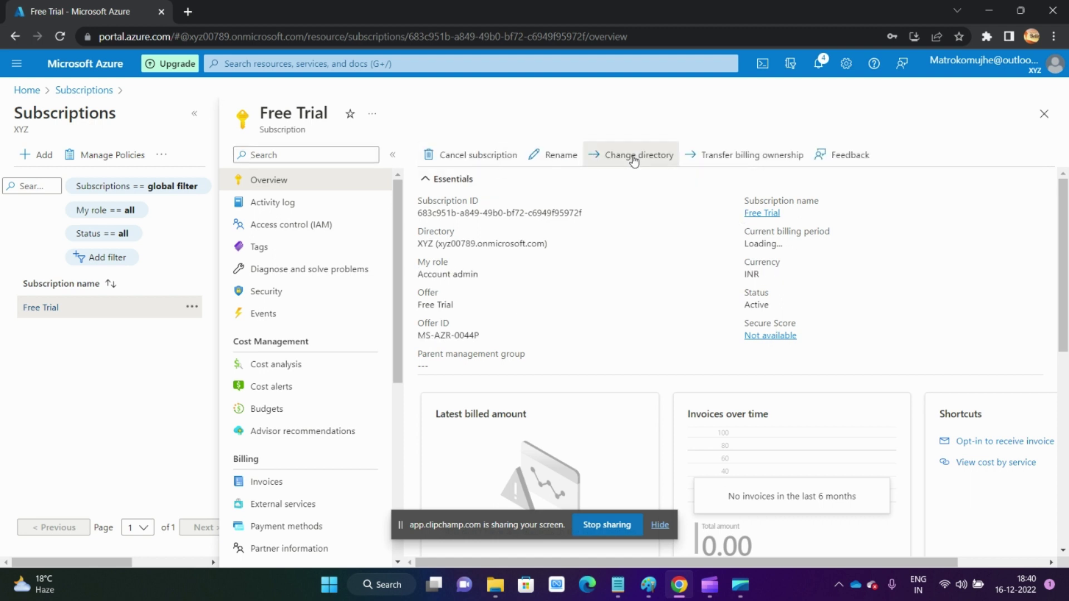
{"action": "left_click", "coordinate": [787, 294]}
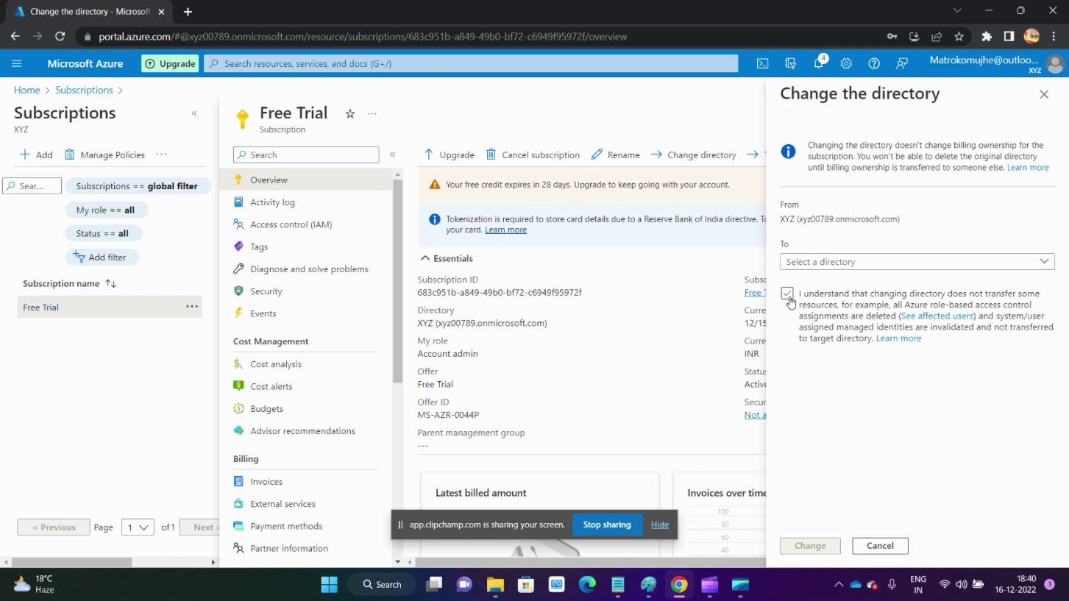
{"action": "left_click", "coordinate": [787, 295]}
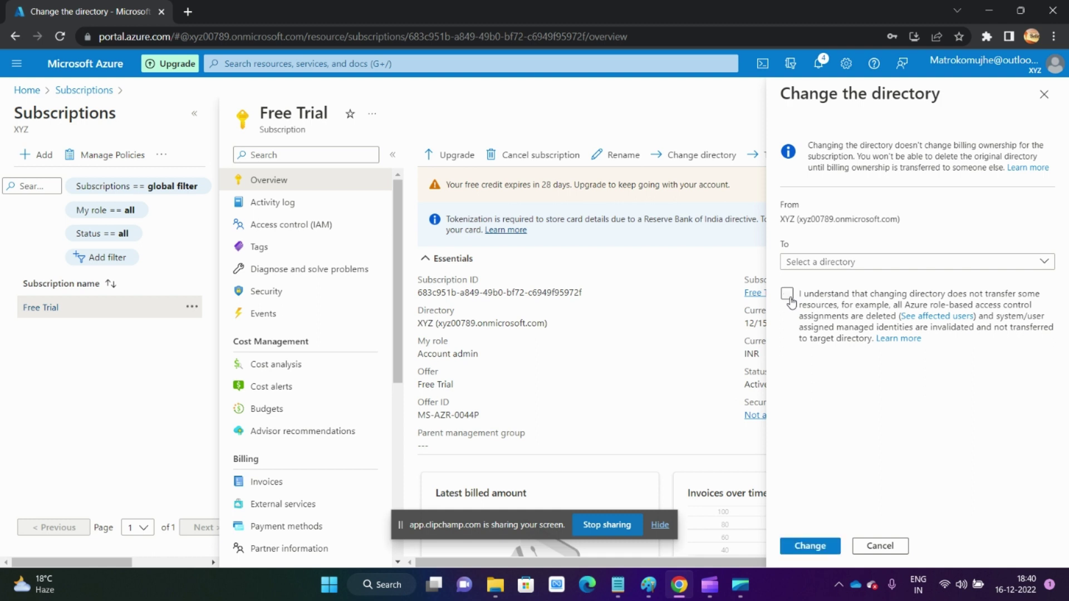
{"action": "left_click", "coordinate": [829, 266]}
{"action": "left_click", "coordinate": [828, 285]}
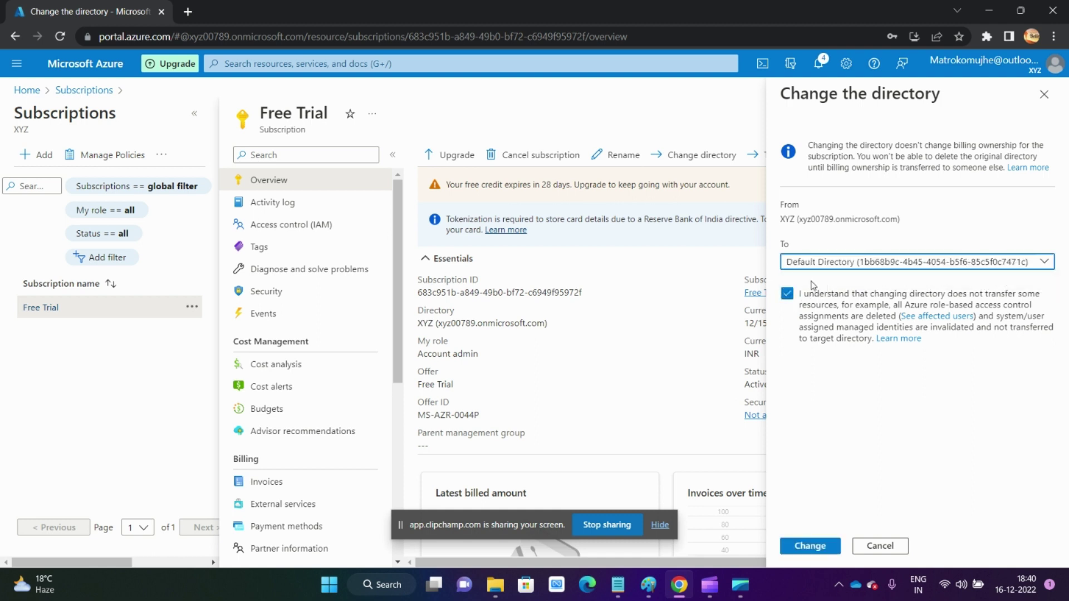
{"action": "left_click", "coordinate": [807, 551]}
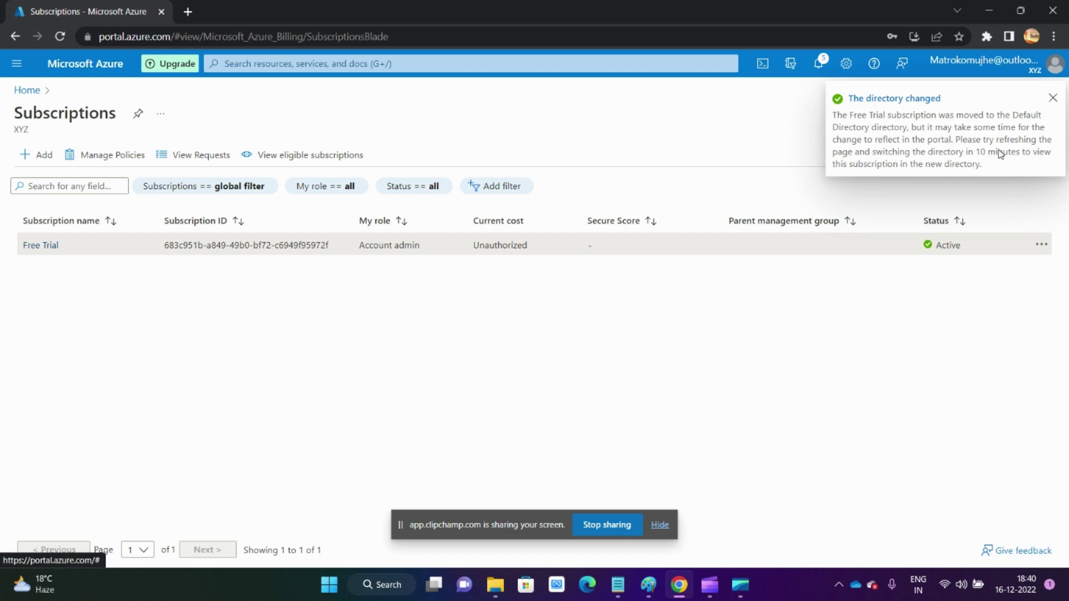
{"action": "left_click", "coordinate": [1052, 98]}
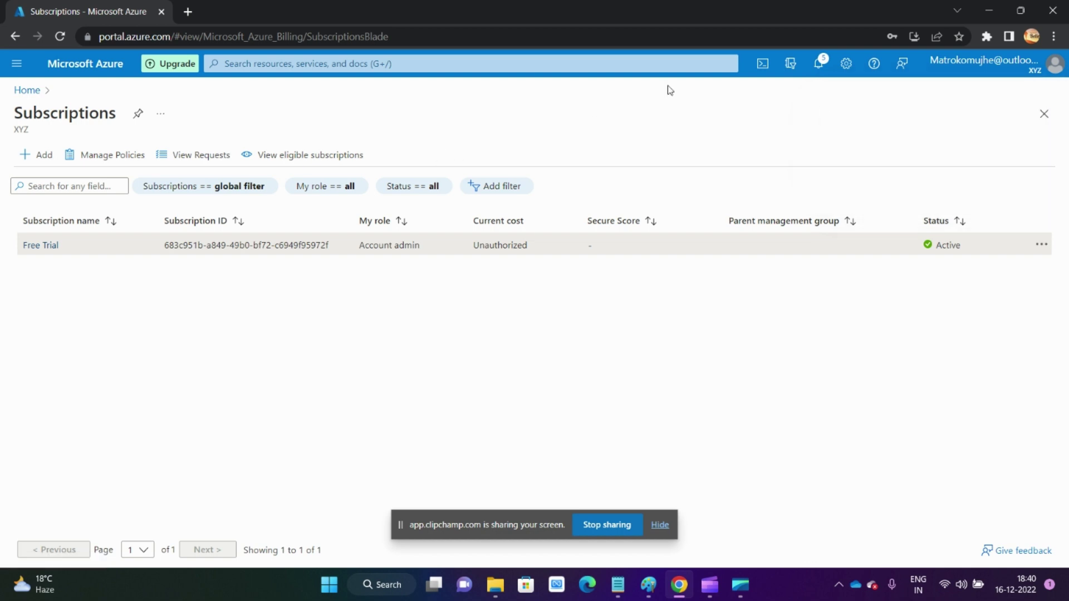
Reload the XYZ subscriptions page and switch the portal to Default Directory.
{"action": "left_click", "coordinate": [60, 37]}
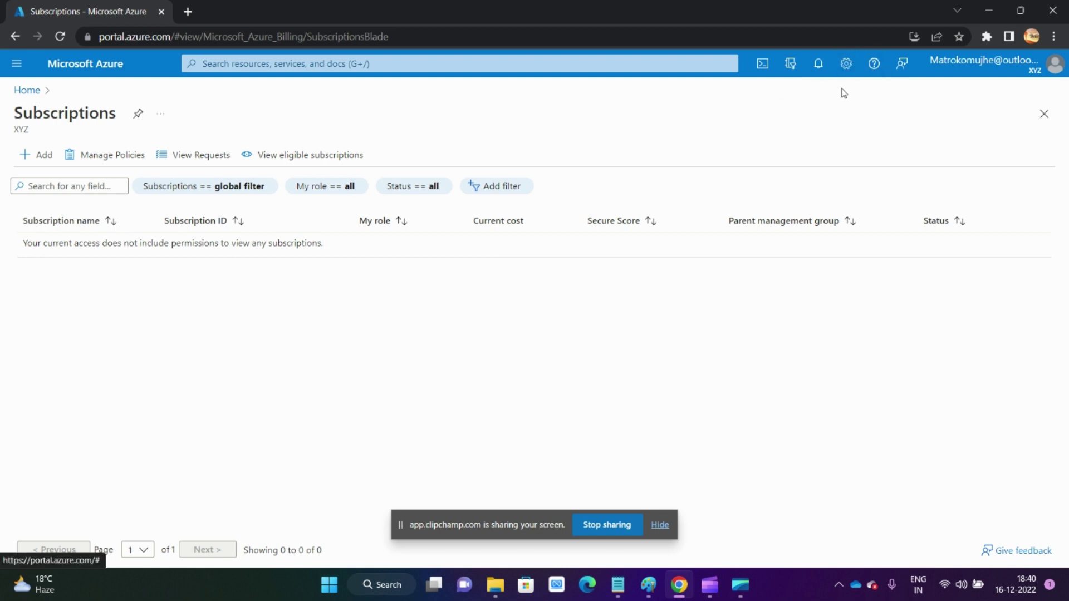
{"action": "left_click", "coordinate": [846, 64]}
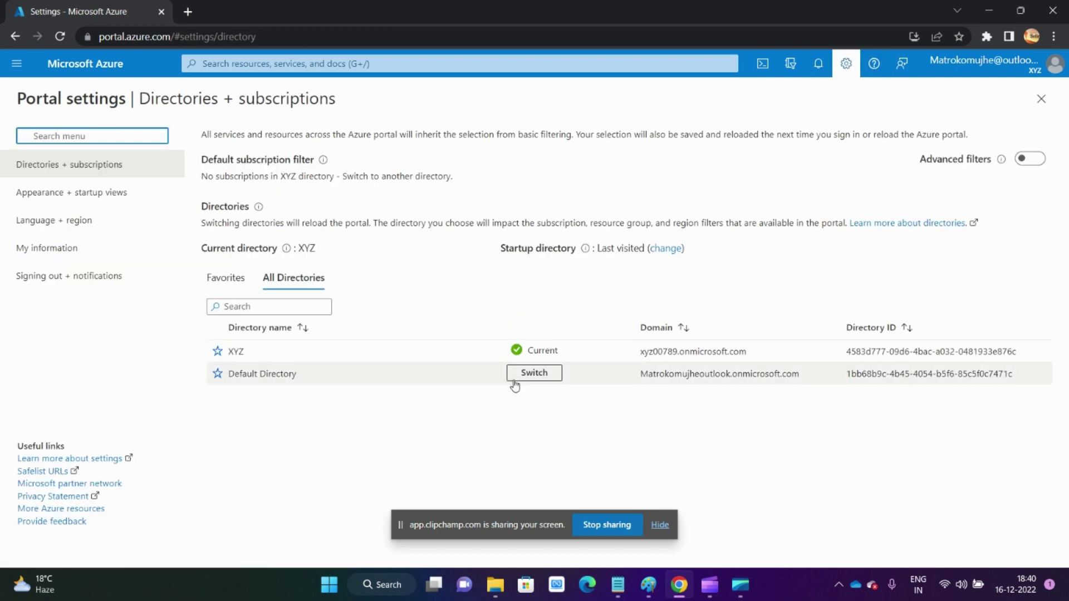
{"action": "left_click", "coordinate": [533, 373]}
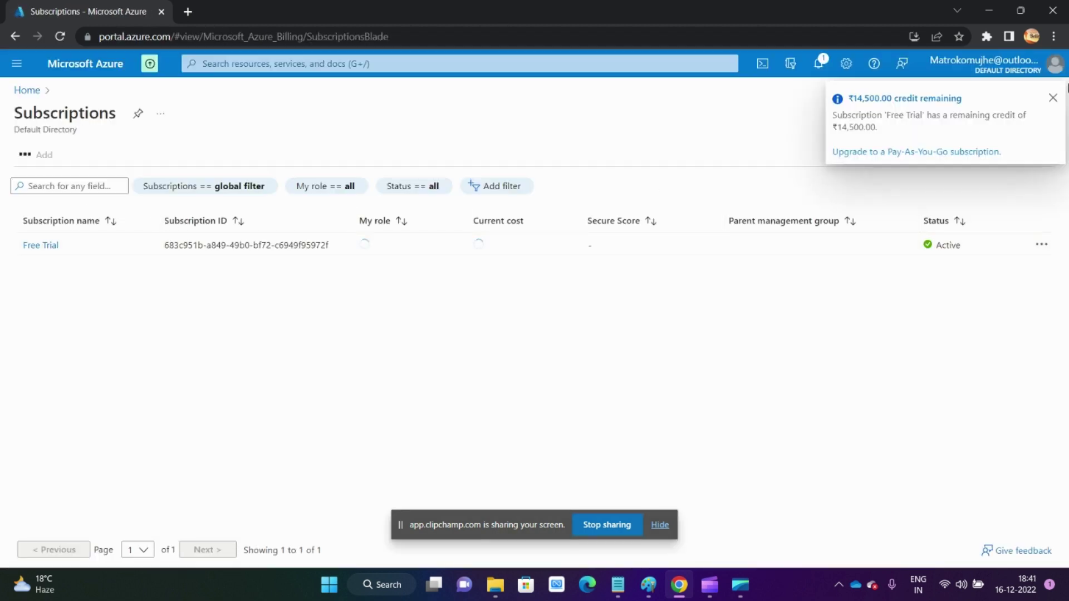
{"action": "left_click", "coordinate": [1052, 95]}
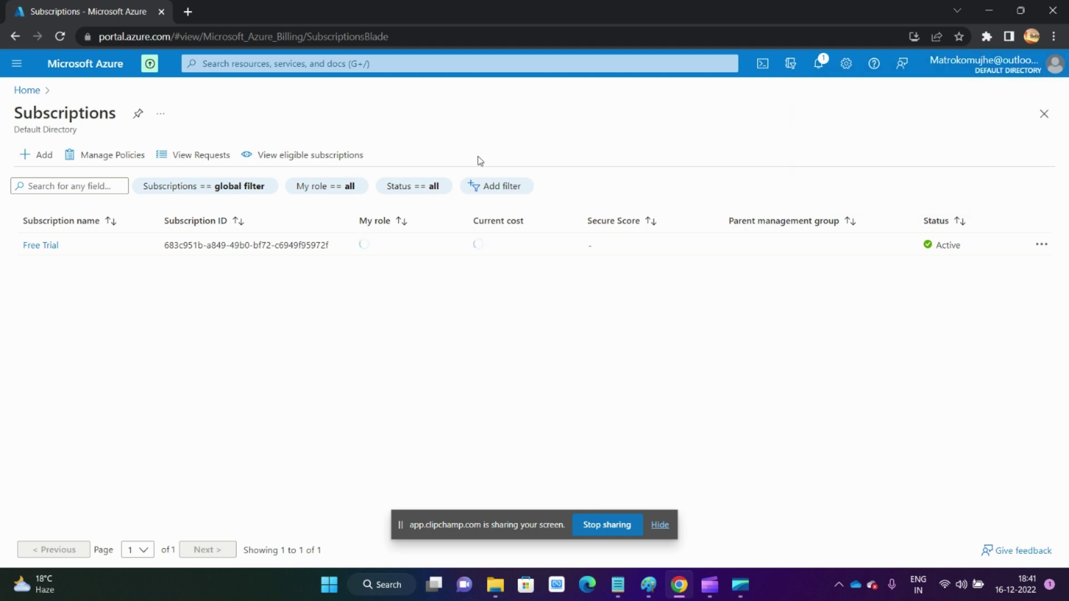
Check the notifications, then reload the Default Directory subscriptions page and open the Free Trial subscription's overview.
{"action": "left_click", "coordinate": [819, 64]}
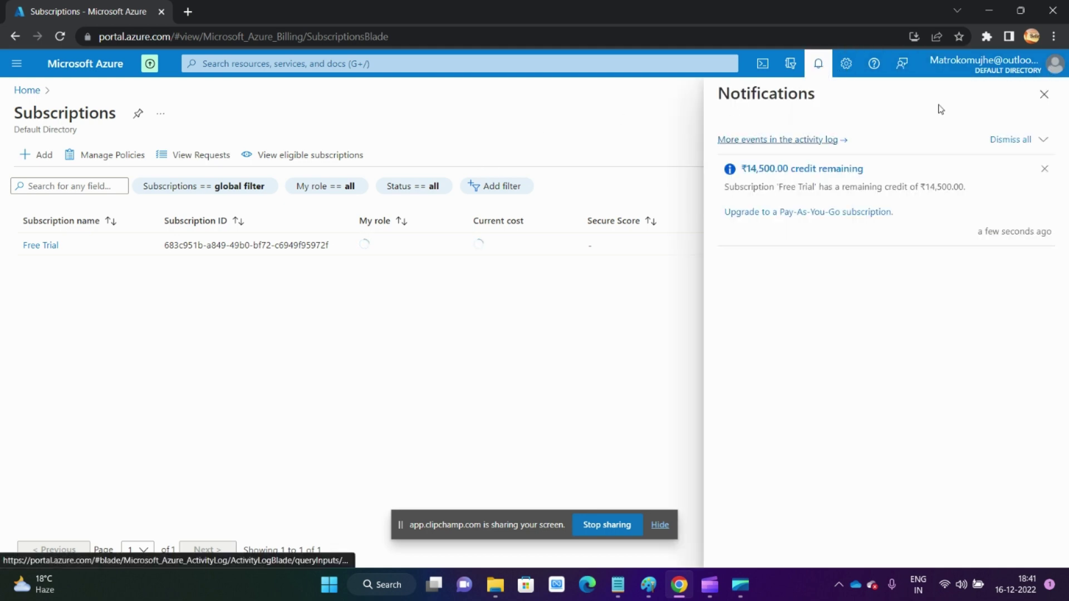
{"action": "left_click", "coordinate": [1044, 95]}
{"action": "left_click", "coordinate": [266, 63]}
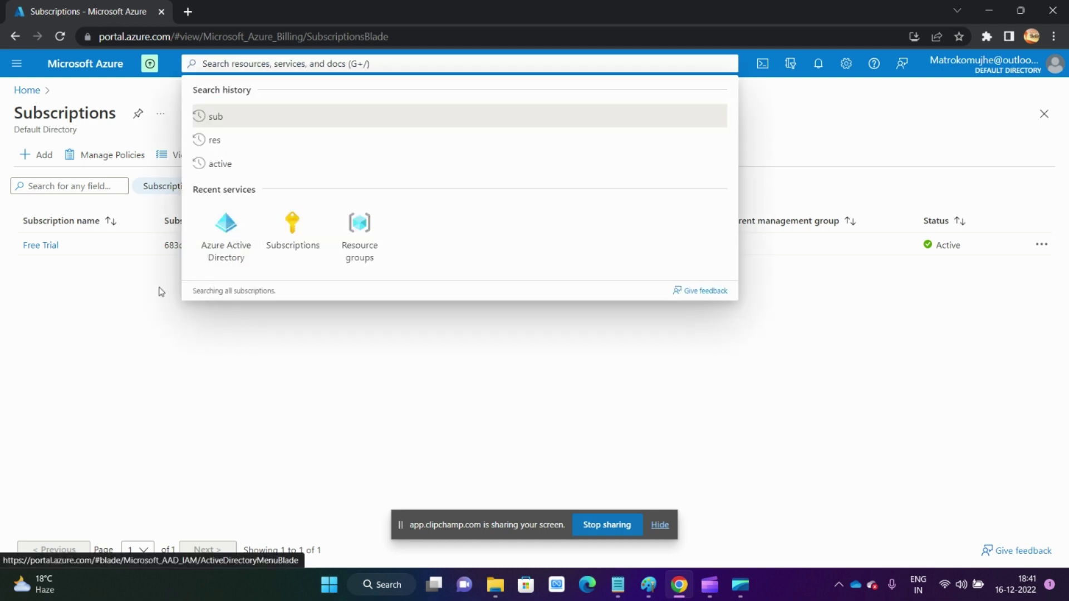
{"action": "left_click", "coordinate": [89, 266]}
{"action": "left_click", "coordinate": [59, 36]}
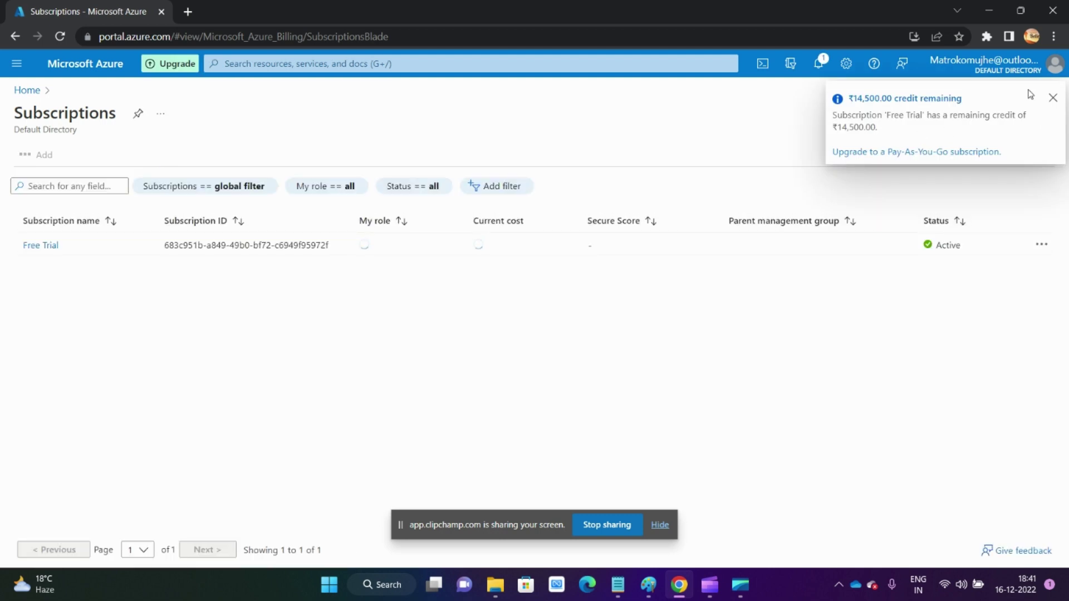
{"action": "left_click", "coordinate": [1053, 97]}
{"action": "left_click", "coordinate": [32, 249]}
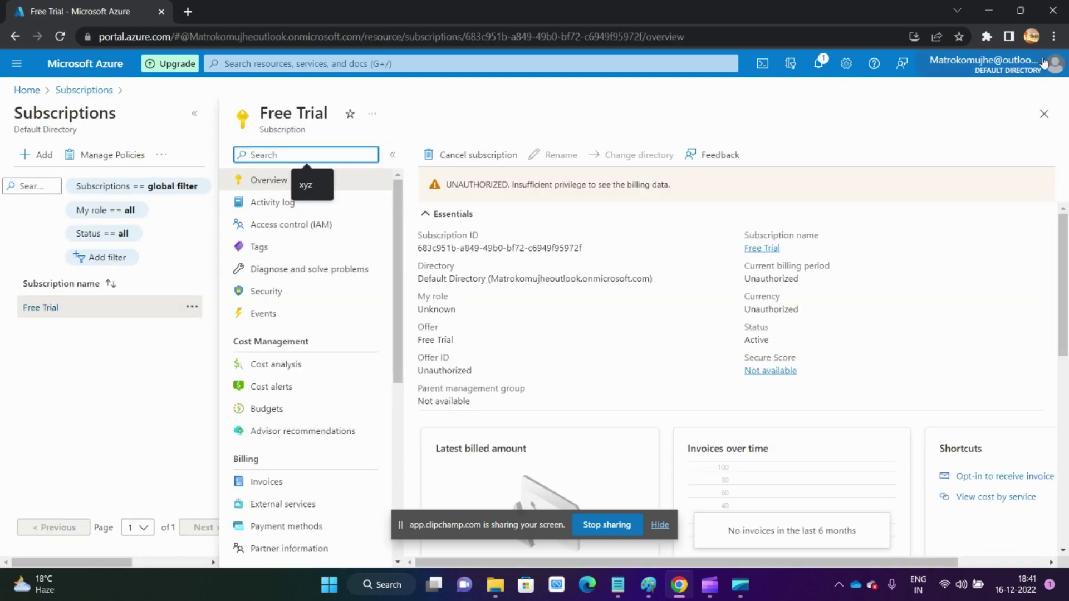
Open the Default Directory's resource groups list, dismiss the list view tip and refresh the list.
{"action": "left_click", "coordinate": [371, 65]}
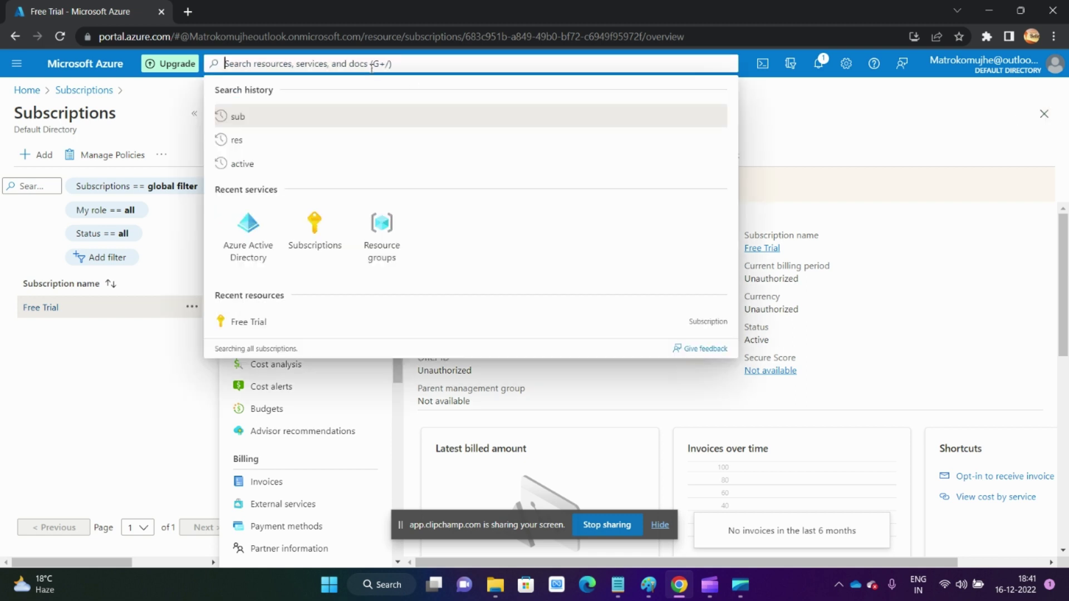
{"action": "left_click", "coordinate": [373, 241]}
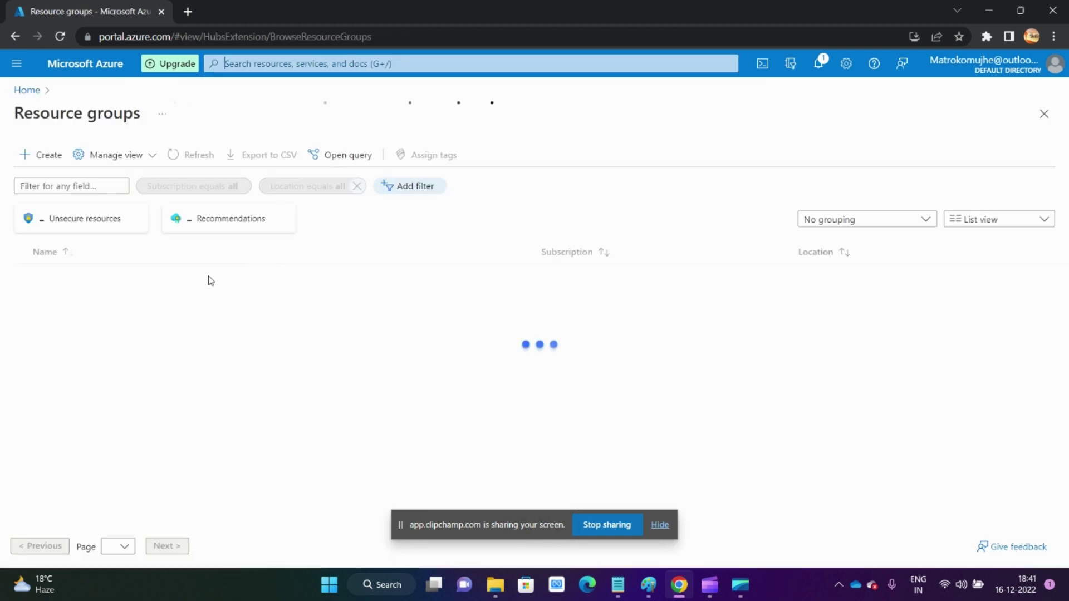
{"action": "left_click", "coordinate": [252, 236]}
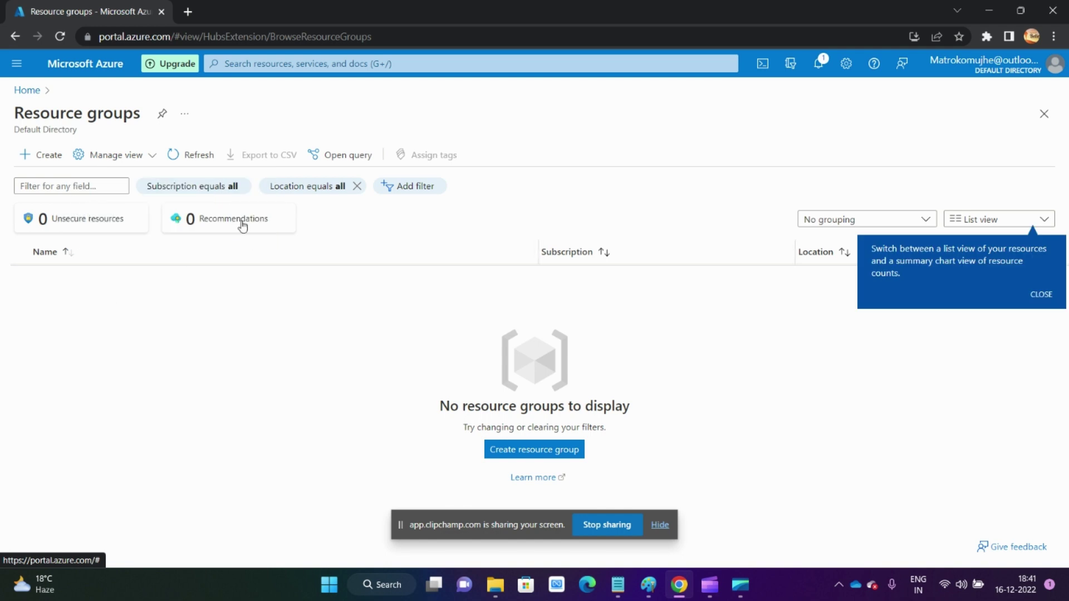
{"action": "left_click", "coordinate": [1040, 295]}
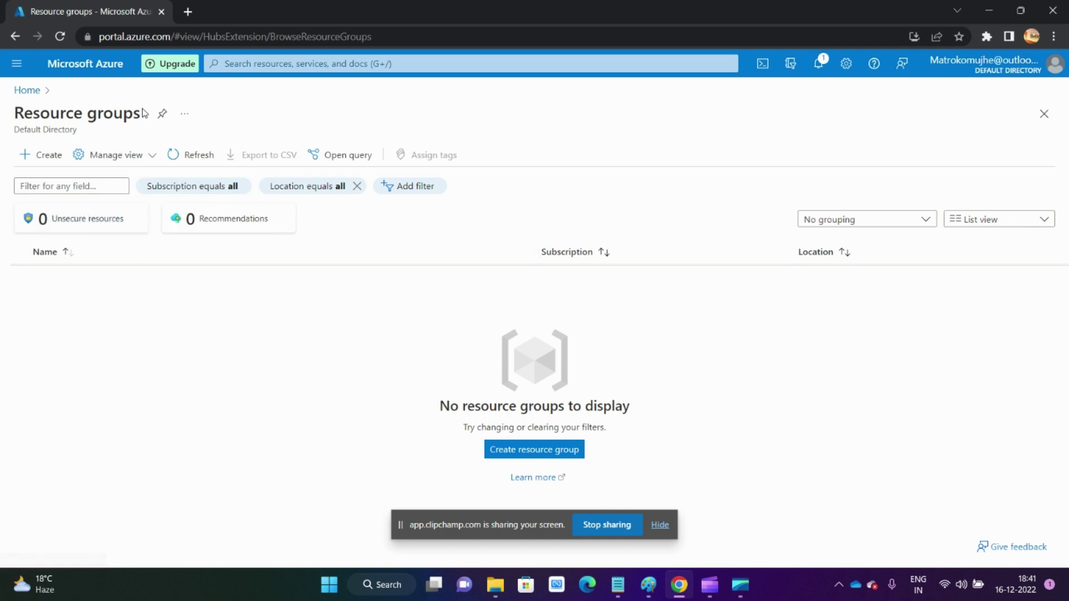
{"action": "left_click", "coordinate": [181, 159]}
{"action": "left_click", "coordinate": [181, 160]}
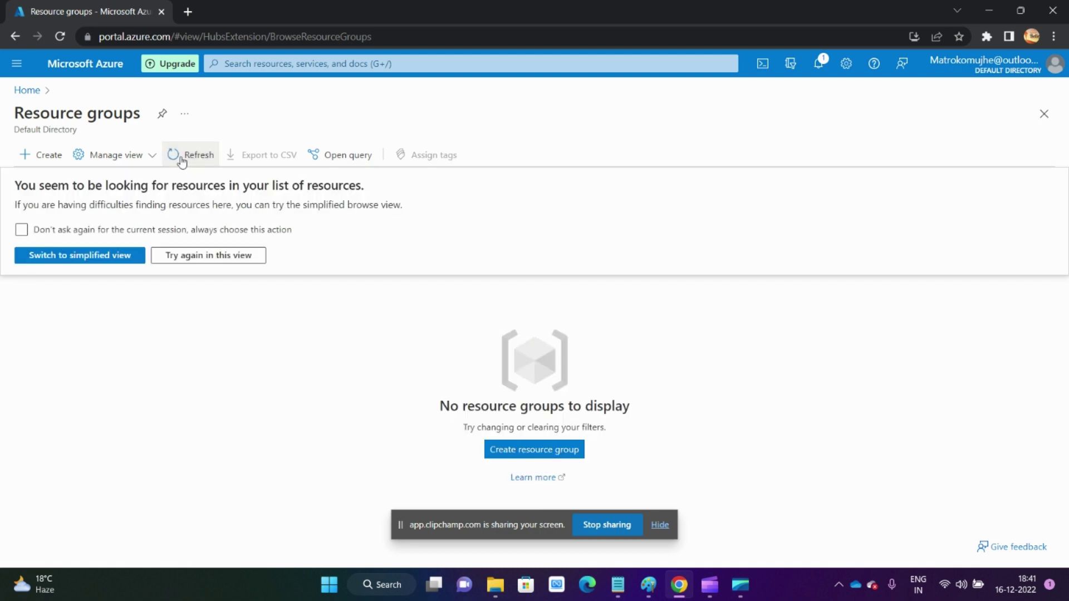
Switch the resource groups list to the simplified view and reload the page after checking the notifications.
{"action": "left_click", "coordinate": [105, 256]}
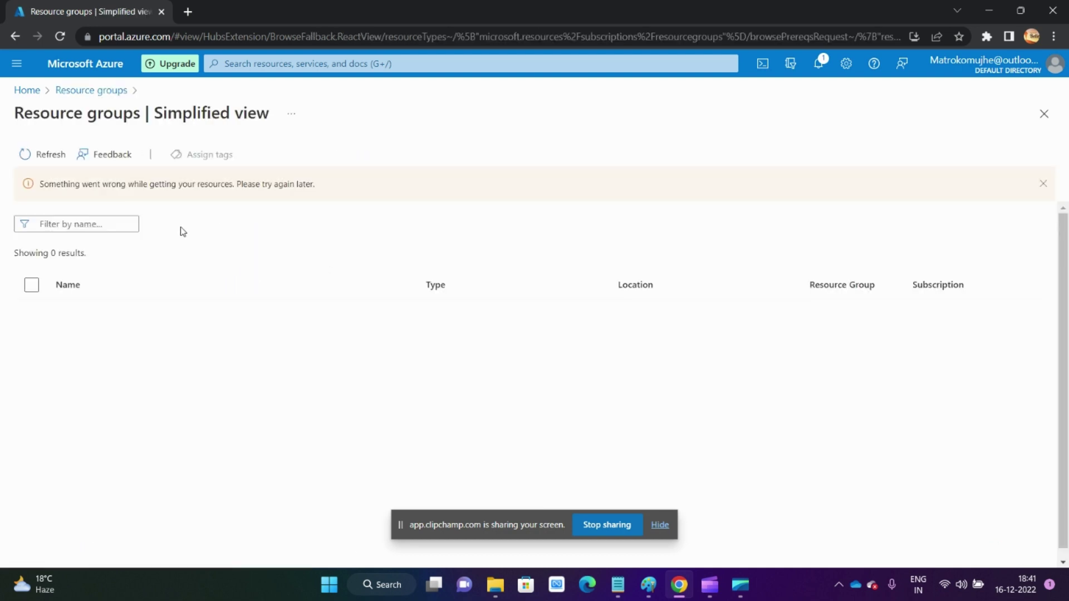
{"action": "left_click_drag", "start_coordinate": [71, 184], "coordinate": [345, 187]}
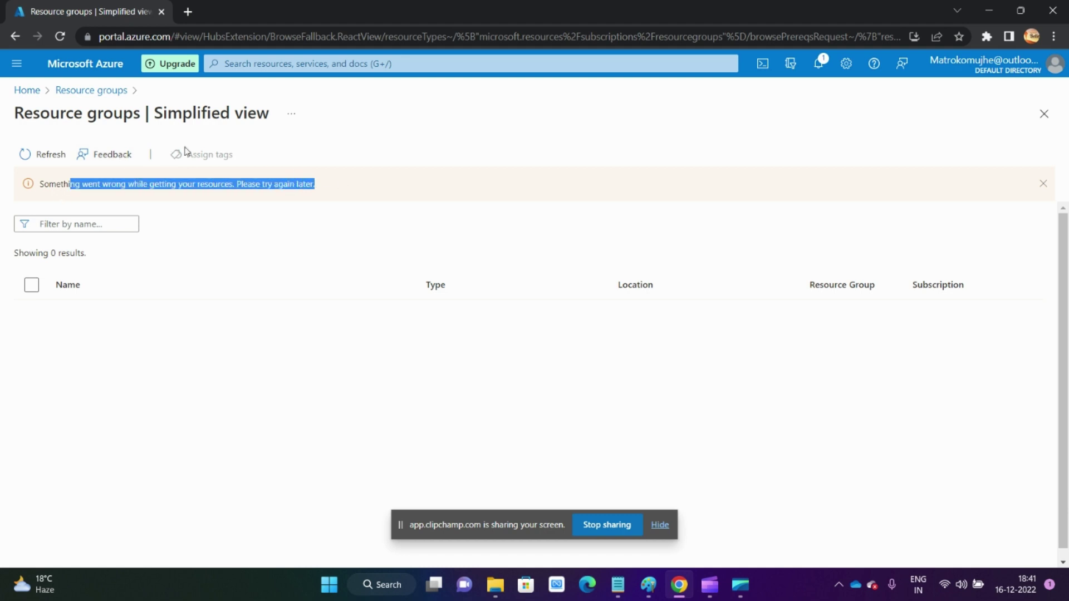
{"action": "left_click", "coordinate": [818, 63]}
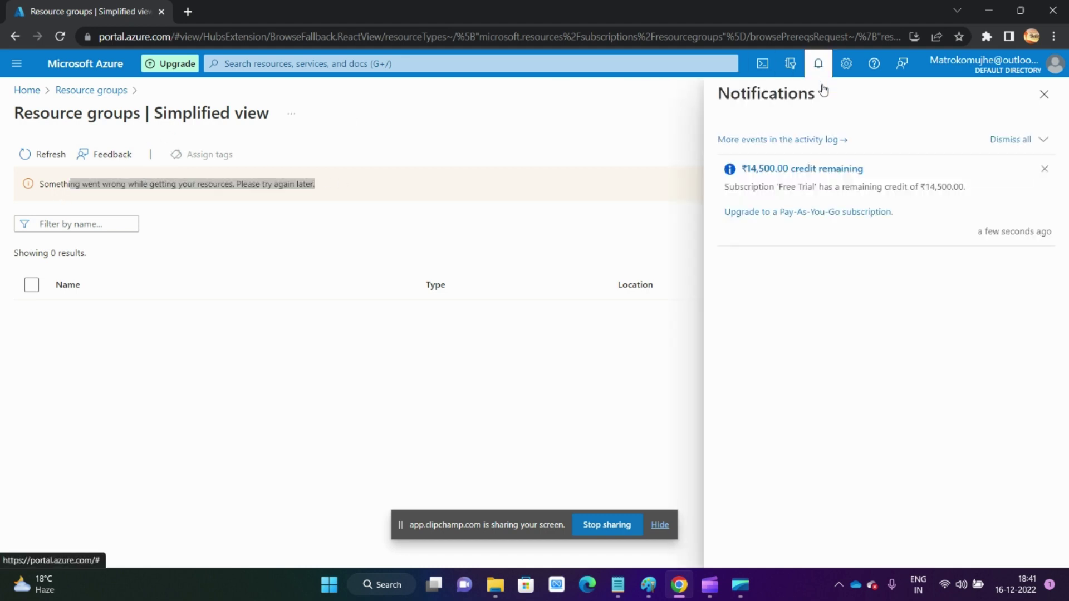
{"action": "left_click", "coordinate": [1043, 95]}
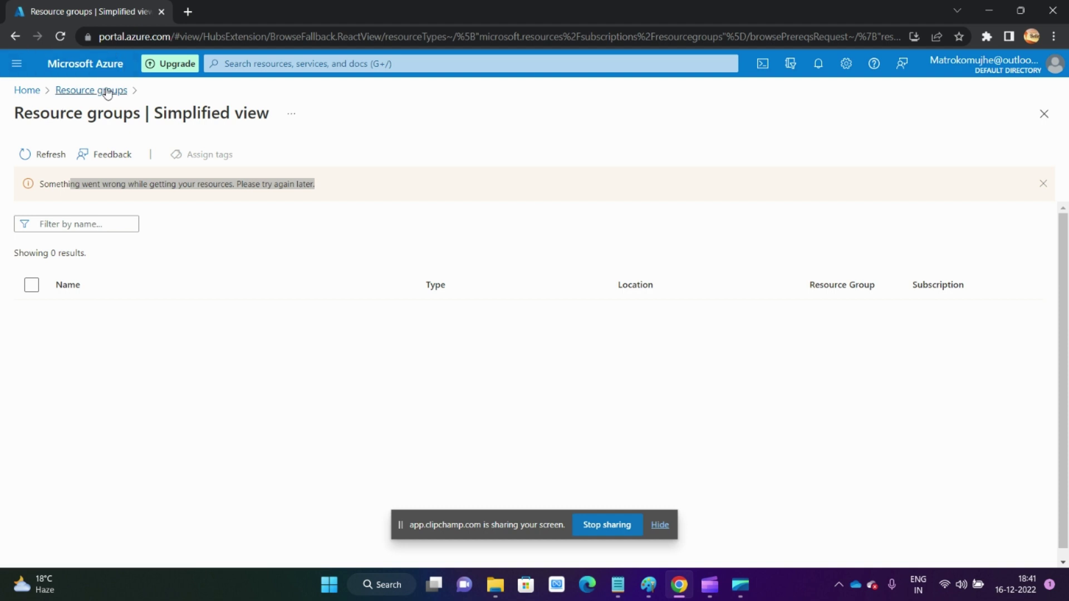
{"action": "left_click", "coordinate": [55, 38]}
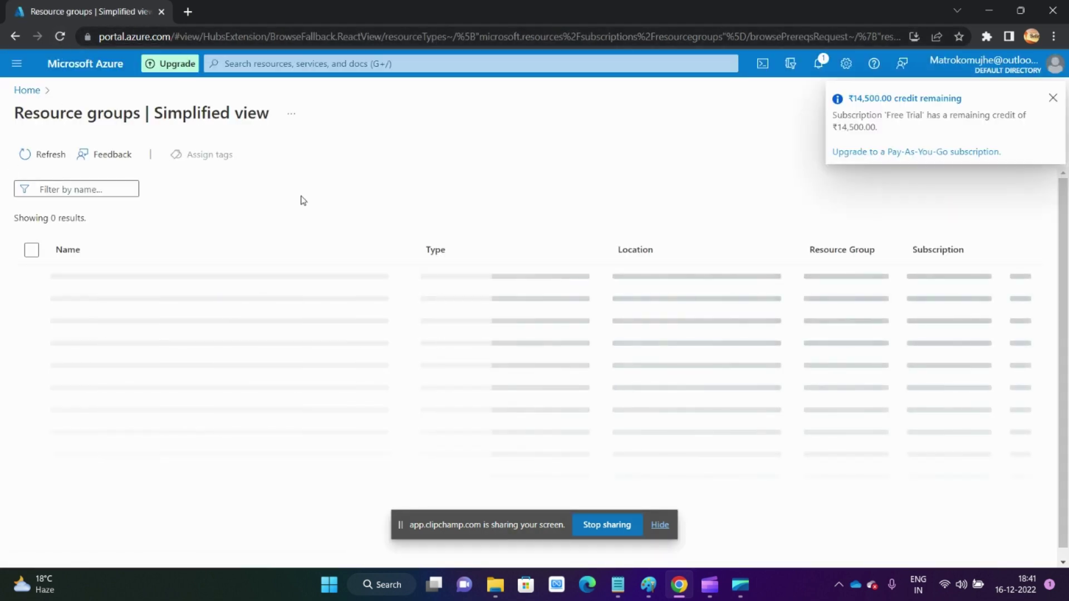
{"action": "left_click", "coordinate": [1053, 98]}
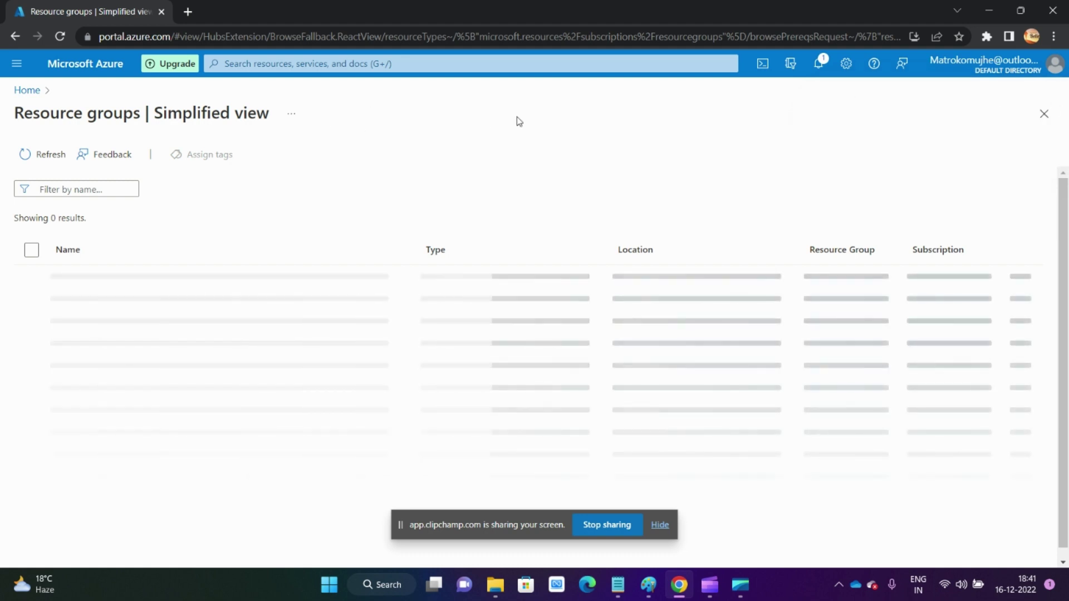
Open the Users list of the Default Directory in Azure Active Directory.
{"action": "left_click", "coordinate": [289, 64]}
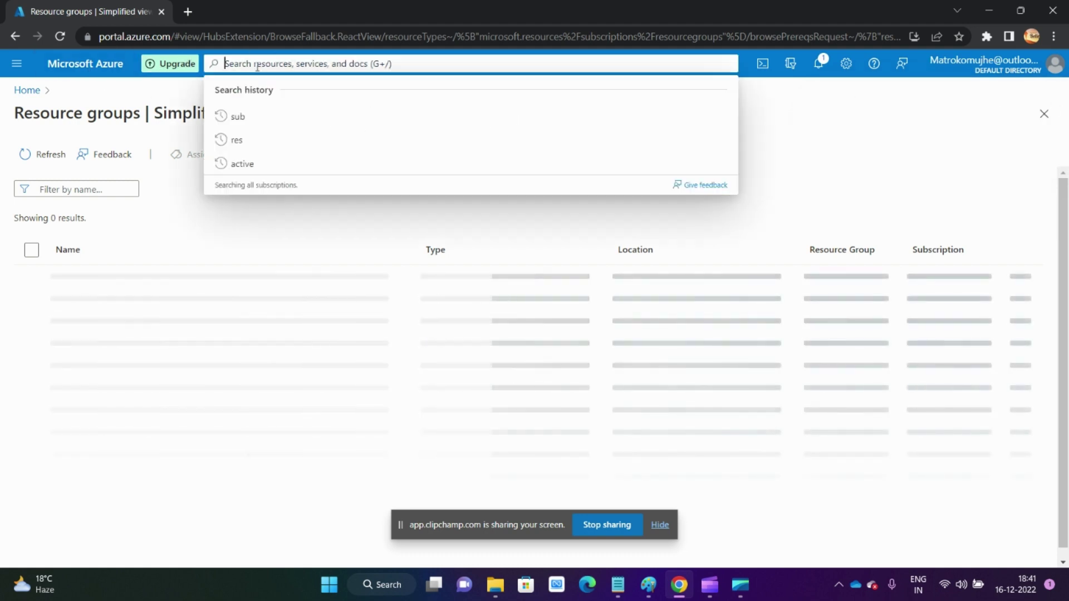
{"action": "left_click", "coordinate": [316, 239]}
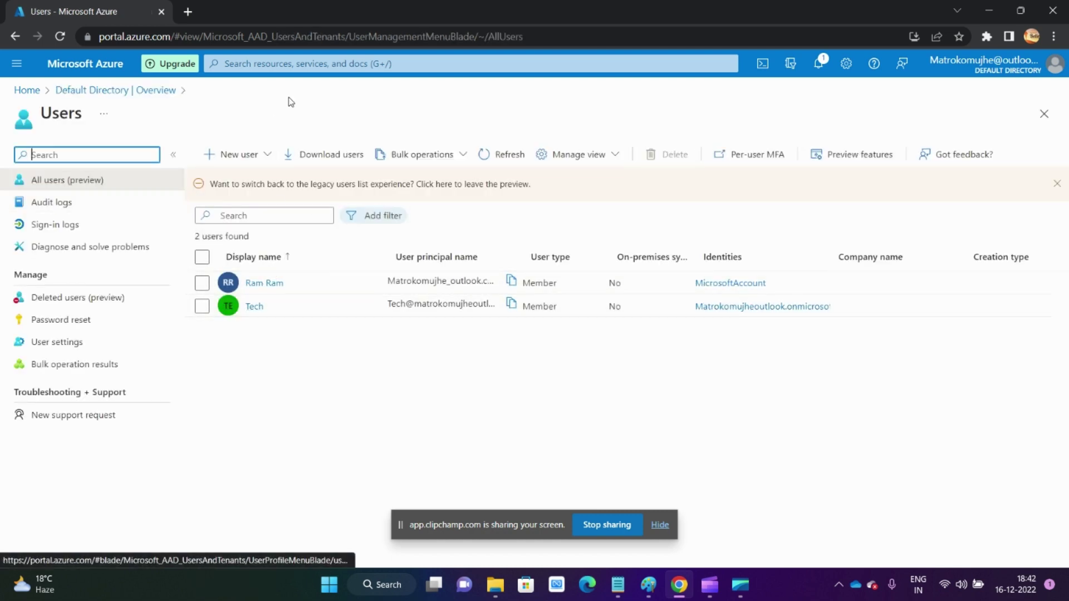
Reopen the Default Directory's resource groups in the standard view, refresh the list and check the notifications.
{"action": "left_click", "coordinate": [262, 65]}
{"action": "left_click", "coordinate": [309, 221]}
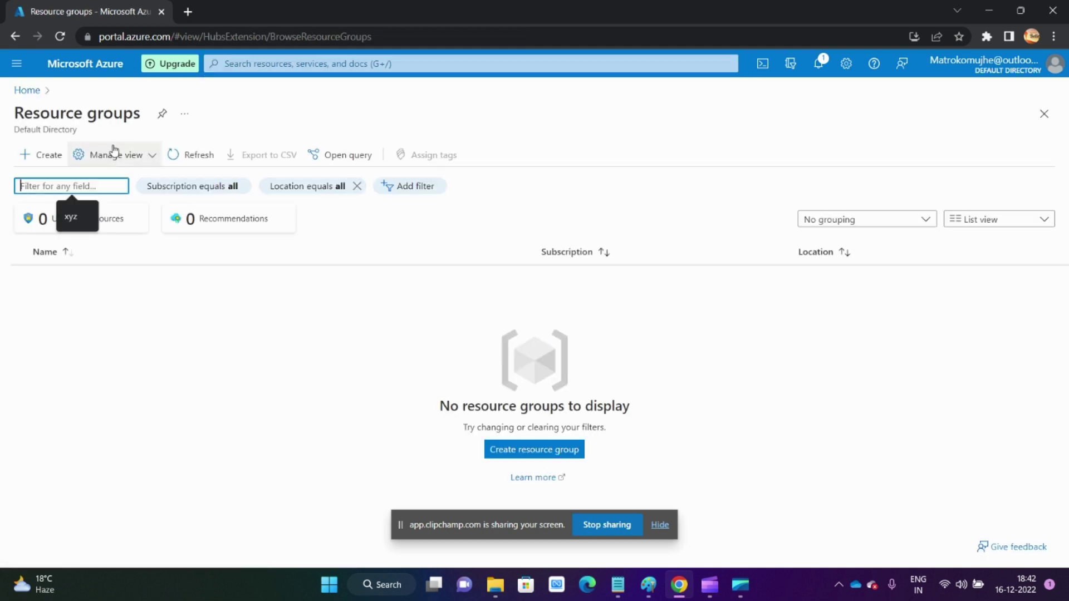
{"action": "left_click", "coordinate": [185, 158]}
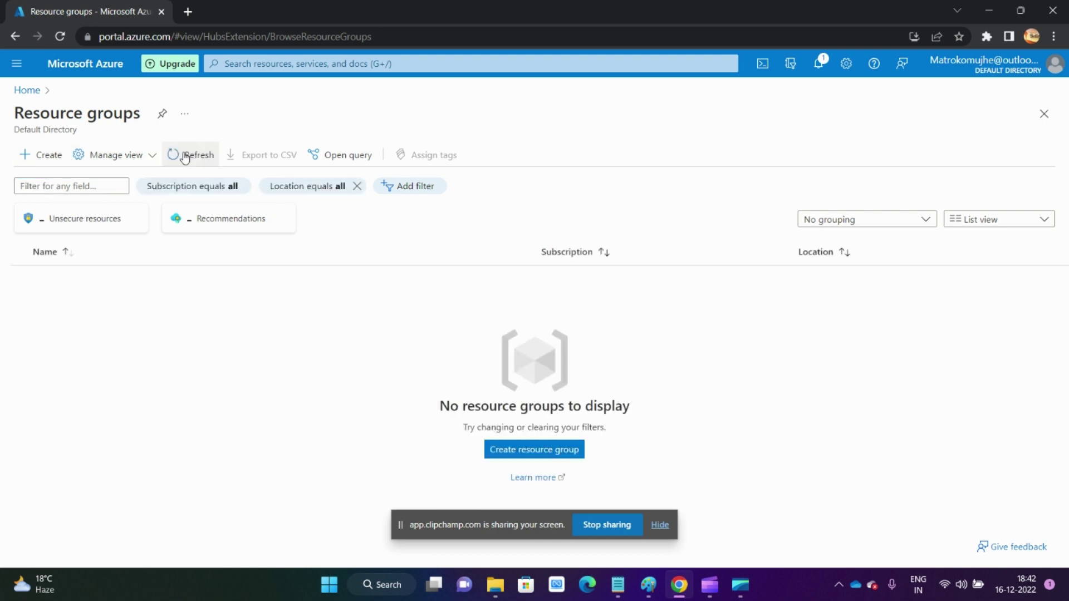
{"action": "left_click", "coordinate": [185, 157]}
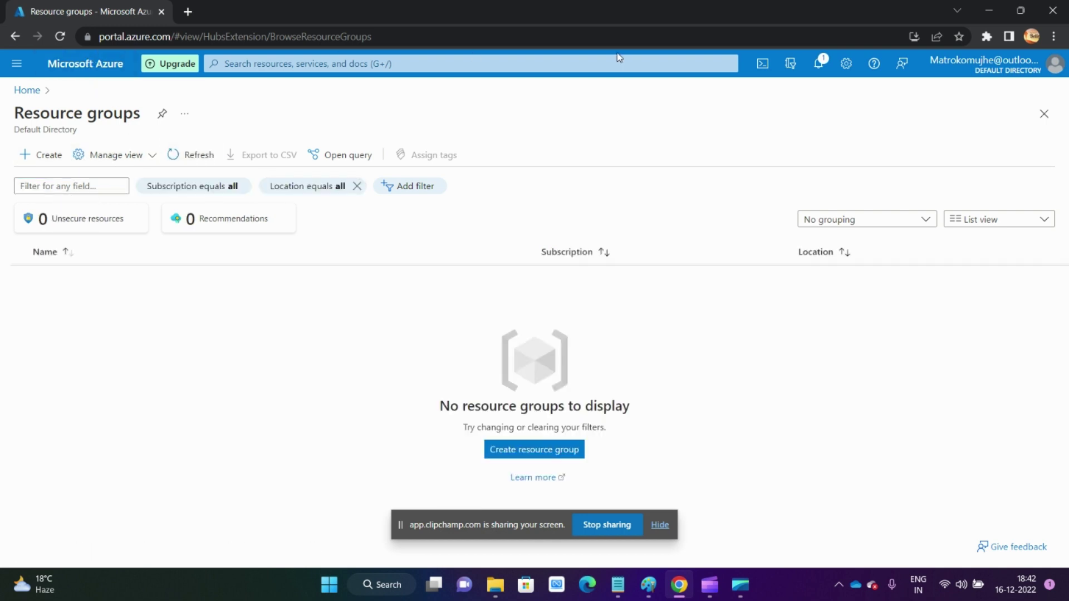
{"action": "left_click", "coordinate": [818, 63]}
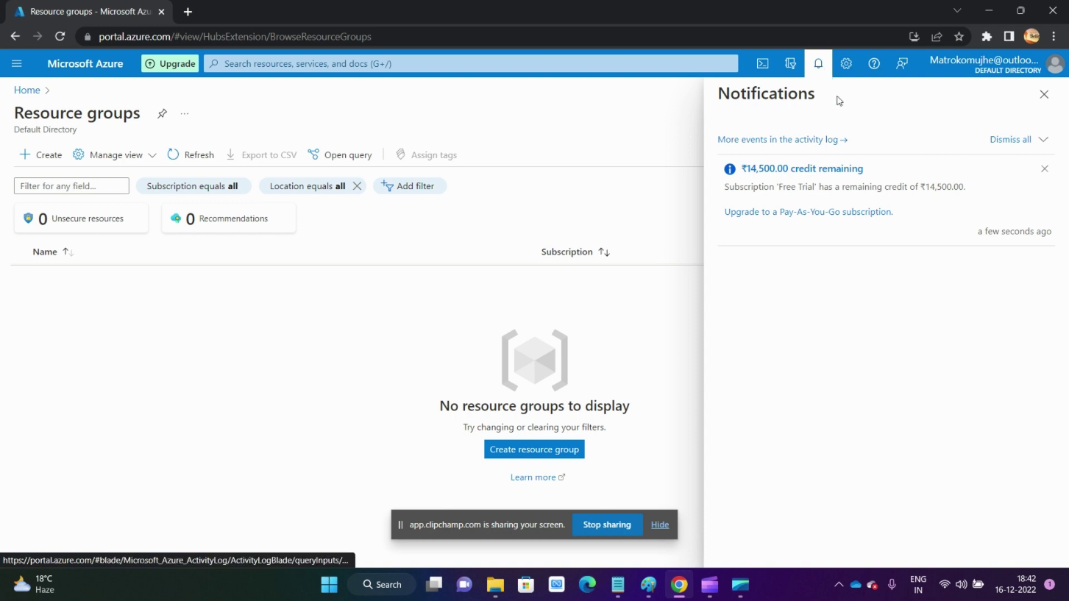
Switch the portal to the XYZ directory and open its Users list in Azure Active Directory.
{"action": "left_click", "coordinate": [846, 66]}
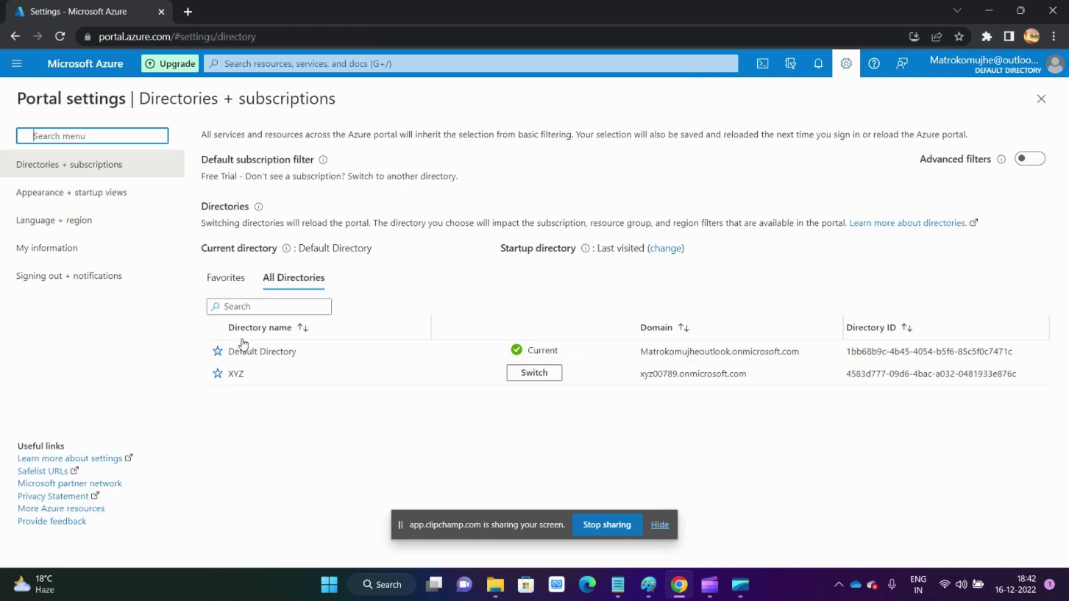
{"action": "left_click", "coordinate": [534, 374]}
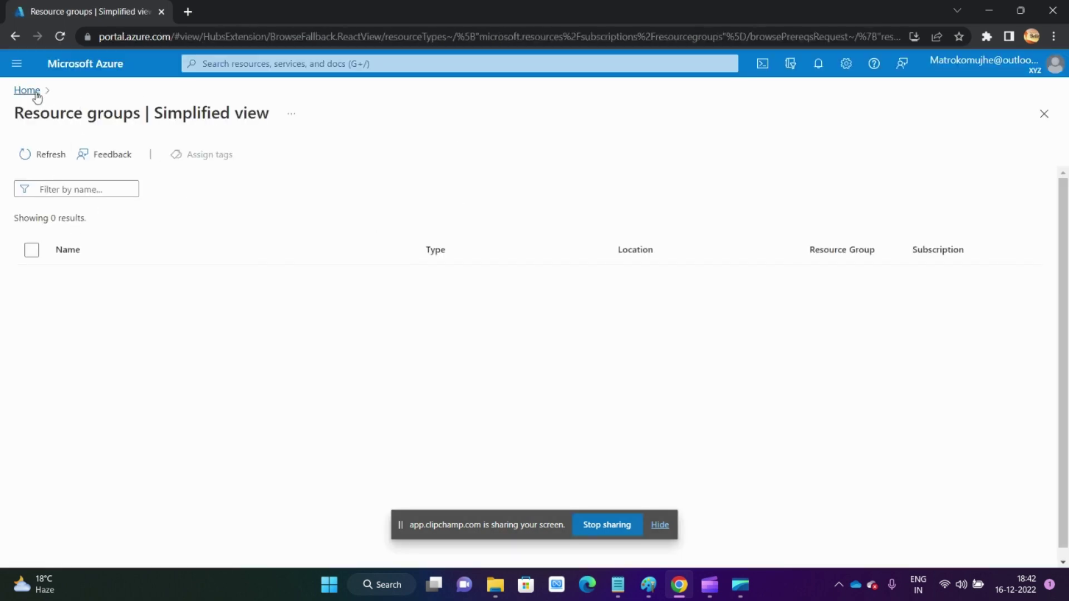
{"action": "left_click", "coordinate": [237, 67]}
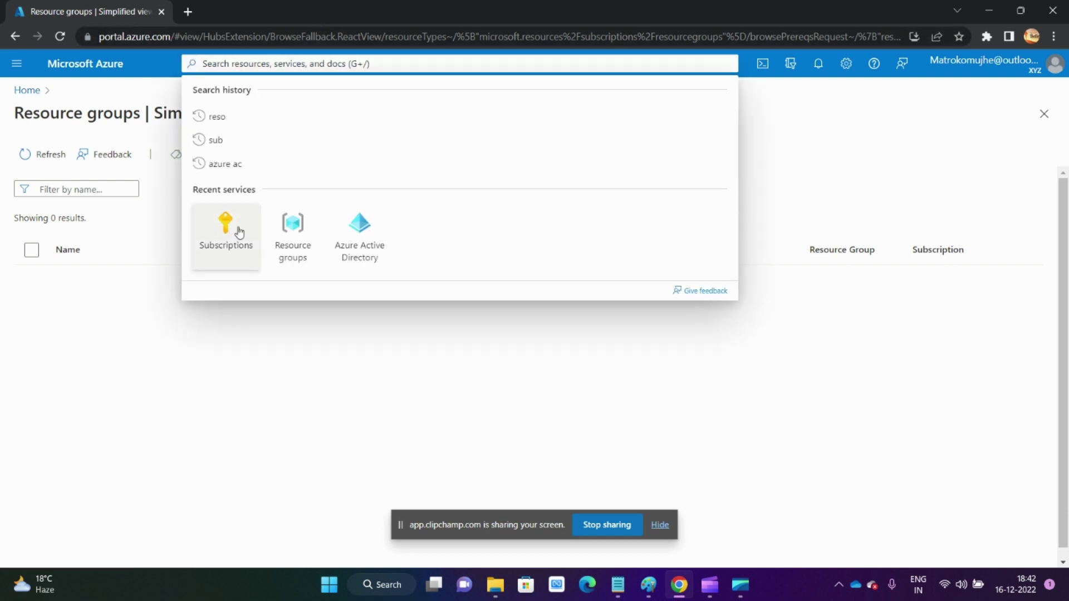
{"action": "left_click", "coordinate": [360, 241]}
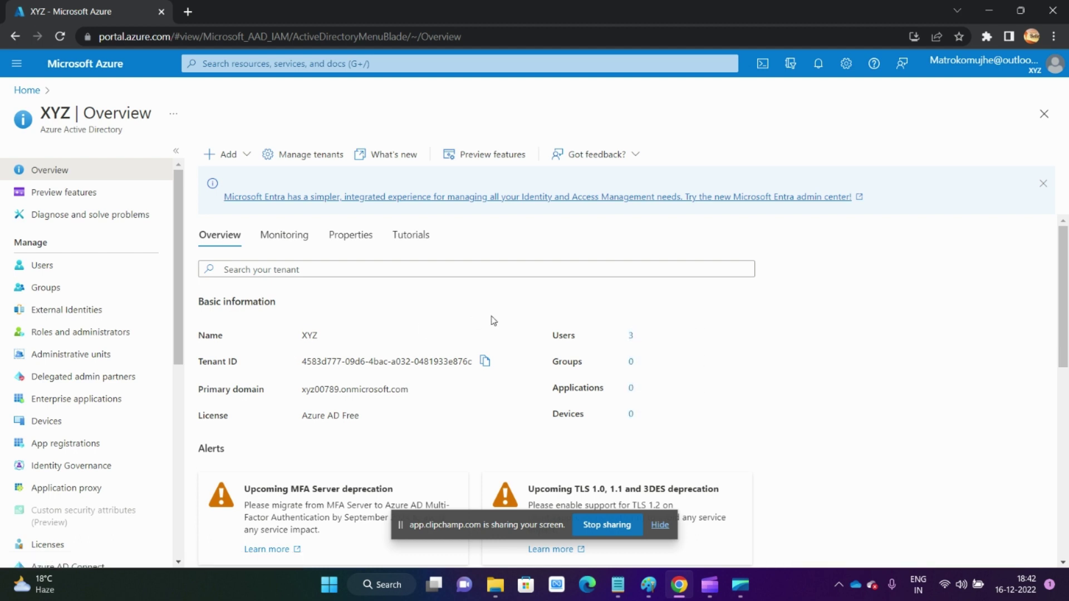
{"action": "left_click", "coordinate": [629, 337]}
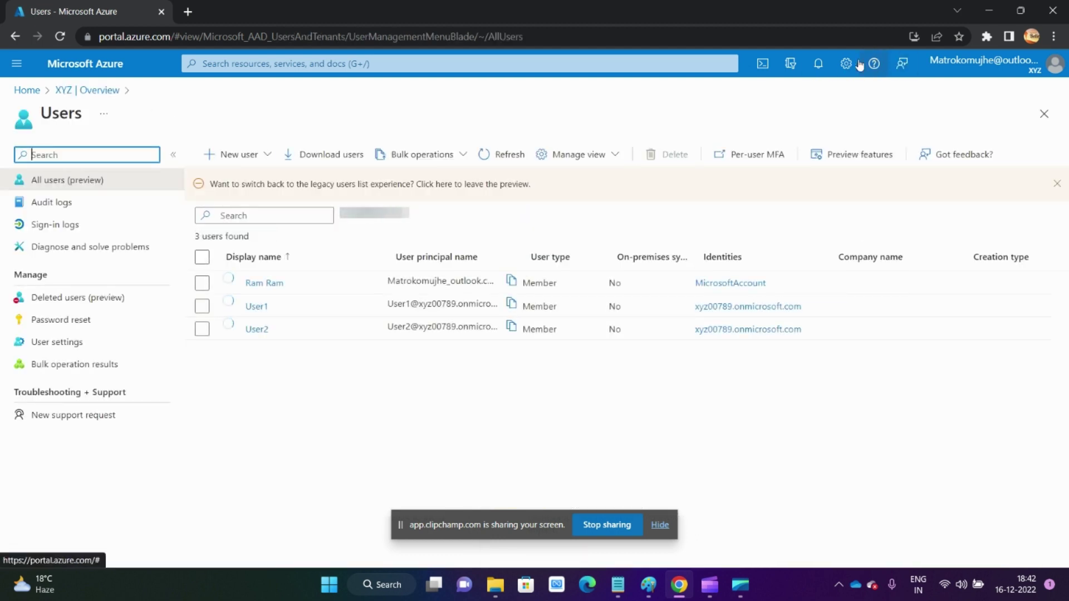
Switch the portal back to the Default Directory and reload the page.
{"action": "left_click", "coordinate": [313, 59]}
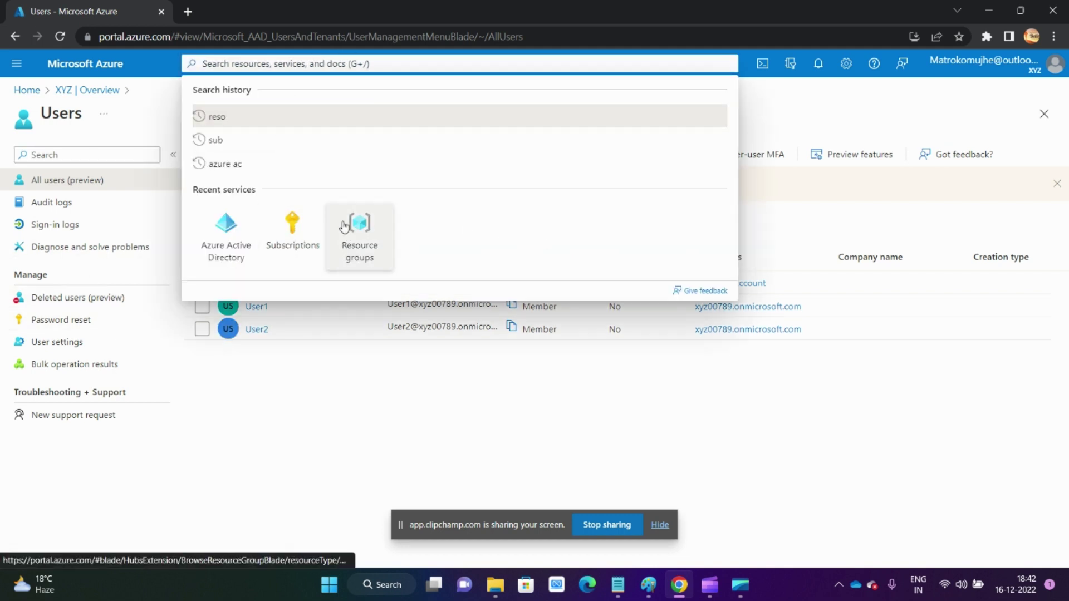
{"action": "left_click", "coordinate": [846, 63]}
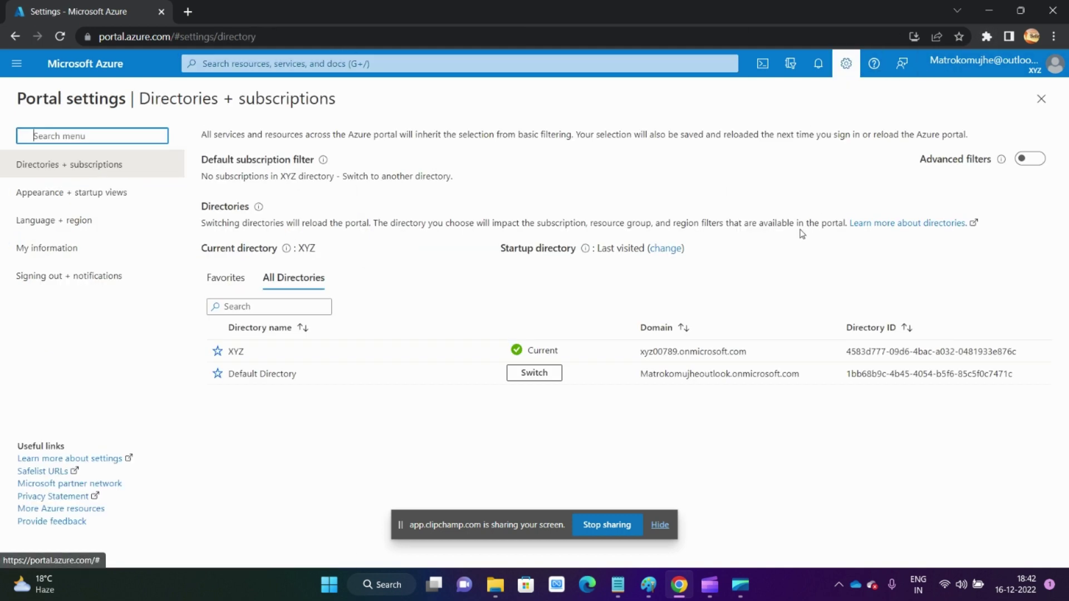
{"action": "left_click", "coordinate": [520, 373]}
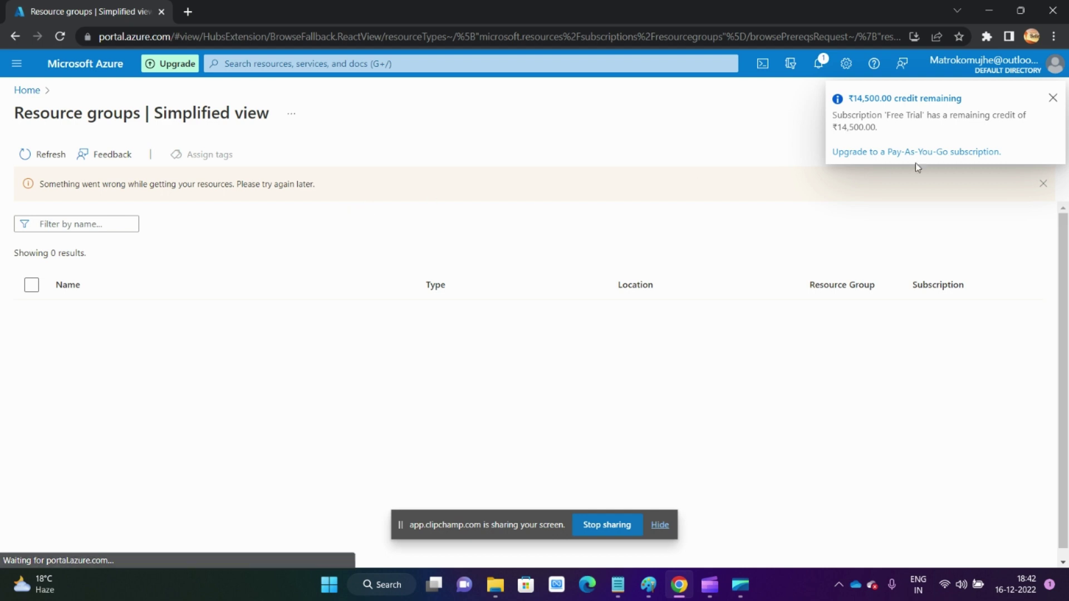
{"action": "left_click", "coordinate": [257, 64]}
{"action": "left_click", "coordinate": [60, 36]}
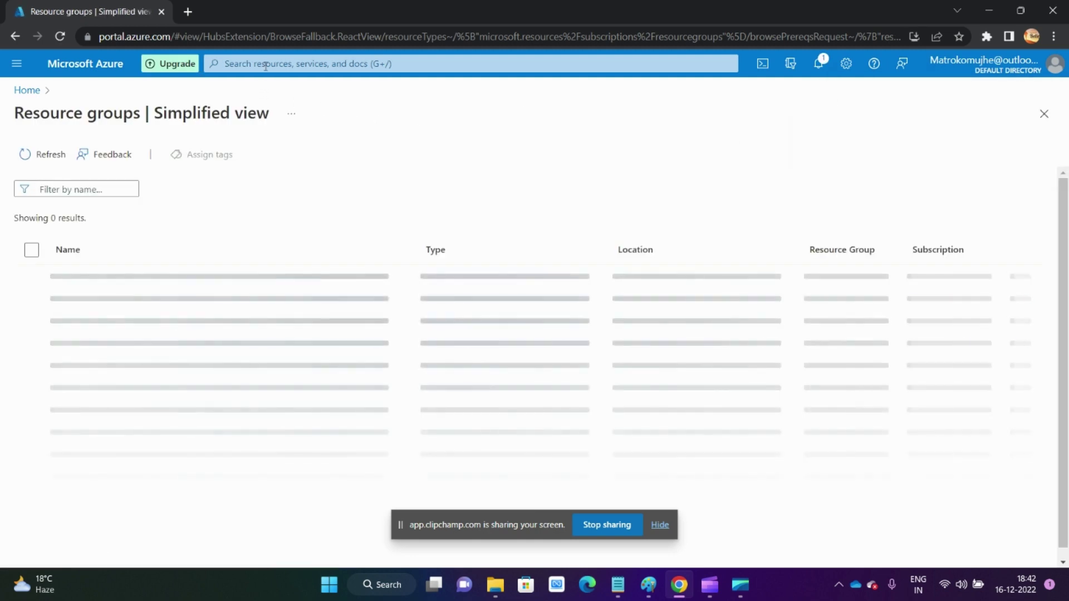
Open the Default Directory's Users list from its Azure Active Directory overview and refresh it.
{"action": "left_click", "coordinate": [311, 63]}
{"action": "left_click", "coordinate": [301, 246]}
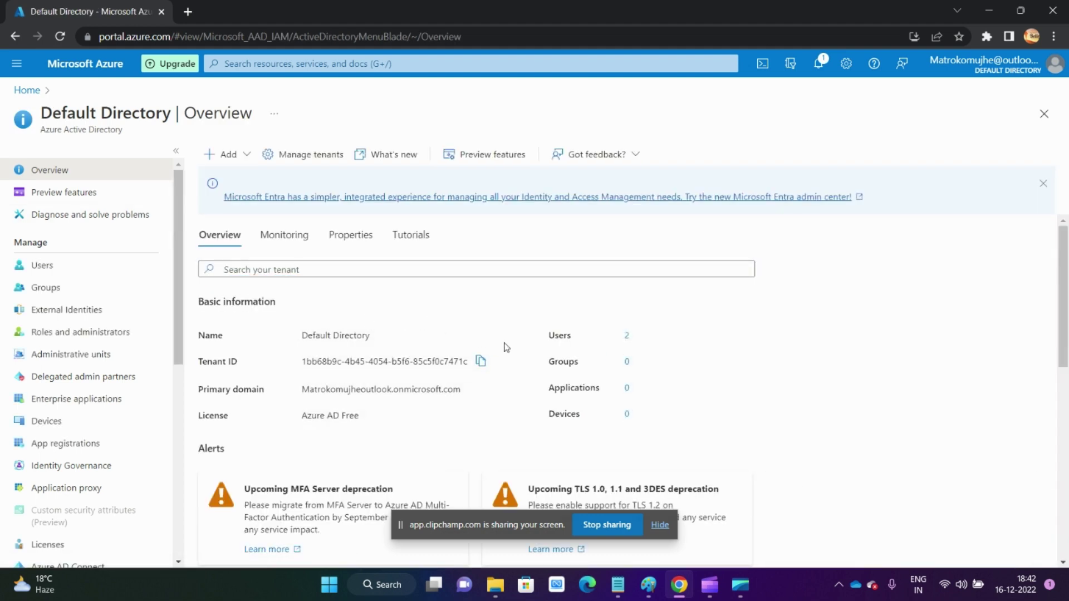
{"action": "left_click", "coordinate": [627, 336]}
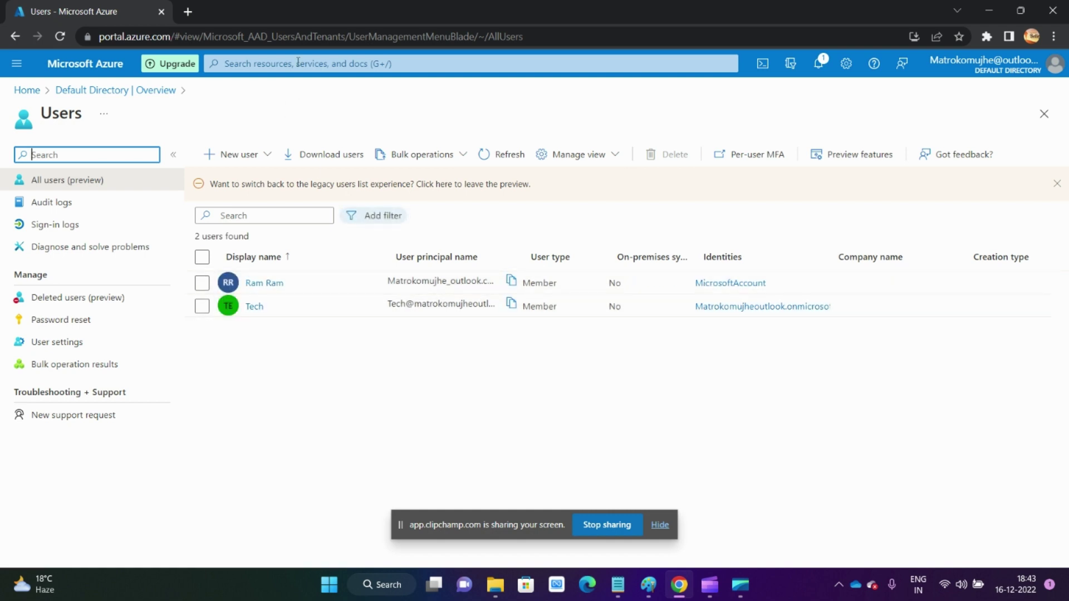
{"action": "left_click", "coordinate": [492, 157]}
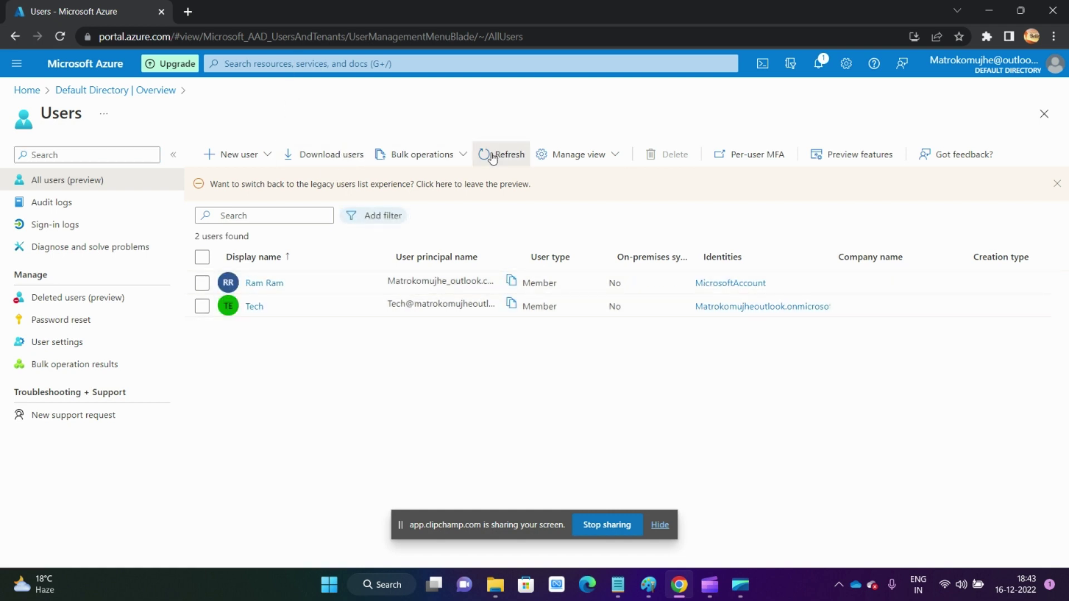
Open the Default Directory's resource groups list, reload the page and dismiss the remaining credit notification.
{"action": "left_click", "coordinate": [323, 65]}
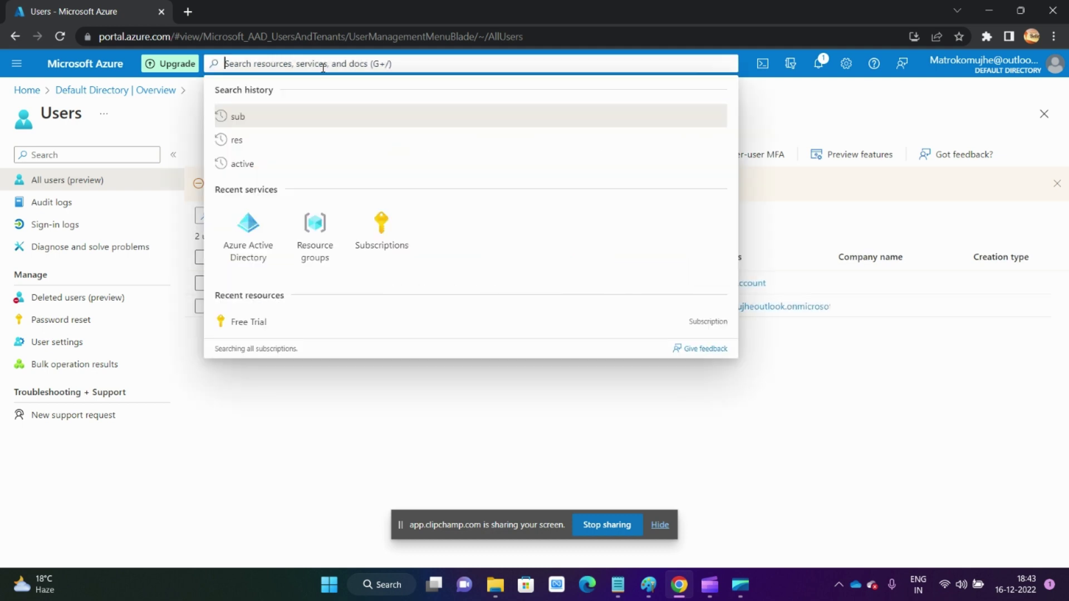
{"action": "left_click", "coordinate": [315, 231]}
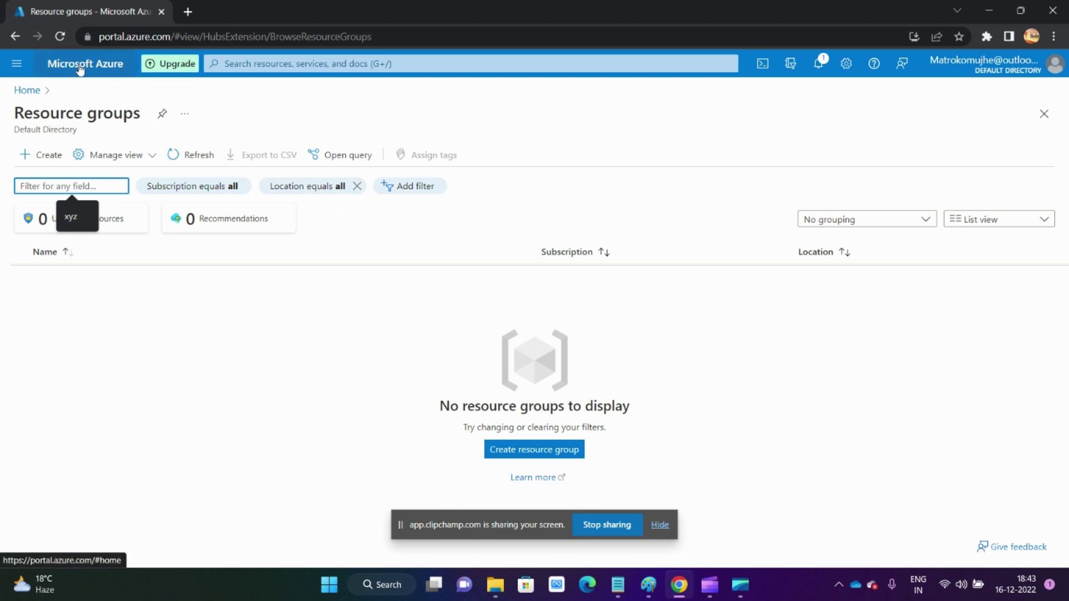
{"action": "left_click", "coordinate": [59, 39]}
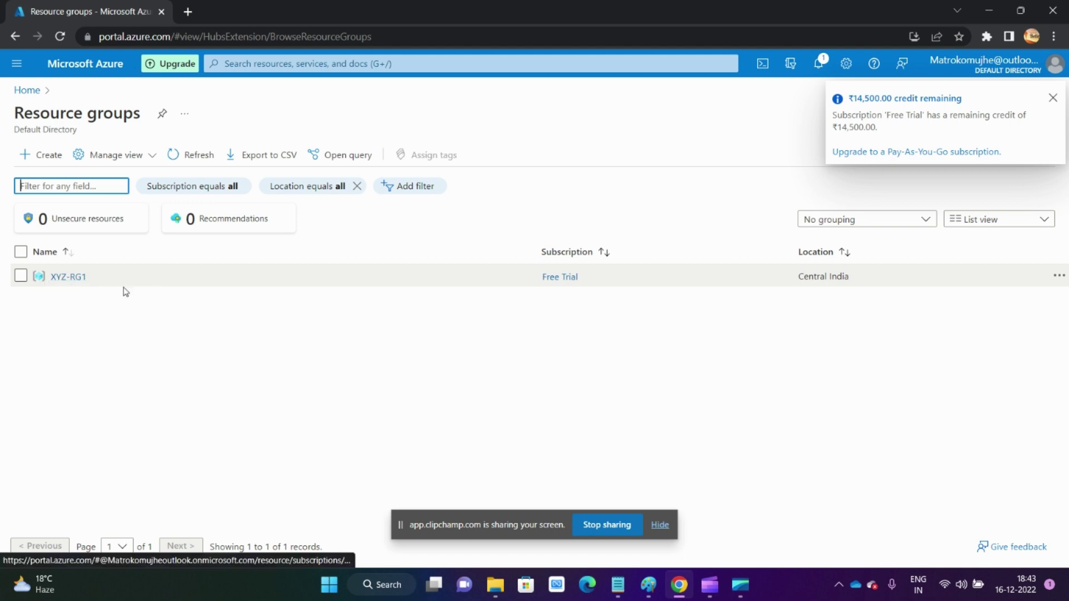
{"action": "left_click", "coordinate": [1052, 99]}
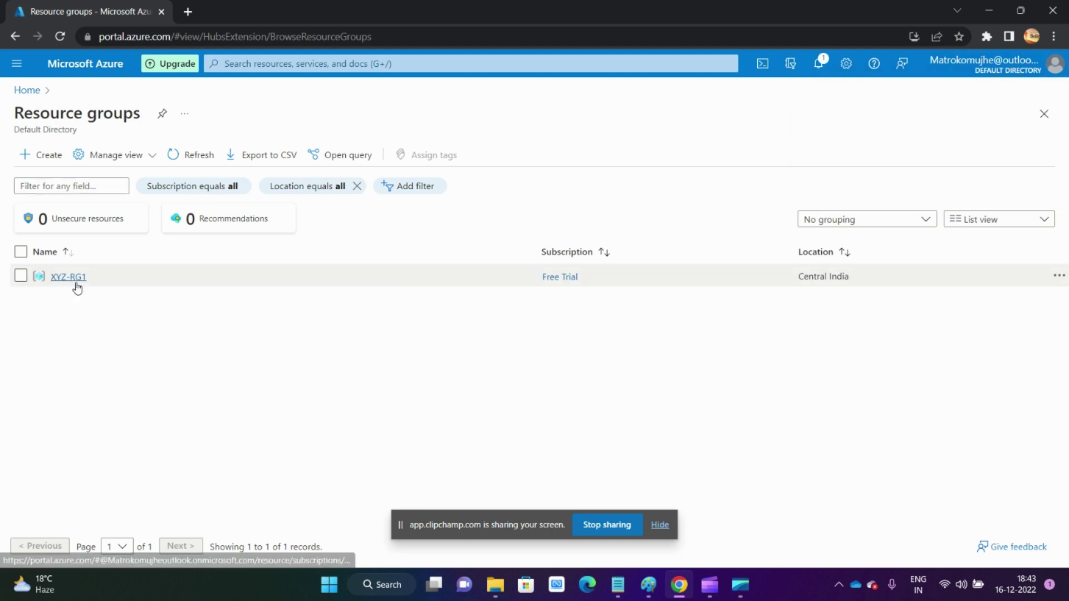
Try twice to open the XYZ-RG1 resource group, closing its page and refreshing the resource groups list after each attempt.
{"action": "mouse_move", "coordinate": [743, 594]}
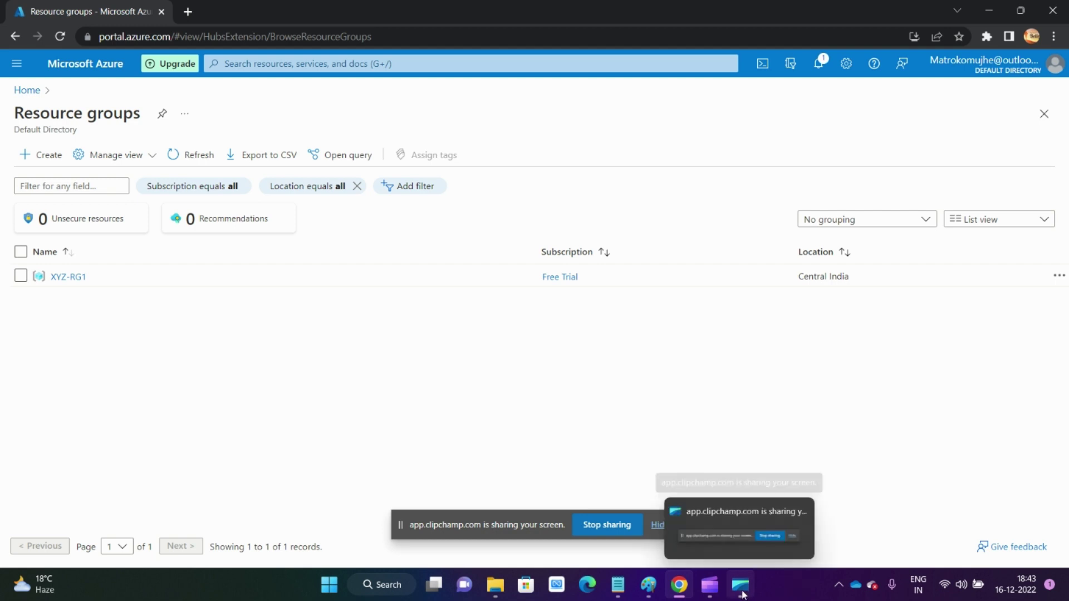
{"action": "left_click", "coordinate": [59, 279]}
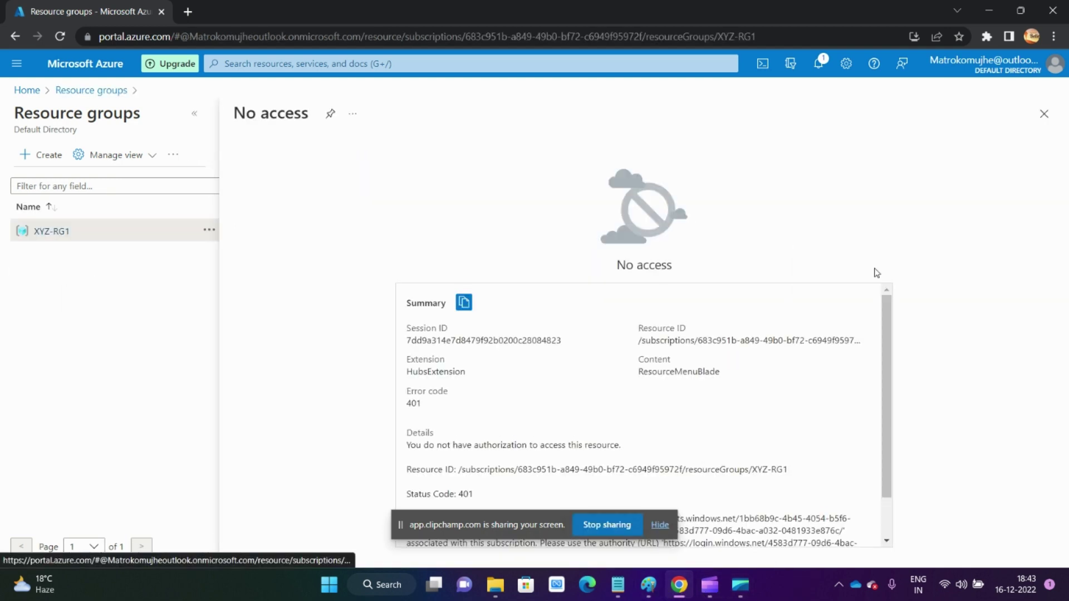
{"action": "left_click", "coordinate": [1043, 113]}
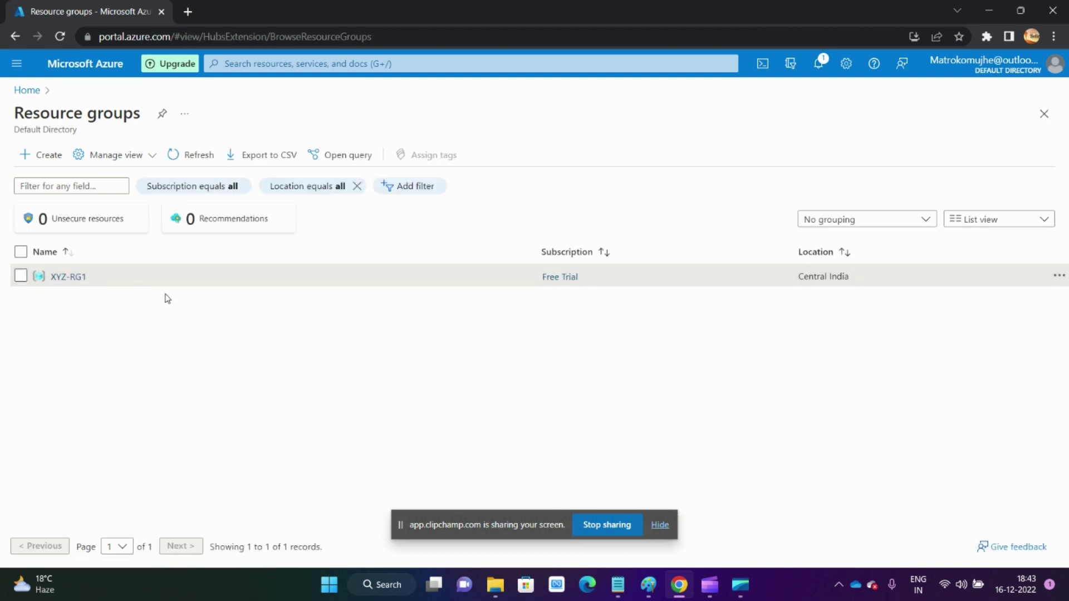
{"action": "left_click", "coordinate": [196, 154]}
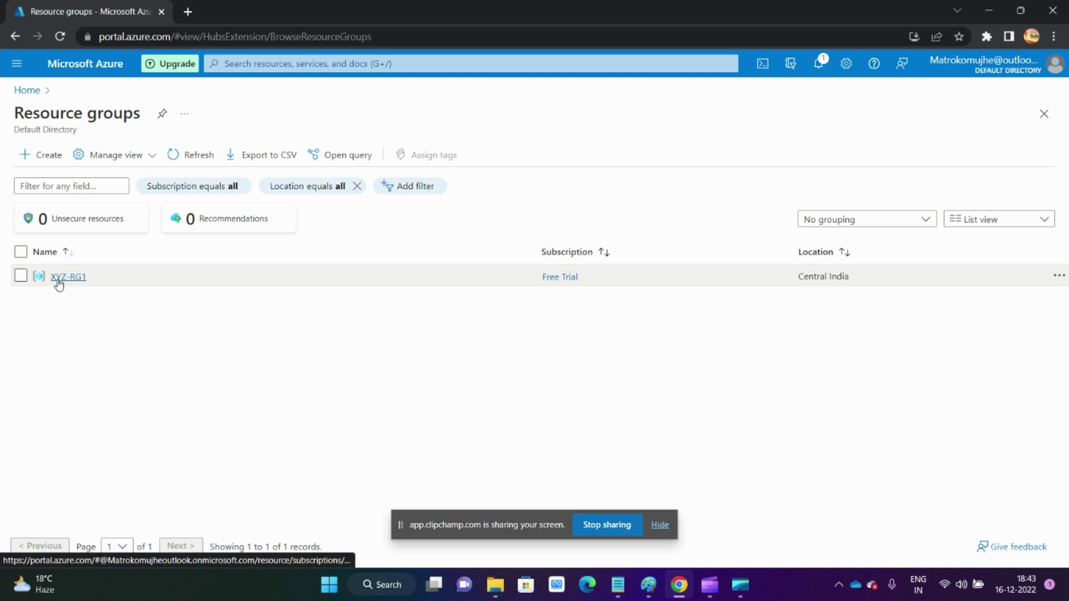
{"action": "left_click", "coordinate": [58, 281]}
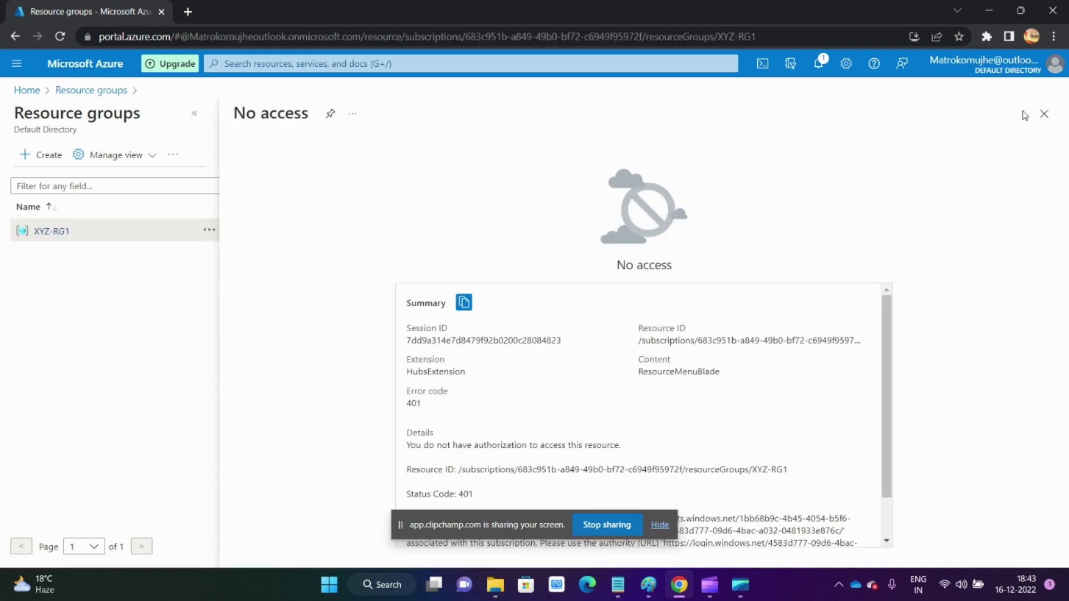
{"action": "left_click", "coordinate": [1044, 115]}
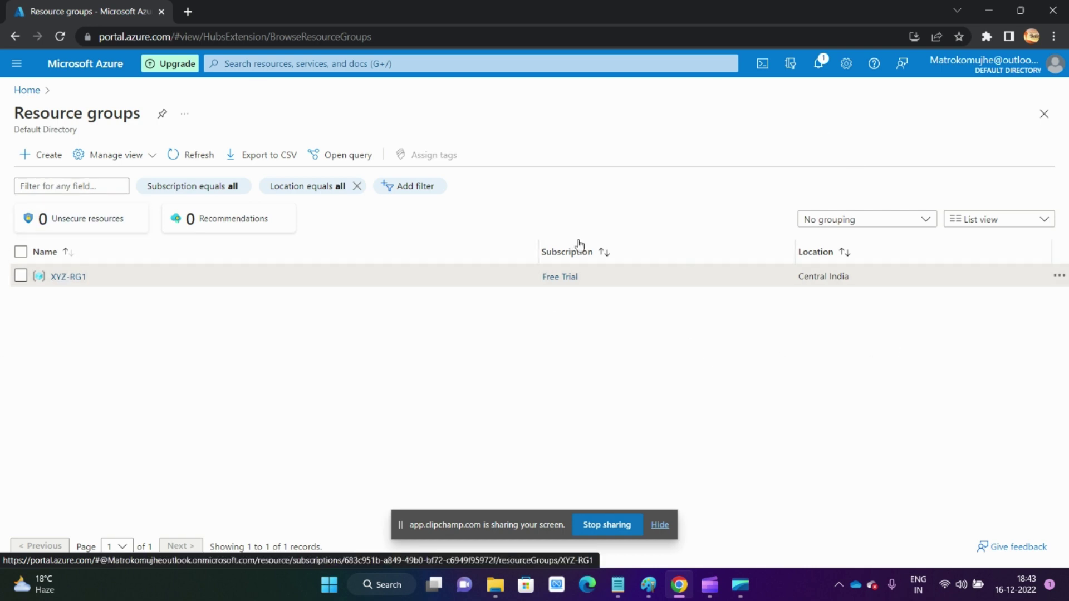
{"action": "left_click", "coordinate": [188, 158]}
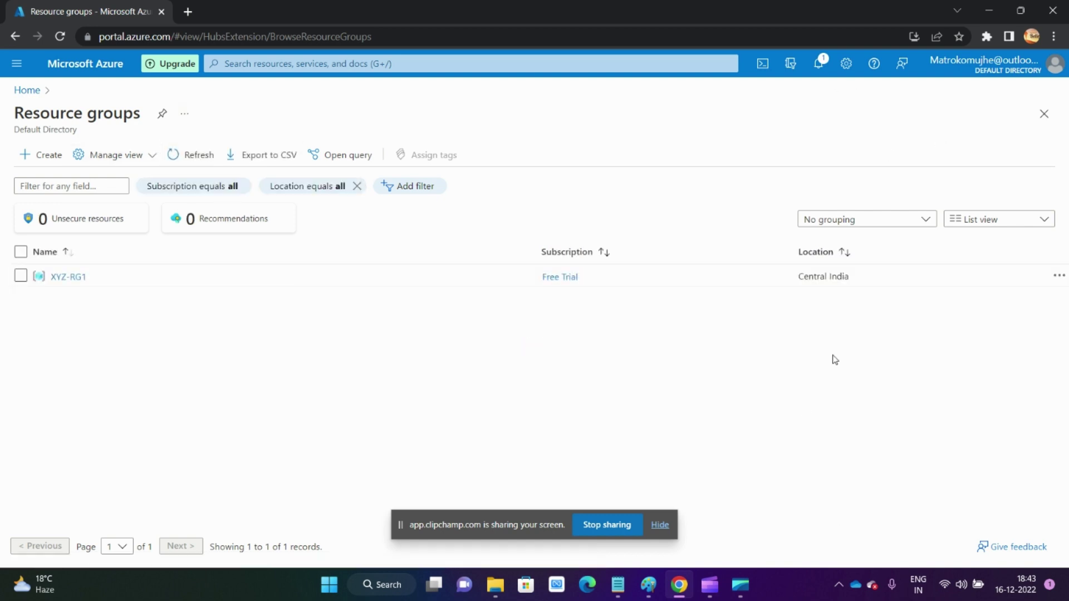
Switch to the Paint diagram and move the Sub1 subscription with its resource group from the XYZ box into the Default Directory box.
{"action": "left_click", "coordinate": [647, 584]}
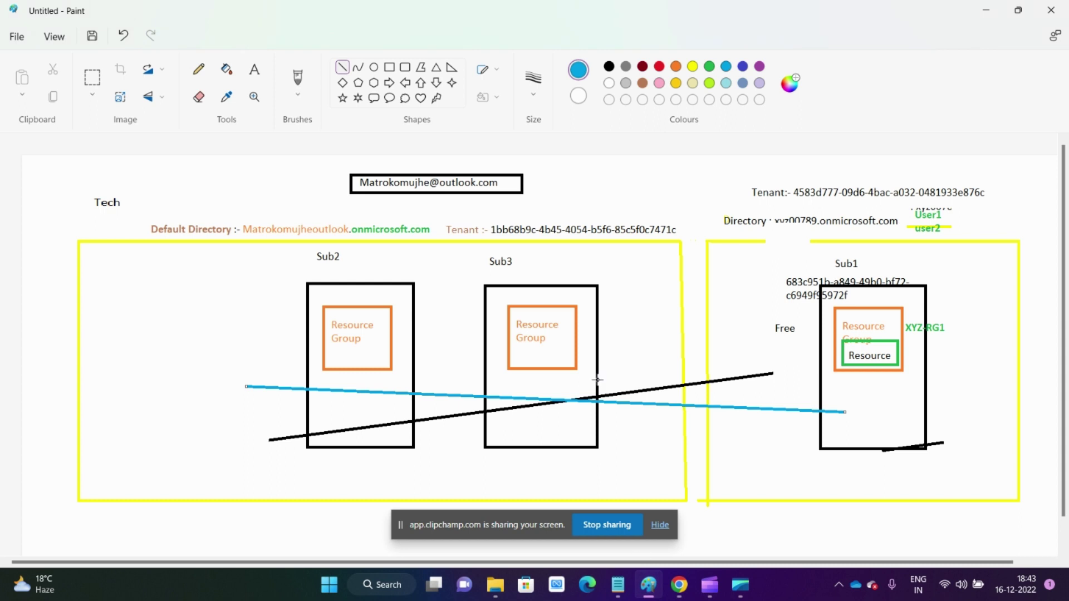
{"action": "key", "text": "ctrl+a"}
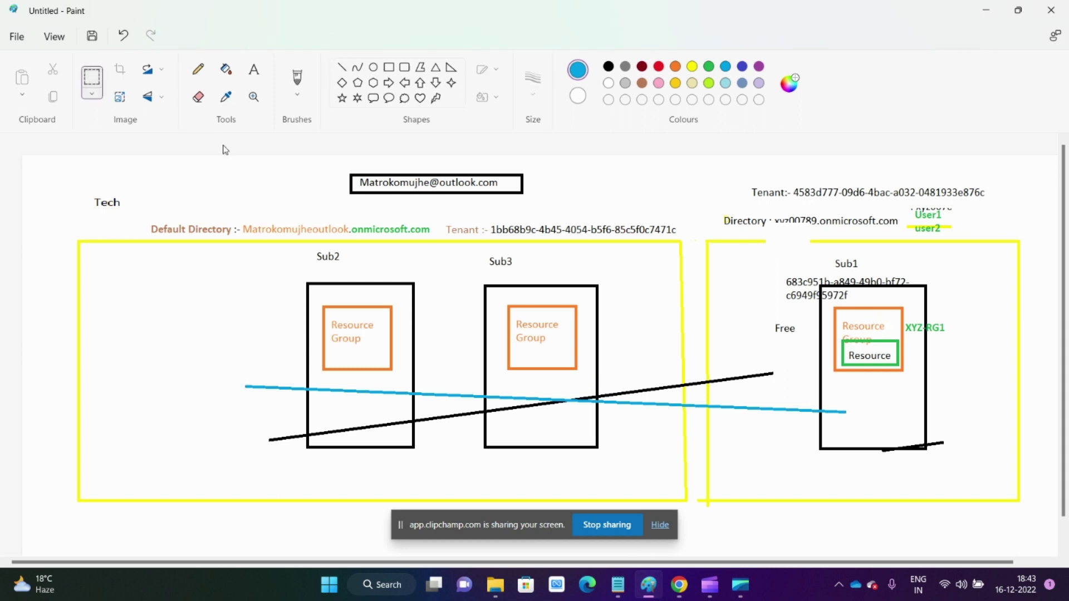
{"action": "left_click_drag", "start_coordinate": [742, 246], "coordinate": [978, 472]}
{"action": "left_click_drag", "start_coordinate": [876, 387], "coordinate": [192, 387]}
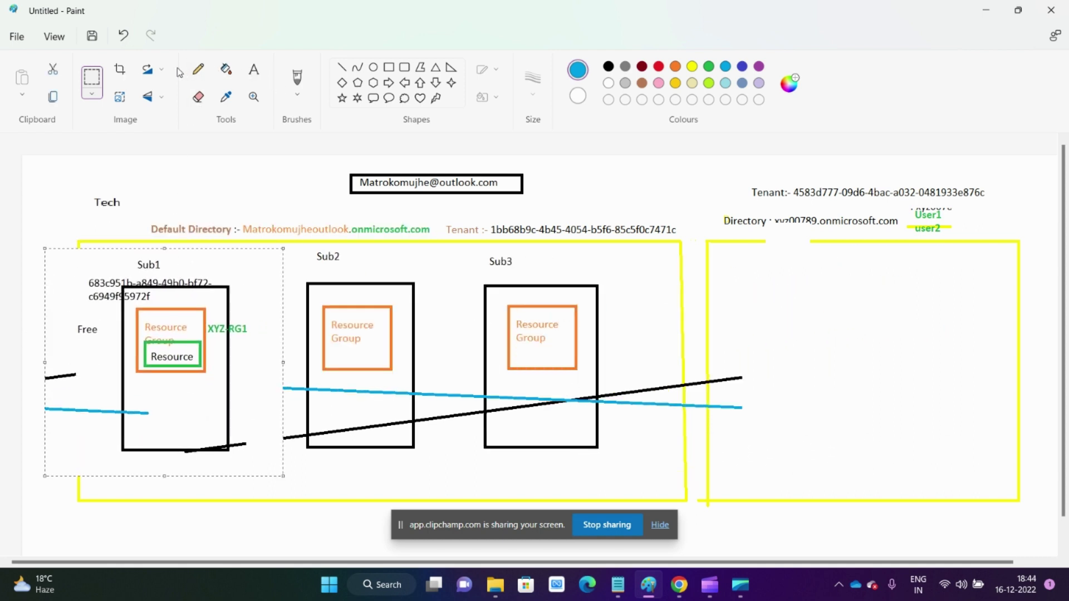
Erase parts of the stray blue and black lines, then outline the User1/user2 labels, the Tech label and the Sub1 block with empty text boxes.
{"action": "left_click", "coordinate": [198, 96]}
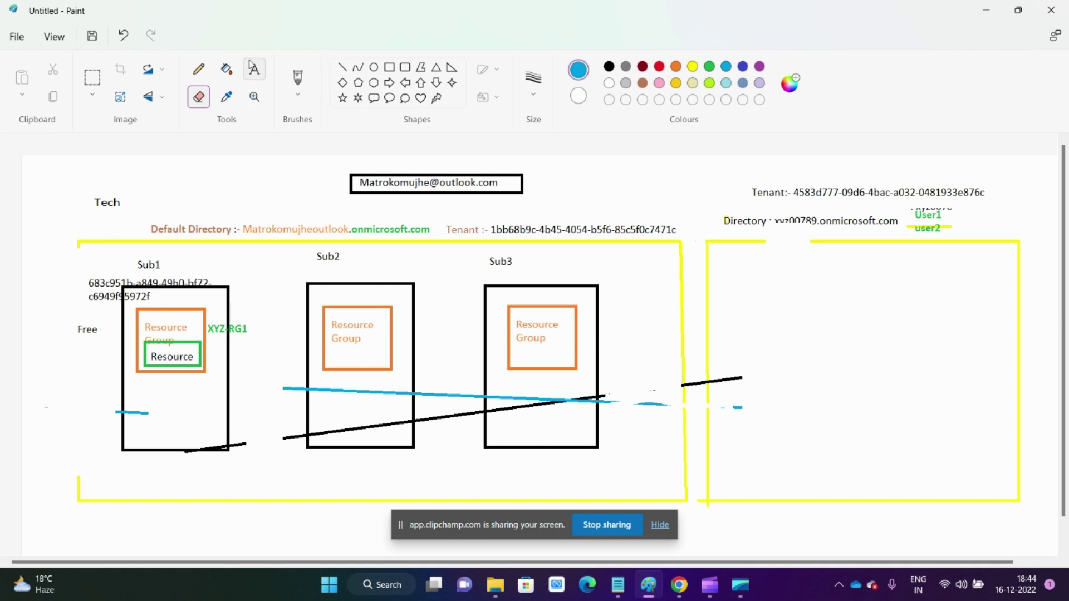
{"action": "left_click_drag", "start_coordinate": [976, 245], "coordinate": [995, 248]}
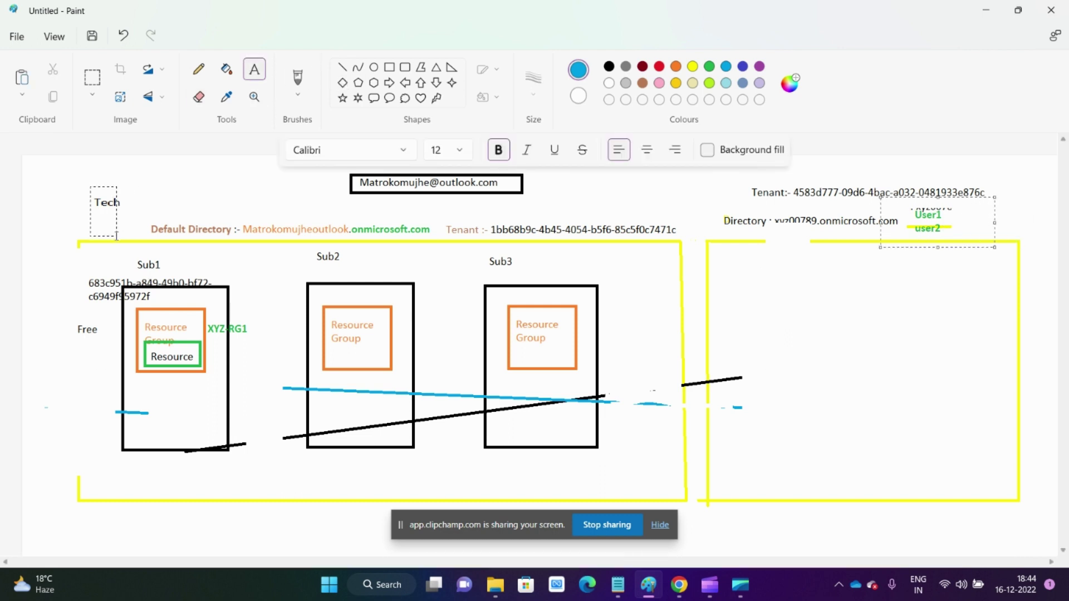
{"action": "left_click_drag", "start_coordinate": [129, 232], "coordinate": [109, 234]}
{"action": "left_click_drag", "start_coordinate": [261, 476], "coordinate": [262, 478]}
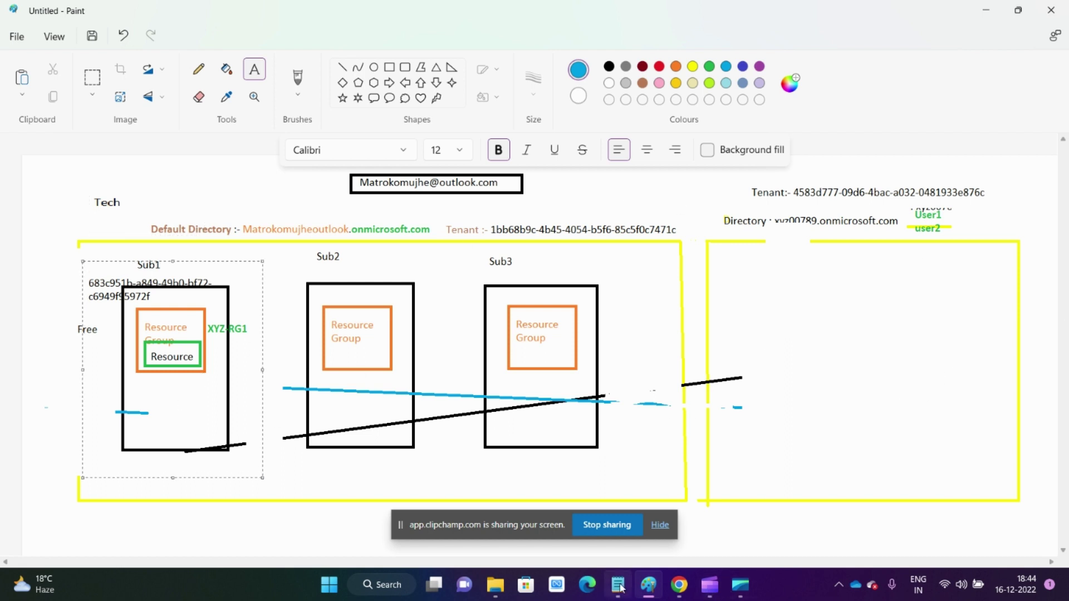
Return to the Azure portal in Chrome, reload the resource groups page, try opening XYZ-RG1 again and close its page.
{"action": "left_click", "coordinate": [679, 586]}
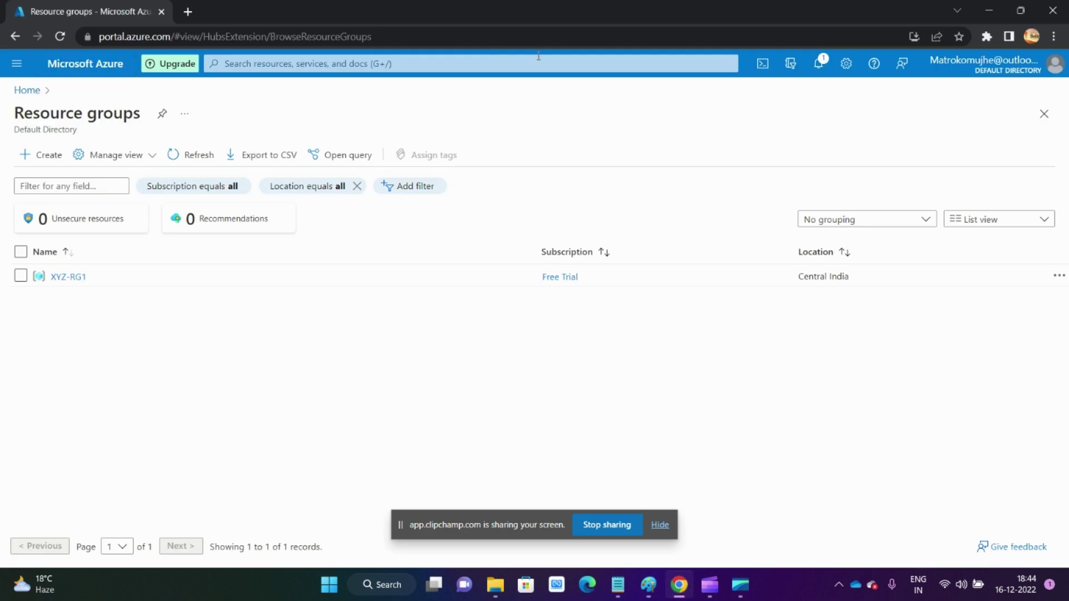
{"action": "left_click", "coordinate": [59, 36]}
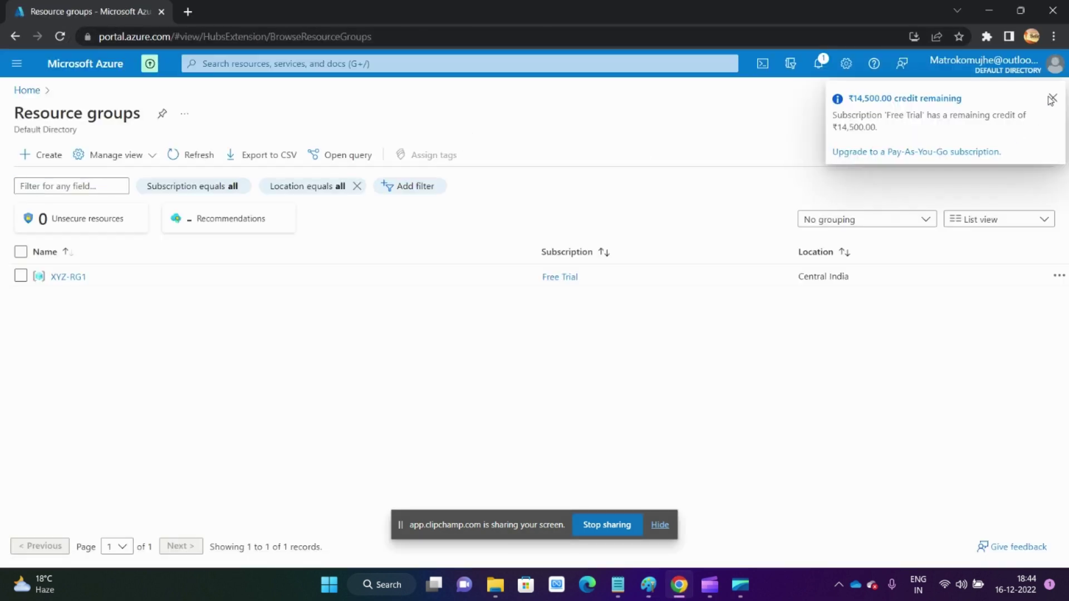
{"action": "left_click", "coordinate": [63, 276]}
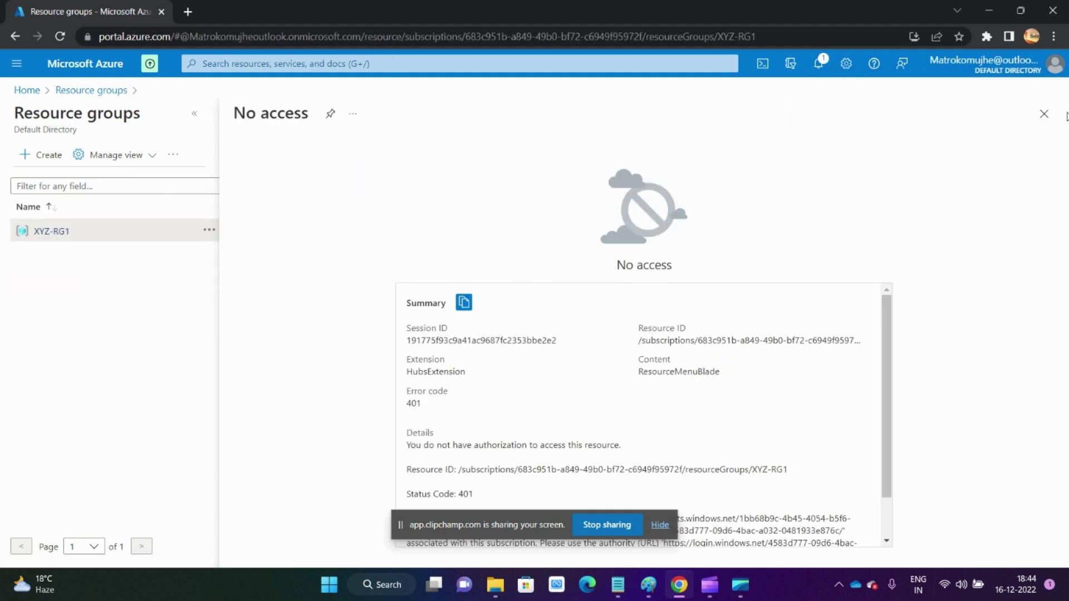
{"action": "left_click", "coordinate": [1044, 113]}
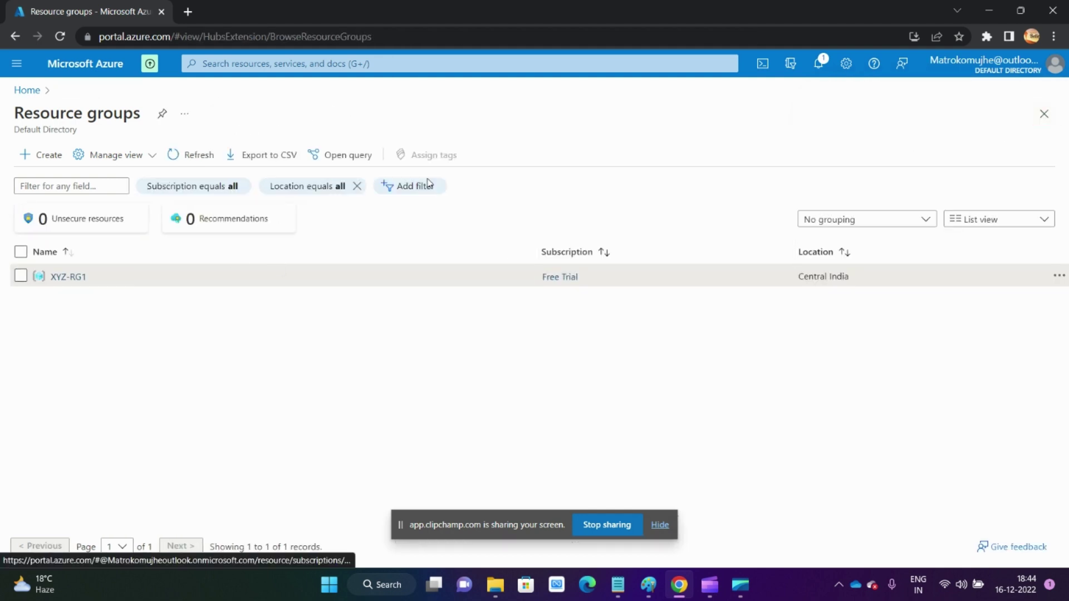
{"action": "left_click", "coordinate": [462, 63]}
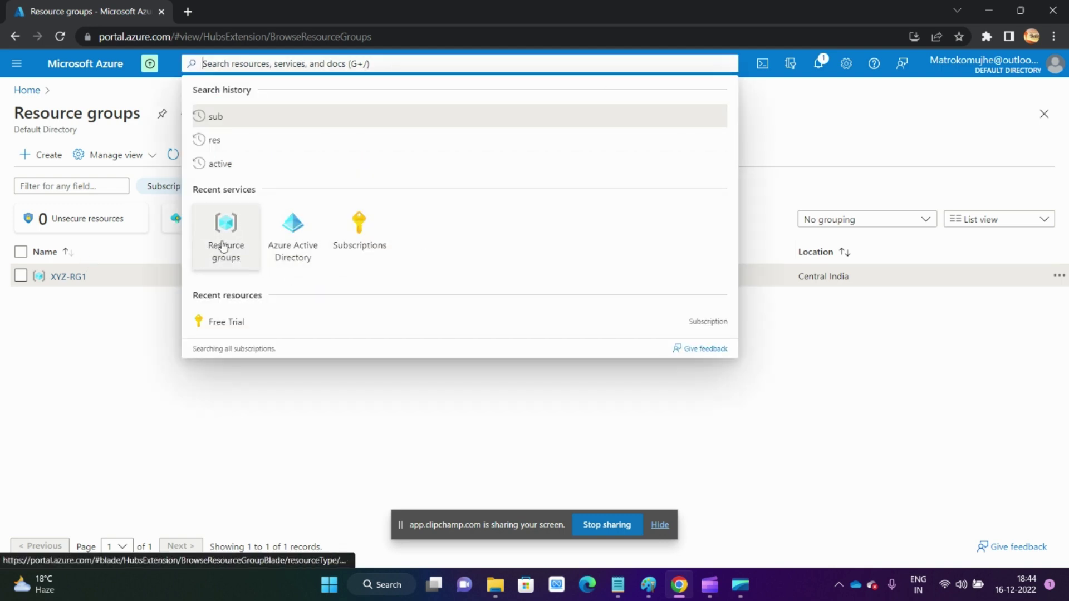
{"action": "left_click", "coordinate": [848, 127]}
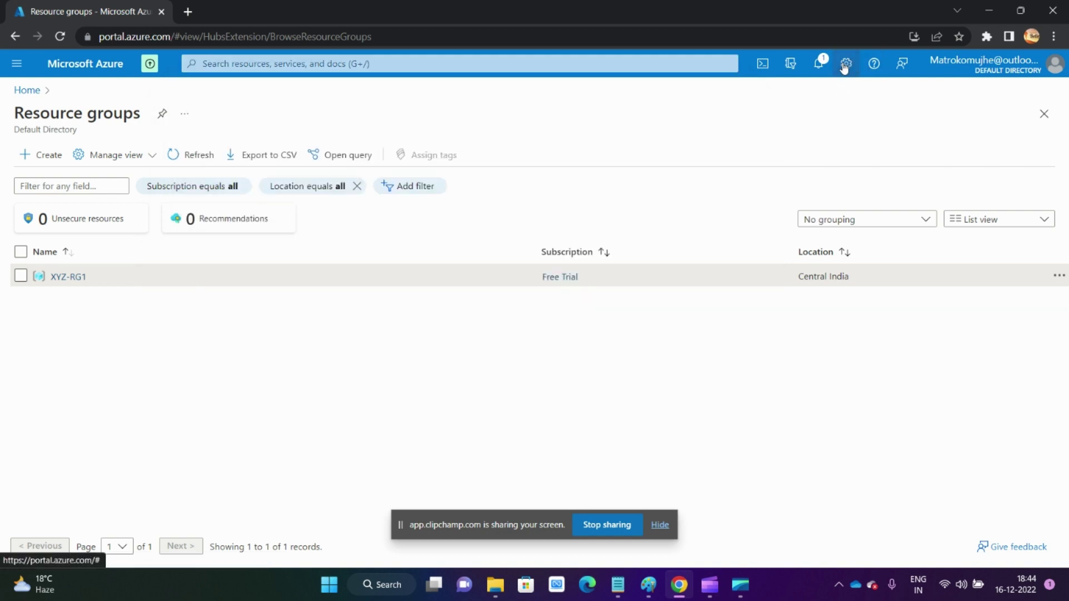
Switch the portal to the XYZ directory and open its user list in Azure Active Directory.
{"action": "left_click", "coordinate": [844, 66]}
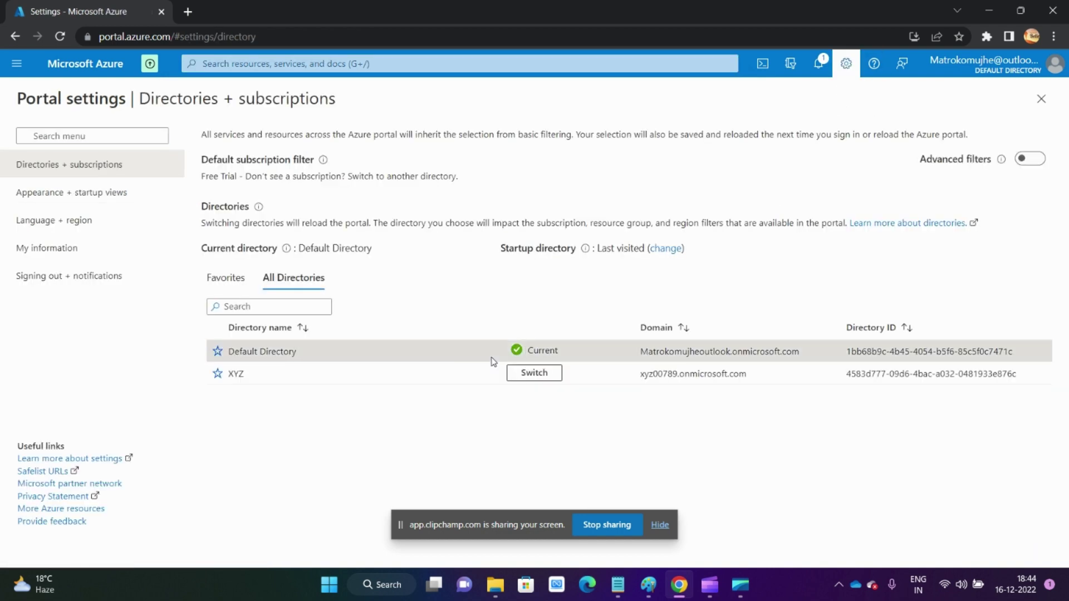
{"action": "left_click", "coordinate": [536, 377]}
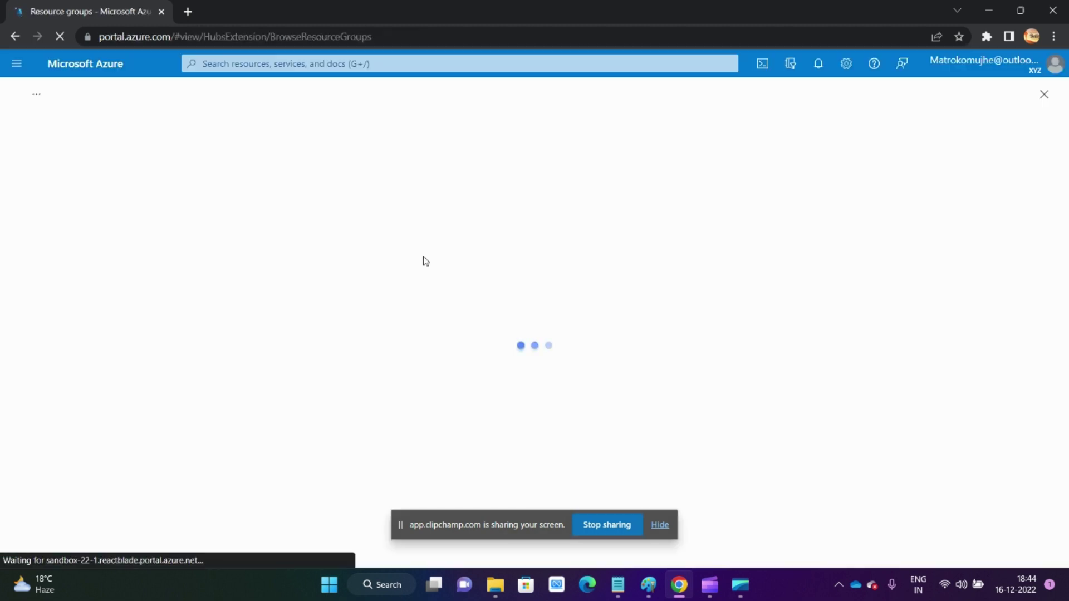
{"action": "left_click", "coordinate": [341, 63]}
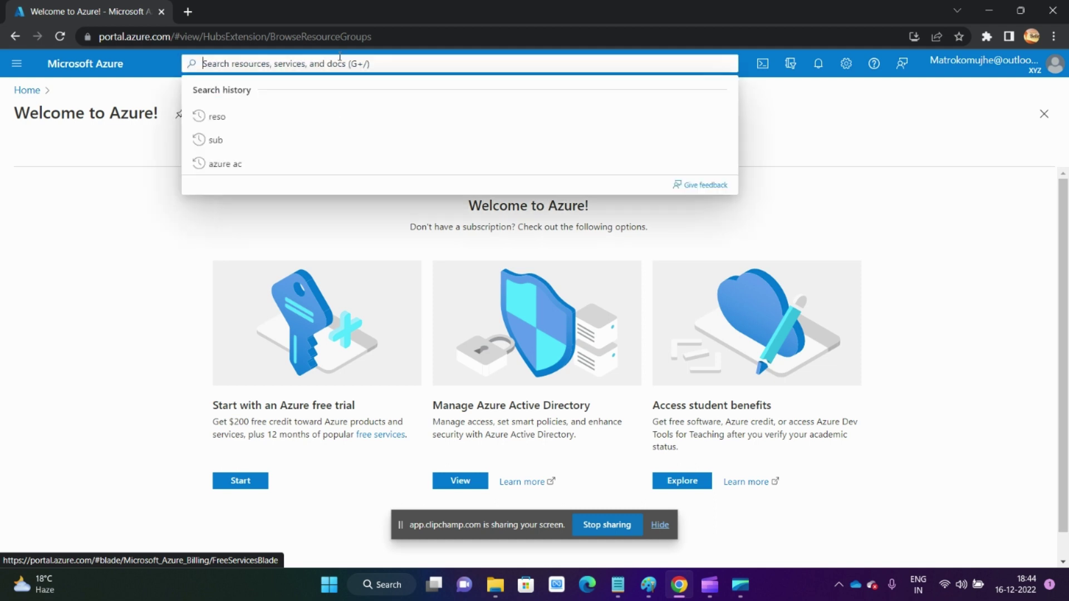
{"action": "left_click", "coordinate": [337, 250]}
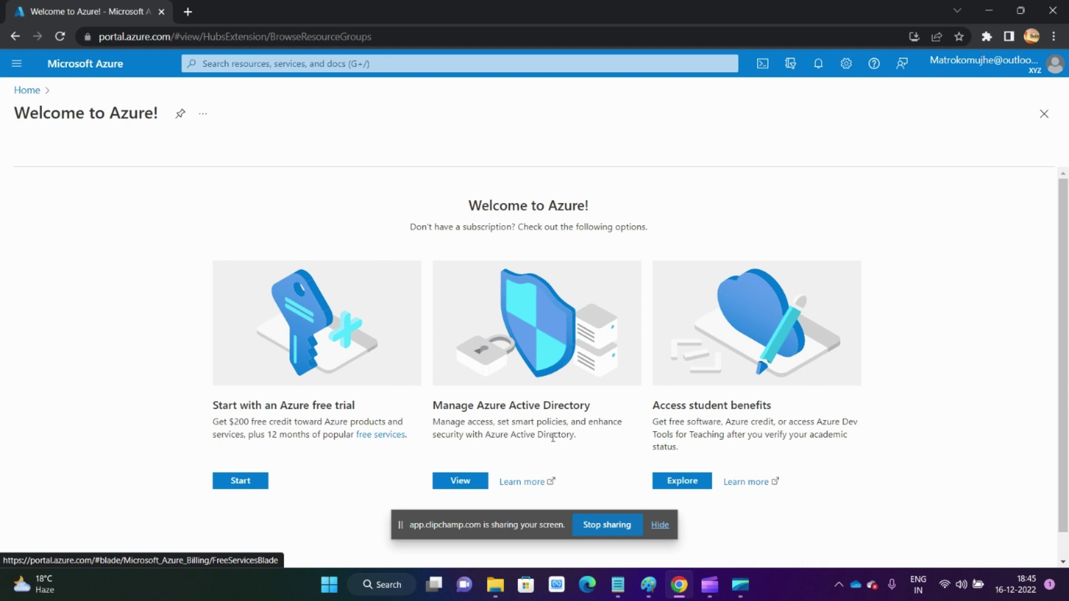
{"action": "left_click", "coordinate": [460, 482]}
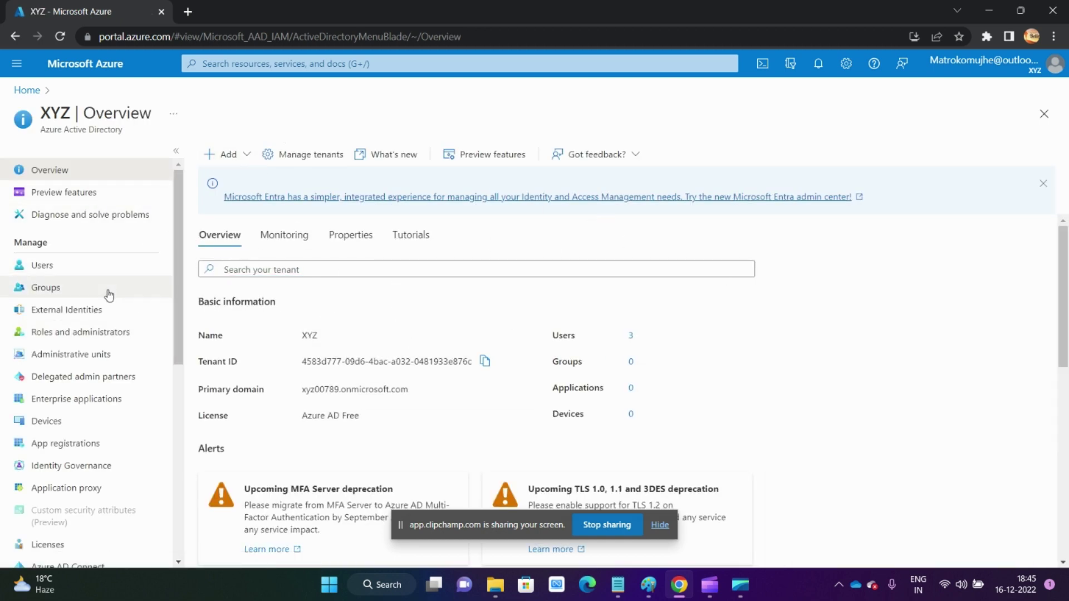
{"action": "left_click", "coordinate": [96, 273]}
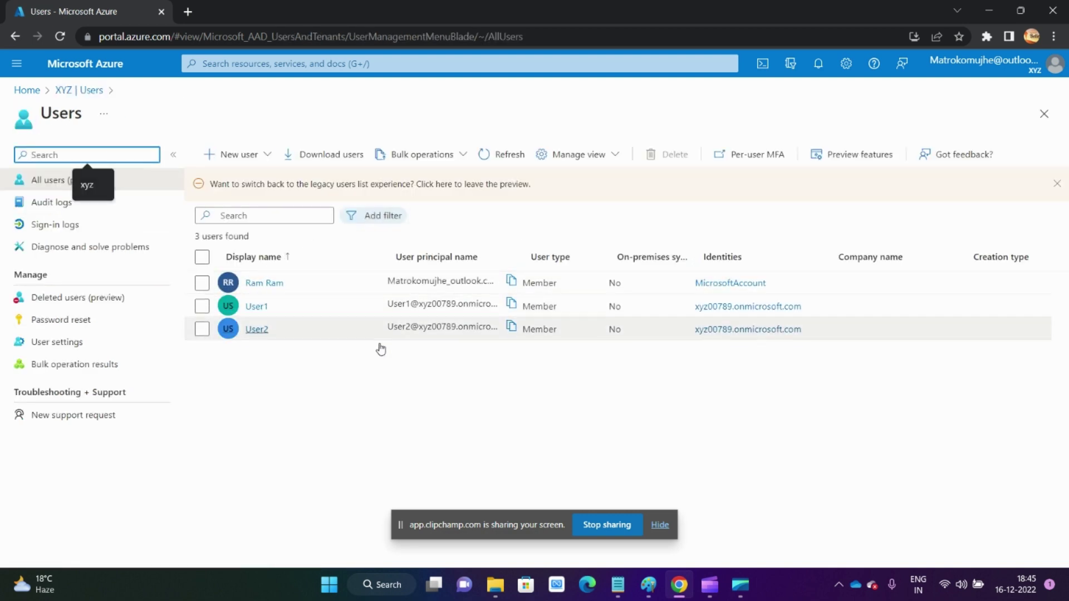
Switch the portal back to the Default Directory and dismiss the remaining credit notification.
{"action": "left_click", "coordinate": [467, 65]}
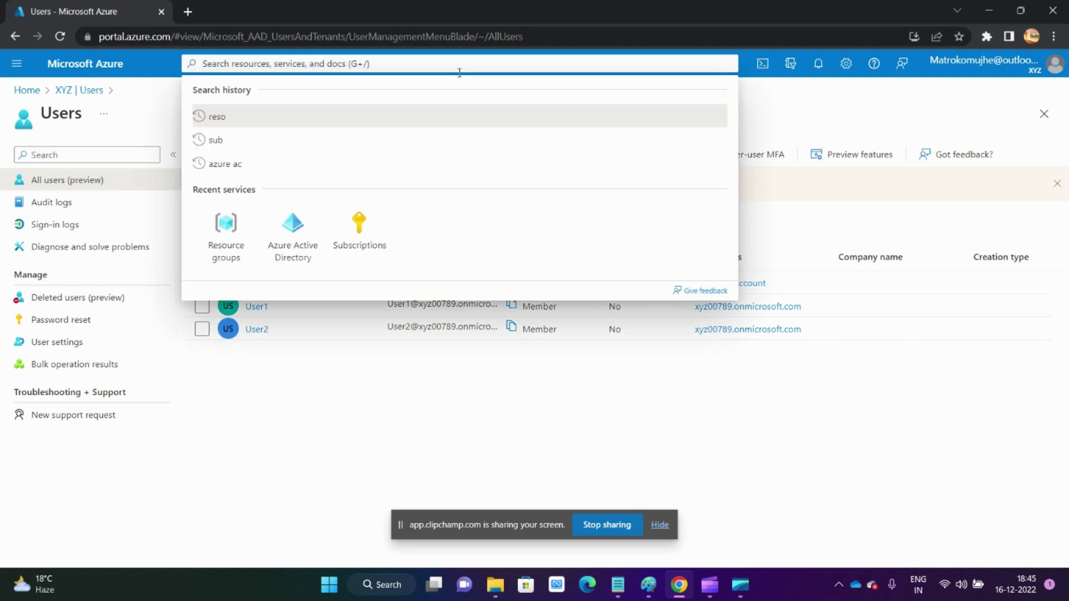
{"action": "left_click", "coordinate": [846, 67]}
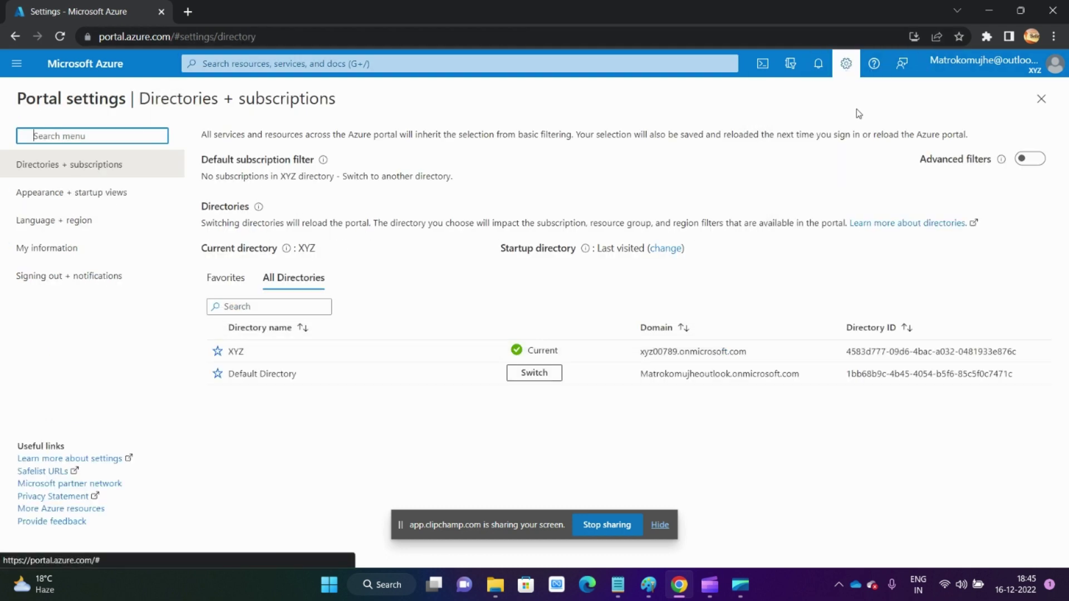
{"action": "left_click", "coordinate": [536, 373]}
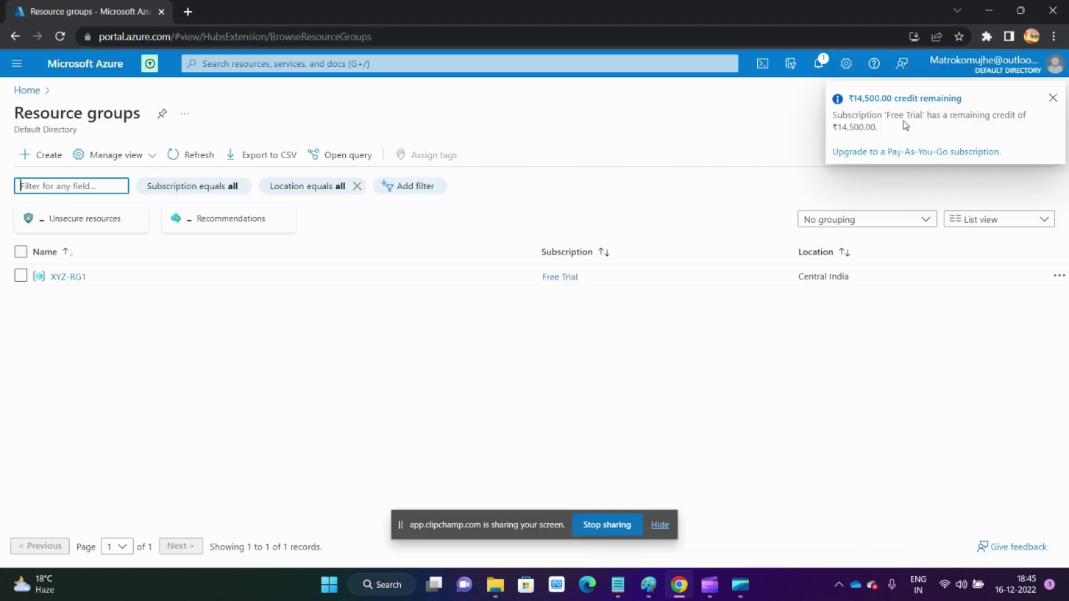
{"action": "left_click", "coordinate": [1053, 98]}
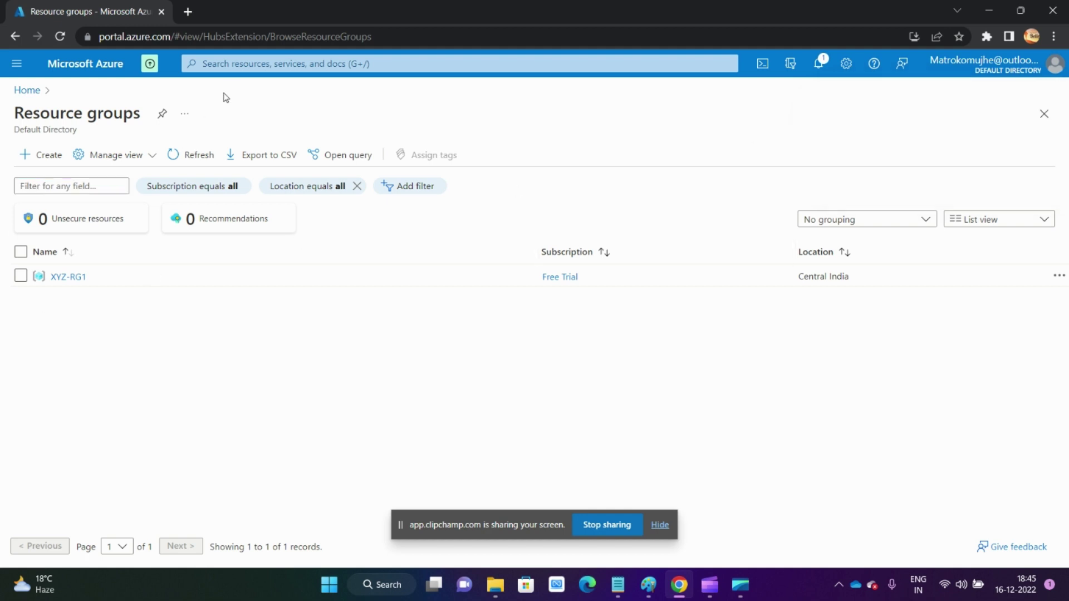
Open the Default Directory's Azure Active Directory overview and highlight most of its primary domain.
{"action": "left_click", "coordinate": [234, 63]}
{"action": "left_click", "coordinate": [295, 234]}
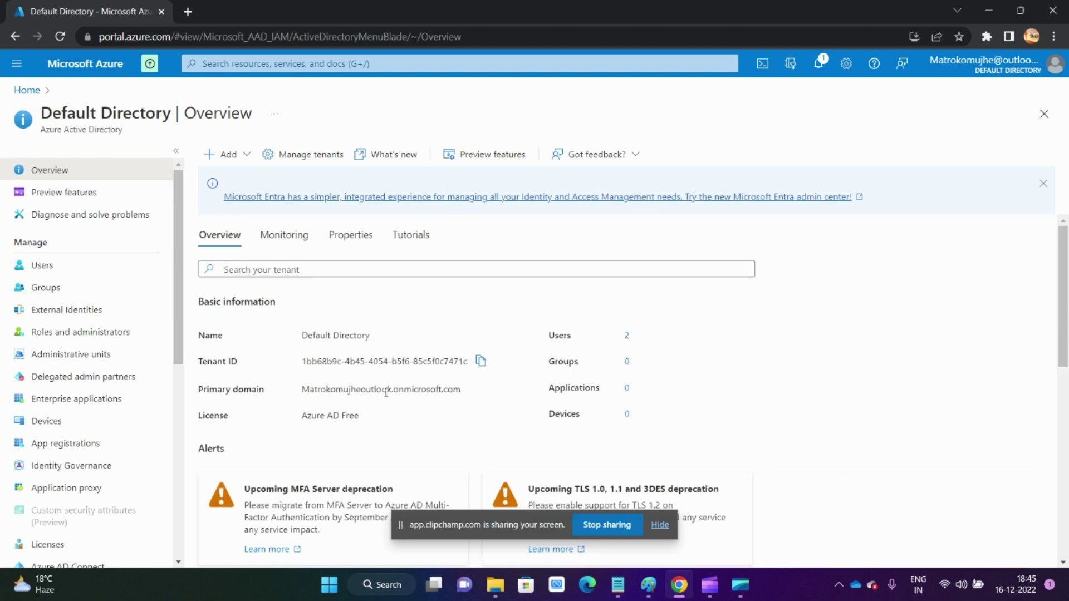
{"action": "left_click_drag", "start_coordinate": [461, 393], "coordinate": [321, 389]}
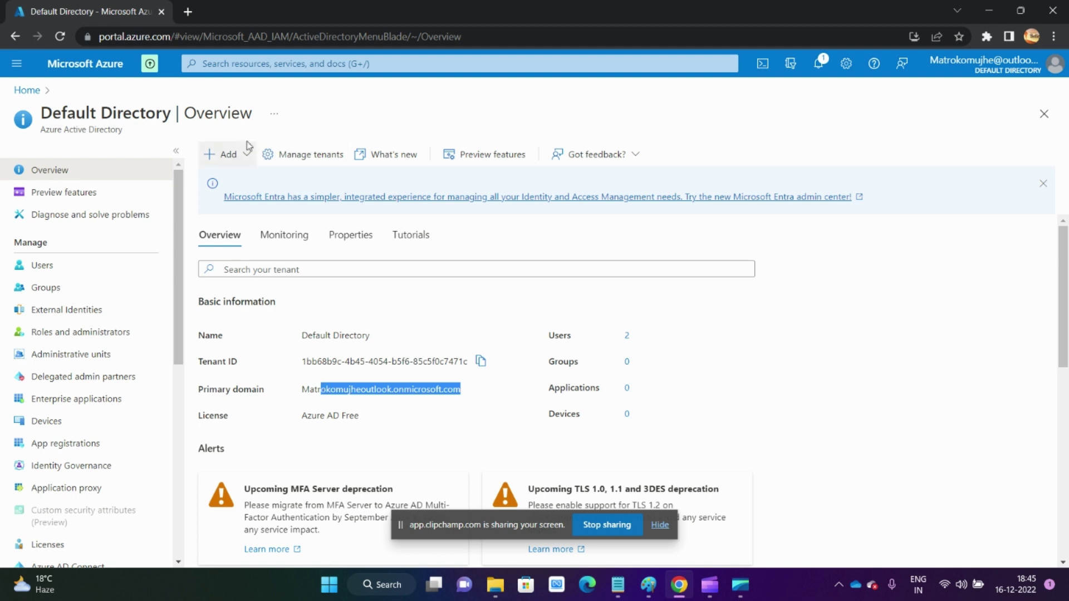
Return to the resource groups list, try to open XYZ-RG1 and close its page.
{"action": "left_click", "coordinate": [253, 63]}
{"action": "left_click", "coordinate": [291, 237]}
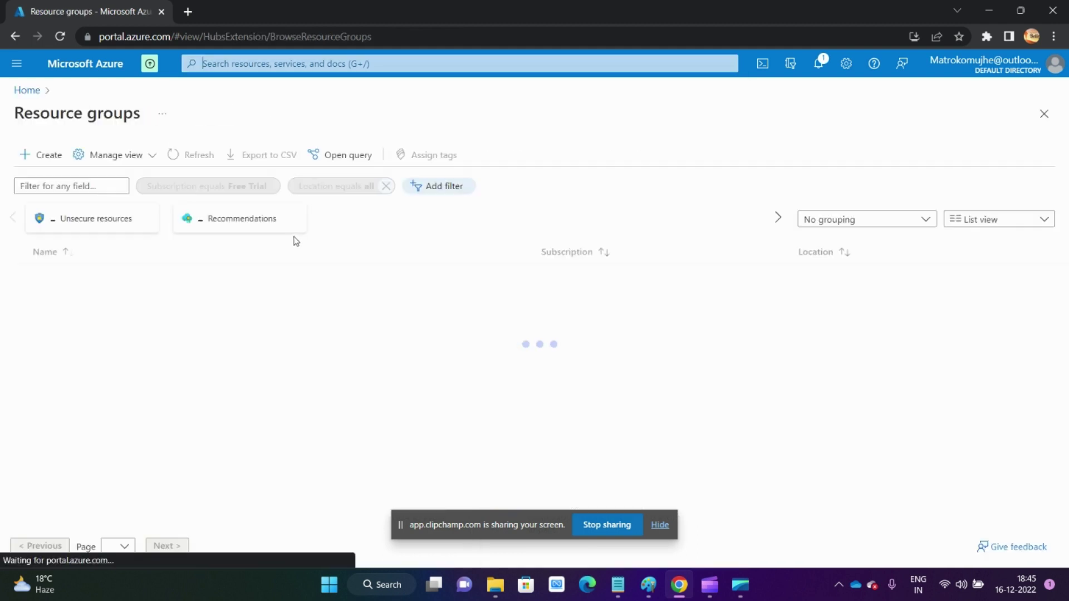
{"action": "left_click", "coordinate": [54, 280]}
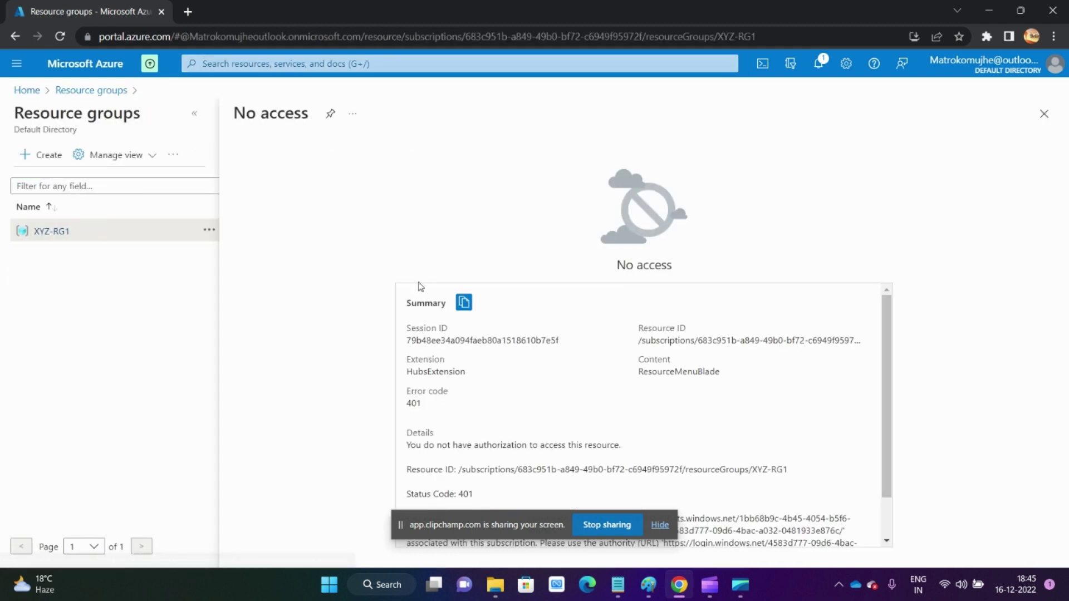
{"action": "left_click", "coordinate": [1044, 113]}
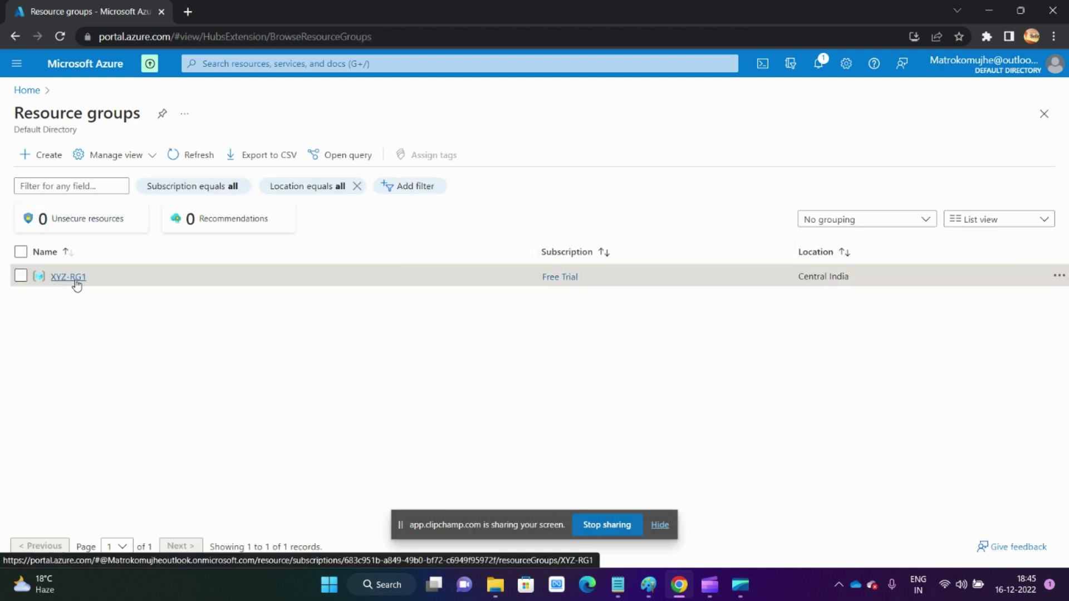
Highlight the XYZ-RG1 name in the resource groups list twice, clearing the selection each time.
{"action": "double_click", "coordinate": [101, 280]}
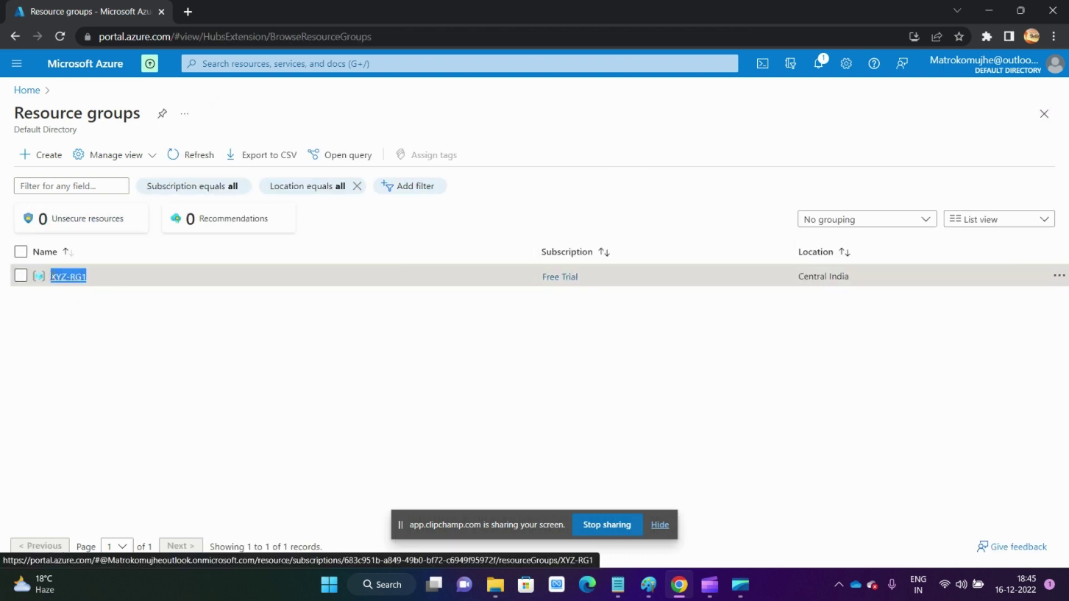
{"action": "left_click", "coordinate": [167, 320]}
{"action": "double_click", "coordinate": [119, 277]}
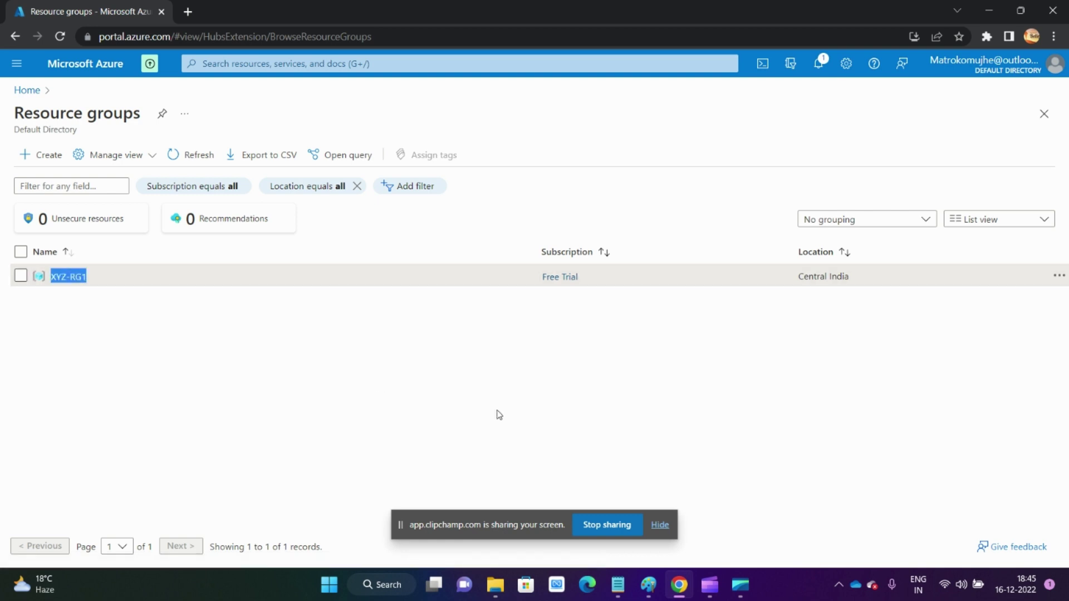
{"action": "mouse_move", "coordinate": [741, 585]}
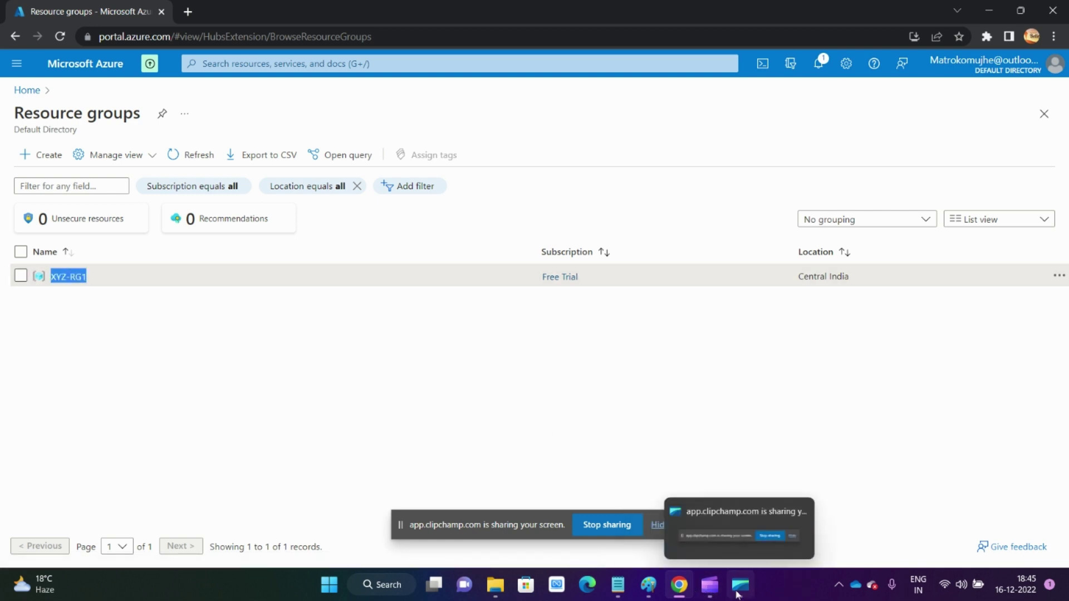
{"action": "left_click", "coordinate": [502, 401]}
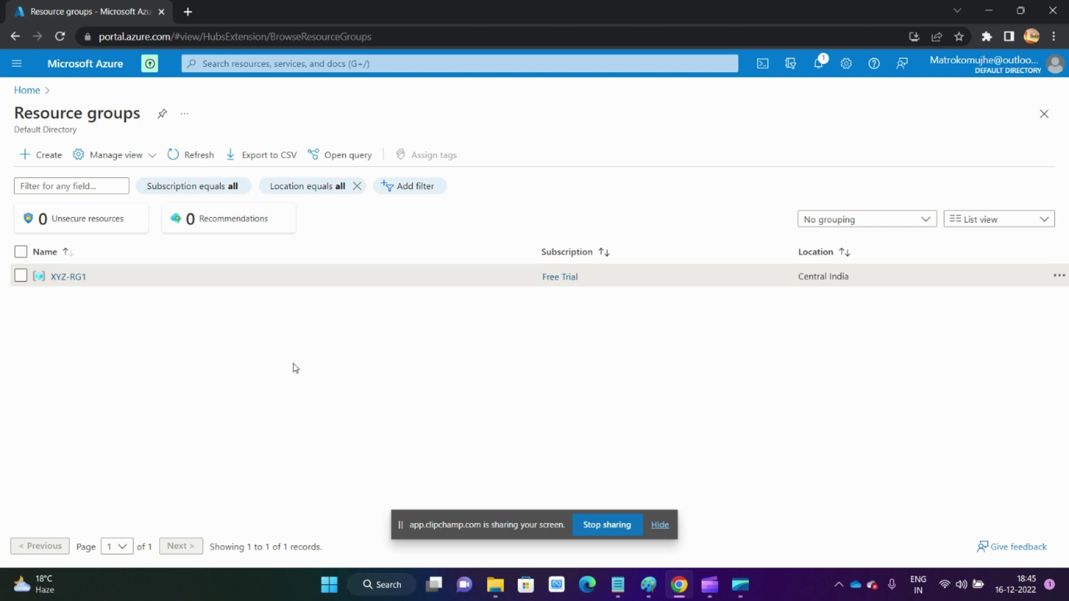